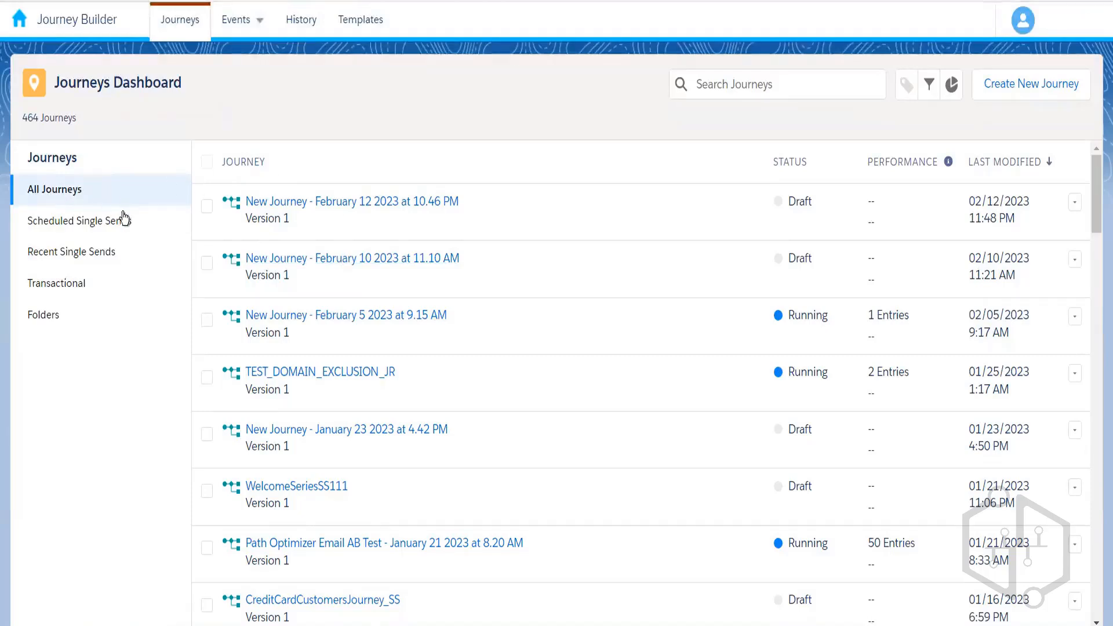
- Create a Single Send Email journey with Data Extension, Email and Schedule steps
click(99, 283)
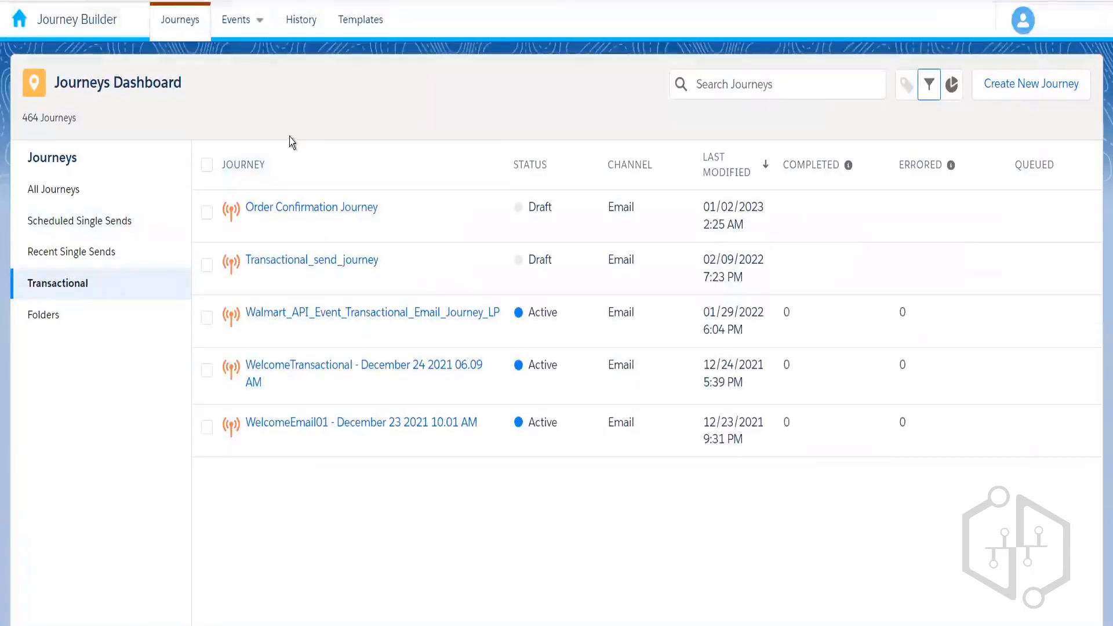
click(108, 189)
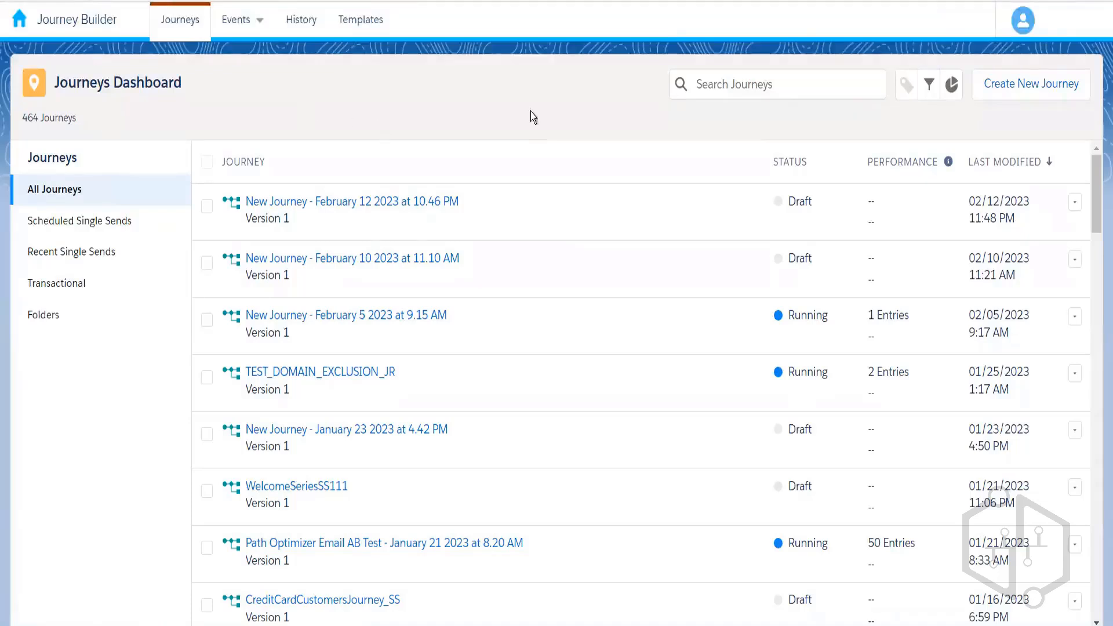
click(1030, 98)
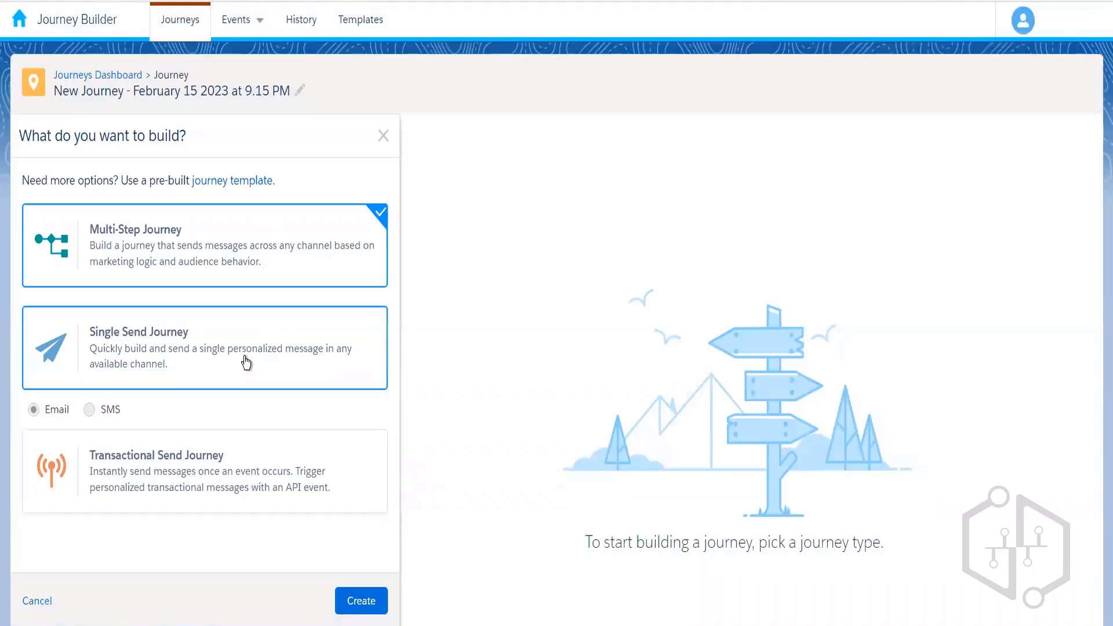
click(315, 360)
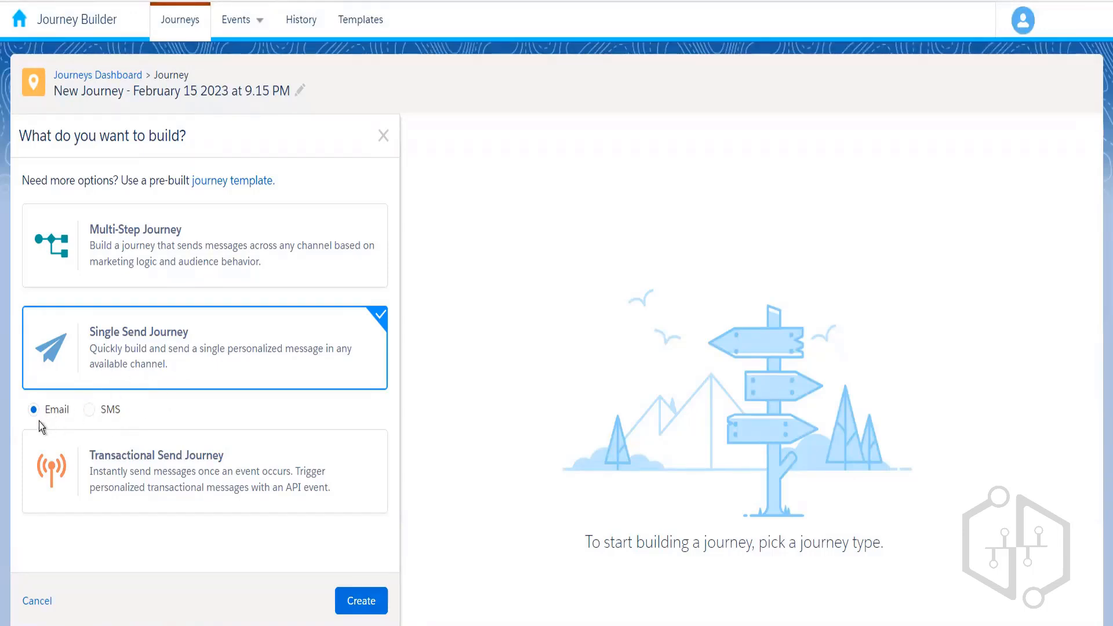
click(346, 600)
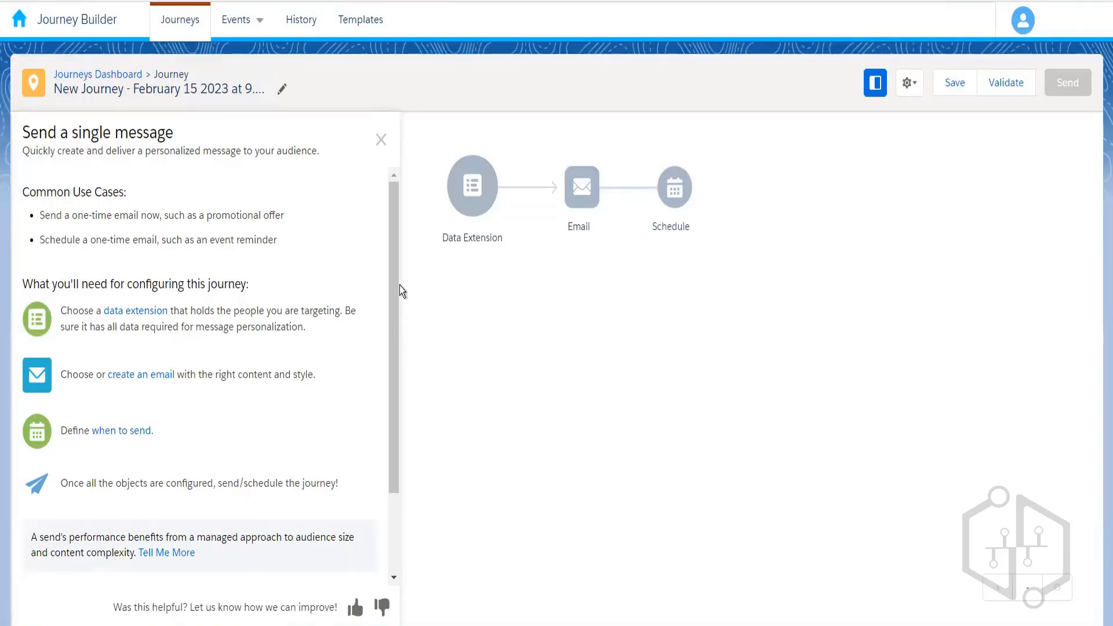
- Close the Single Send help panel and quit to the Journeys Dashboard without saving
scroll(390, 374, down, 1)
scroll(387, 374, up, 1)
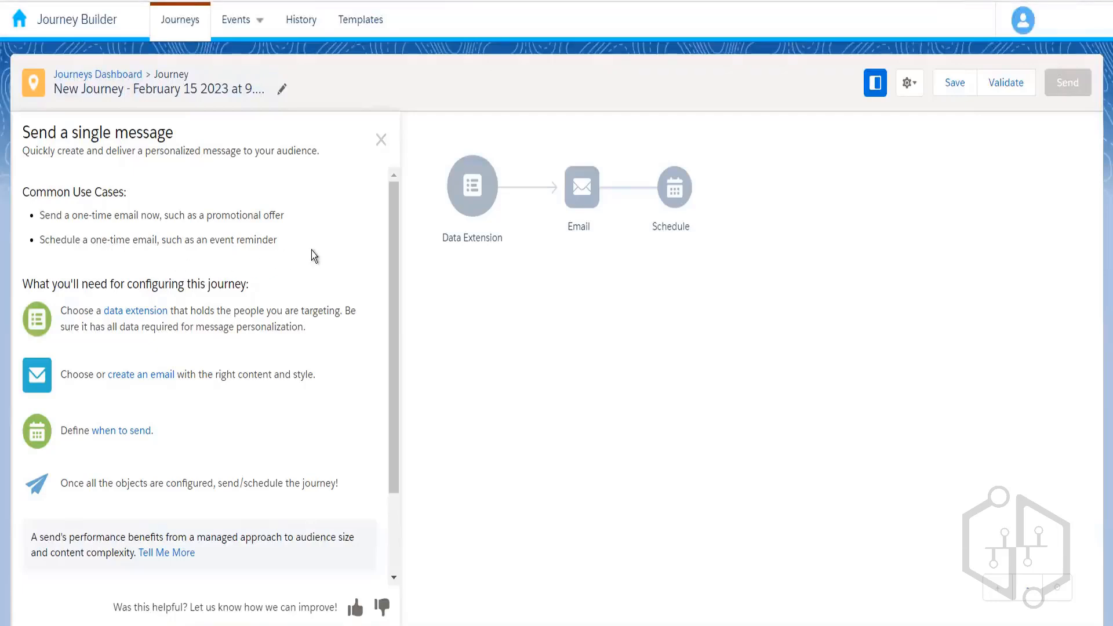
scroll(392, 284, down, 2)
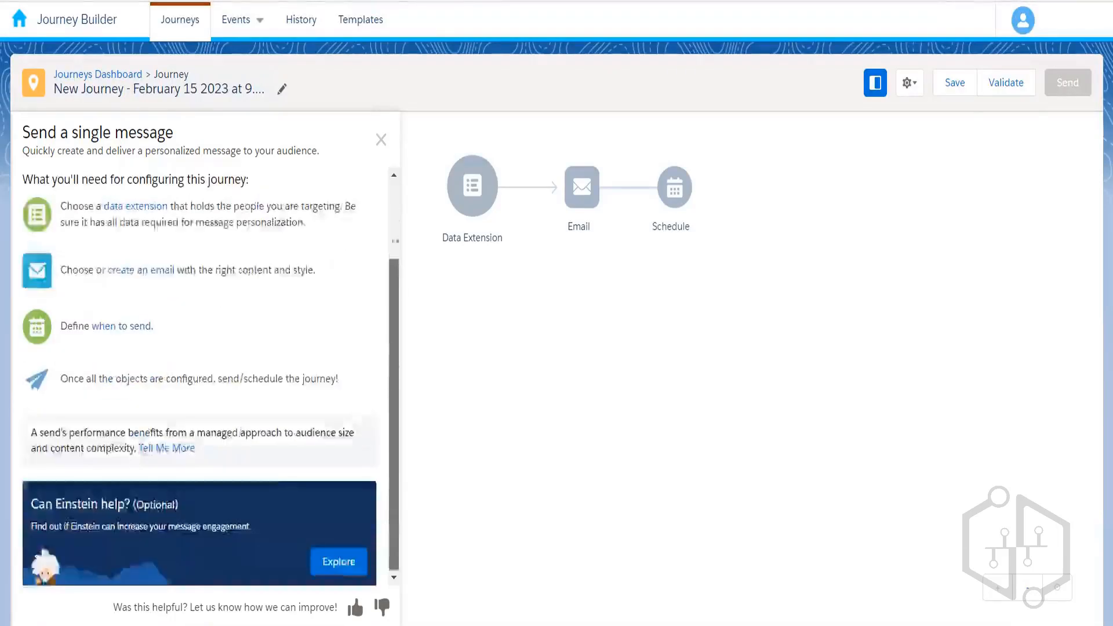
scroll(392, 187, up, 2)
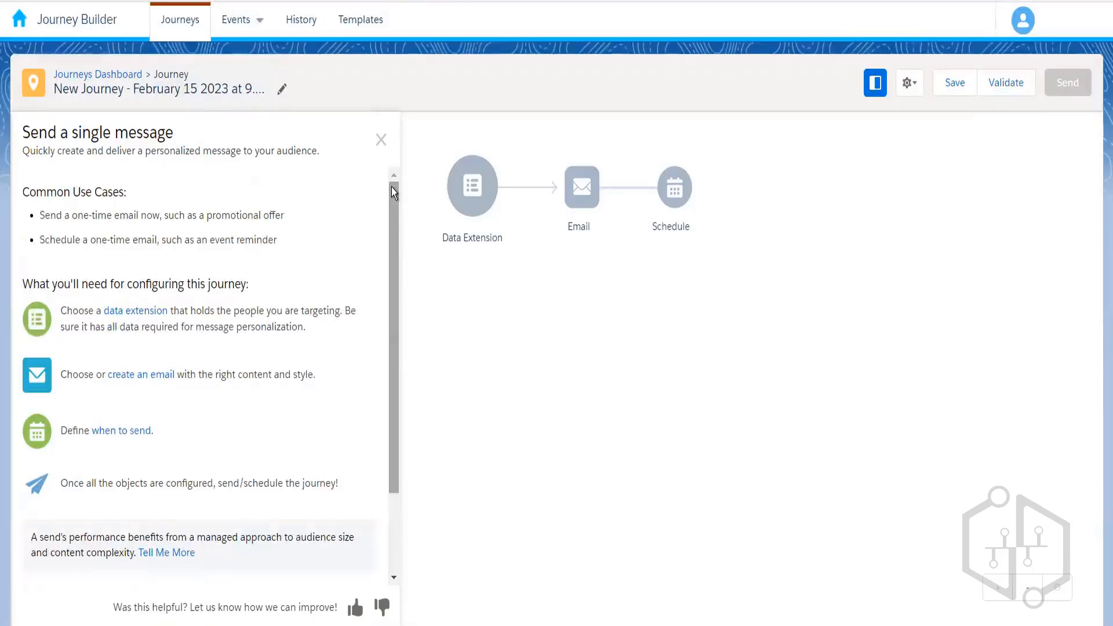
click(381, 140)
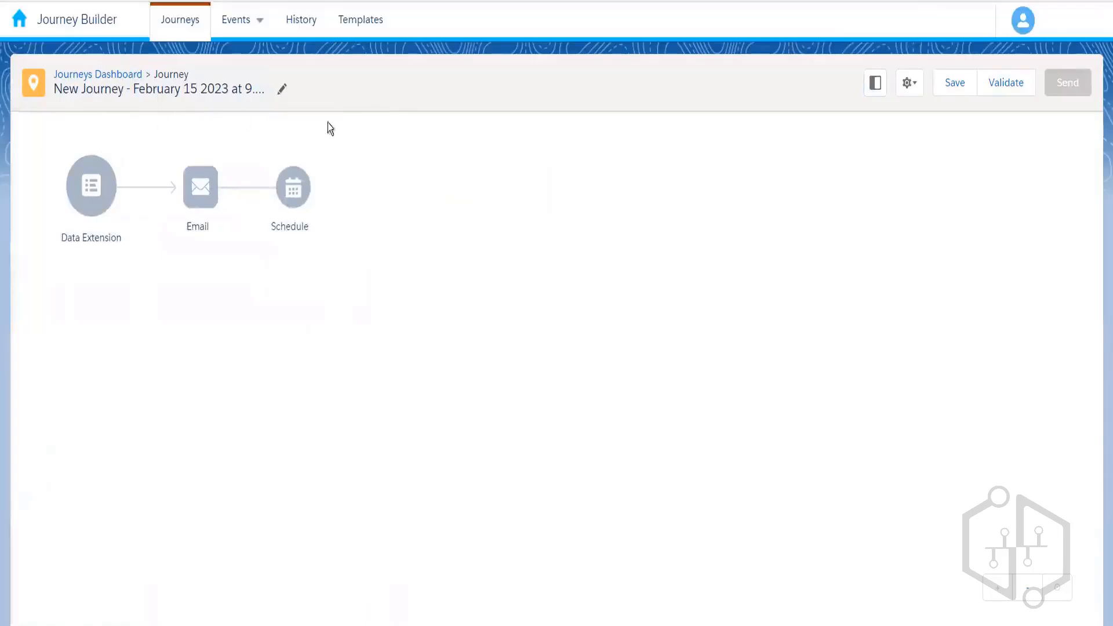
click(96, 74)
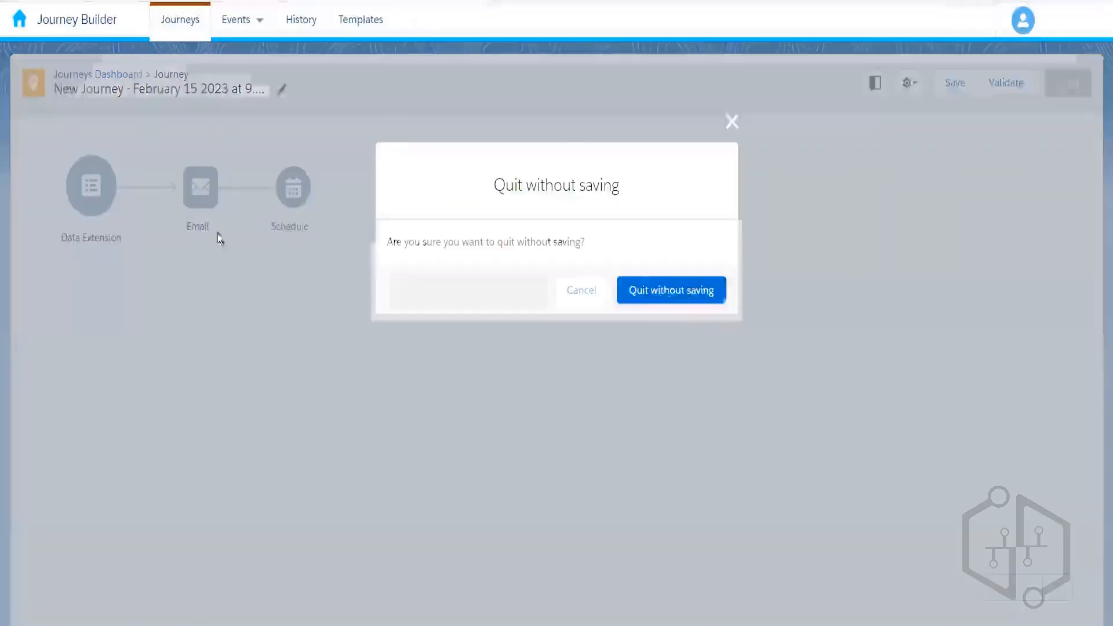
click(694, 299)
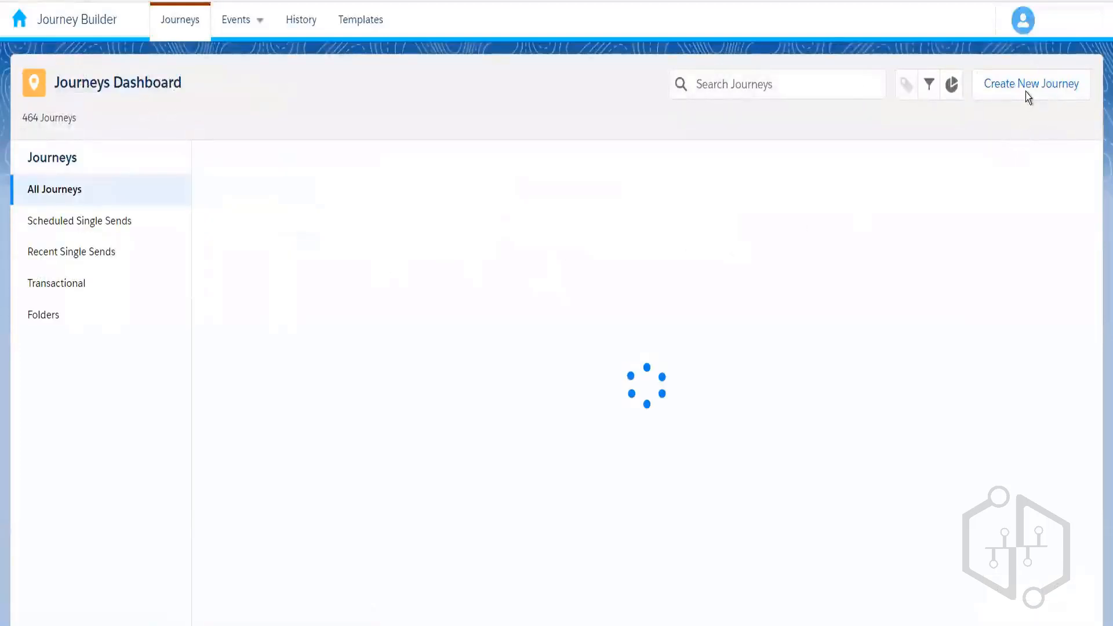
- Create a Transactional Send journey where a Transactional API Event triggers an Email
click(1028, 96)
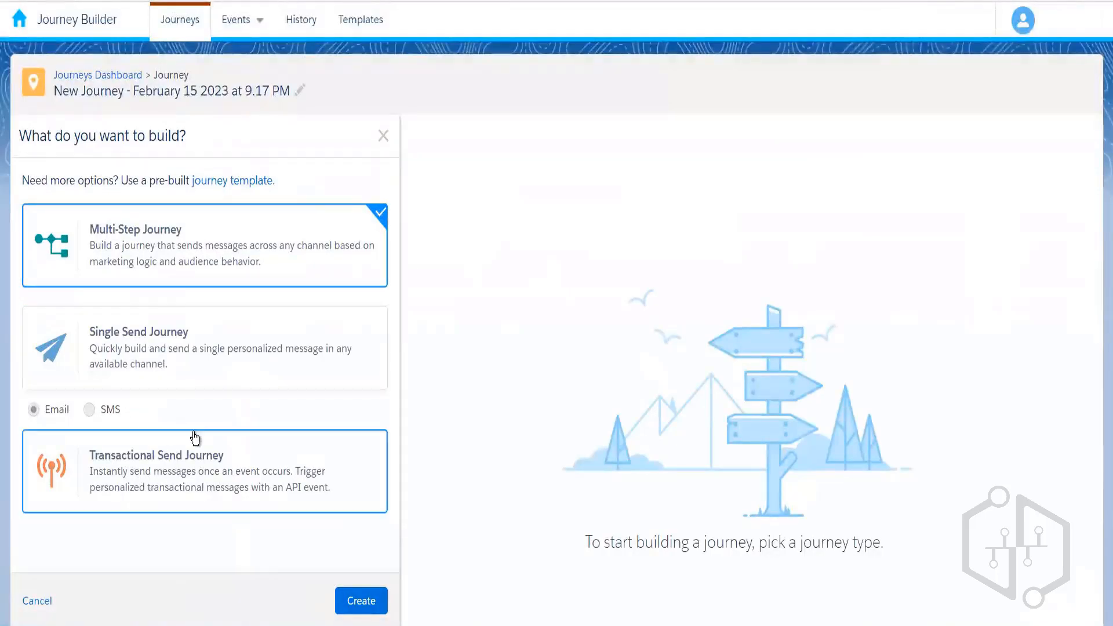
click(204, 462)
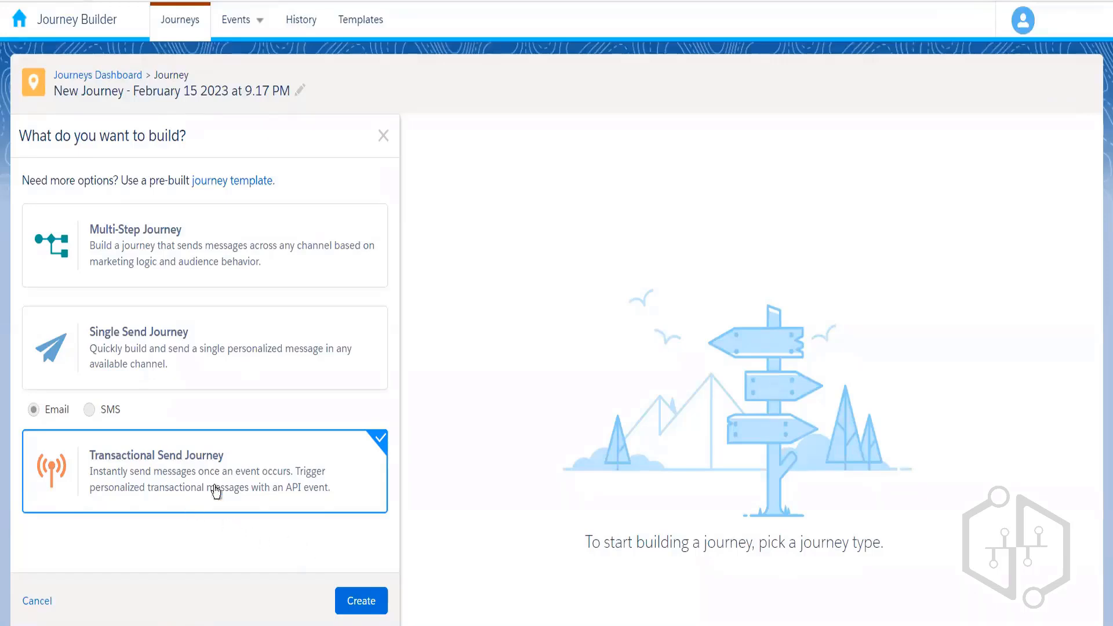
click(355, 603)
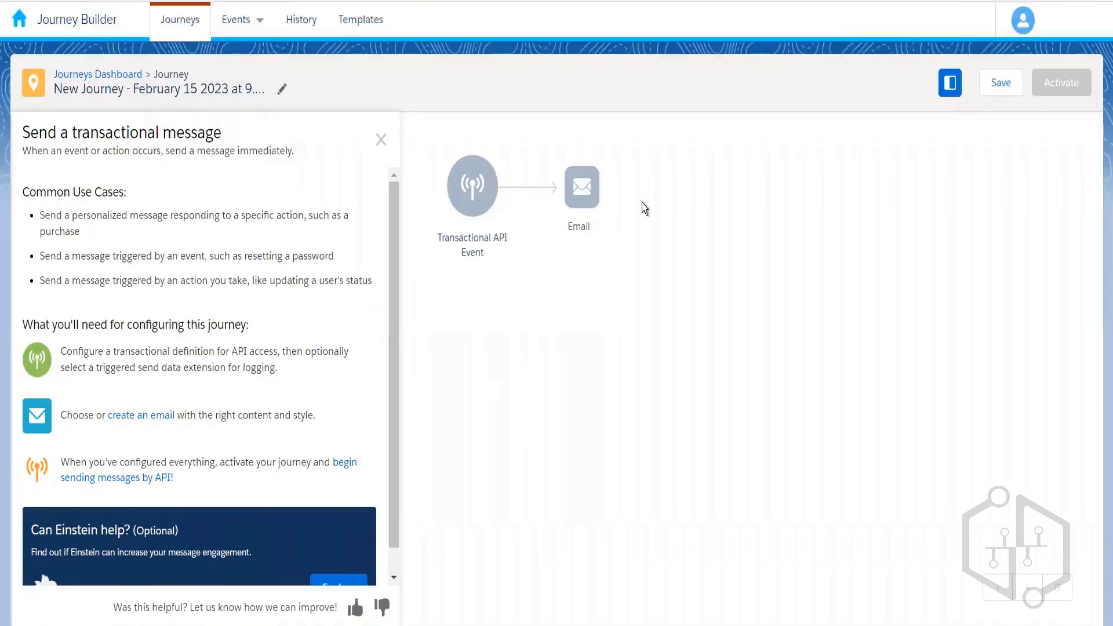
- Leave the transactional journey for the dashboard and create an empty Multi-Step Journey
click(381, 141)
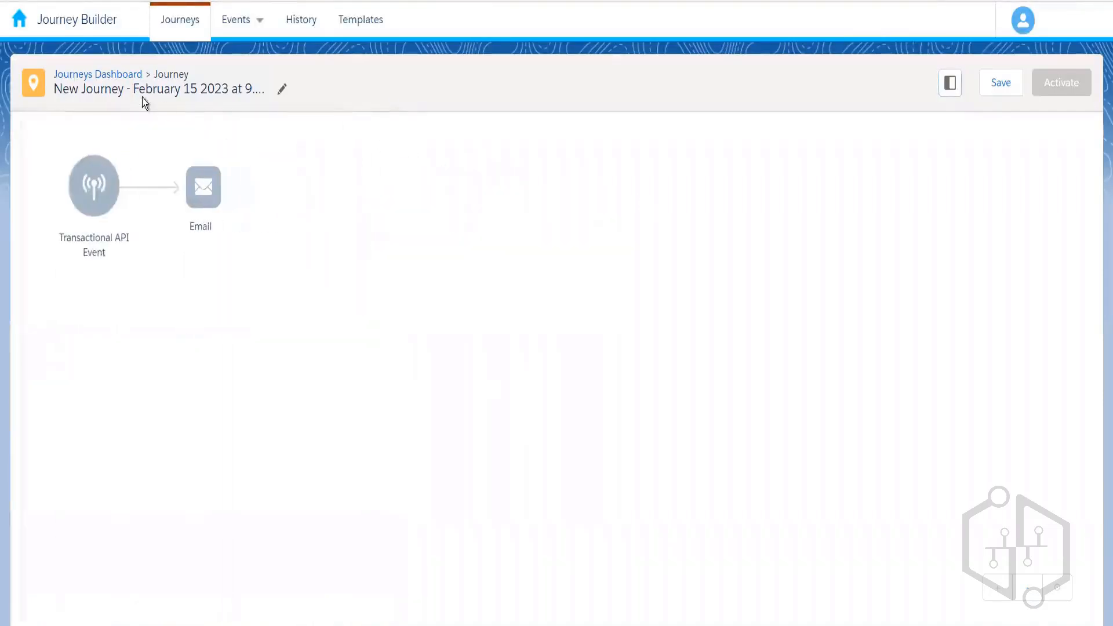
click(110, 74)
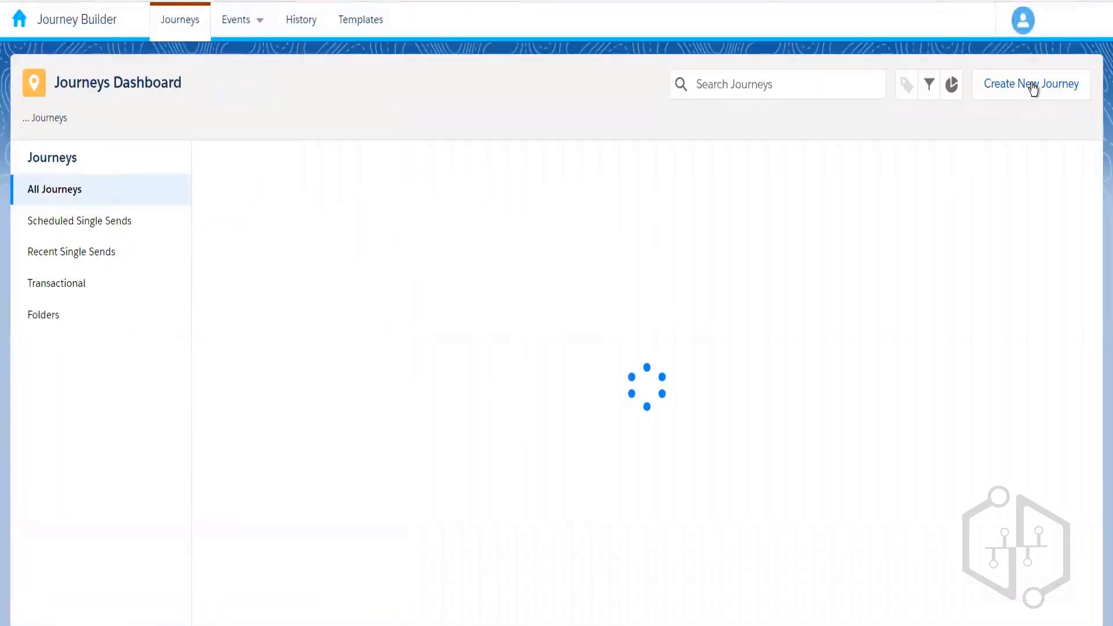
click(1032, 84)
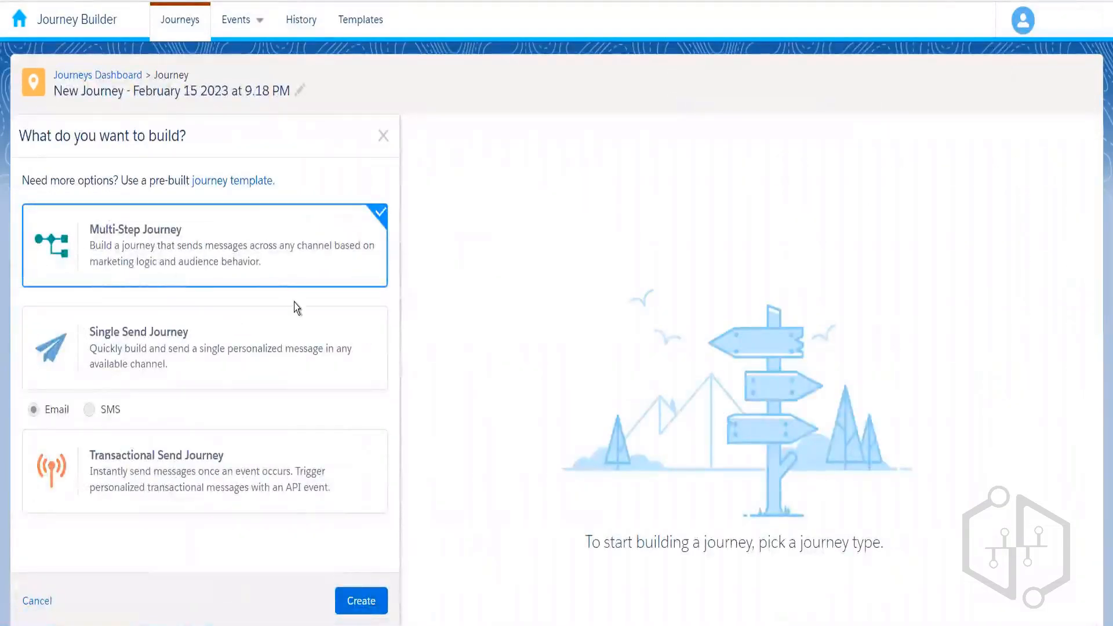
click(362, 603)
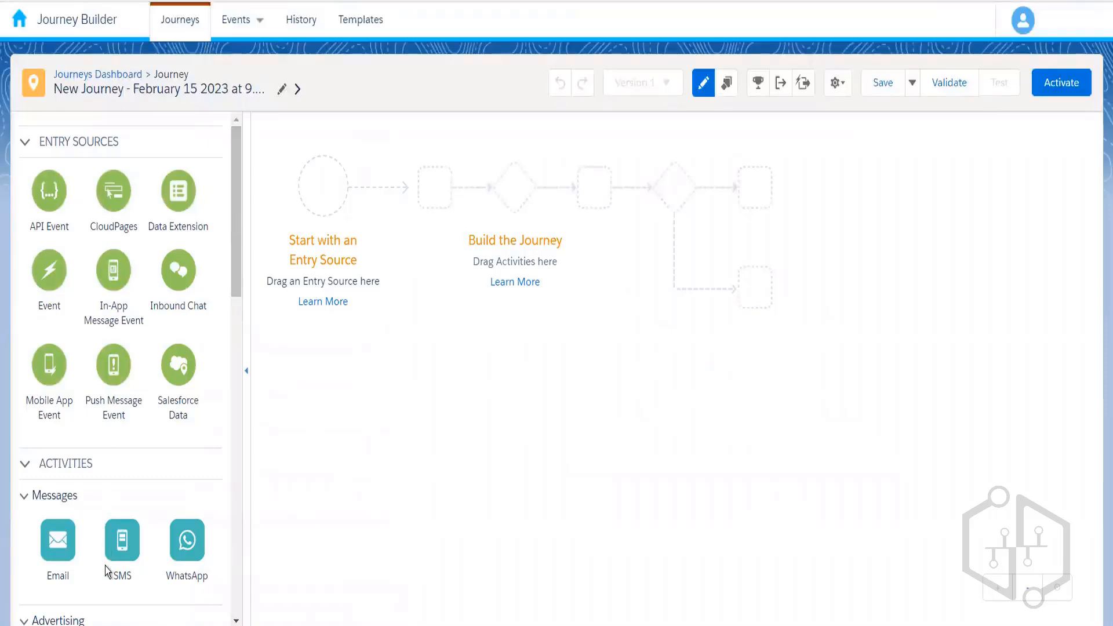
click(26, 145)
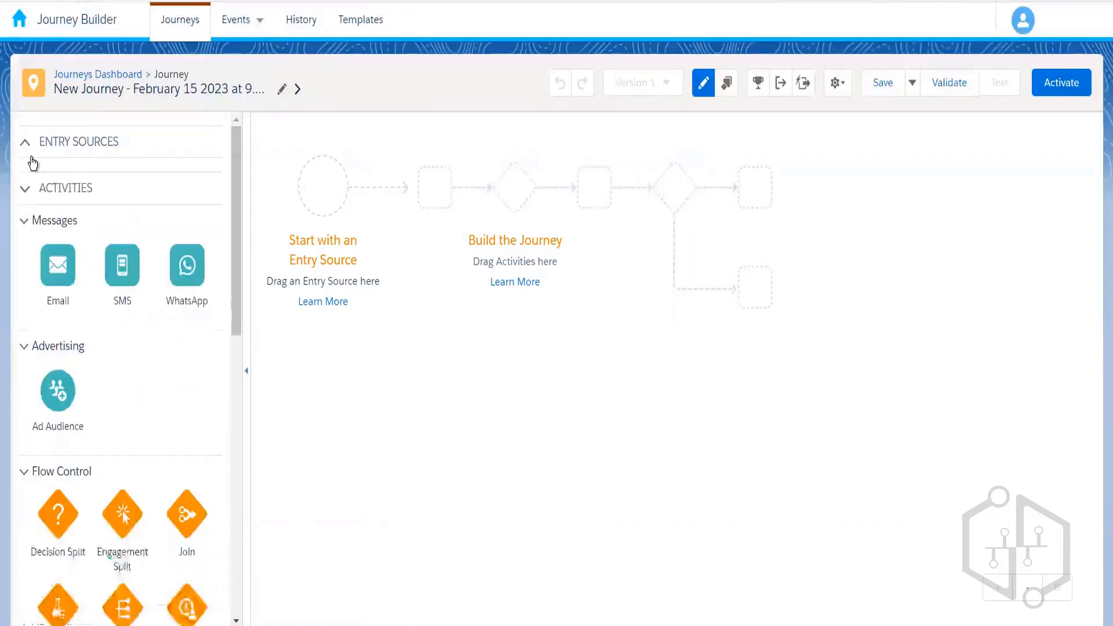
click(25, 194)
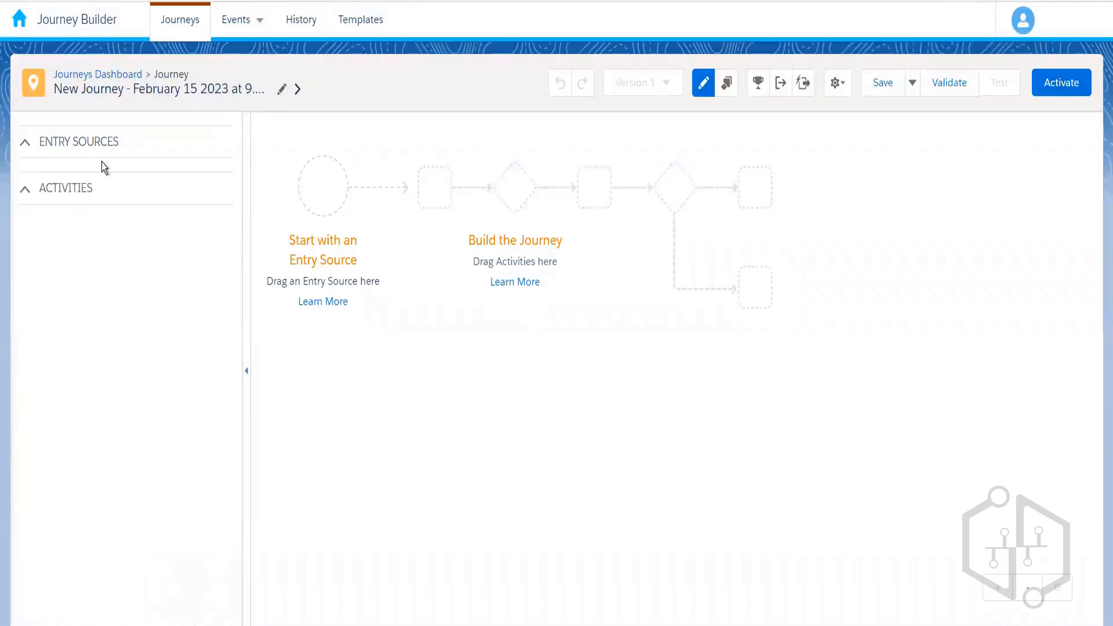
click(28, 152)
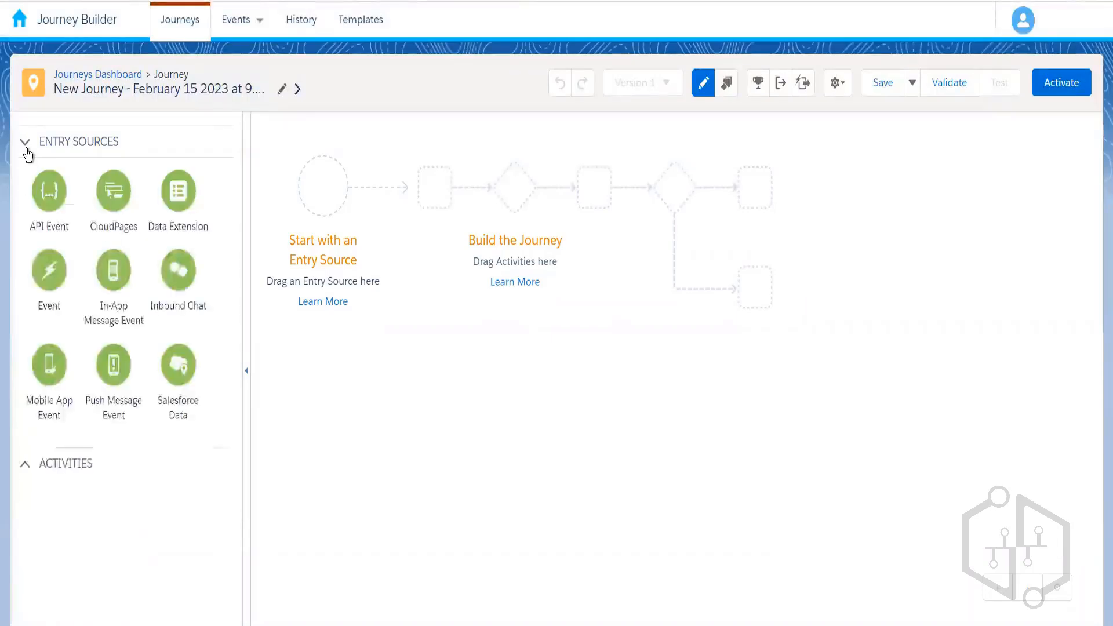
click(26, 468)
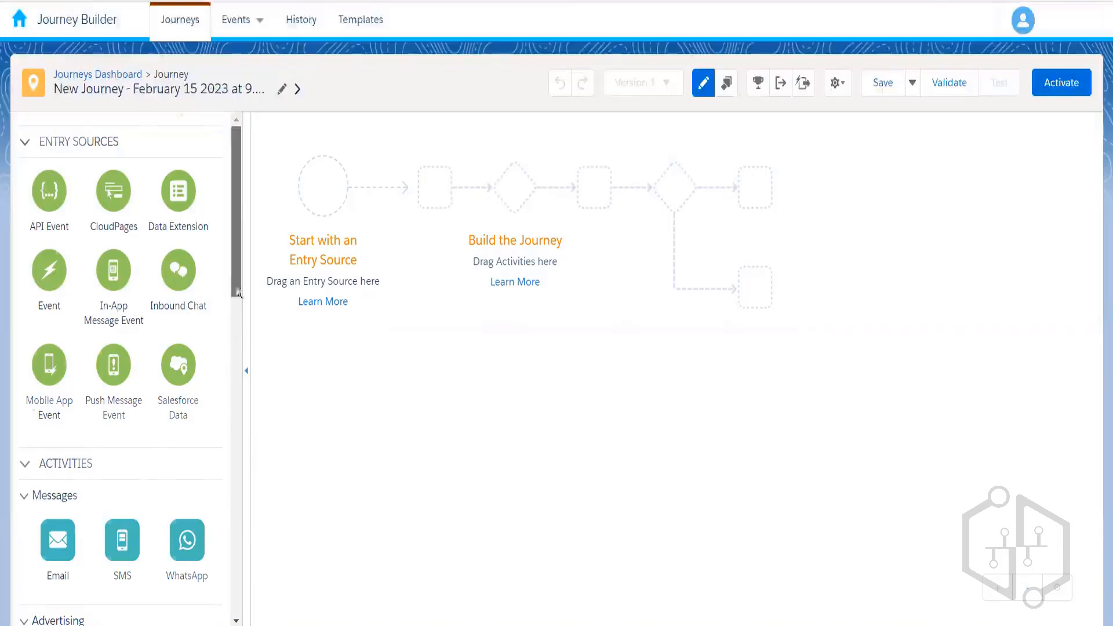
drag(233, 246, 238, 302)
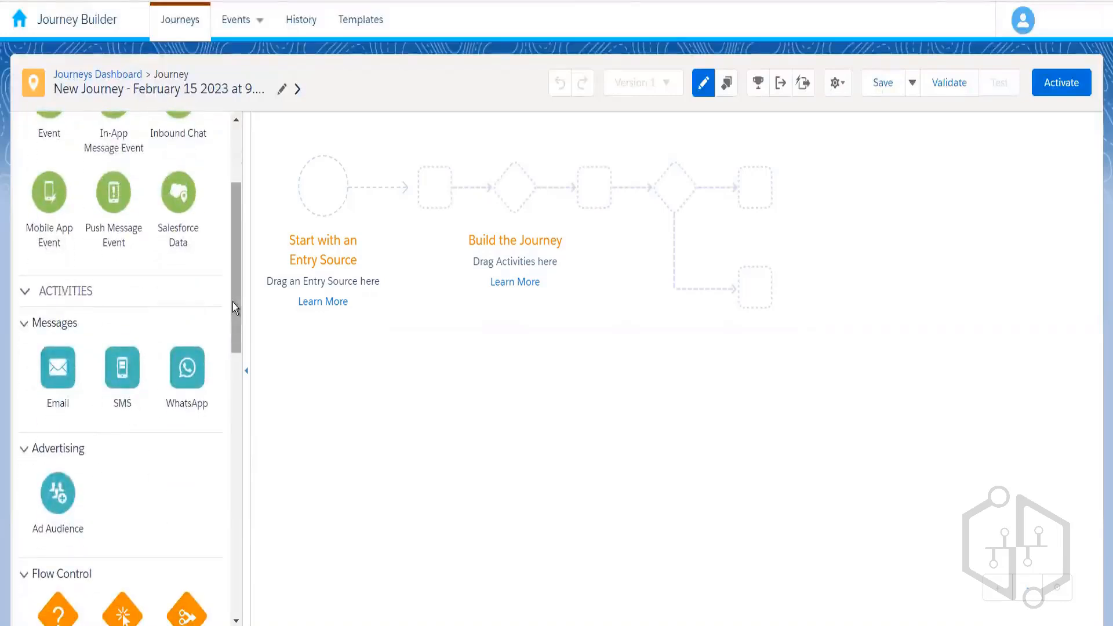
drag(232, 244, 231, 200)
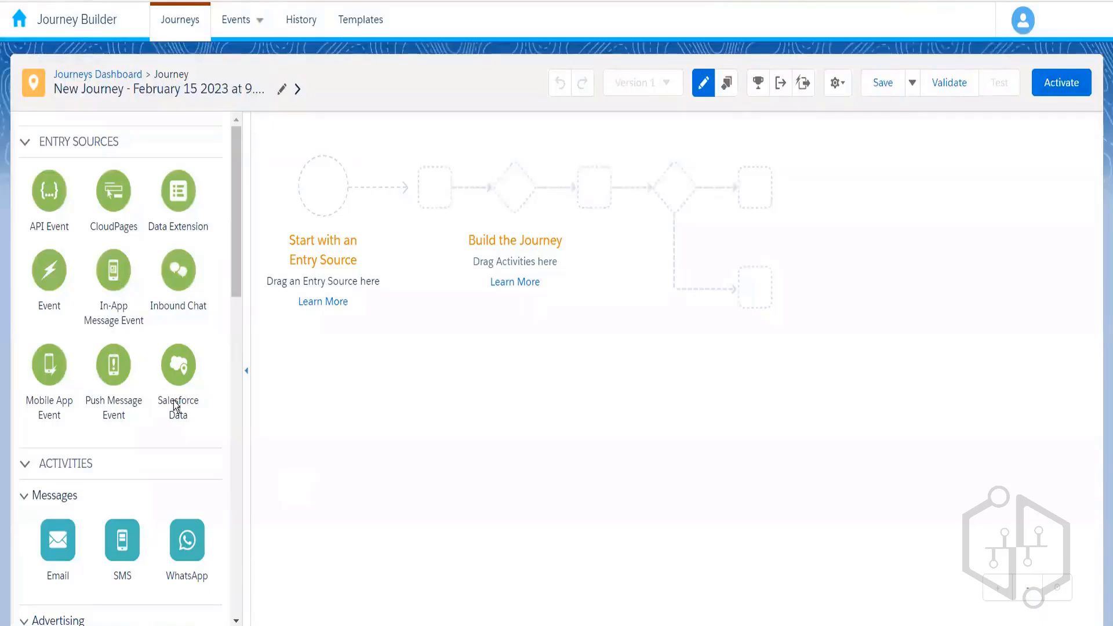
scroll(236, 278, down, 10)
- Place Data Extension as the entry source and open the 181-item data extension picker
drag(177, 188, 323, 186)
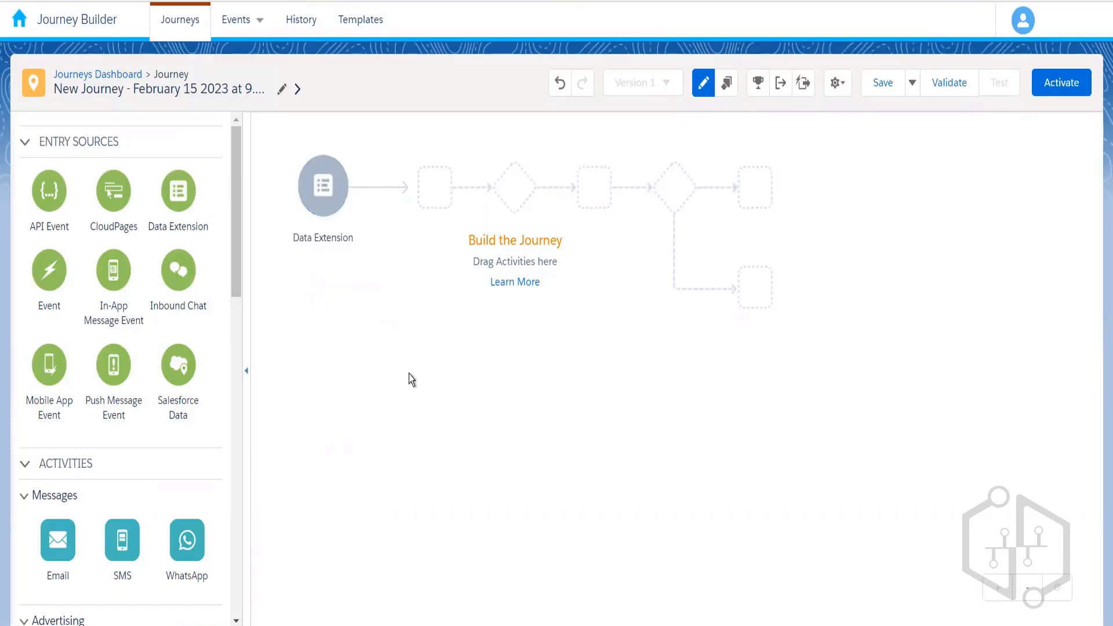
mouse_move(322, 189)
click(318, 210)
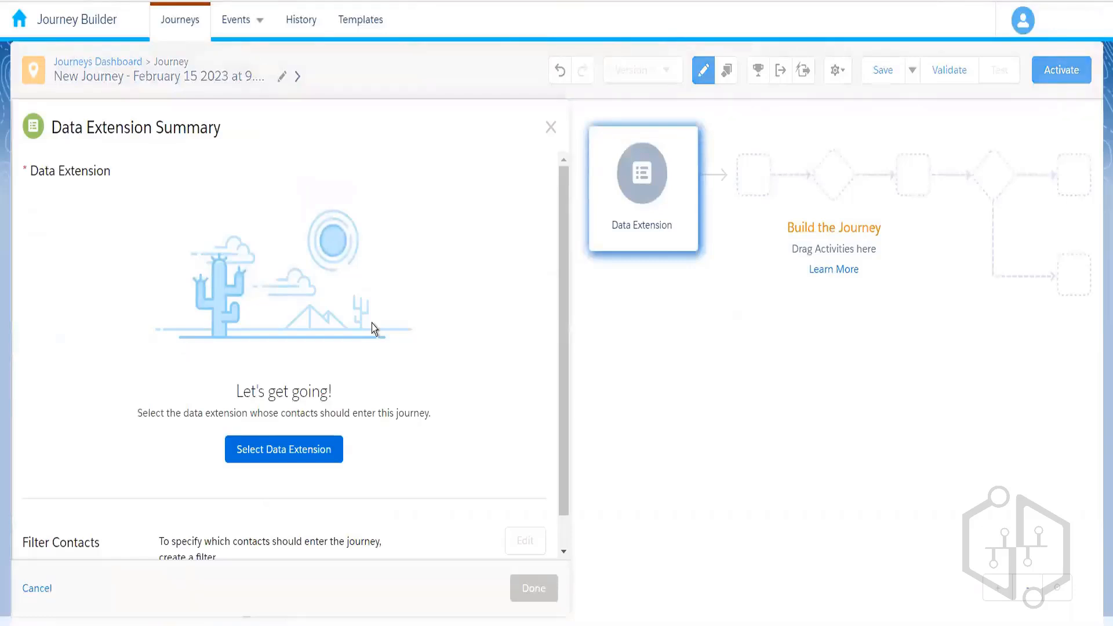
click(276, 455)
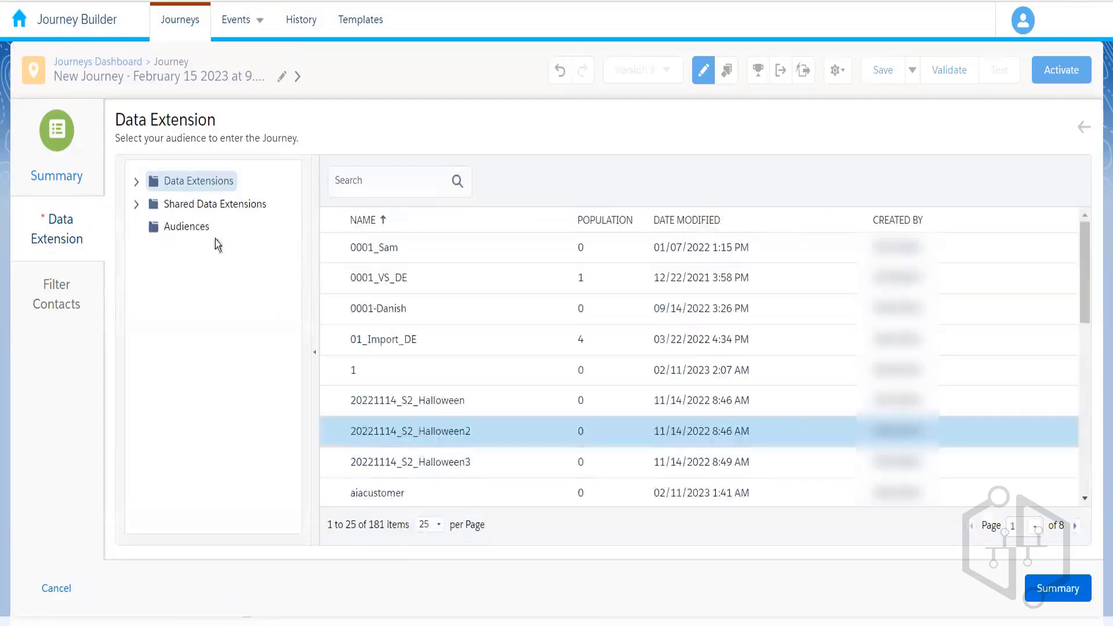
- Choose Customer Information DE 010 from the 010_Rahul folder and confirm its summary
click(136, 183)
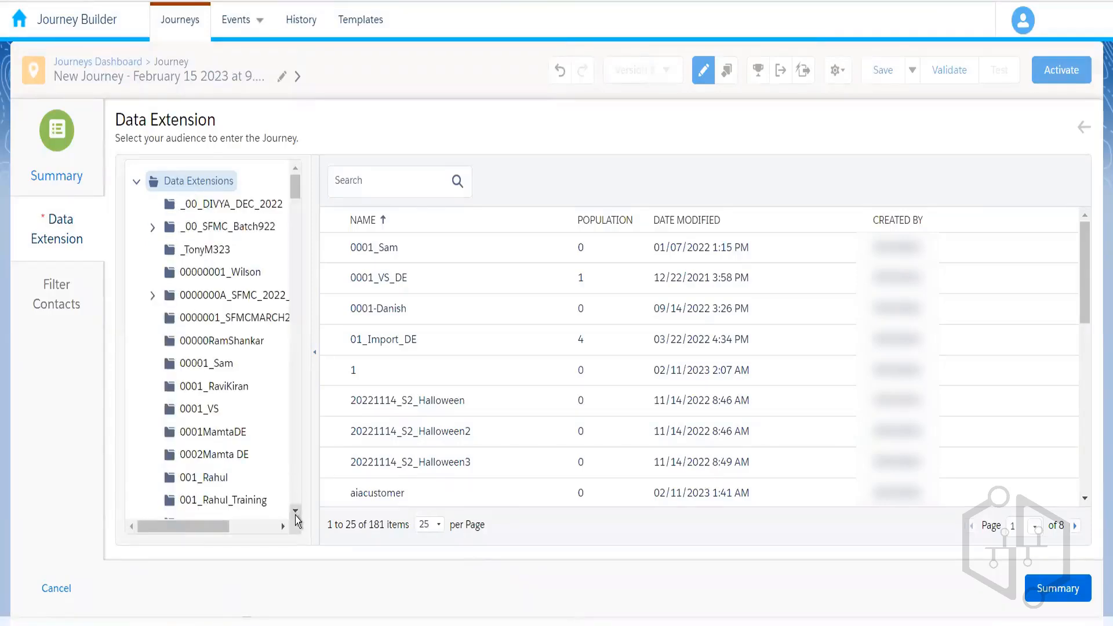
click(295, 511)
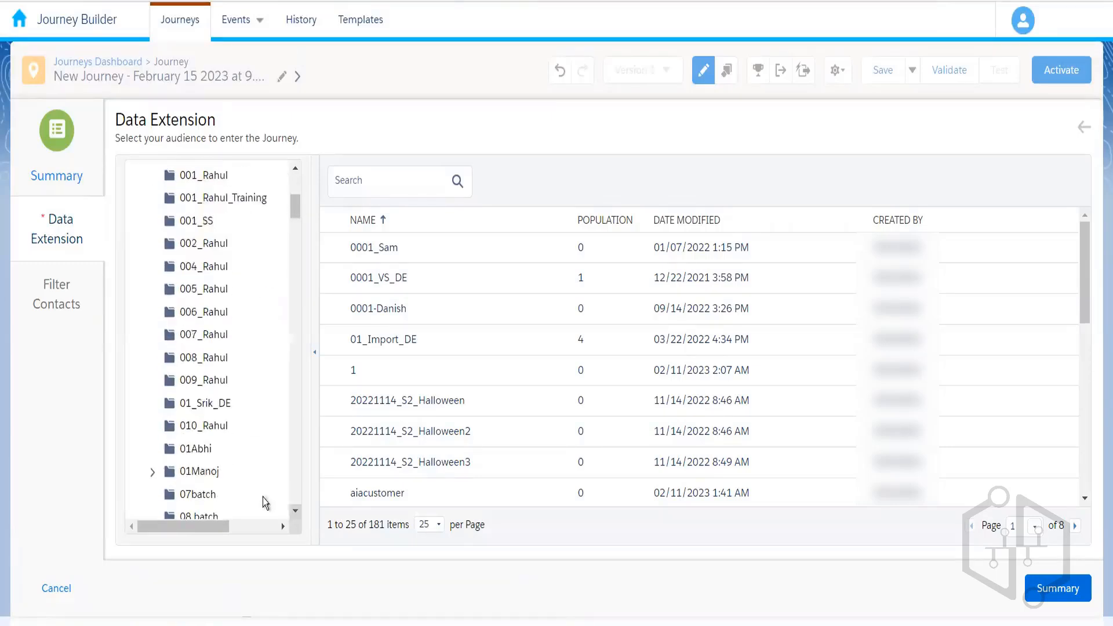
click(209, 427)
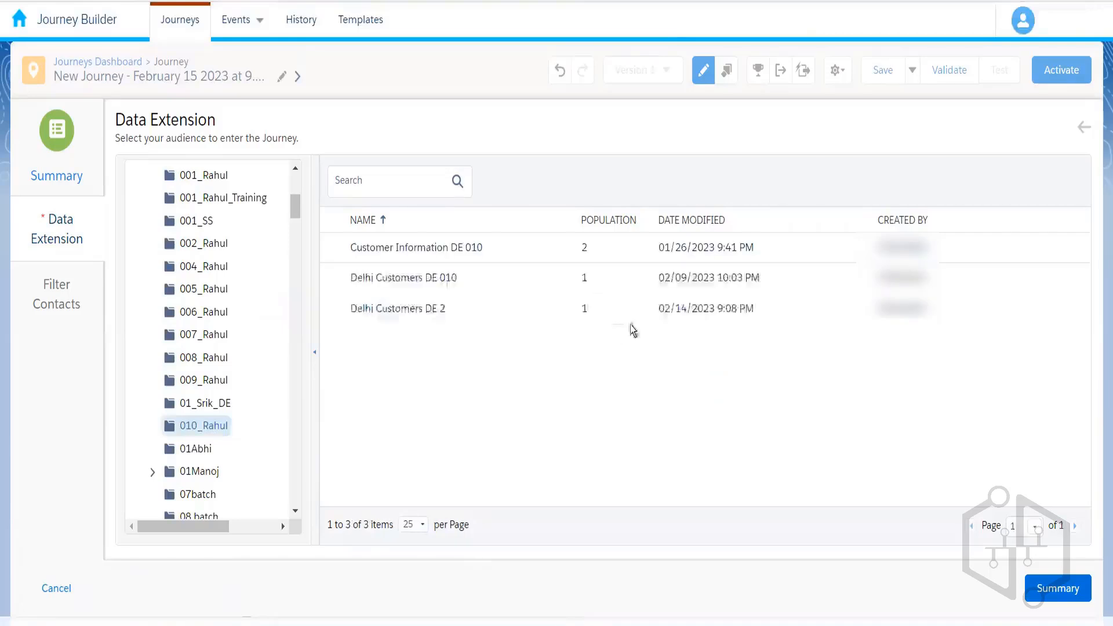
click(584, 251)
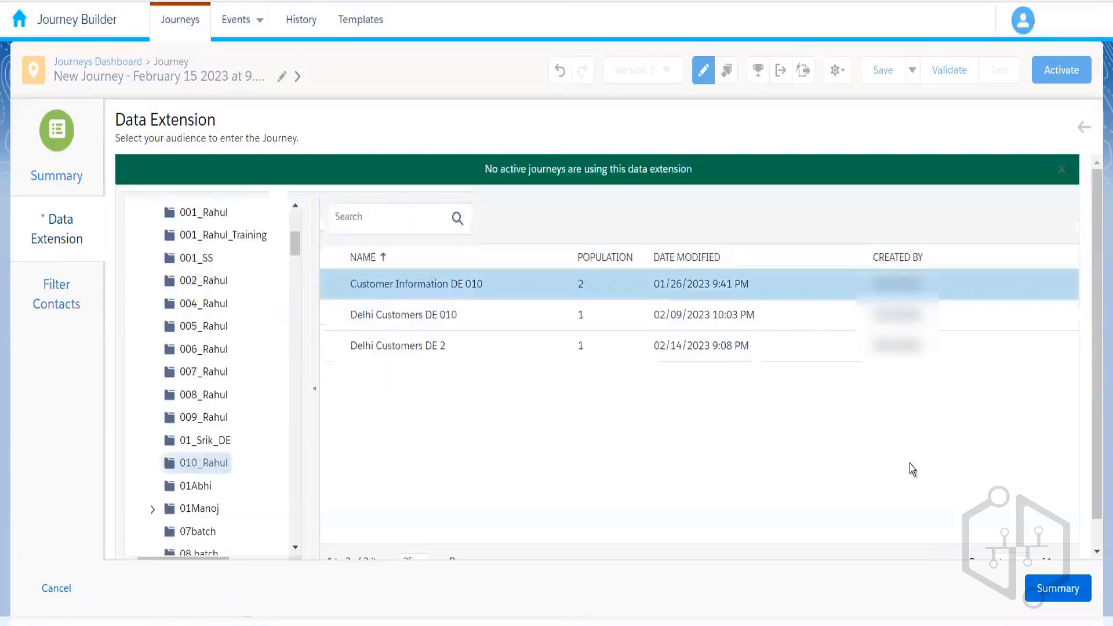
click(1053, 594)
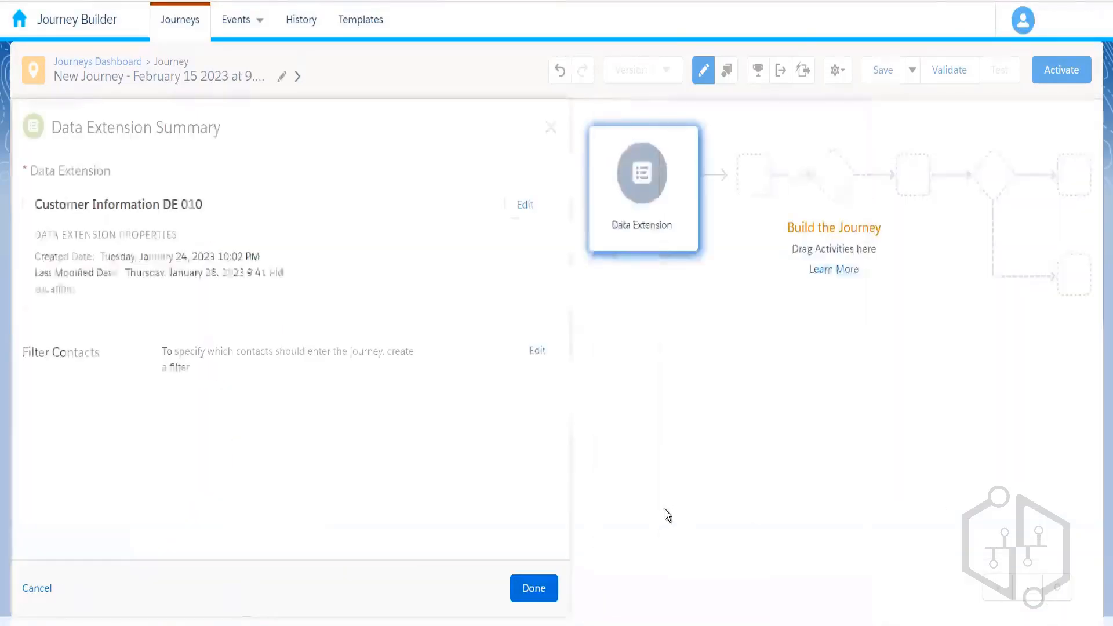
click(534, 589)
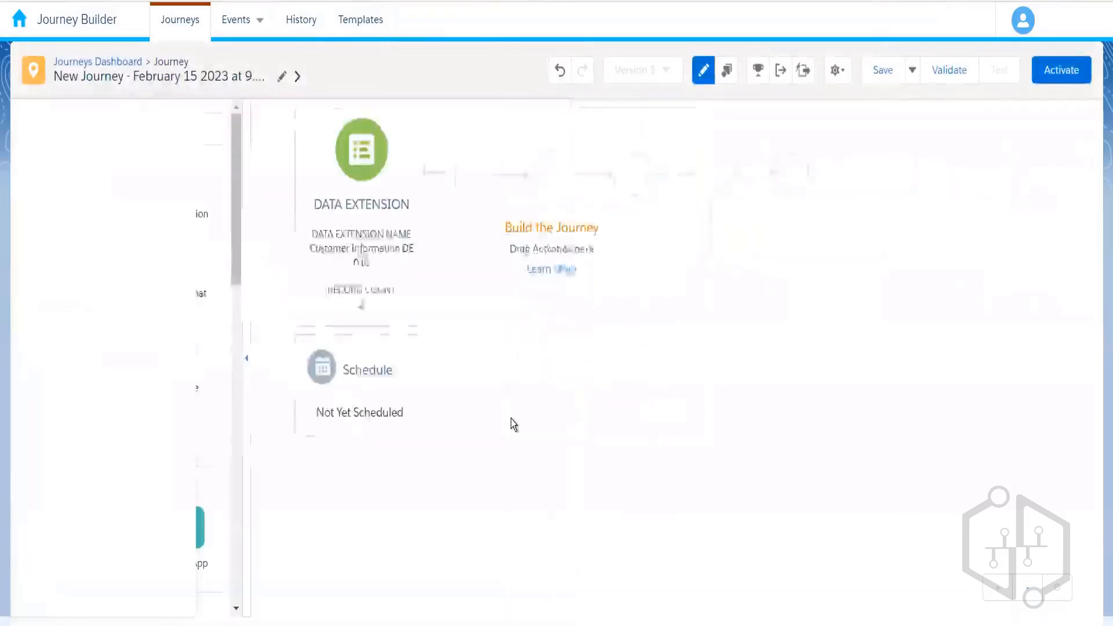
- Reopen the Customer Information DE 010 entry summary showing a record count of 2
click(332, 262)
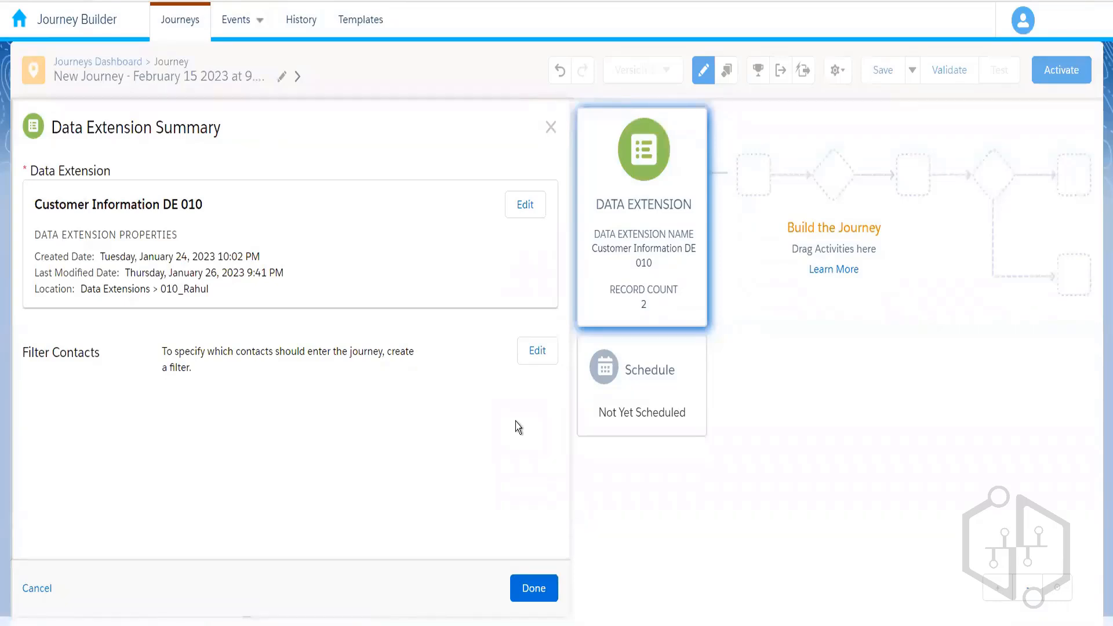
- Cancel the Filter Contacts editor, discard its changes, and reopen the entry source settings
click(537, 355)
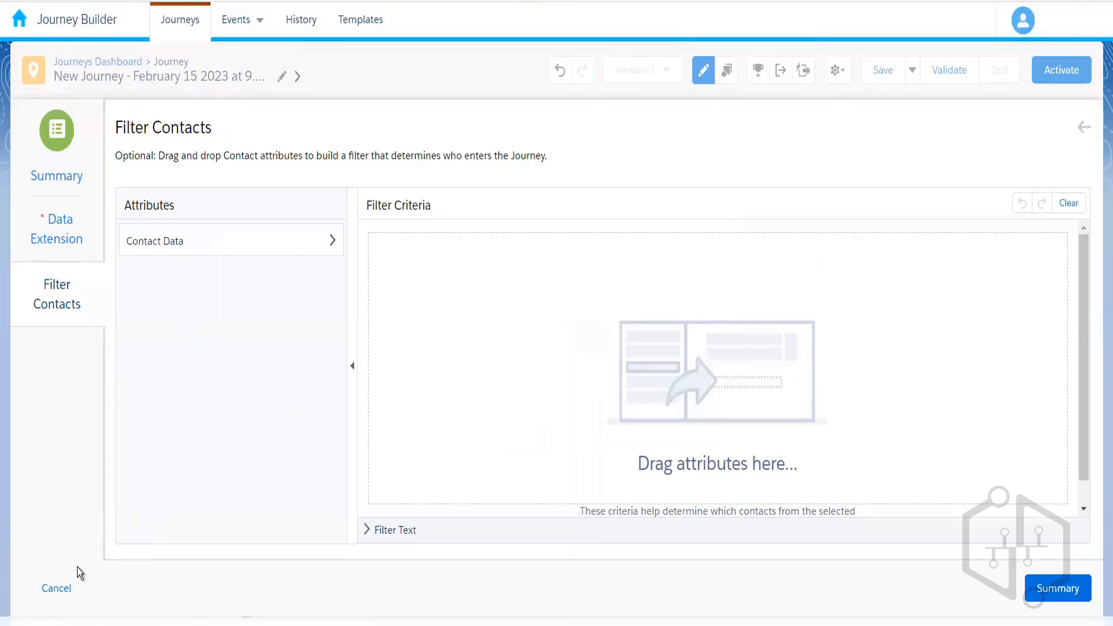
click(57, 589)
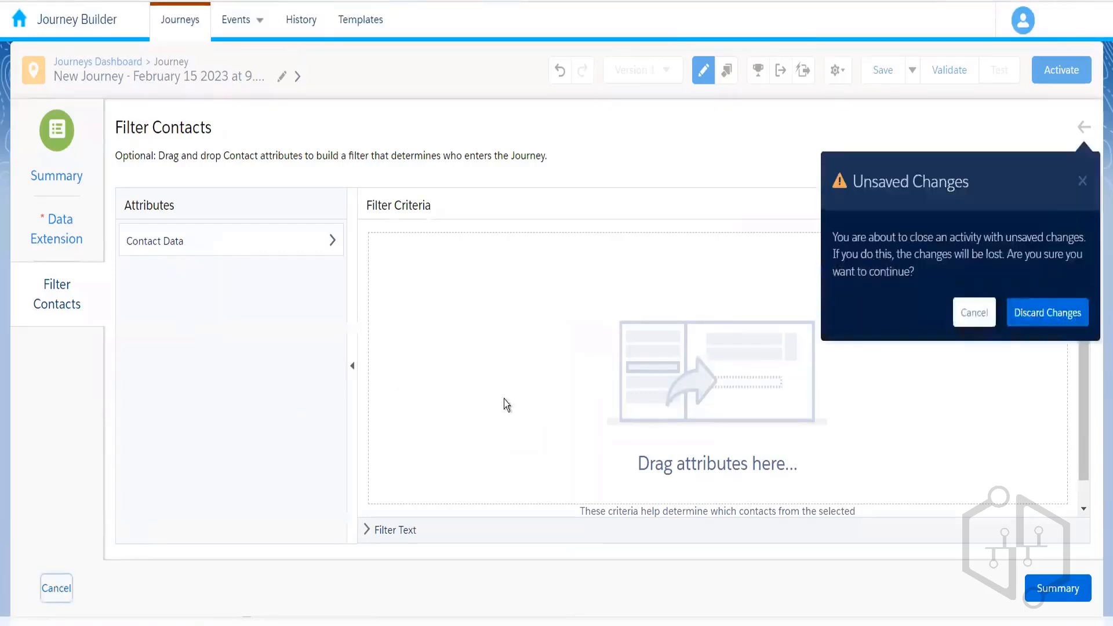
click(1026, 318)
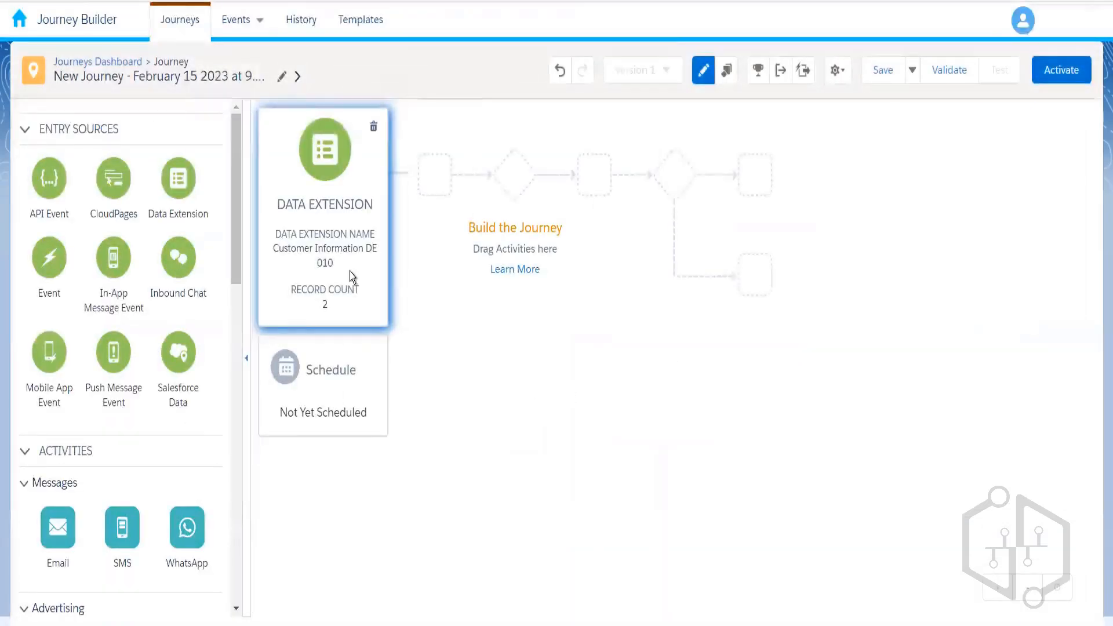
click(350, 271)
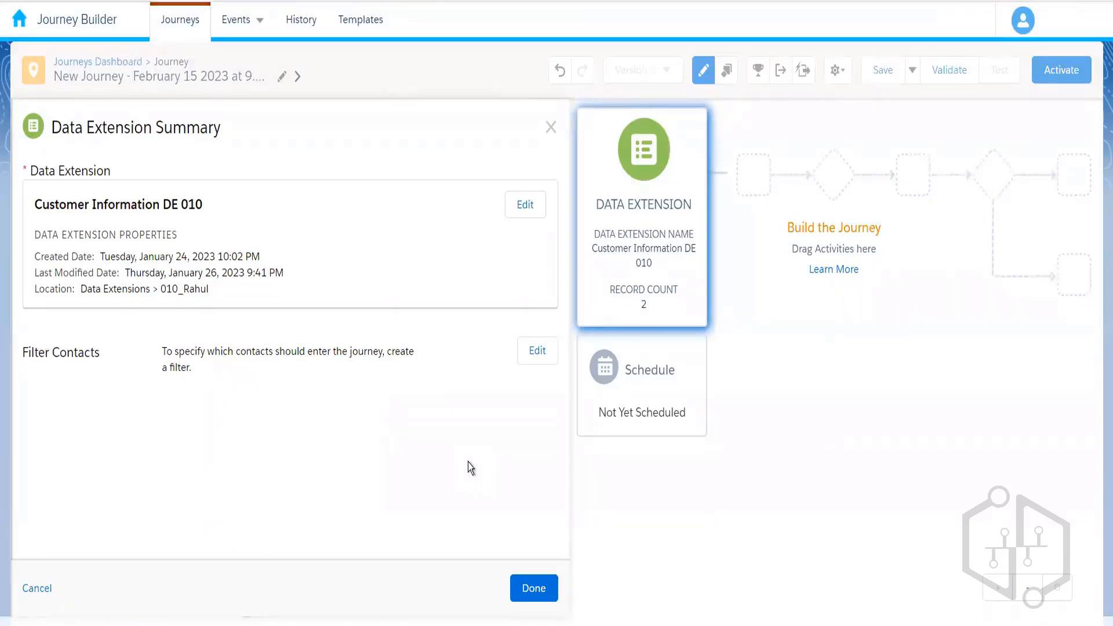
- Close the Customer Information DE 010 summary with Done, back to the canvas
click(533, 589)
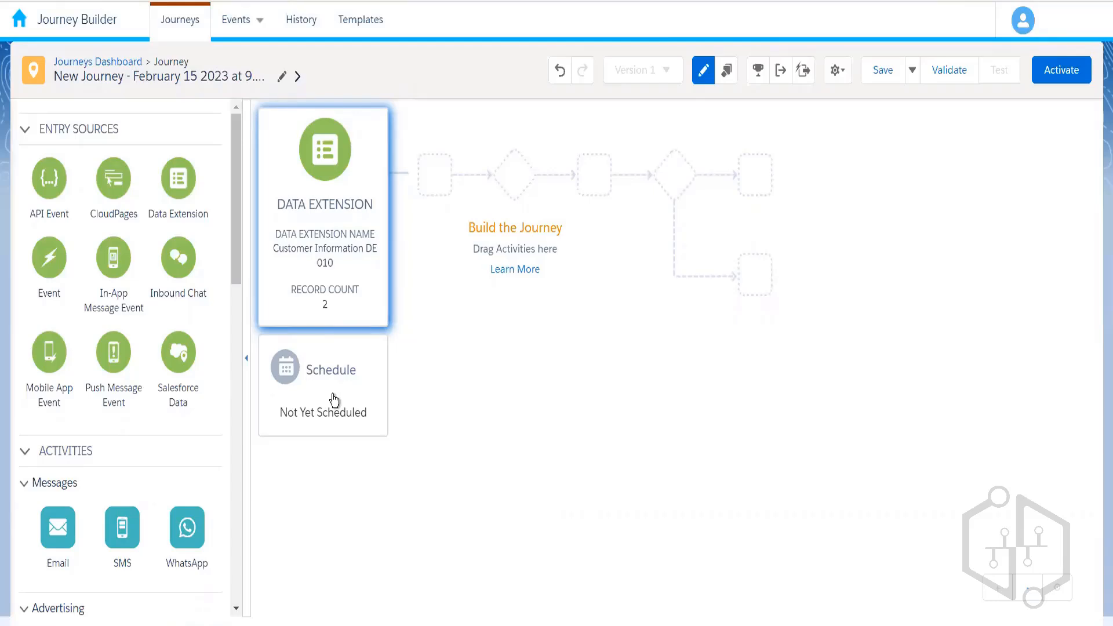
- Set the entry schedule type to Recurring in the Schedule settings
click(333, 362)
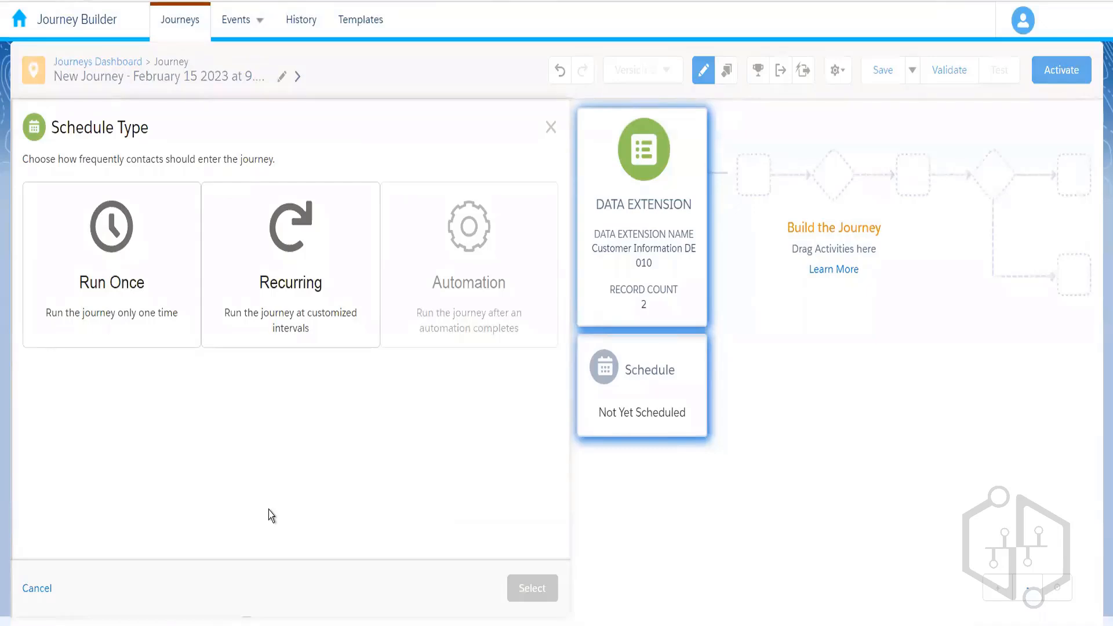
click(311, 293)
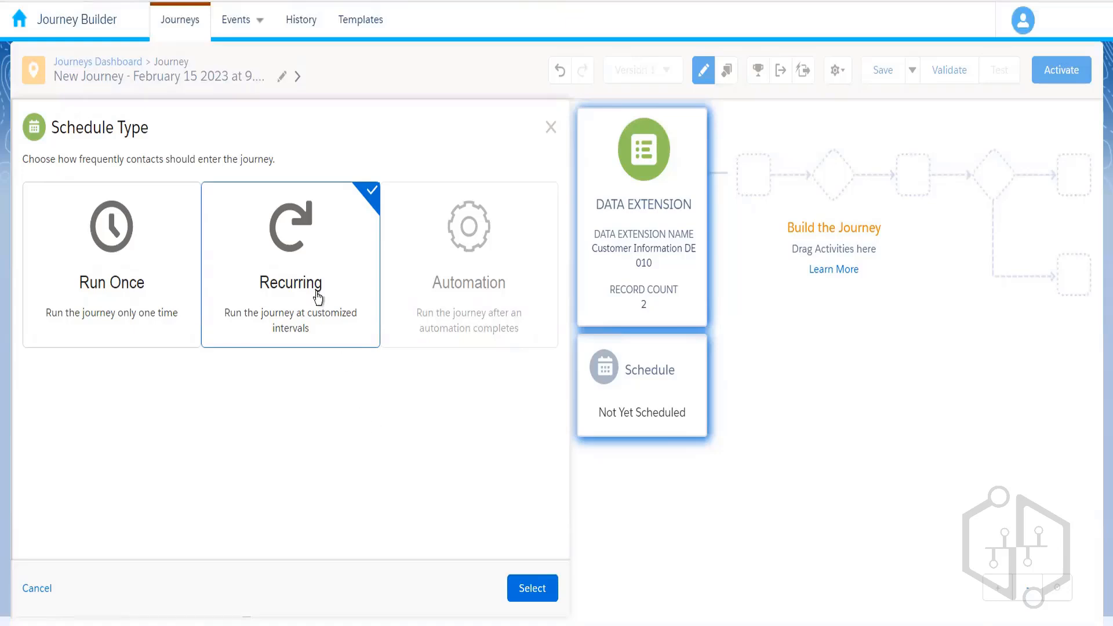
click(535, 601)
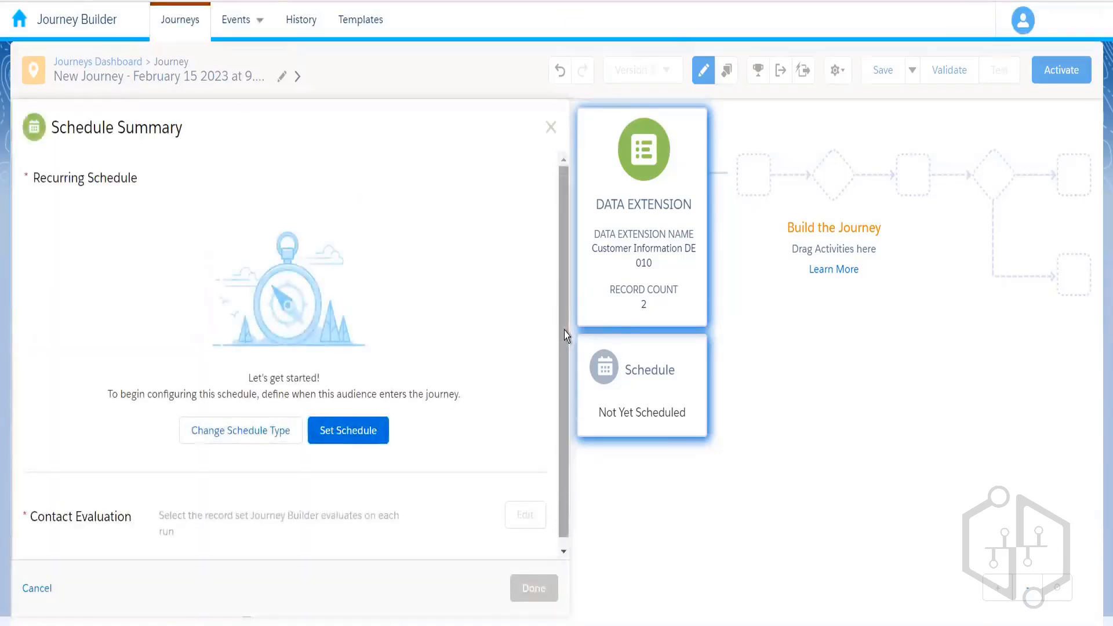
- Schedule the journey to start 02/16/2023, repeating daily every 1 day with no end date
scroll(547, 471, down, 1)
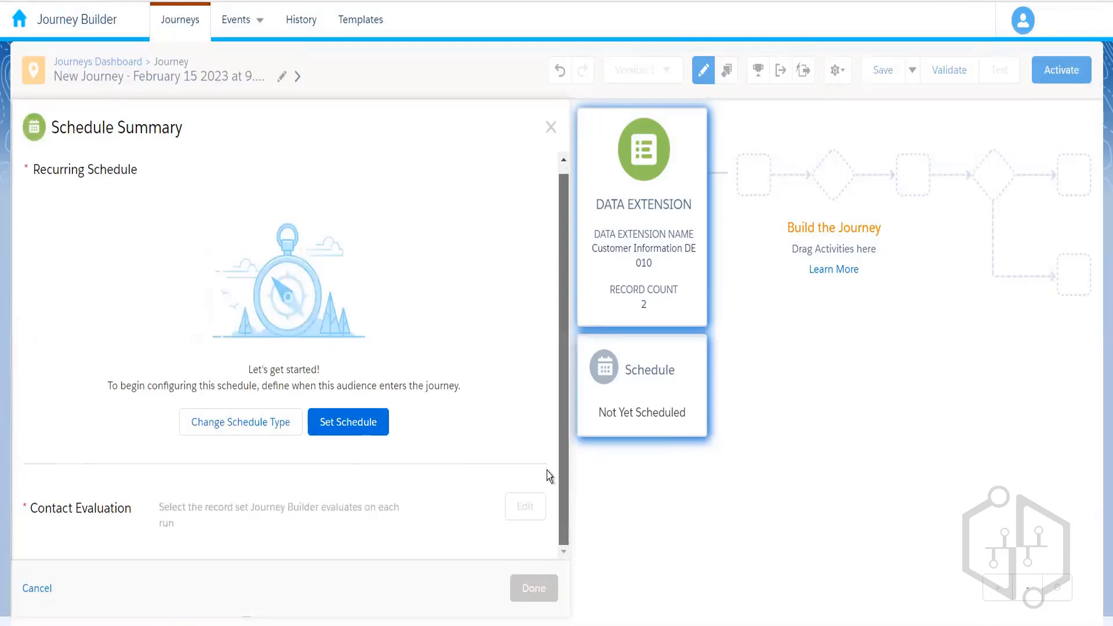
click(350, 425)
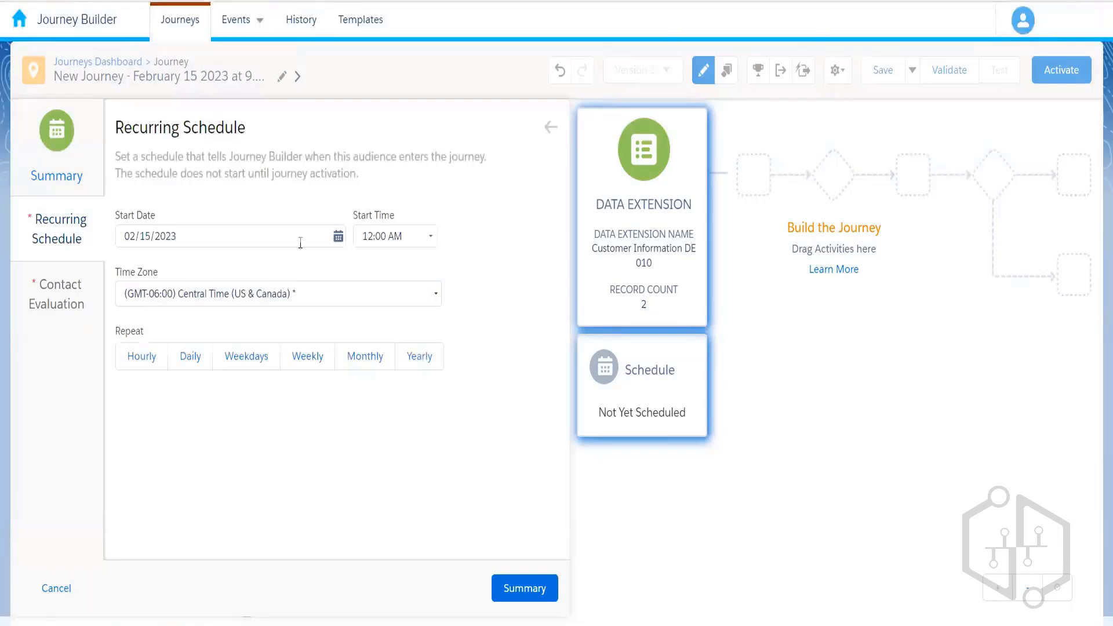
click(301, 243)
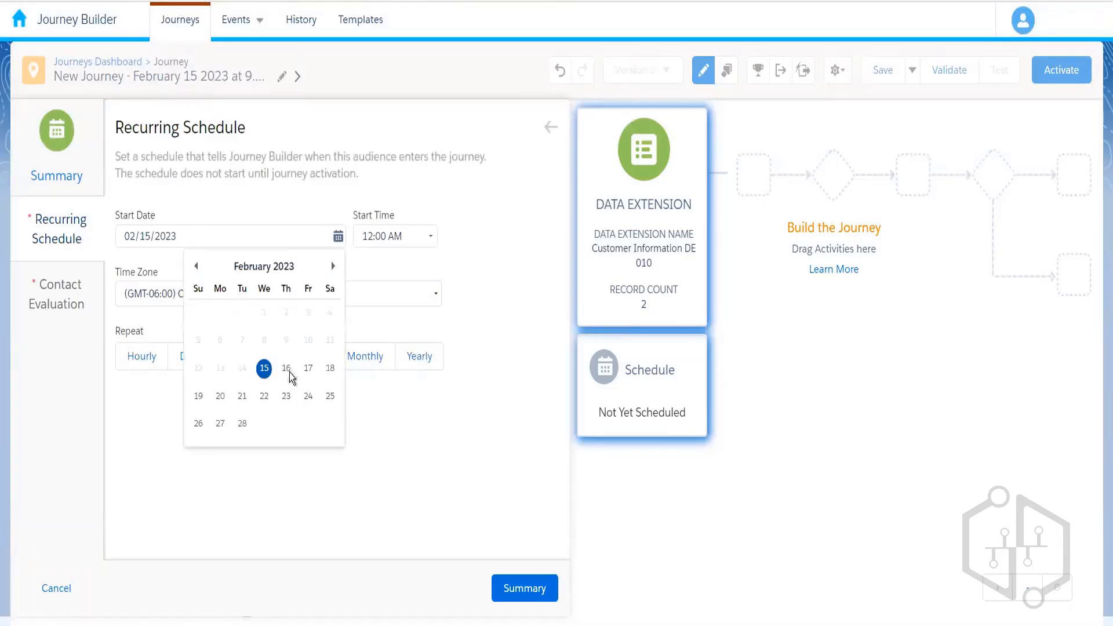
click(288, 372)
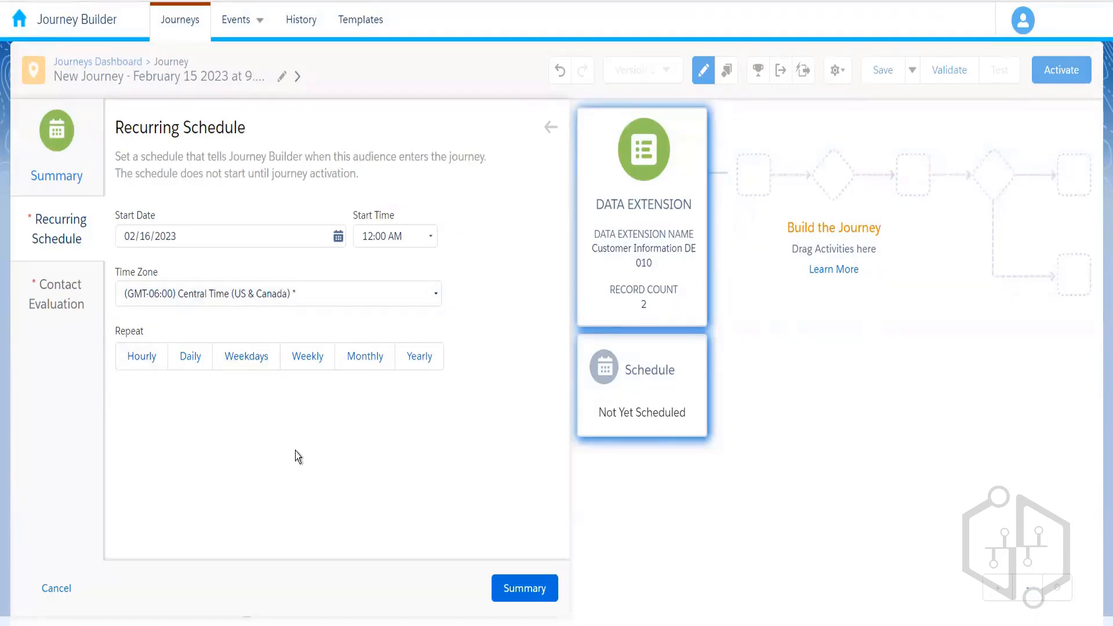
click(191, 357)
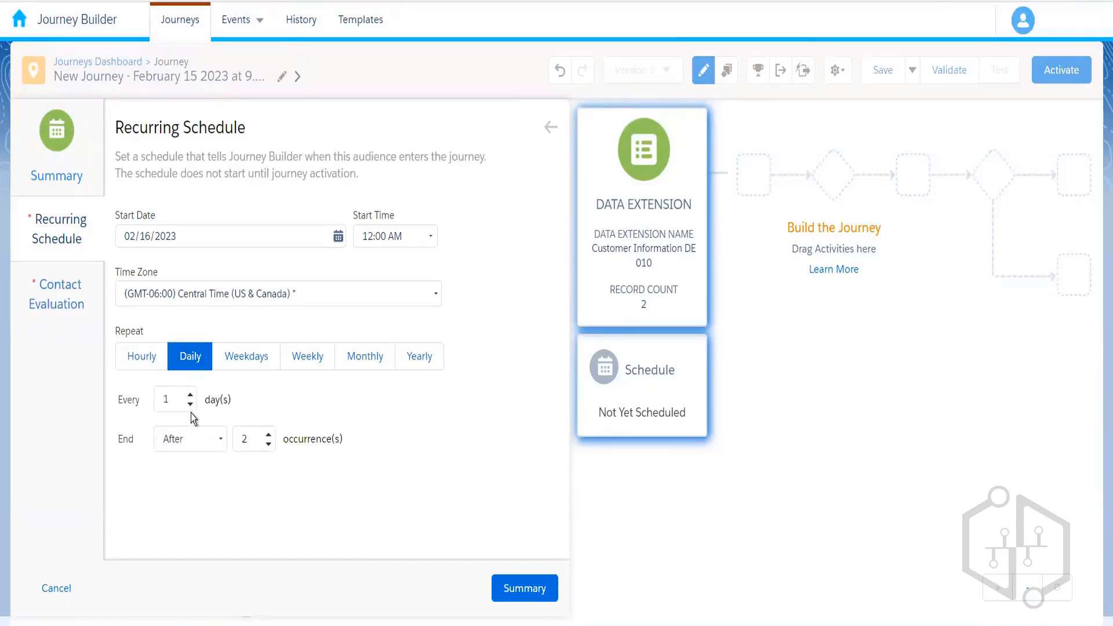
click(218, 439)
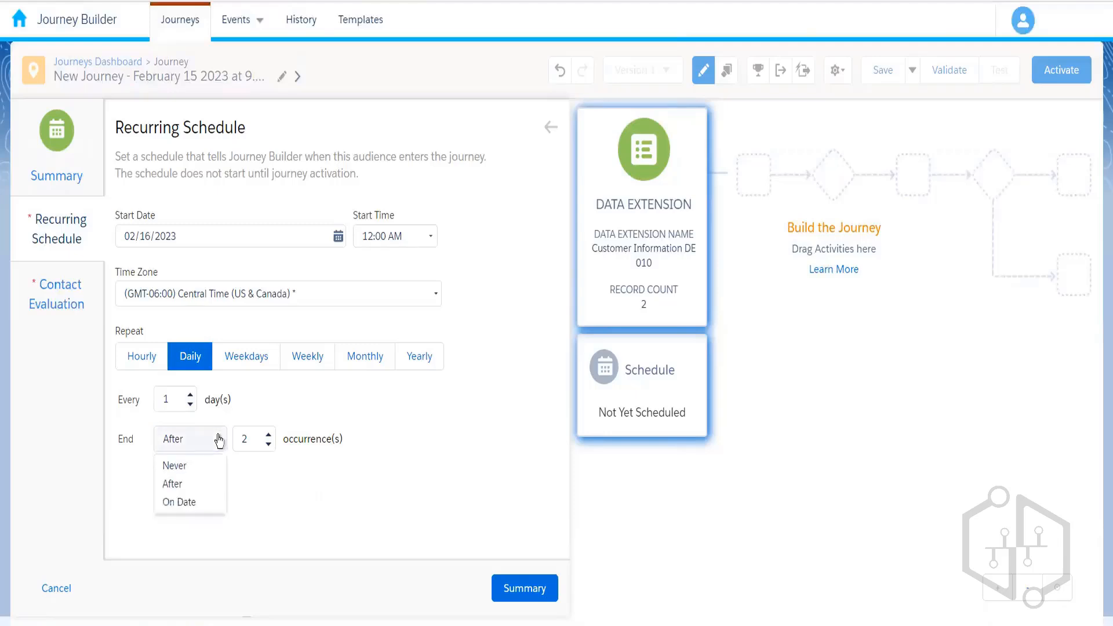
click(205, 467)
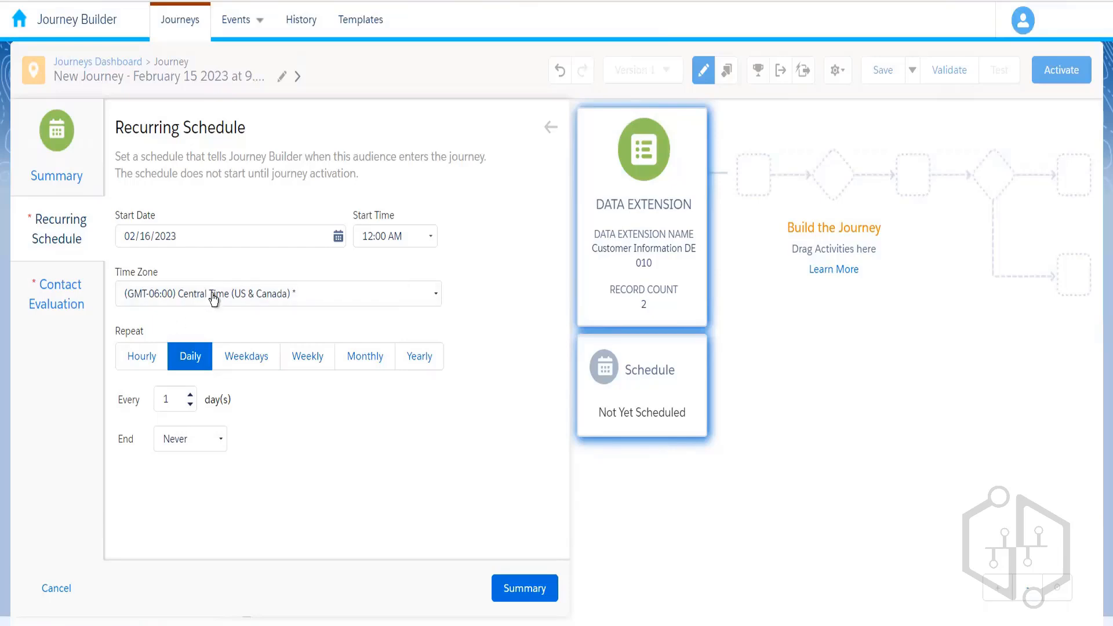
- Go to Contact Evaluation and scroll through the new-records-only and all-records options
click(69, 307)
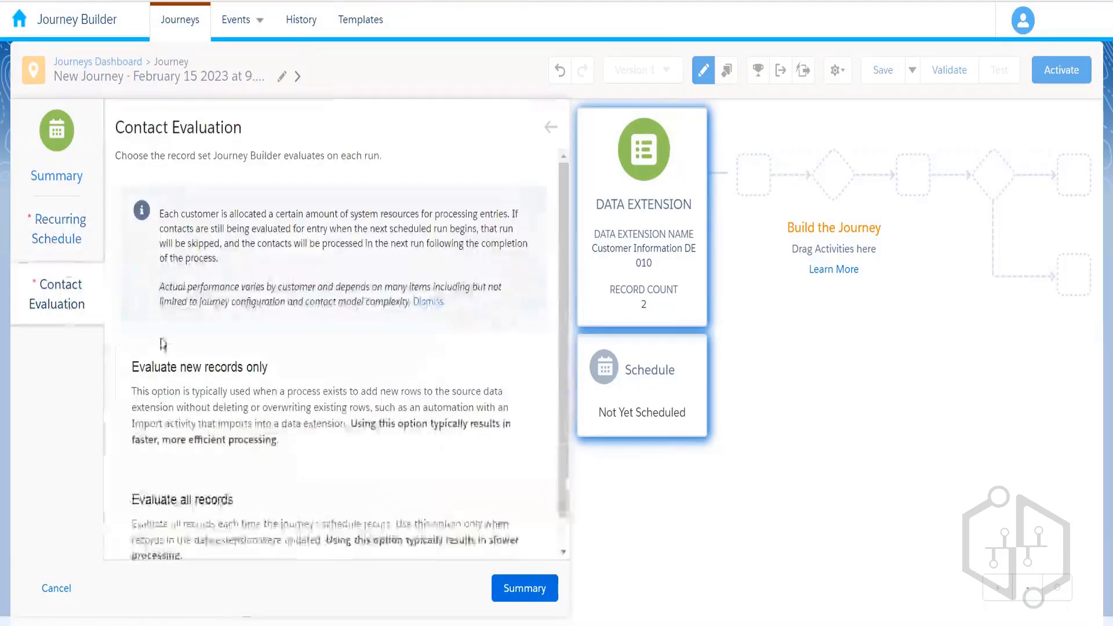
drag(562, 314, 563, 422)
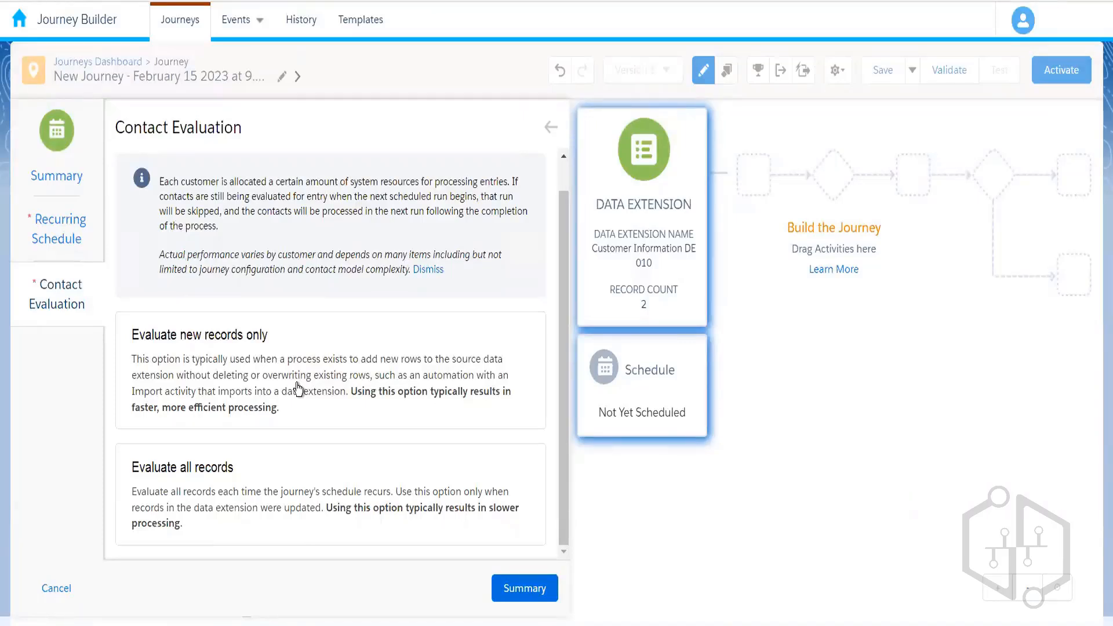
- Set Contact Evaluation to evaluate all records on every run and view the Schedule Summary
click(255, 380)
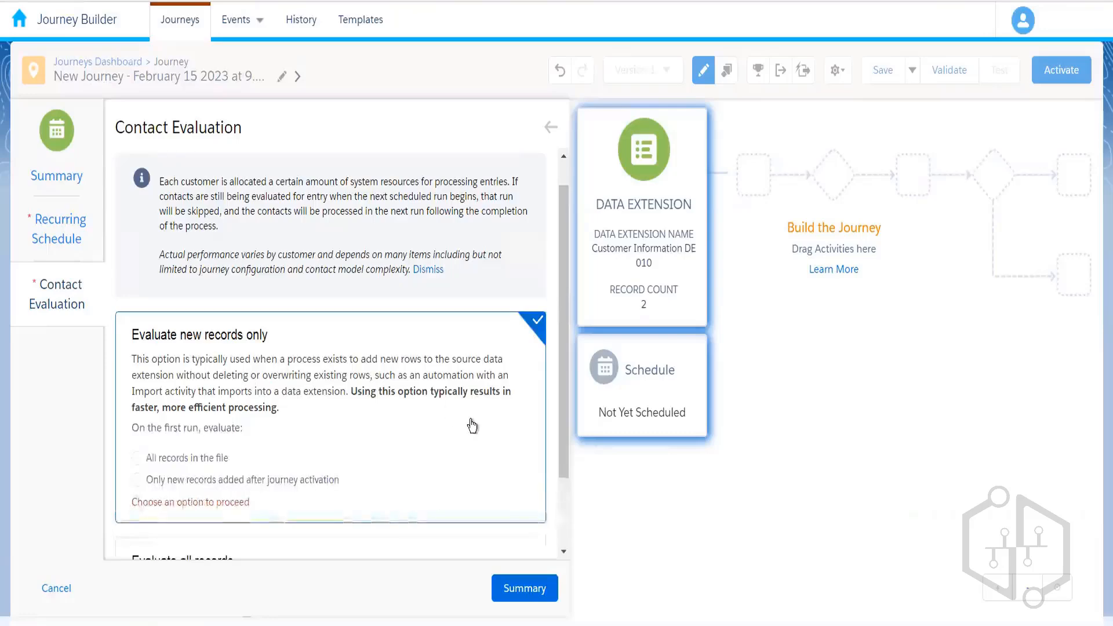
drag(559, 384, 559, 450)
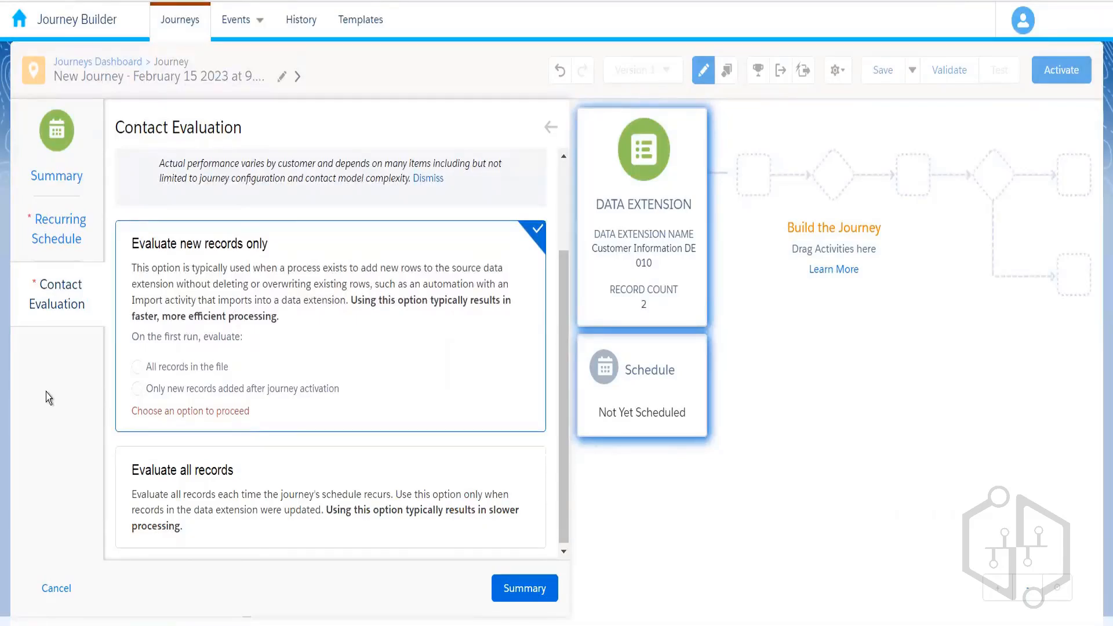
click(298, 477)
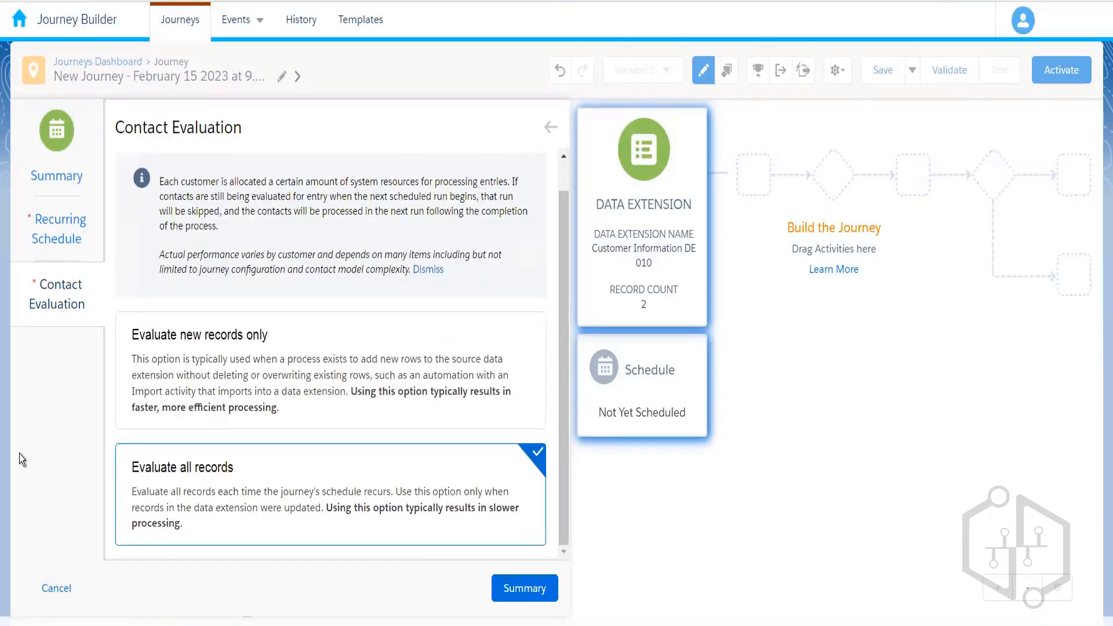
click(221, 427)
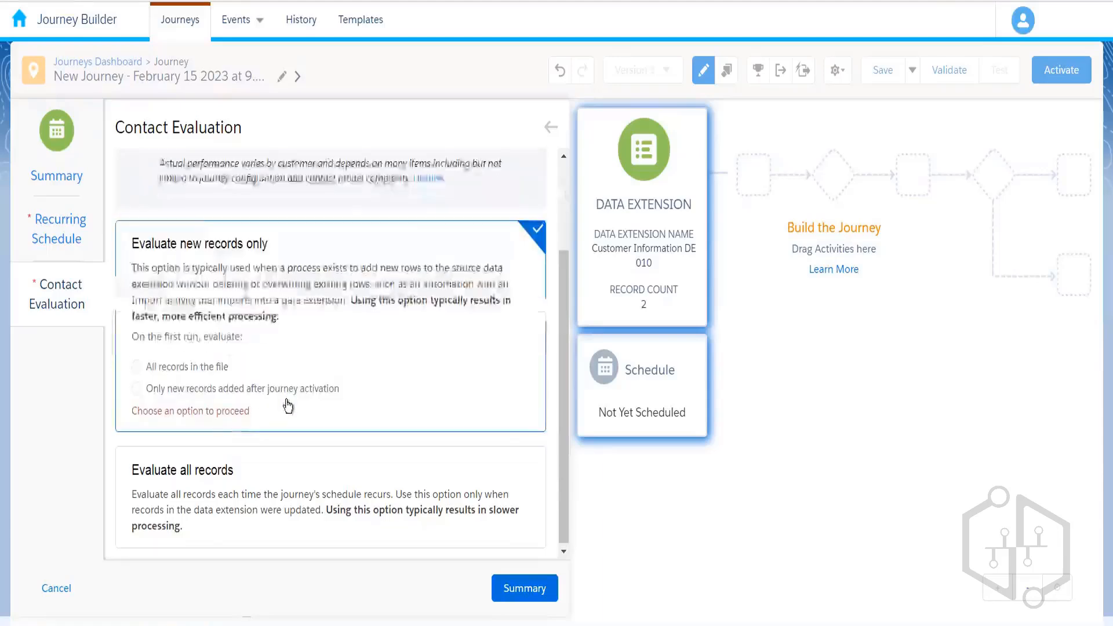
click(183, 374)
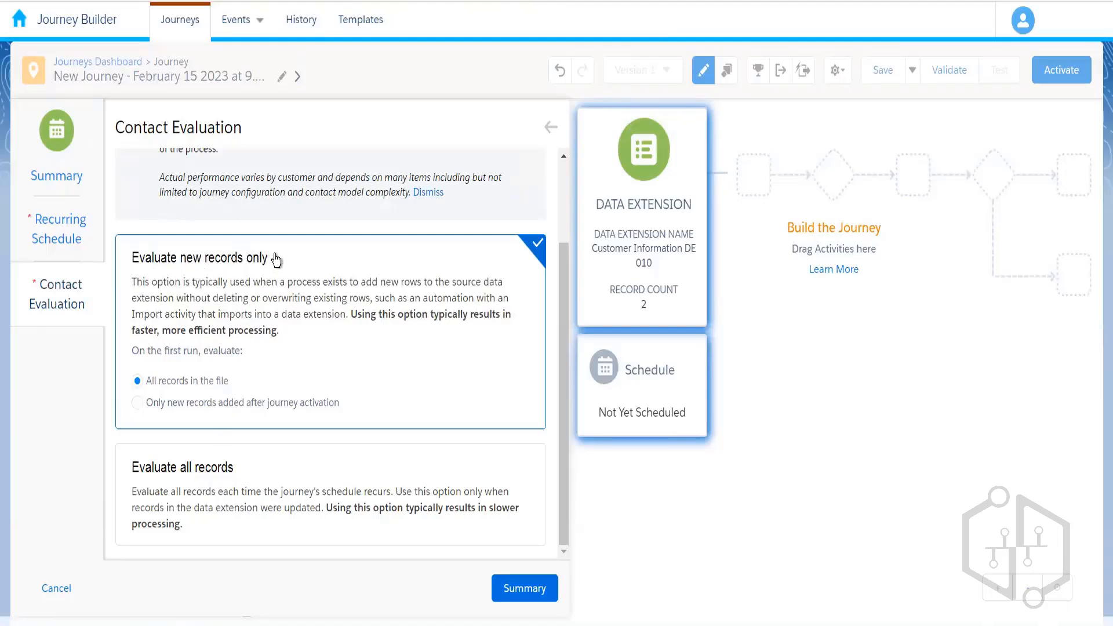
click(330, 486)
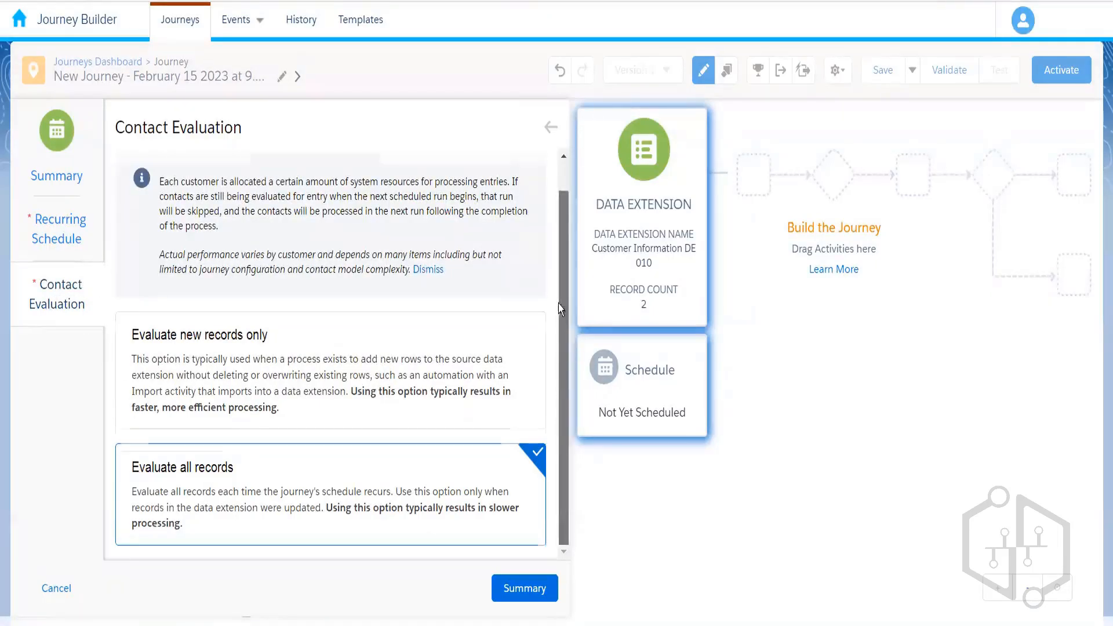
scroll(559, 313, up, 1)
scroll(552, 429, down, 1)
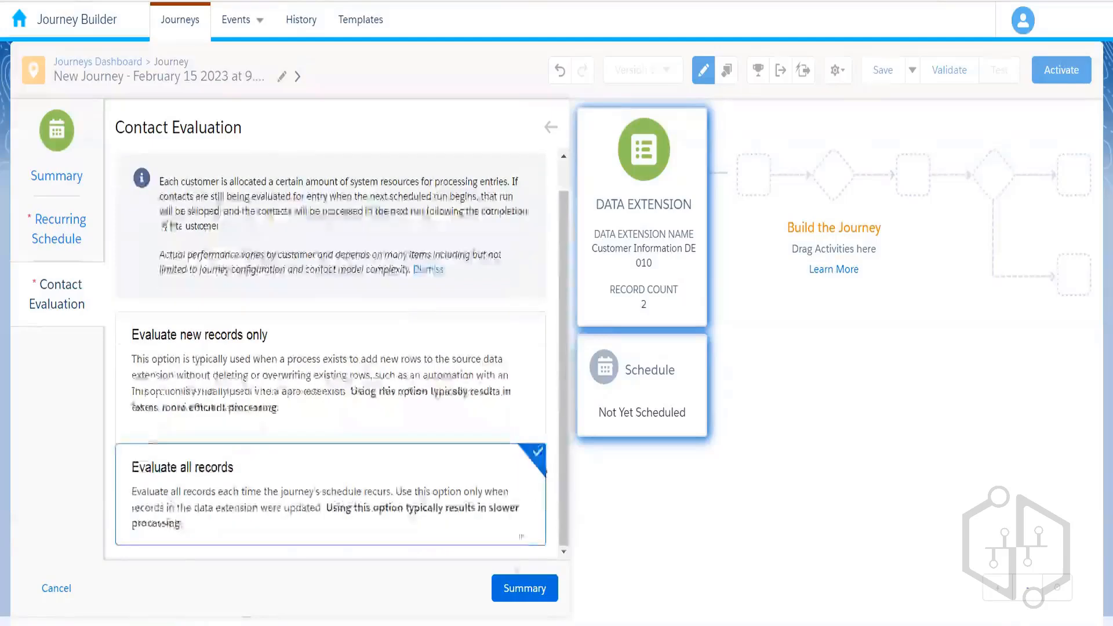
click(533, 590)
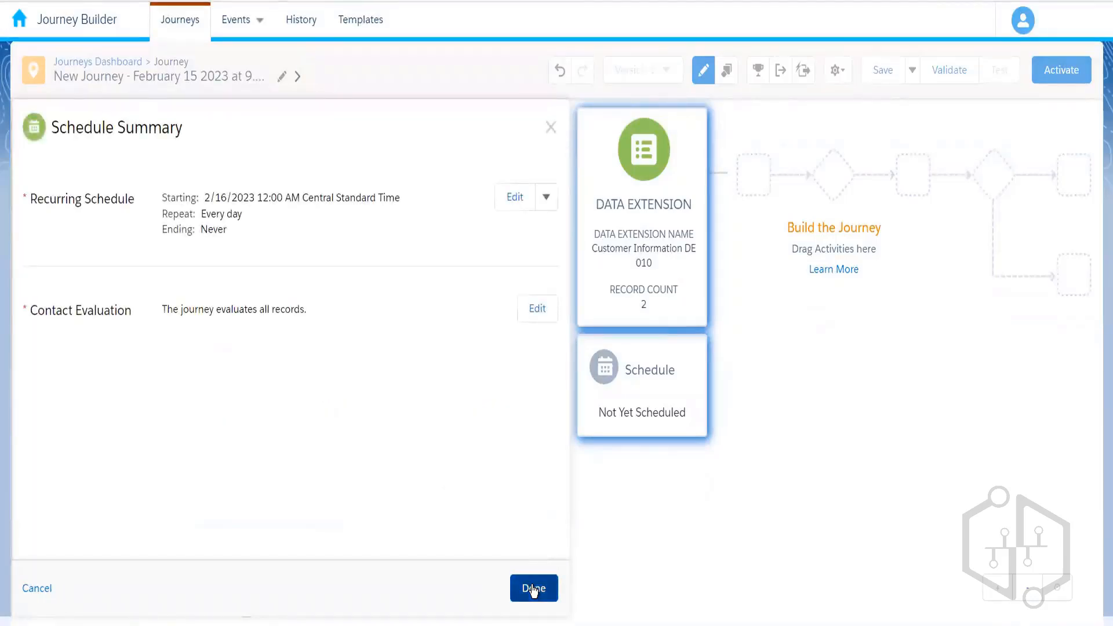
- Save the daily recurring schedule starting February 16, 2023
click(534, 589)
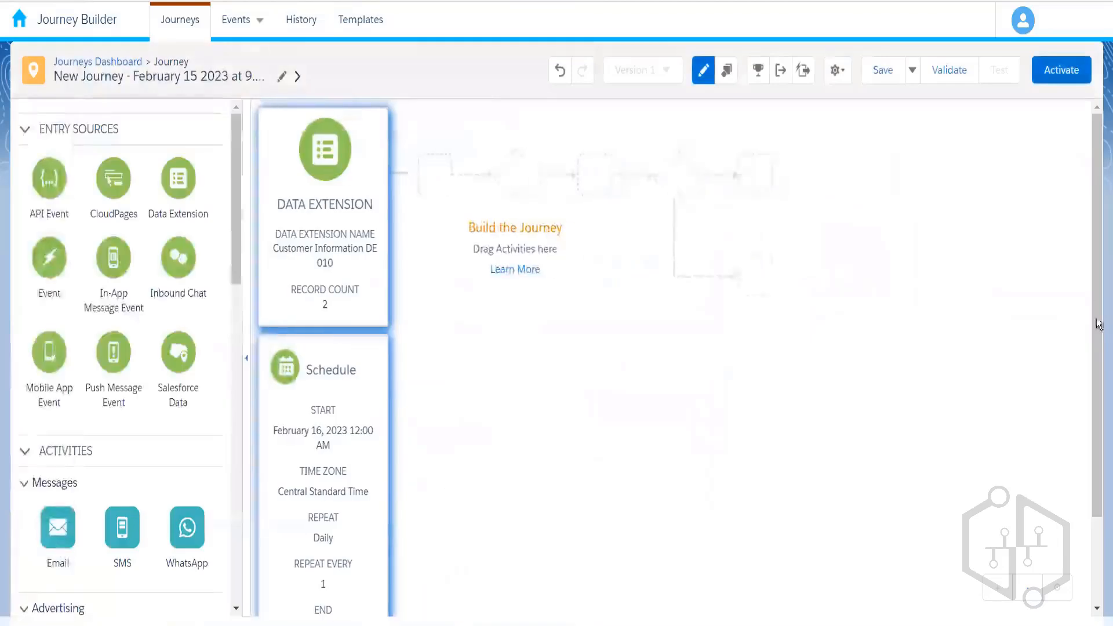
scroll(1099, 349, down, 2)
scroll(1099, 349, up, 2)
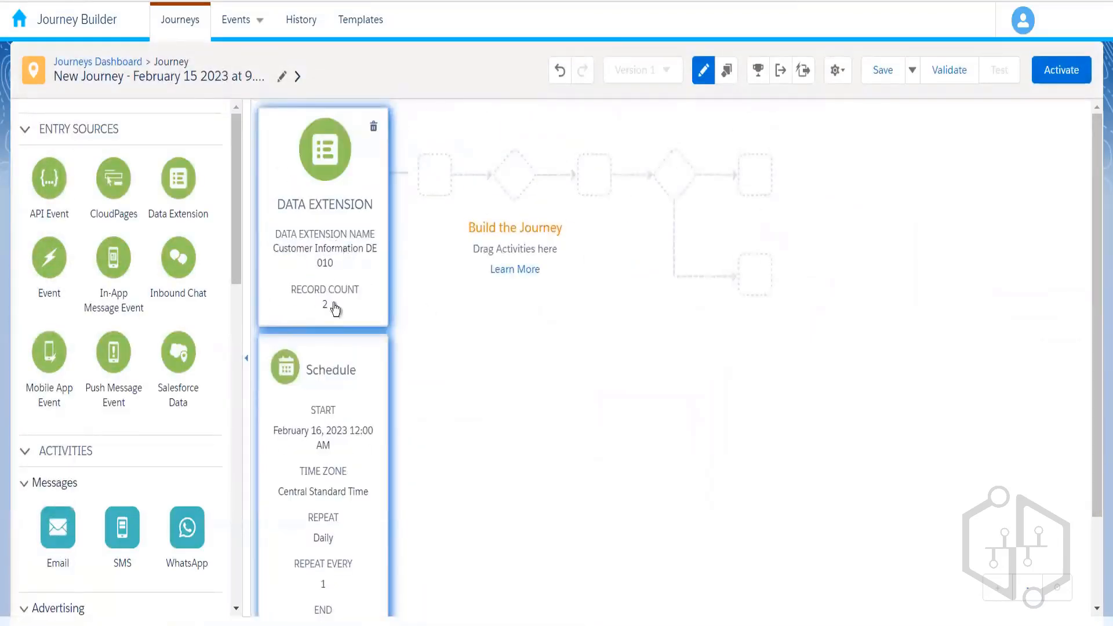
- Reopen the schedule, review the schedule type choices, and close them without changes
click(328, 401)
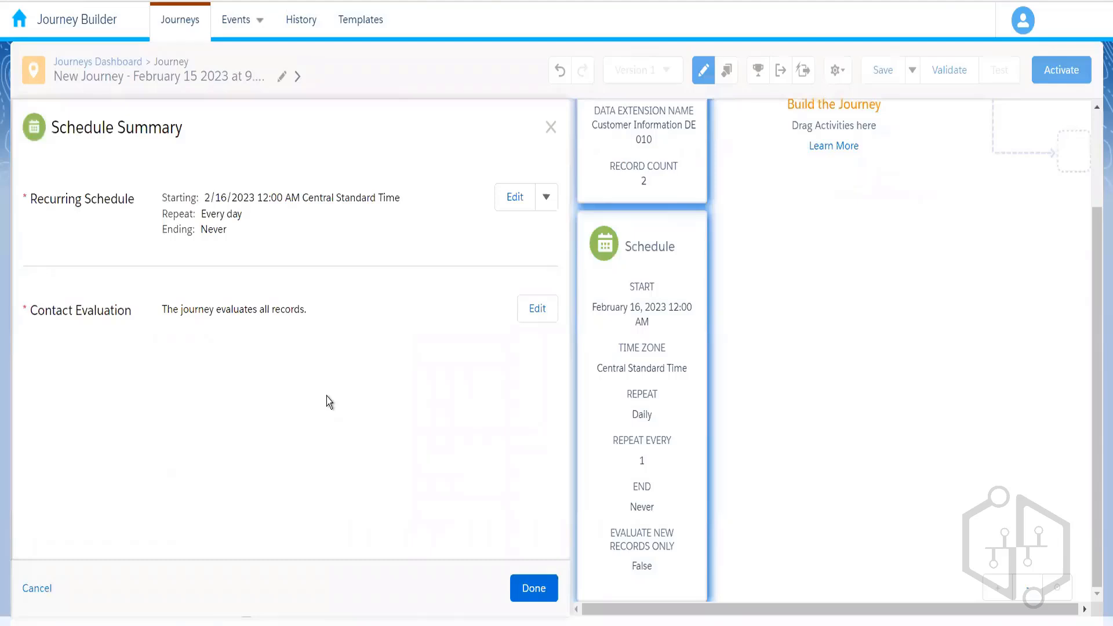
click(544, 203)
click(520, 231)
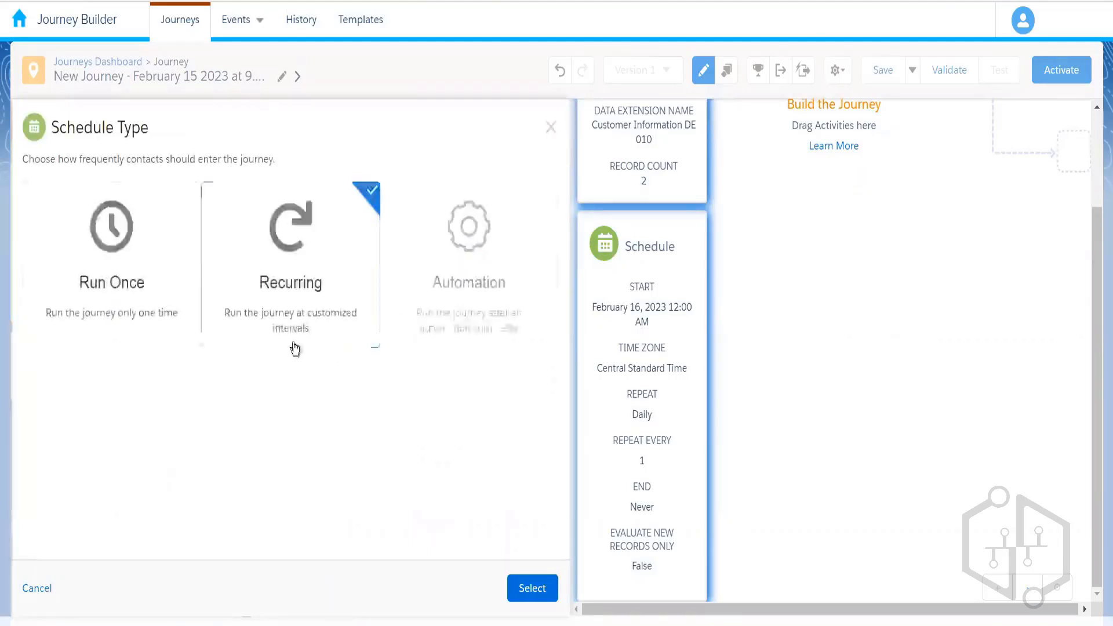
mouse_move(503, 316)
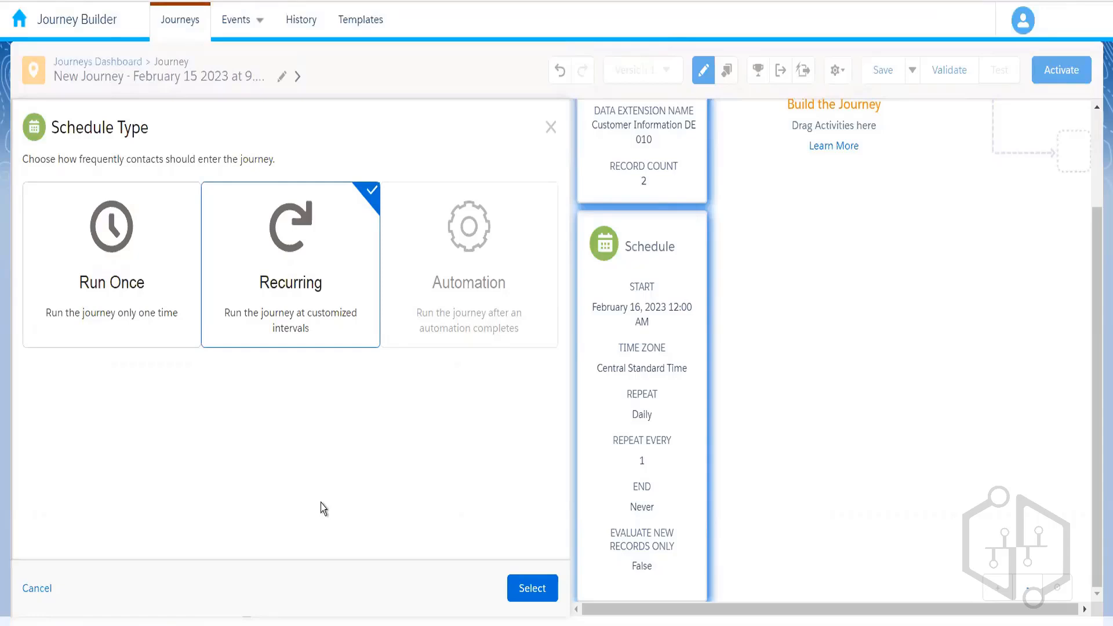
mouse_move(467, 261)
mouse_move(480, 290)
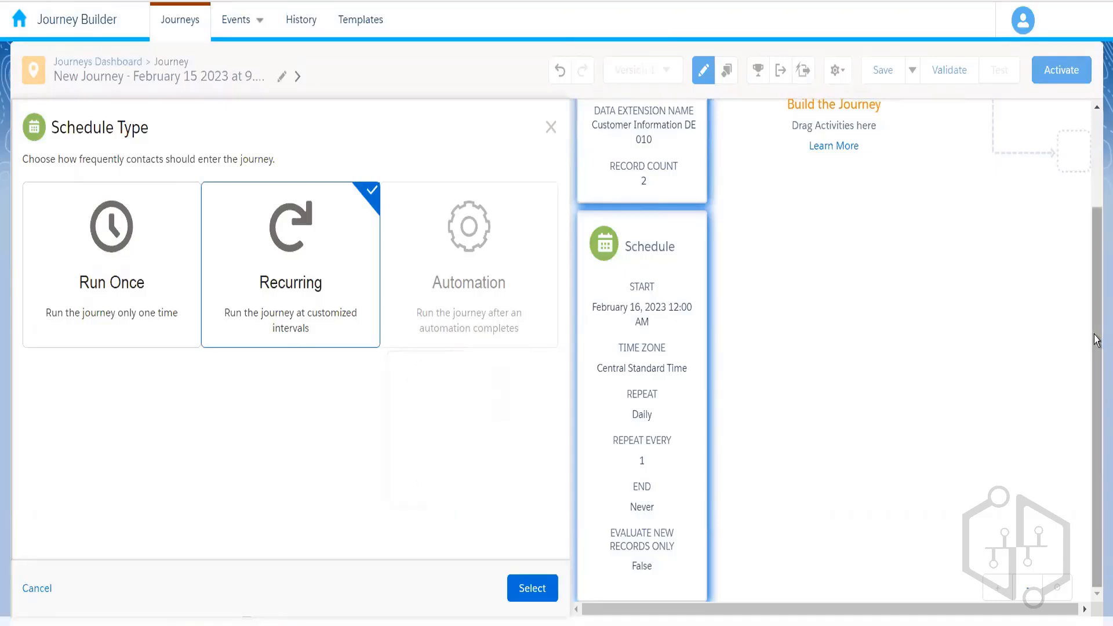
scroll(1092, 219, up, 3)
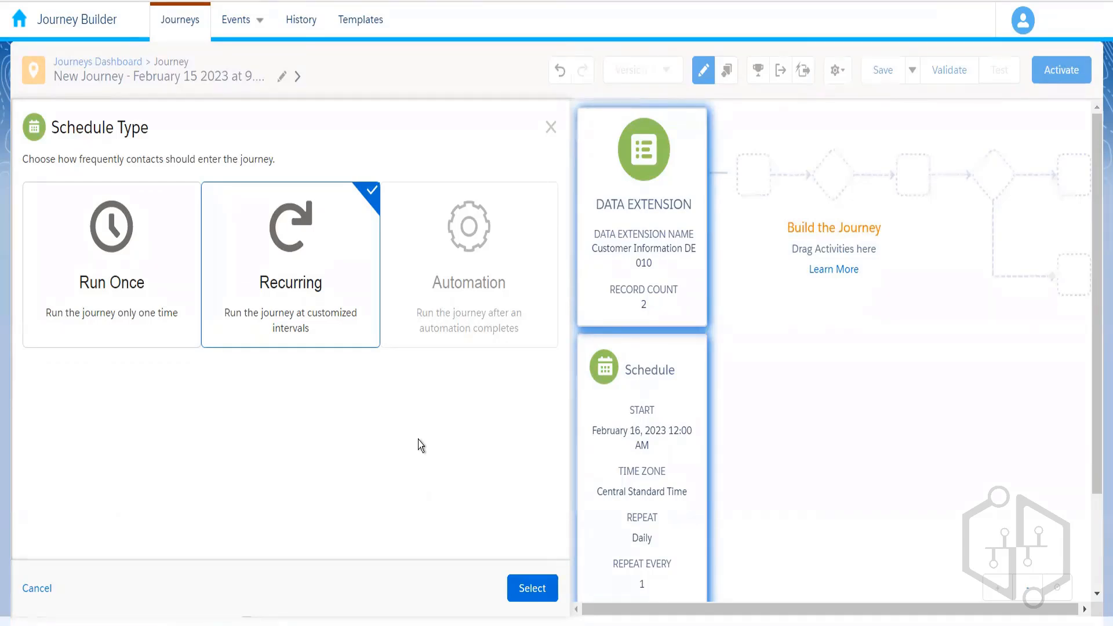
mouse_move(467, 255)
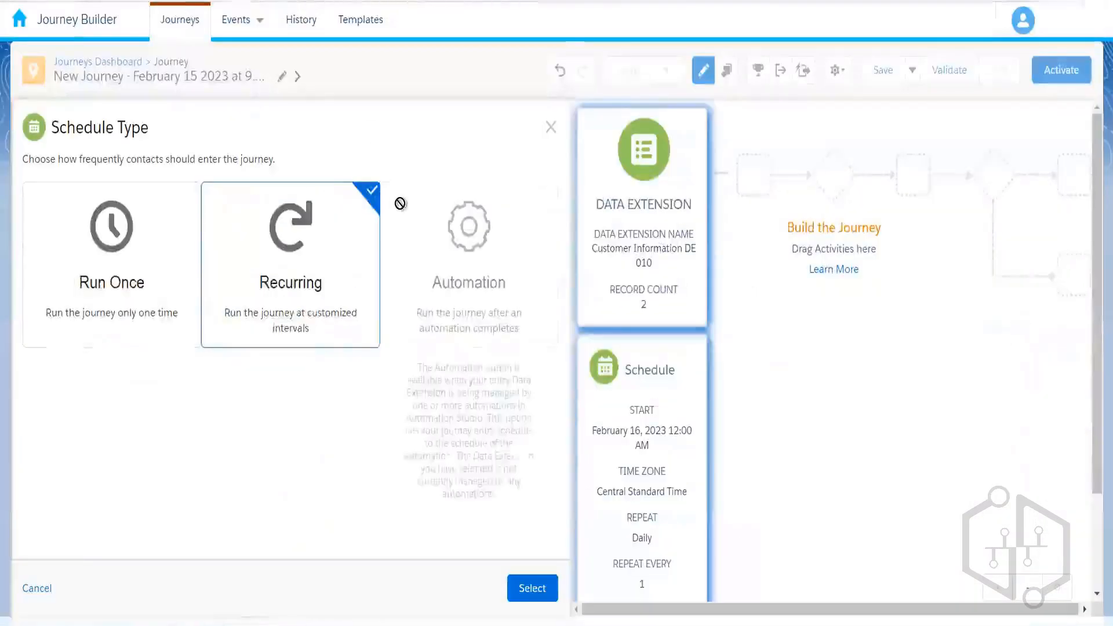
click(551, 128)
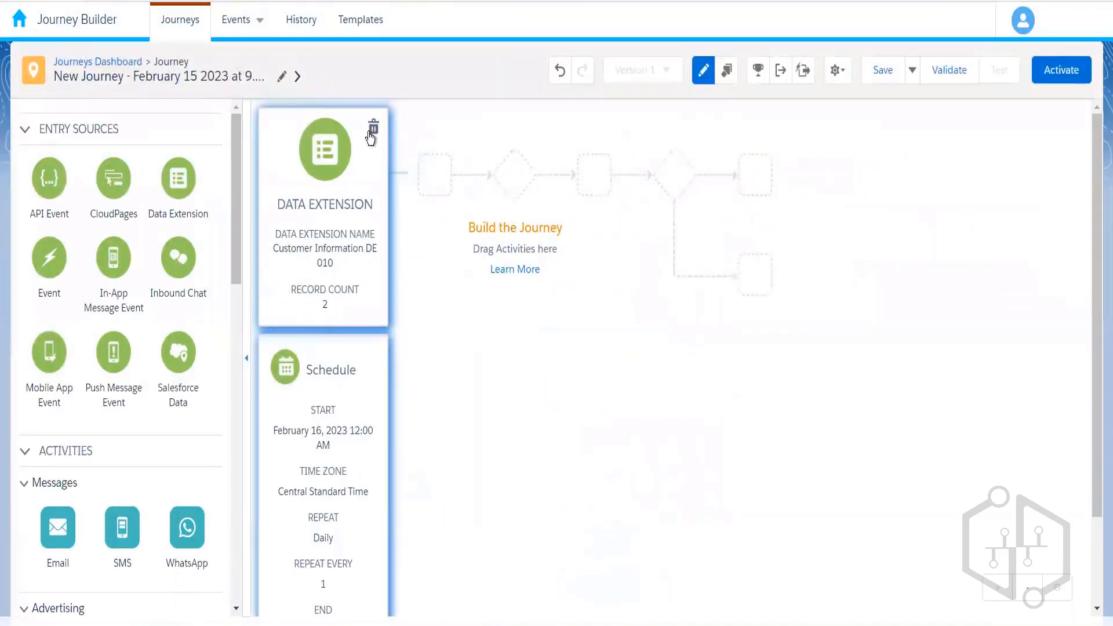
- Replace the Customer Information DE 010 entry source with a new, unconfigured Data Extension entry source
click(371, 134)
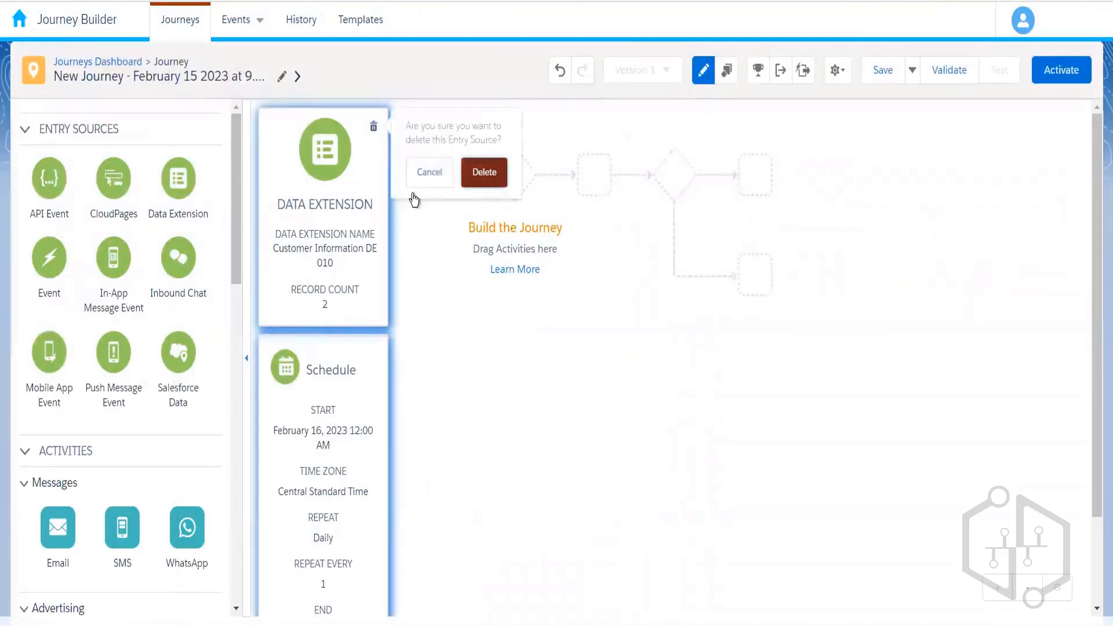
click(484, 172)
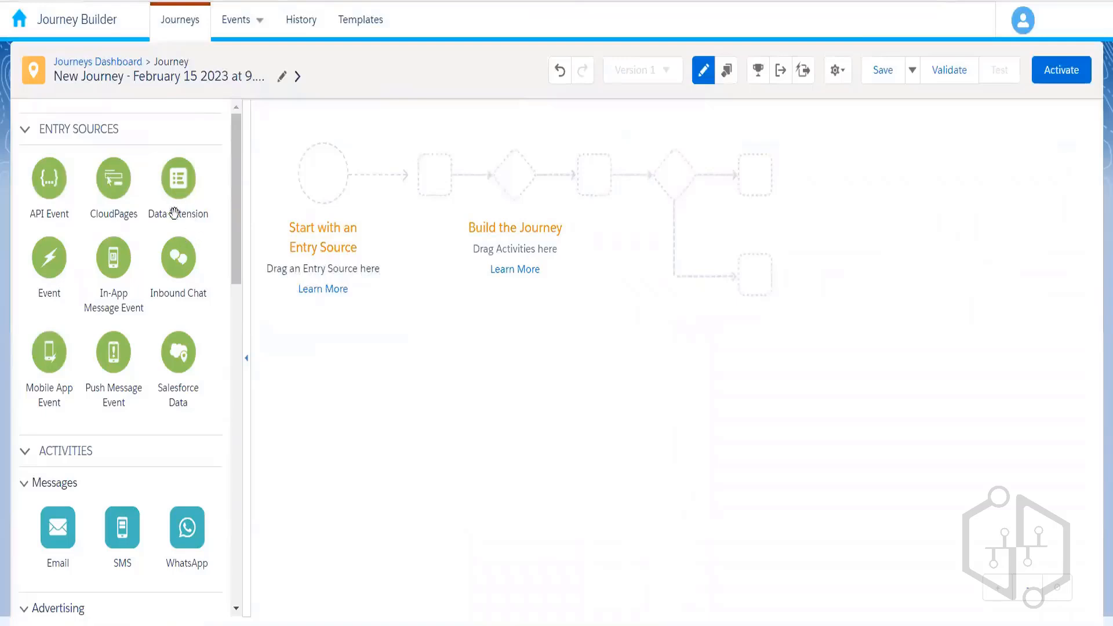
drag(176, 178, 336, 184)
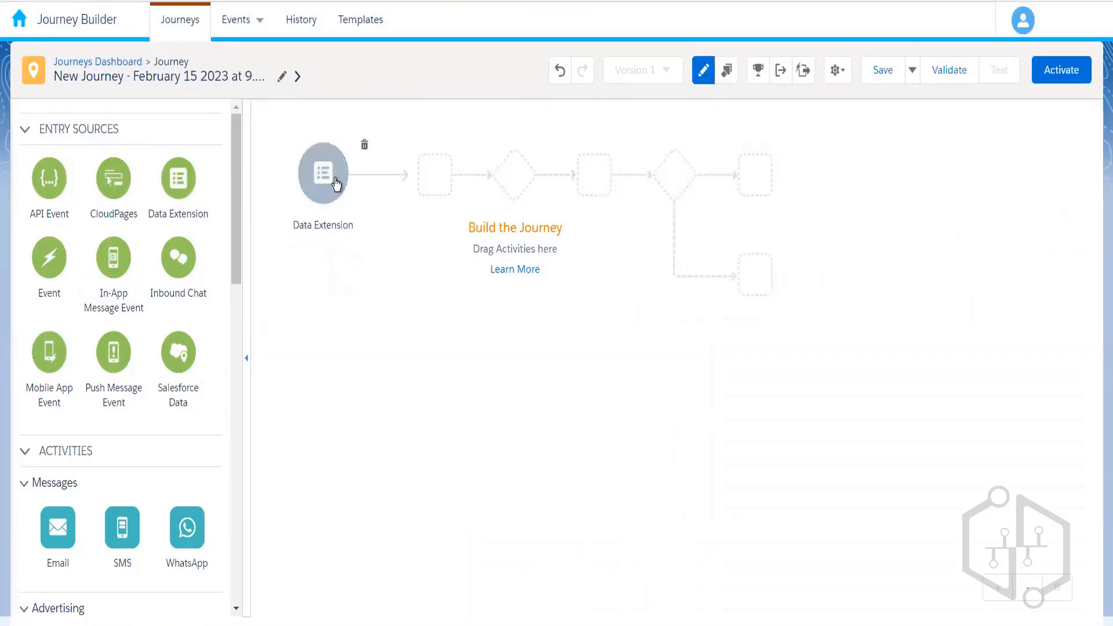
click(336, 184)
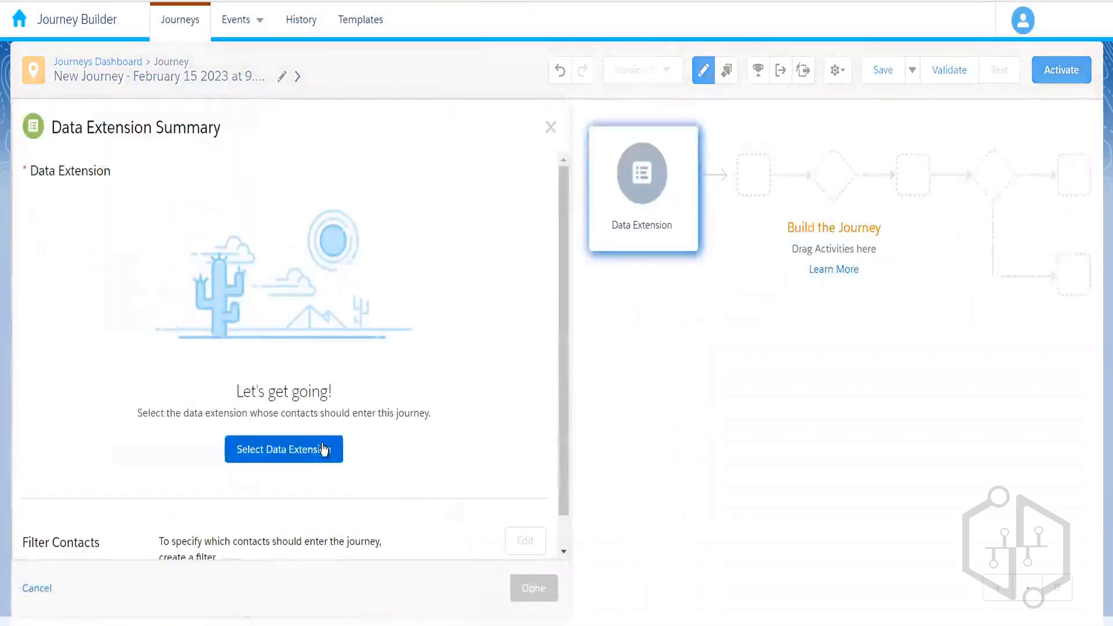
- Select Delhi Customers DE 2 (1 record) as the data extension entry source and confirm it
click(323, 449)
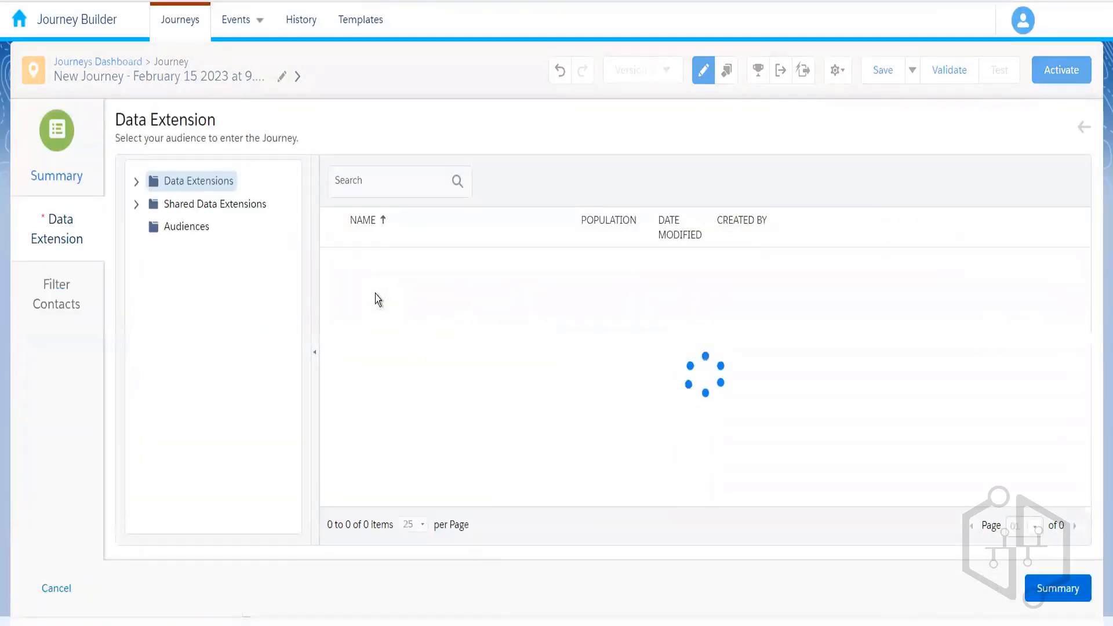
click(136, 182)
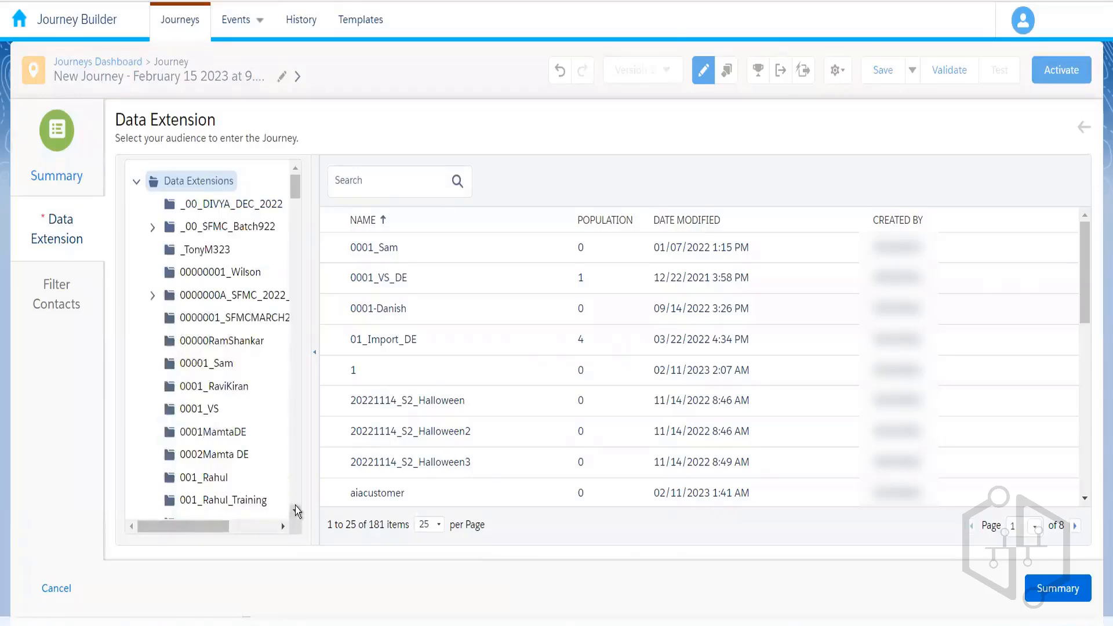
scroll(295, 506, down, 6)
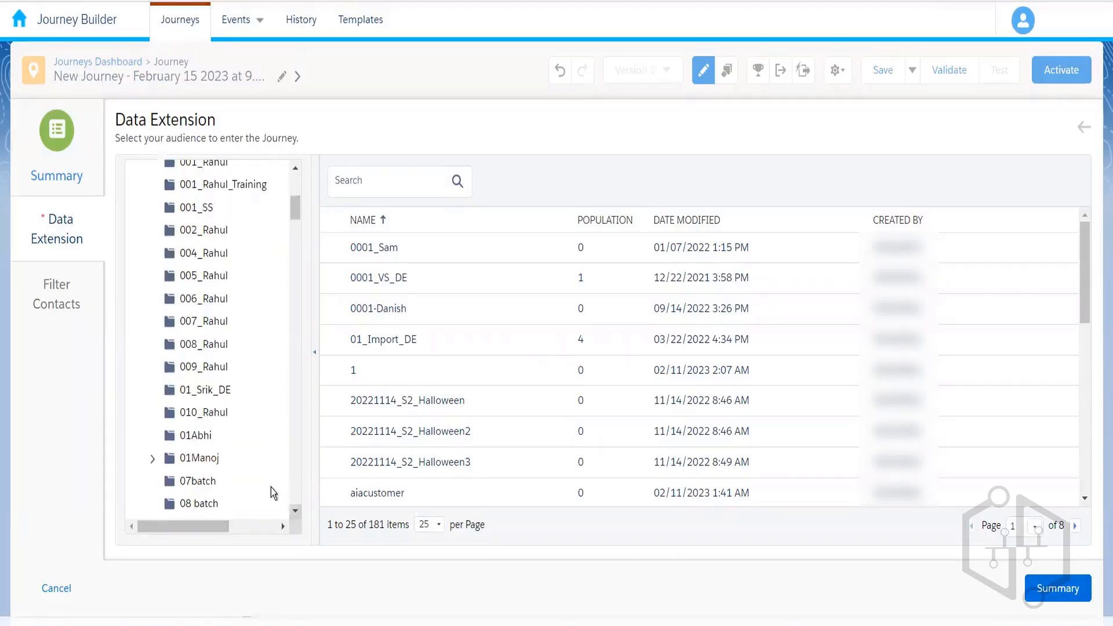
click(211, 415)
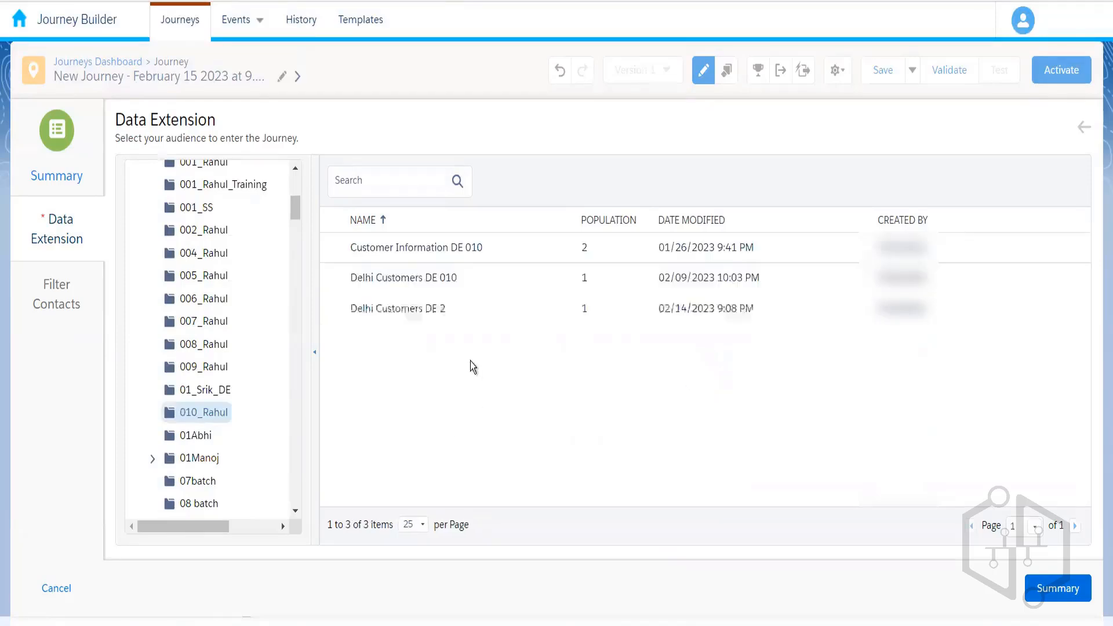
click(515, 272)
click(515, 316)
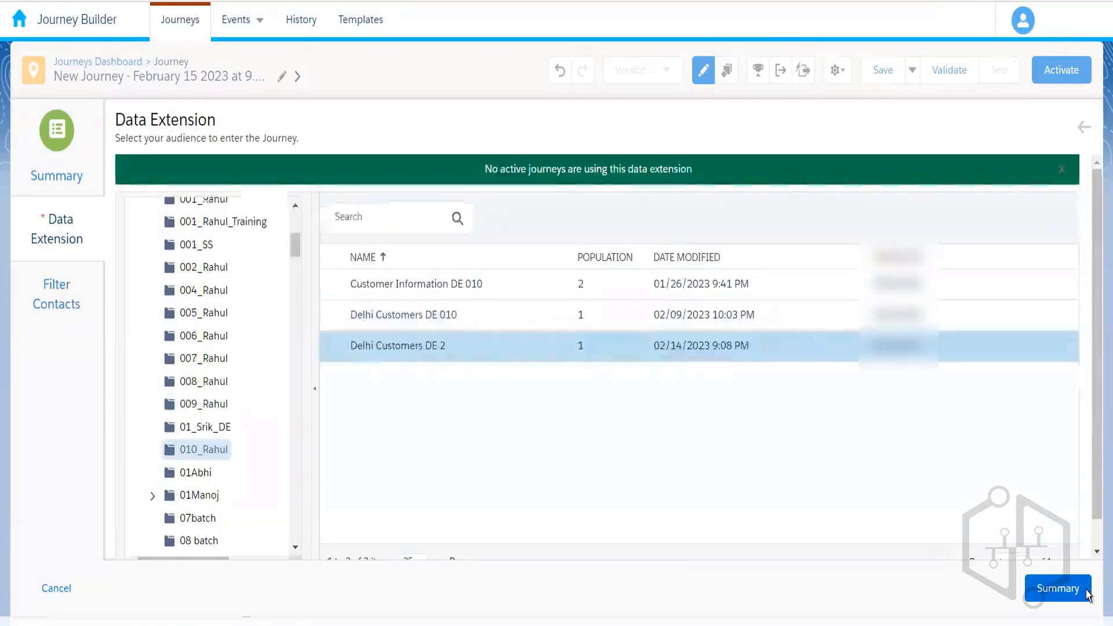
click(1067, 603)
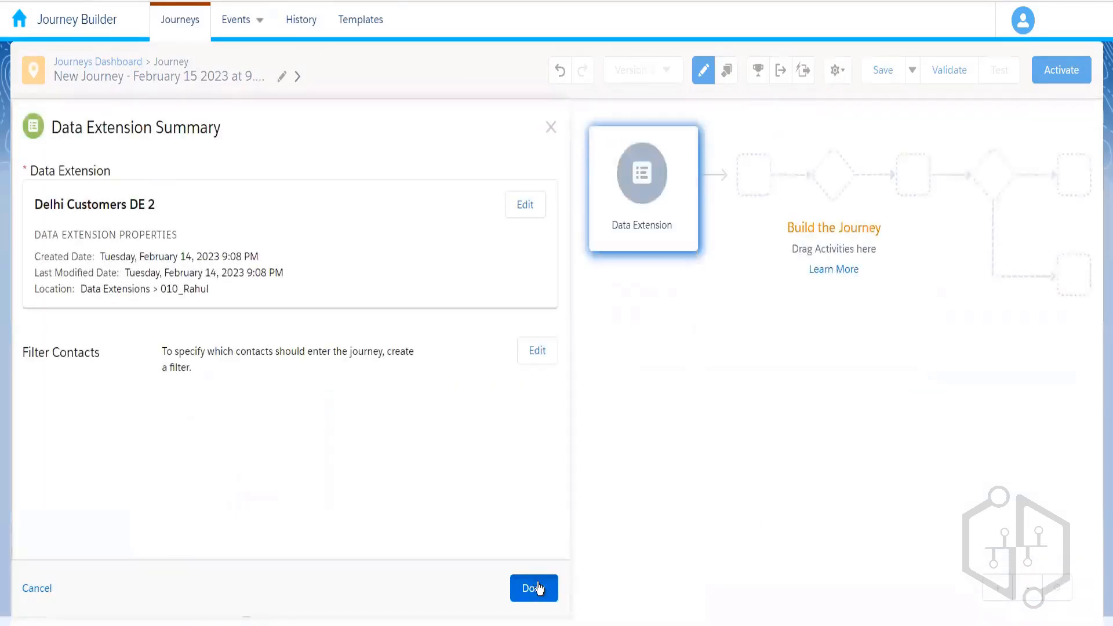
click(536, 588)
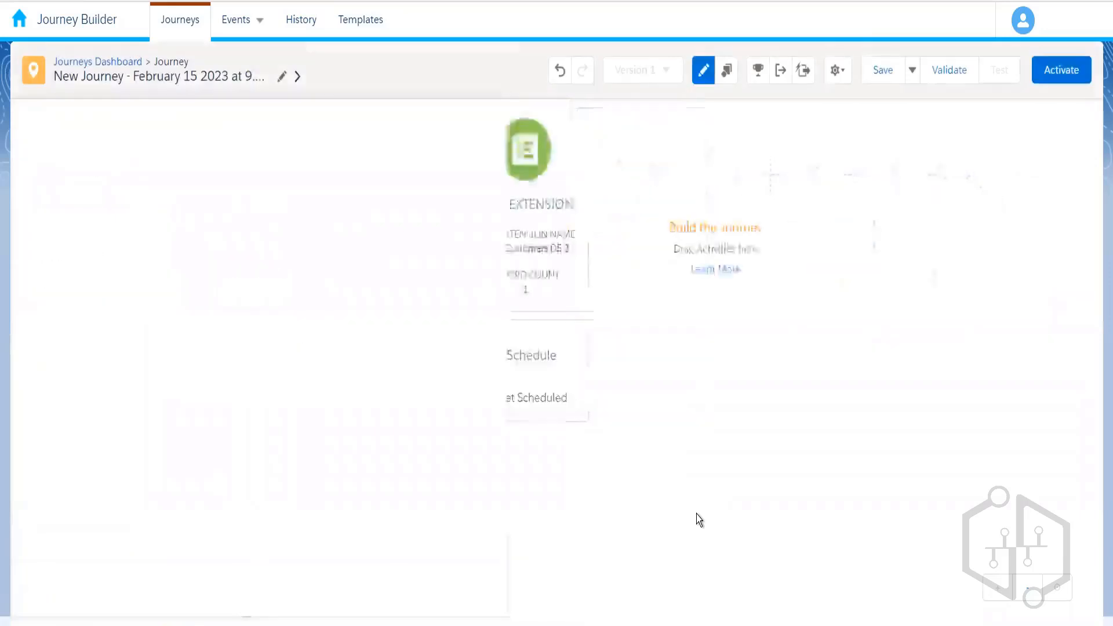
click(322, 357)
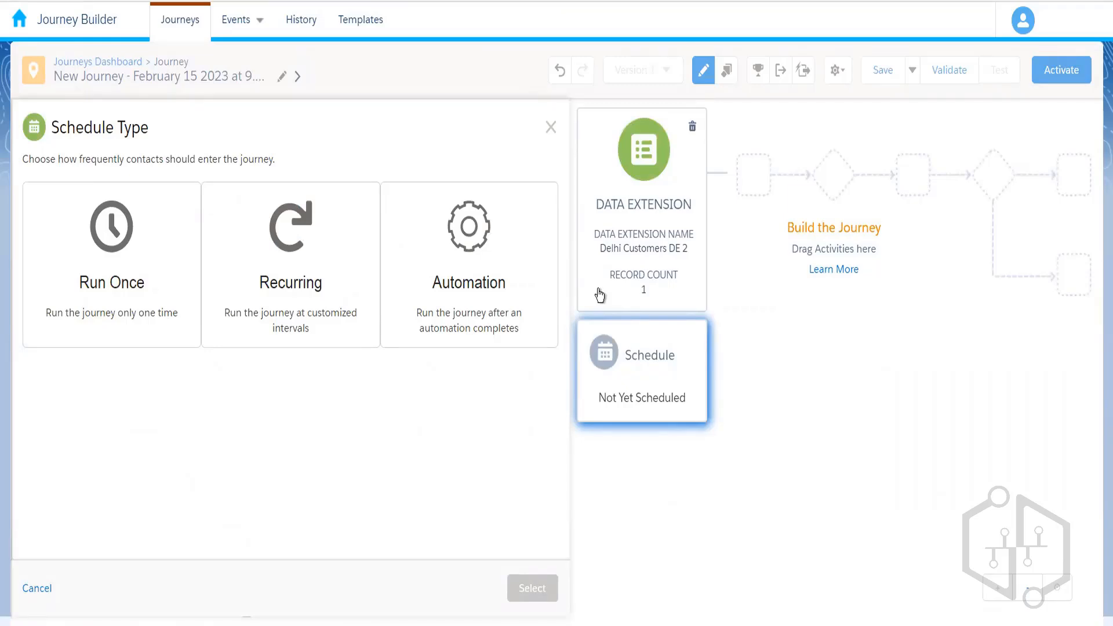
- Schedule the entry to run after the Automation Demo 010 automation
click(504, 296)
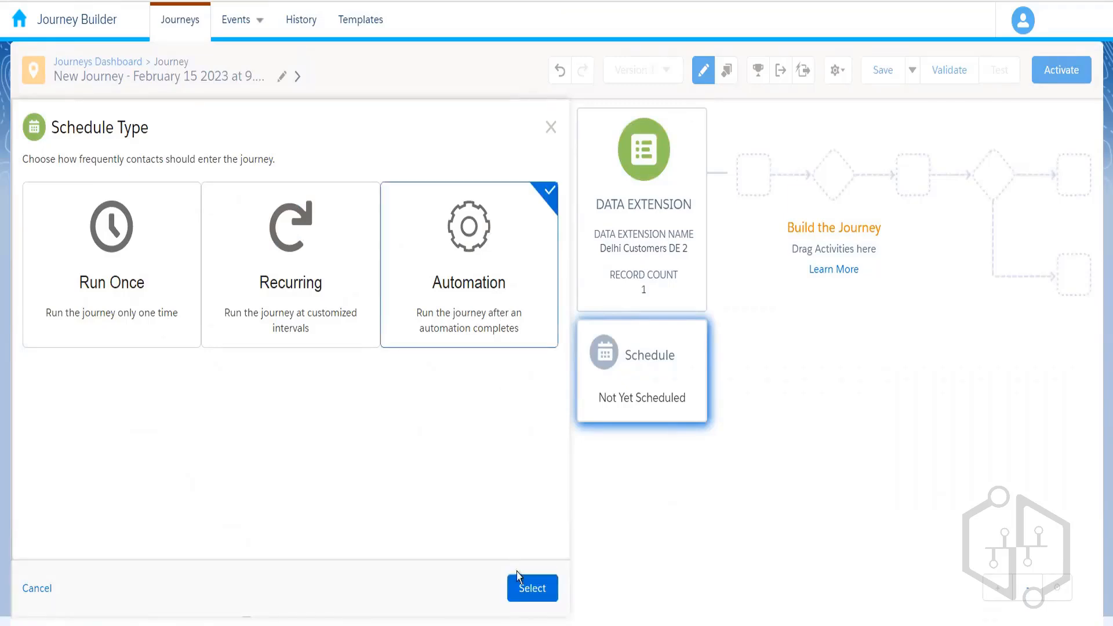
click(532, 586)
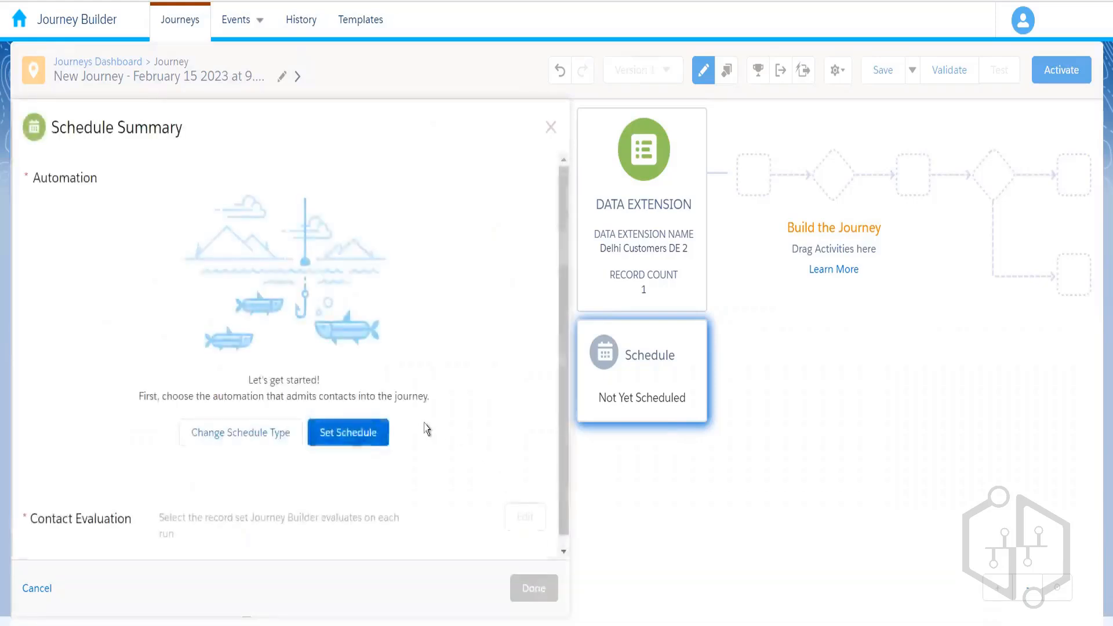
click(340, 434)
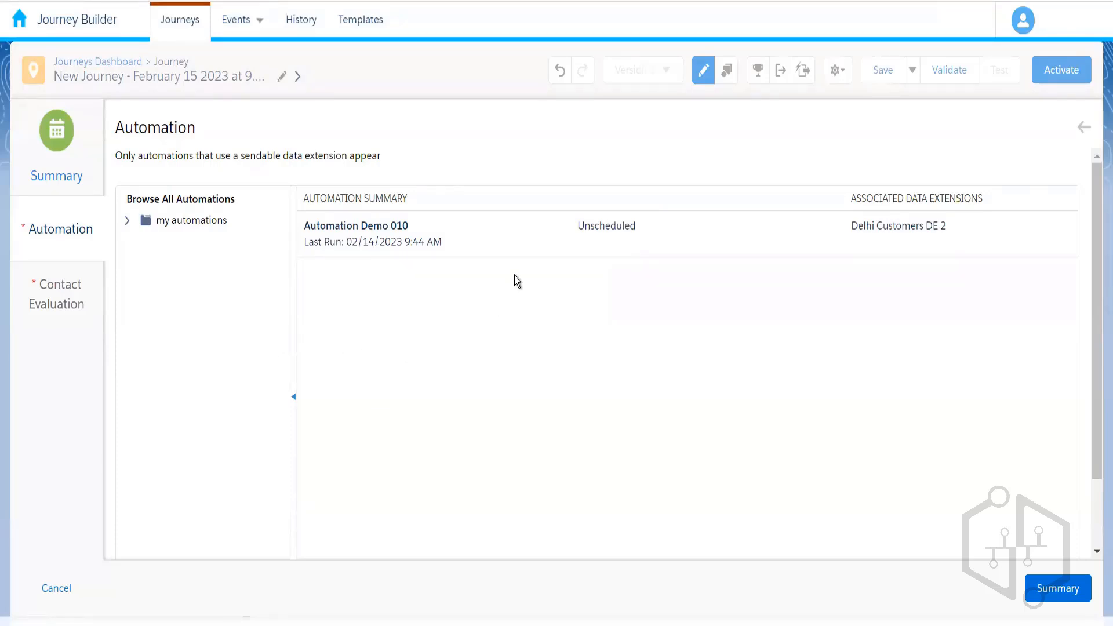
click(537, 252)
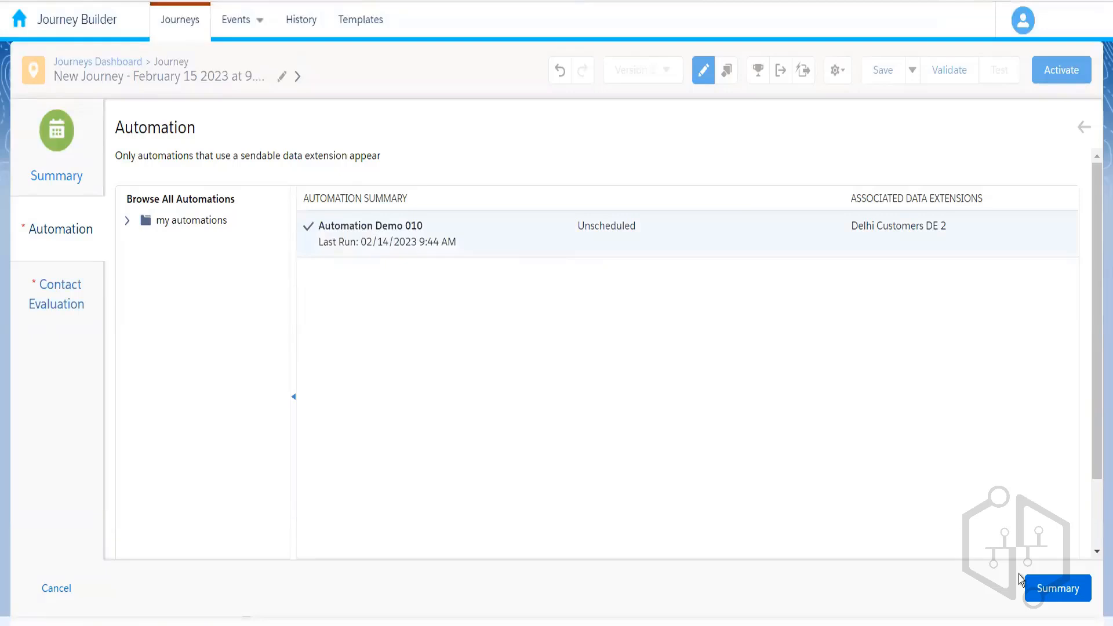
click(1056, 592)
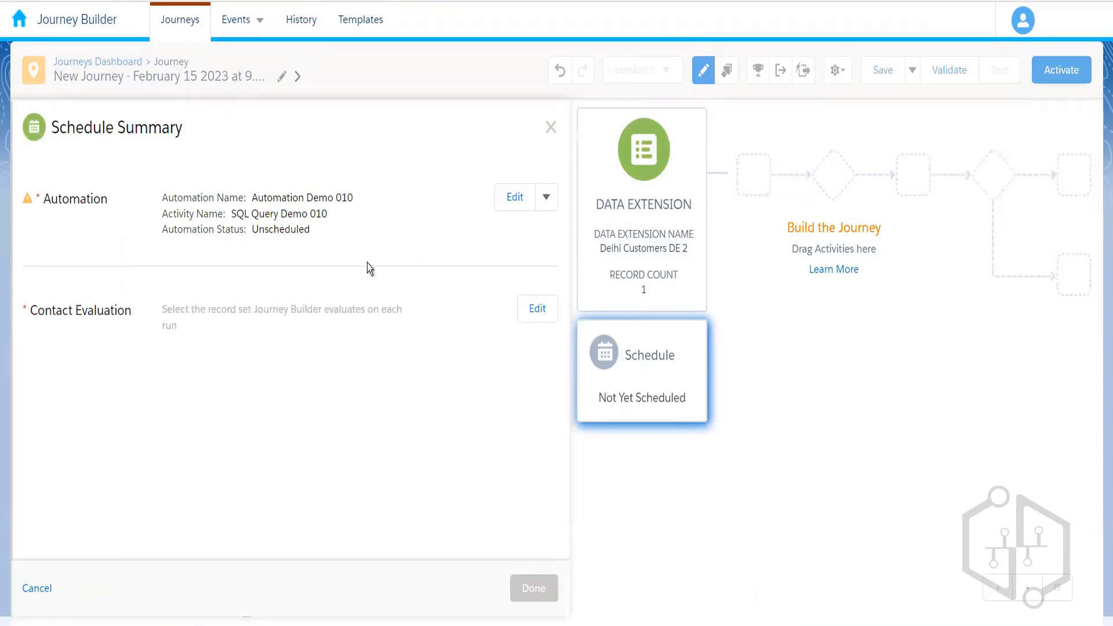
- Set Contact Evaluation to evaluate all records on each run and finish the schedule
click(538, 310)
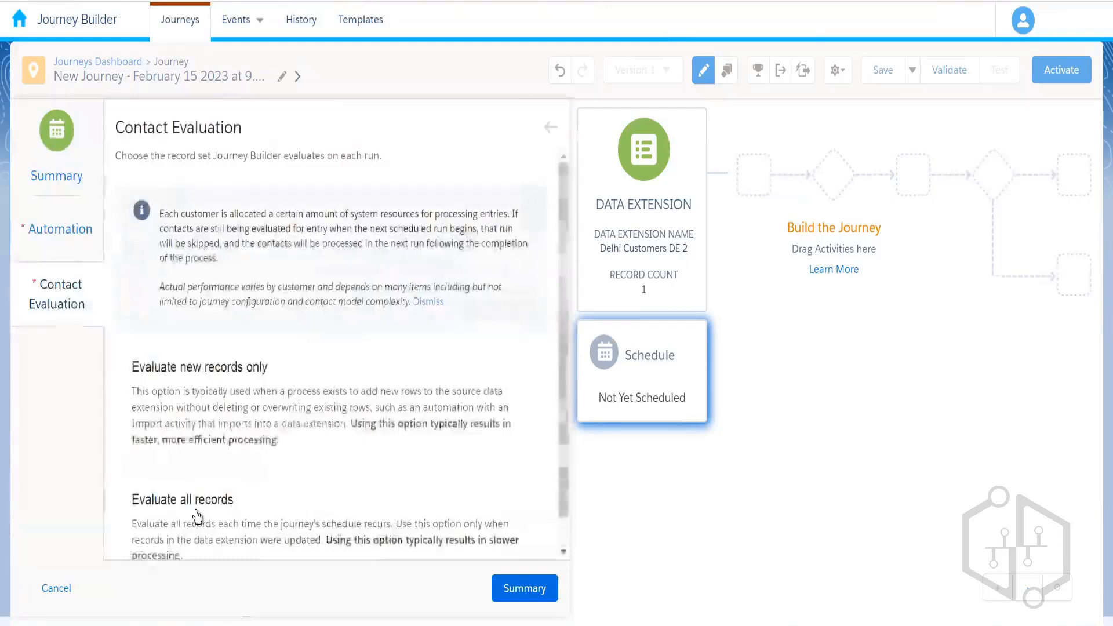
click(198, 515)
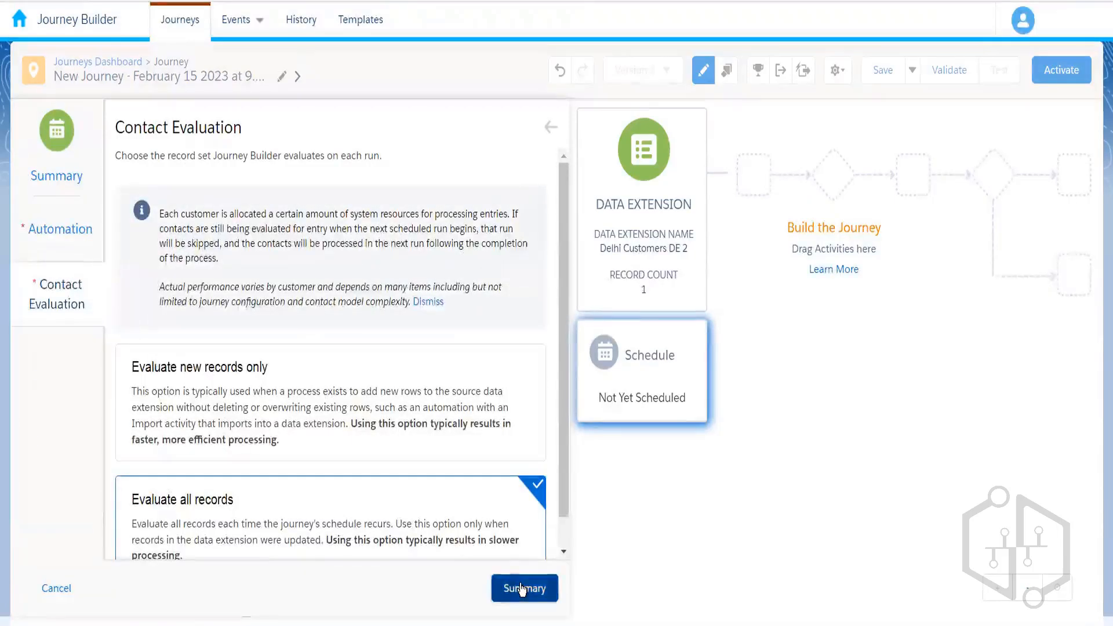
click(543, 592)
click(534, 588)
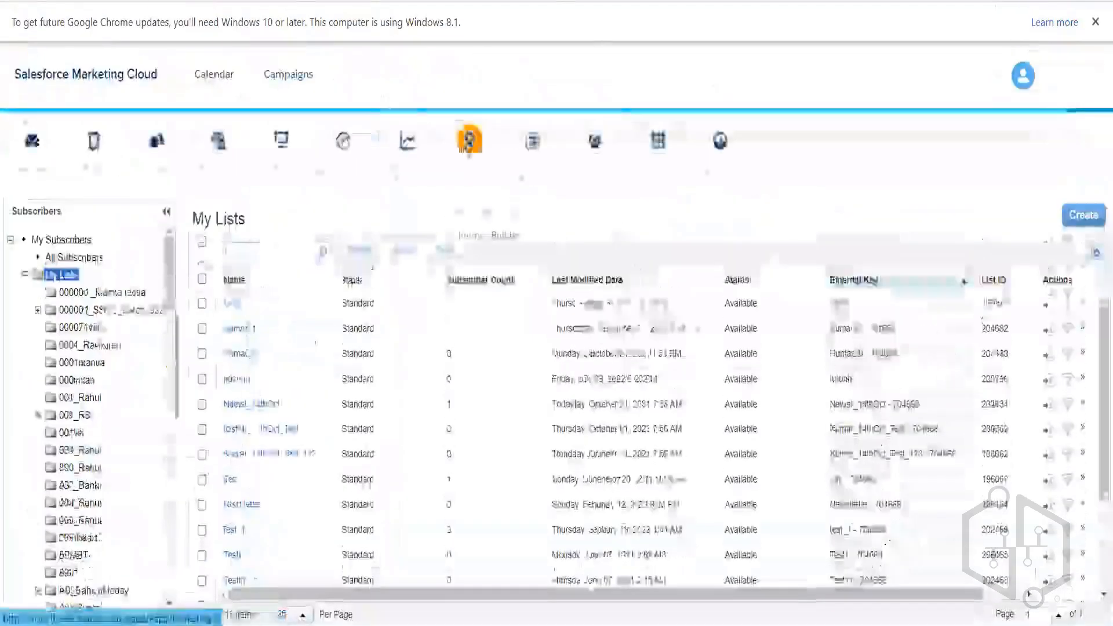
mouse_move(493, 156)
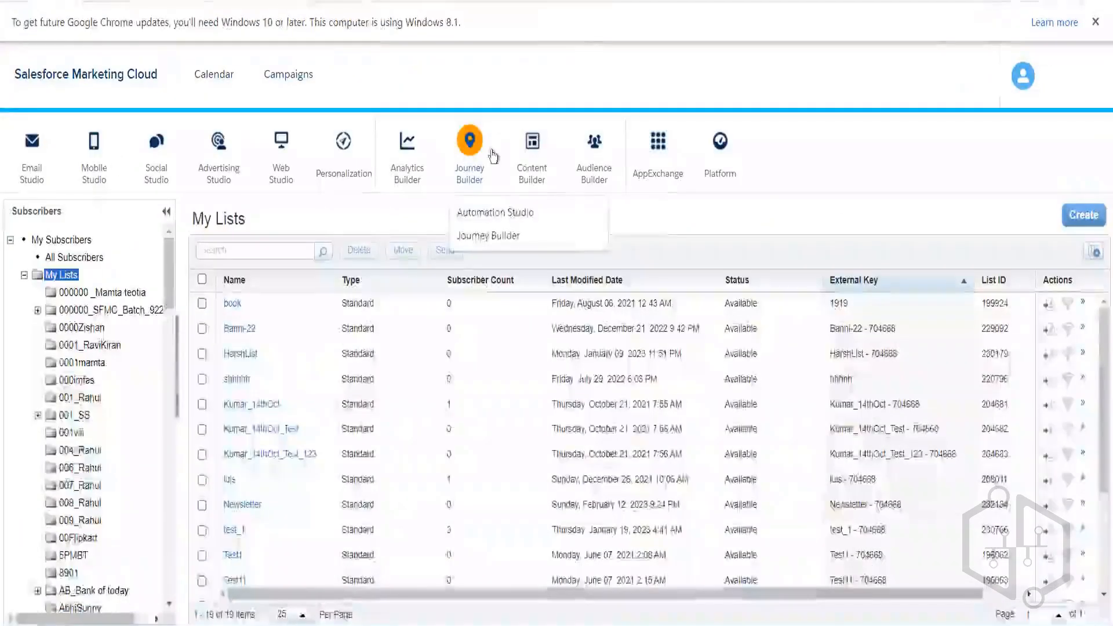
click(493, 224)
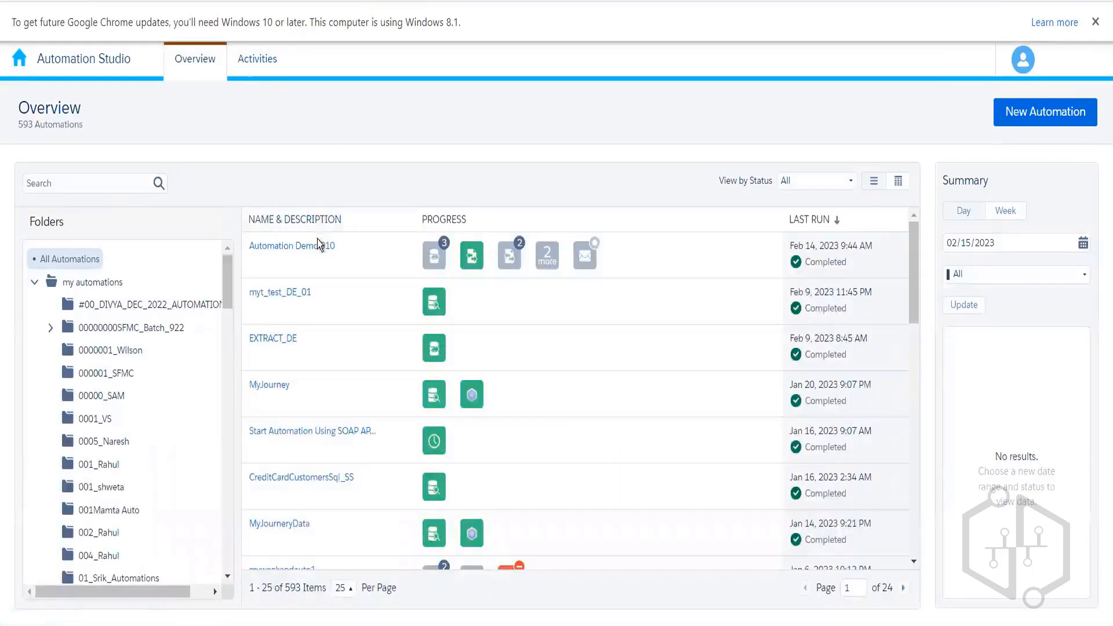
click(319, 248)
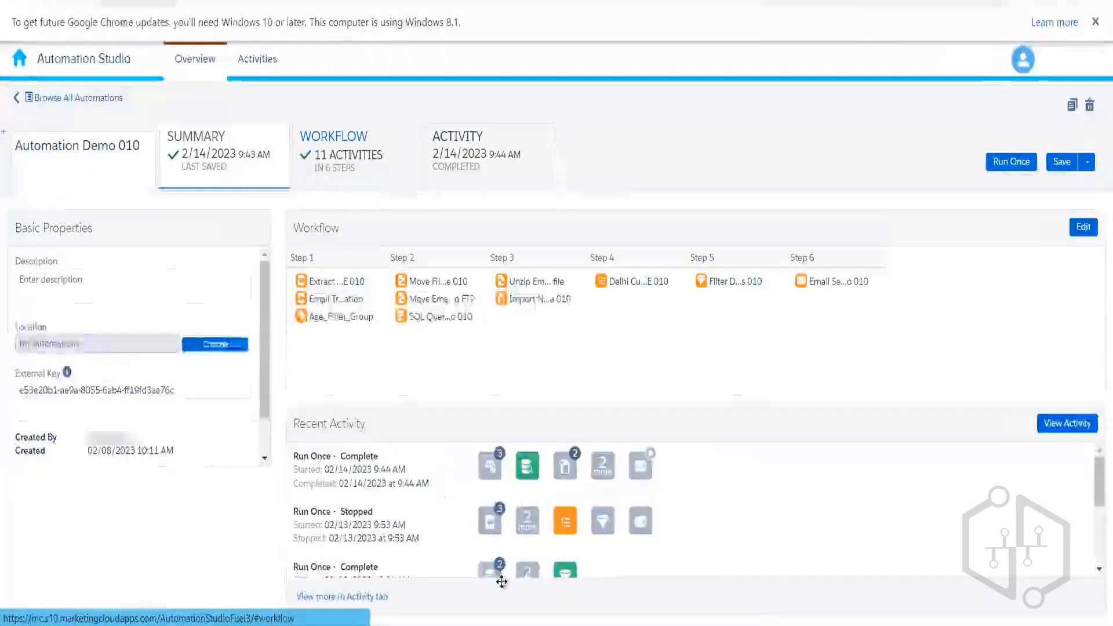
drag(546, 619, 933, 618)
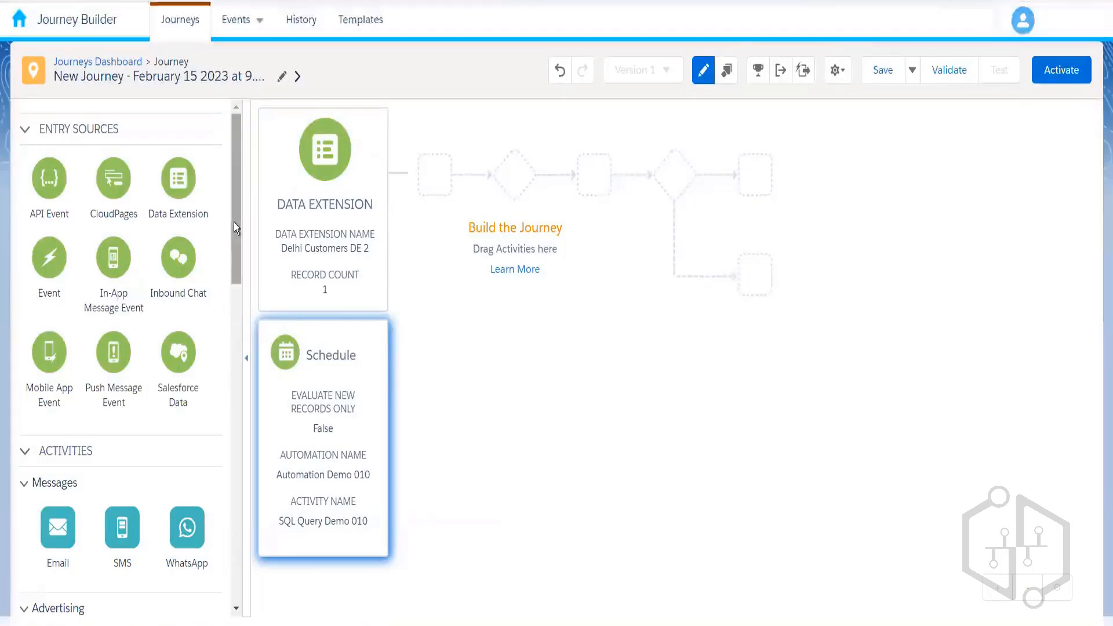
- Add a Random Split with two 50% paths after the entry source, then bring up Journey Settings
drag(234, 221, 232, 404)
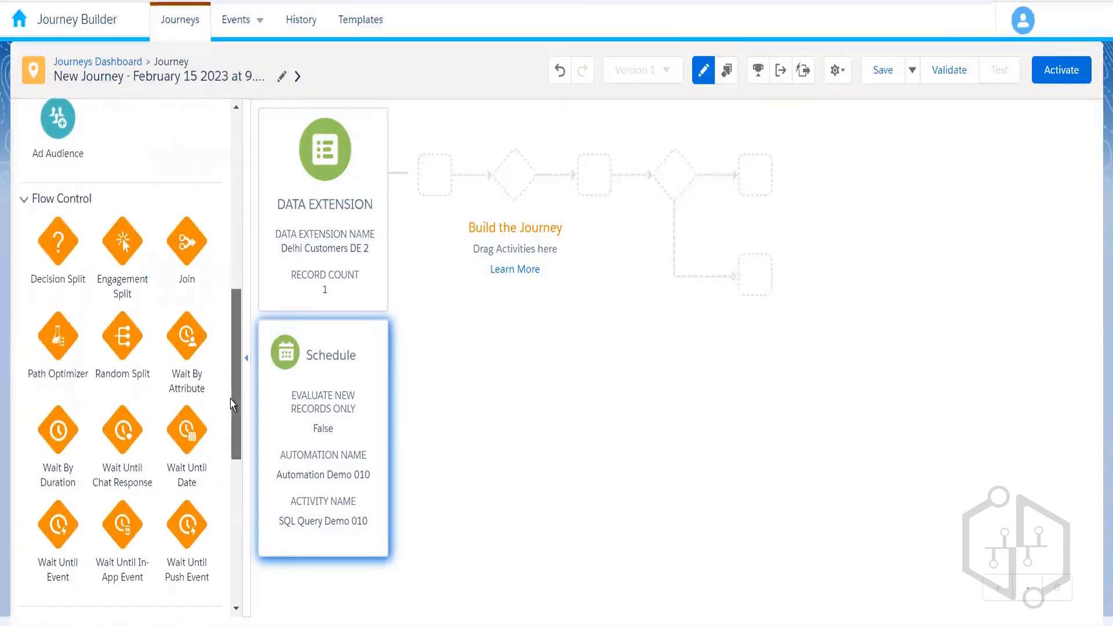
drag(119, 336, 438, 171)
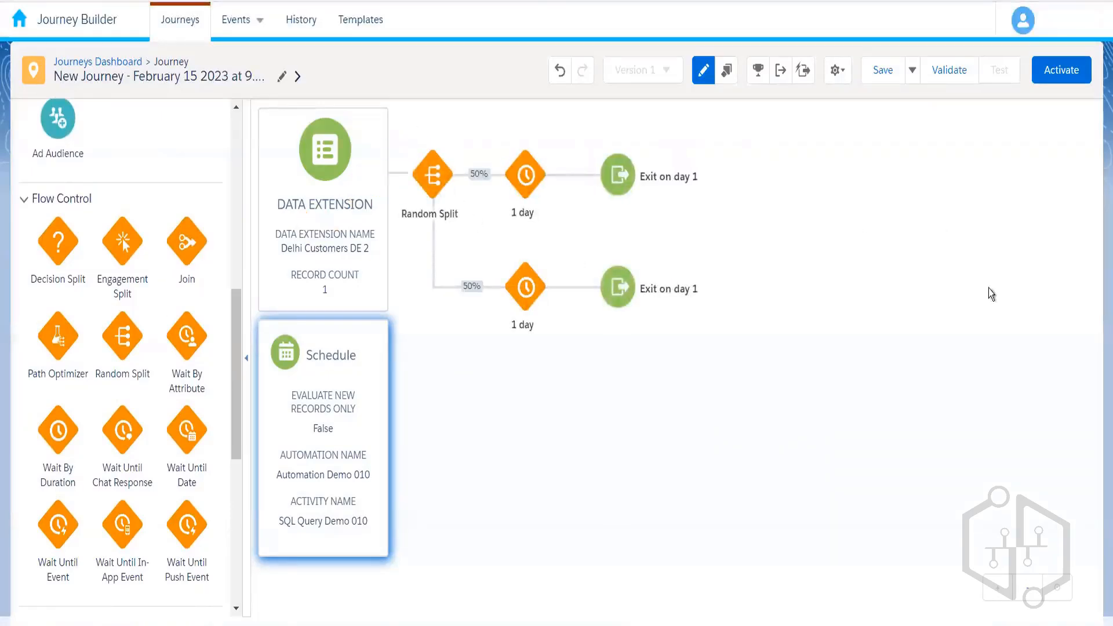
drag(237, 327, 237, 181)
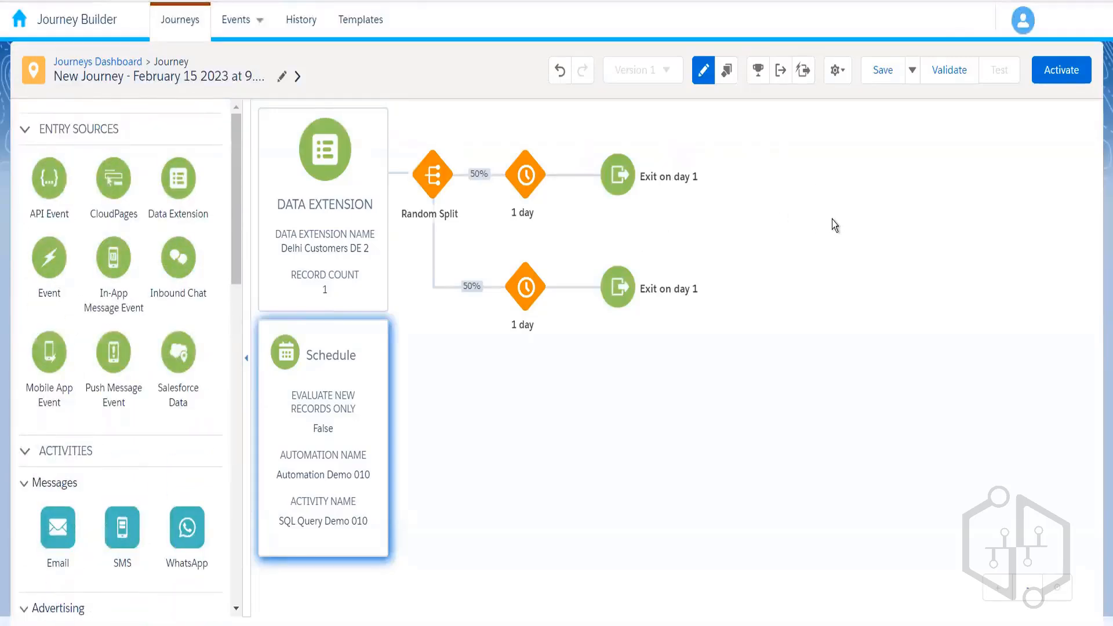
click(838, 70)
click(797, 112)
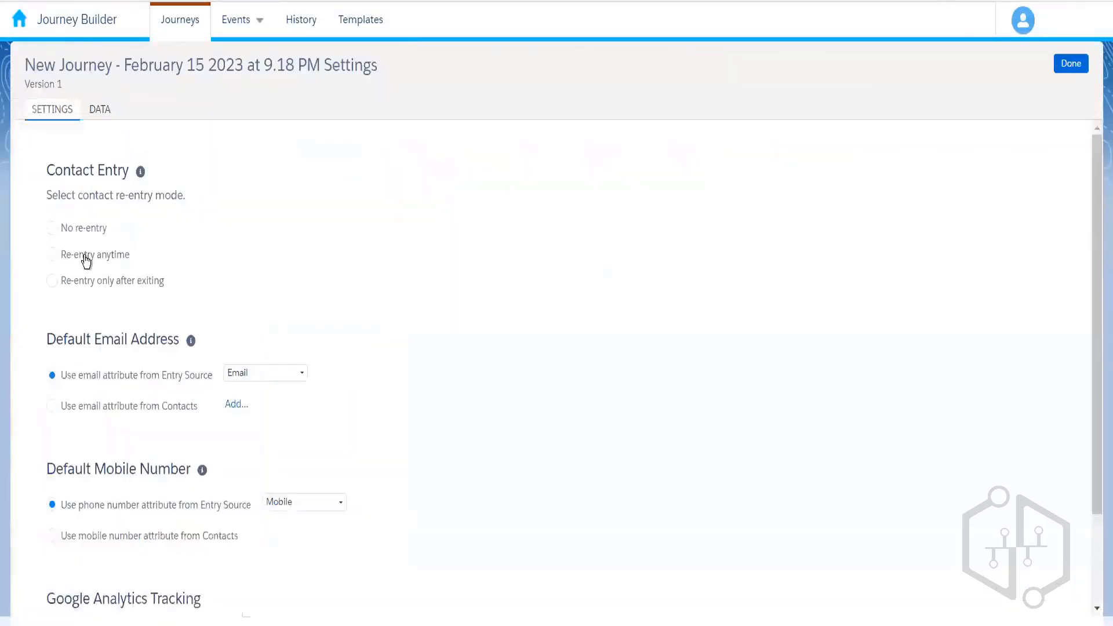
- Save the journey settings, activate the journey, and return to the activated journey
click(1078, 65)
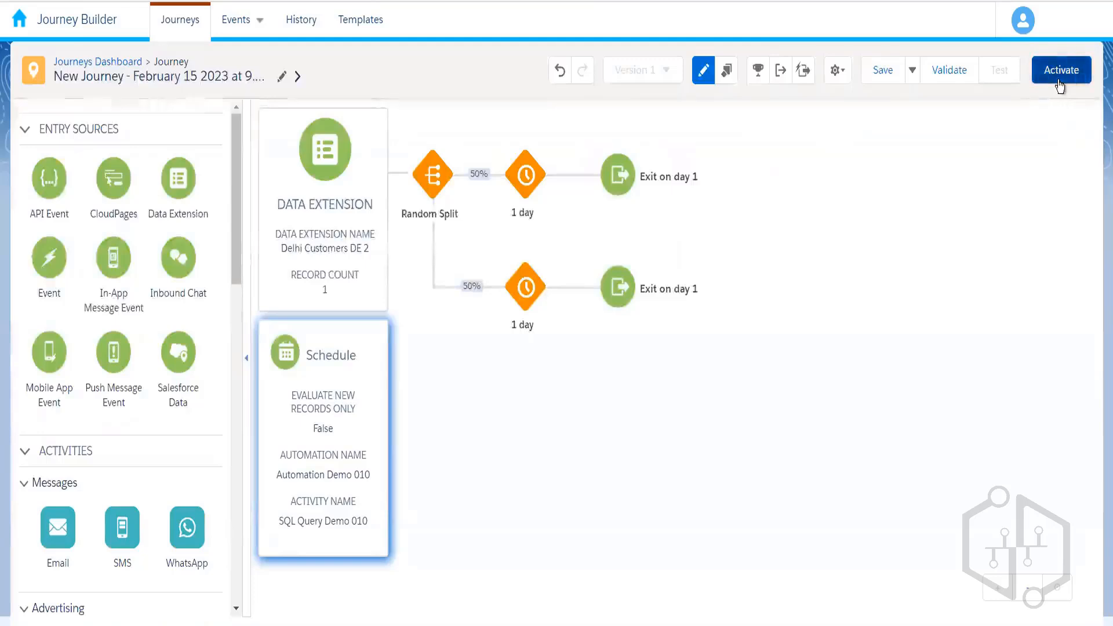
click(1061, 83)
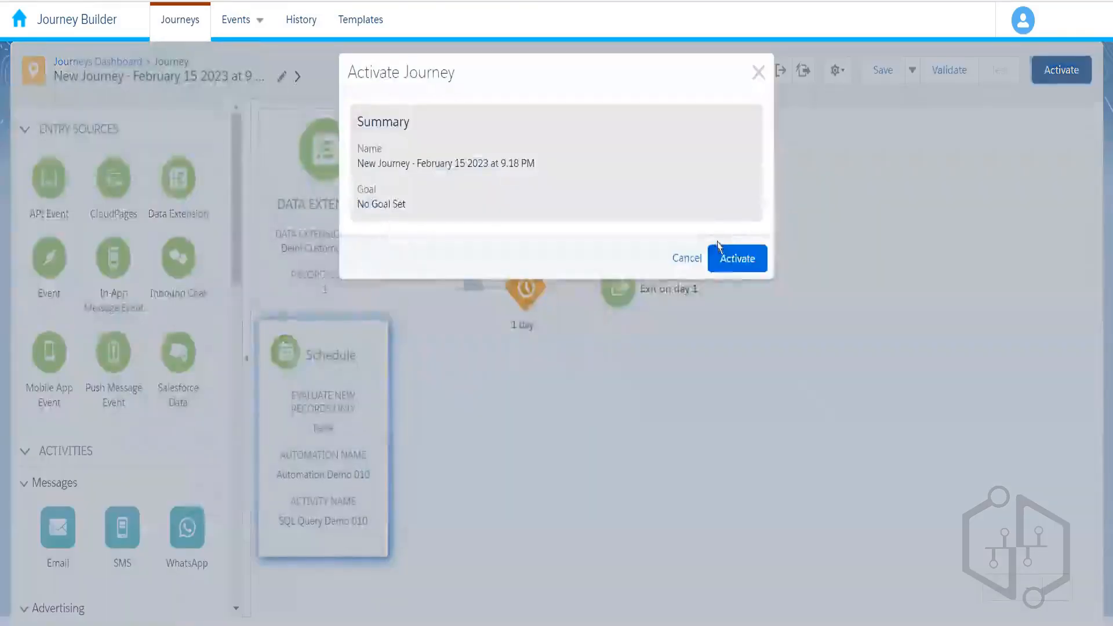
click(736, 265)
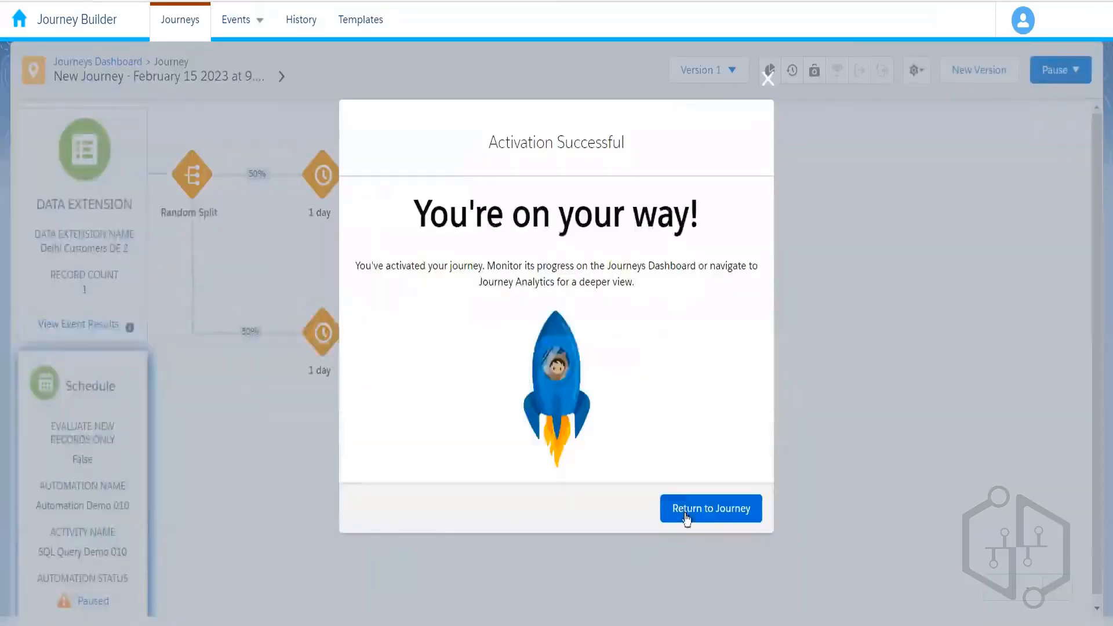
click(700, 514)
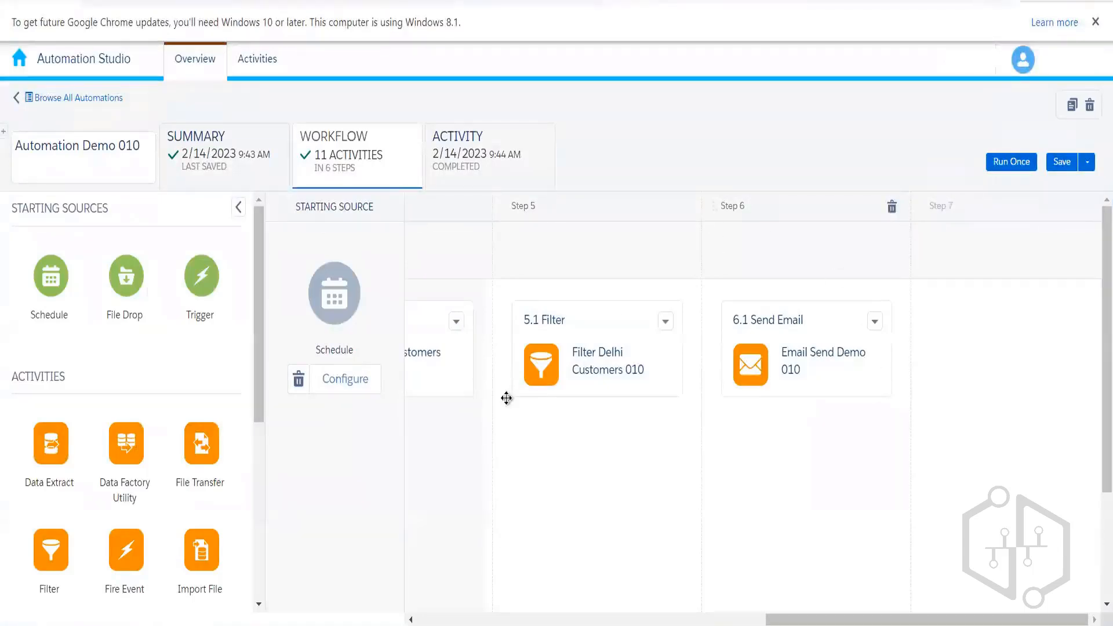
click(106, 102)
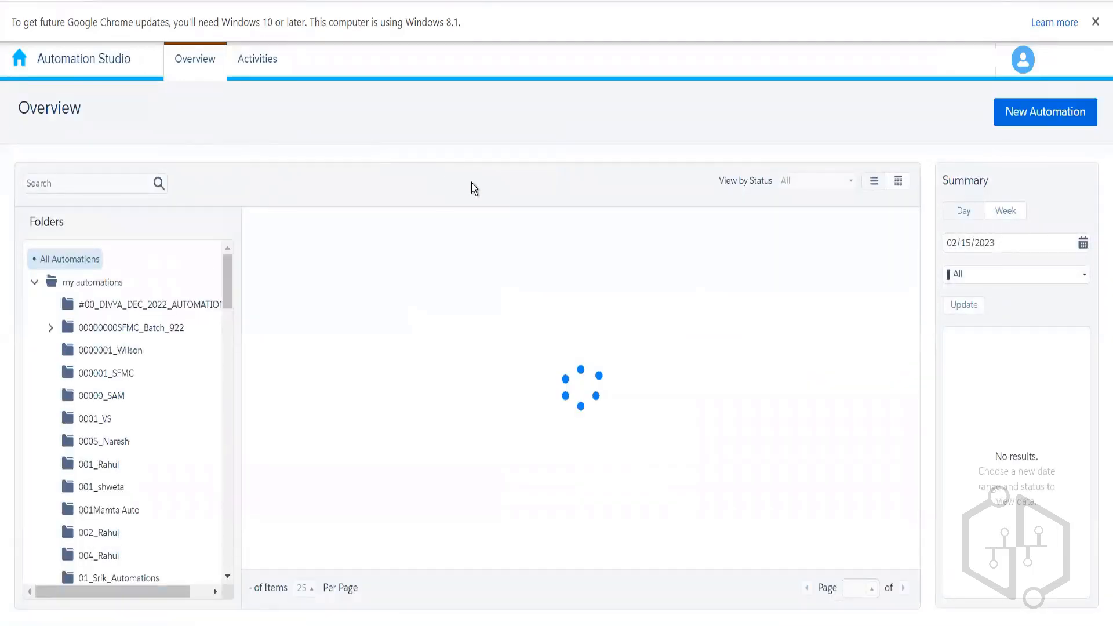
click(285, 252)
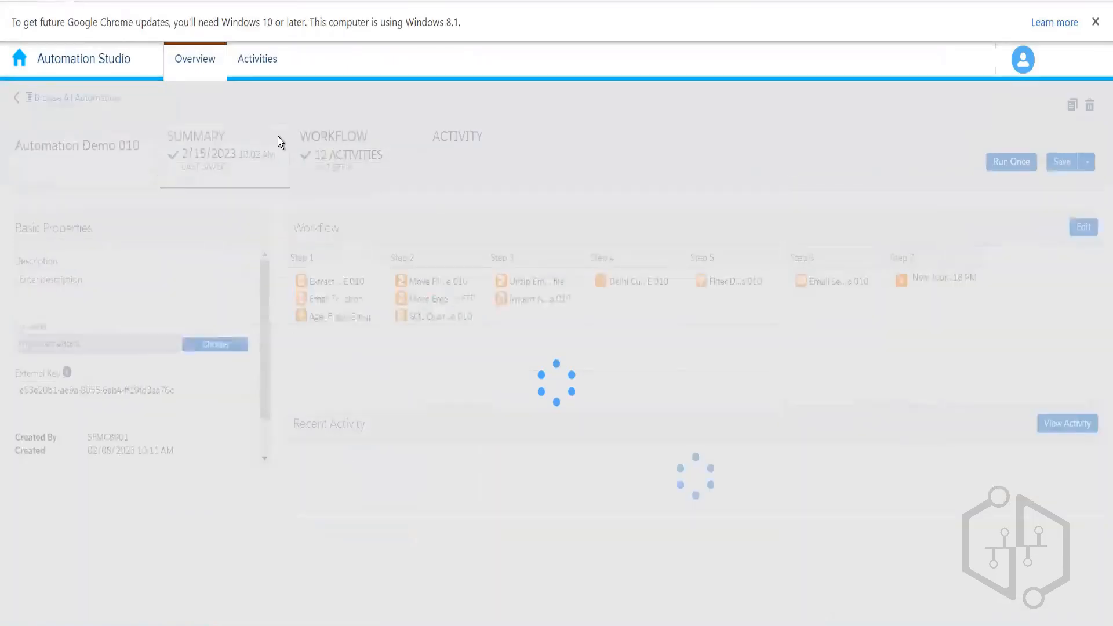
click(374, 173)
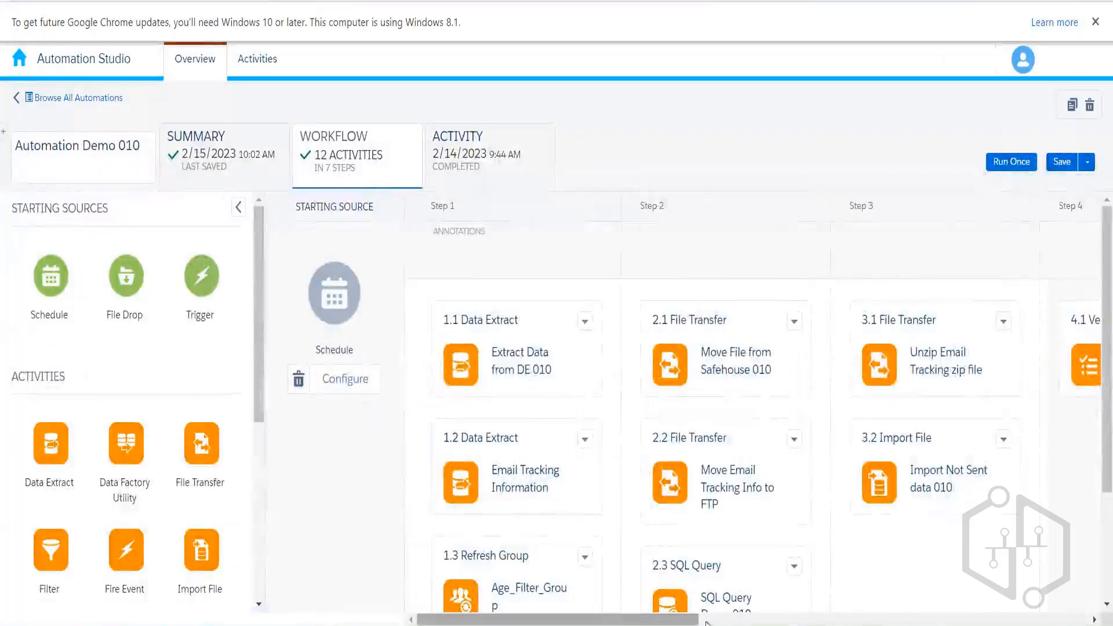
drag(687, 619, 1042, 620)
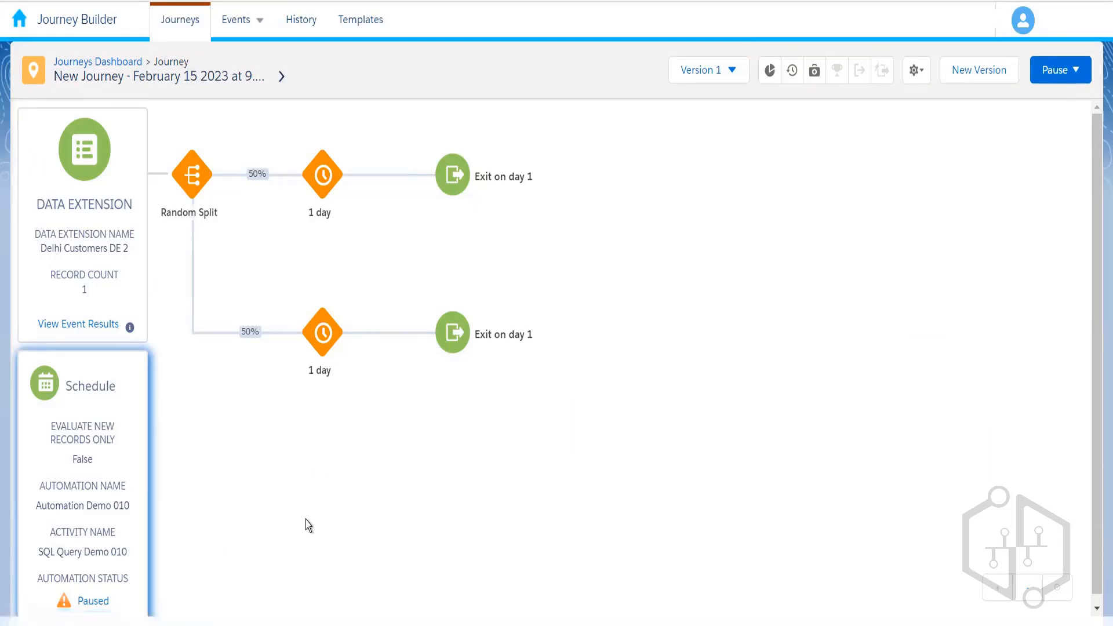
- Check the entry source's event results showing 0 contacts evaluated, then return to the journey
click(97, 333)
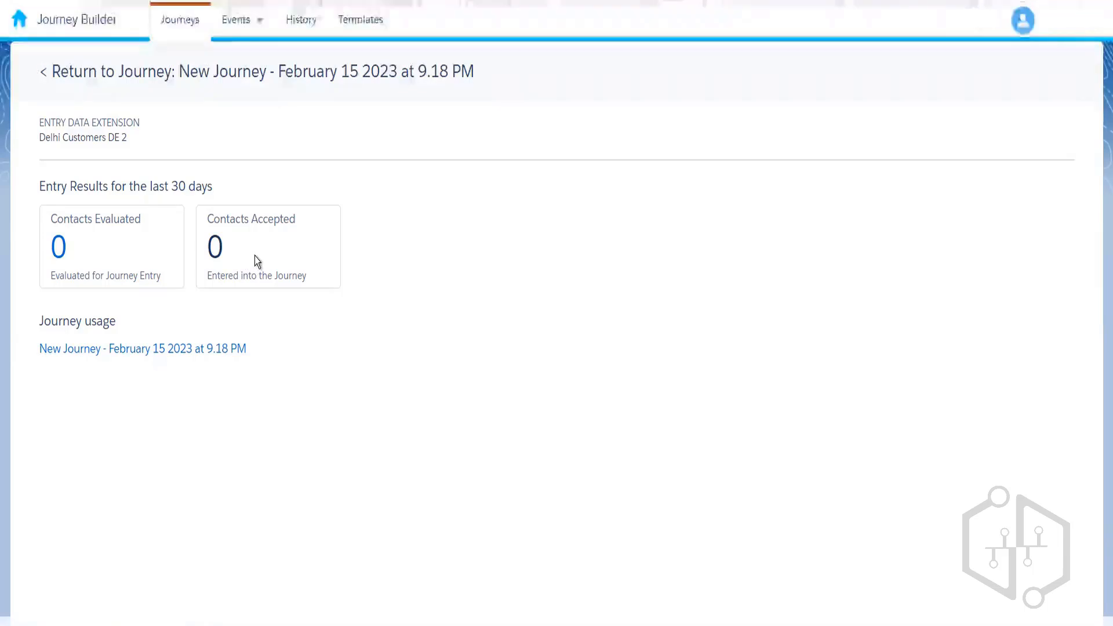
click(149, 75)
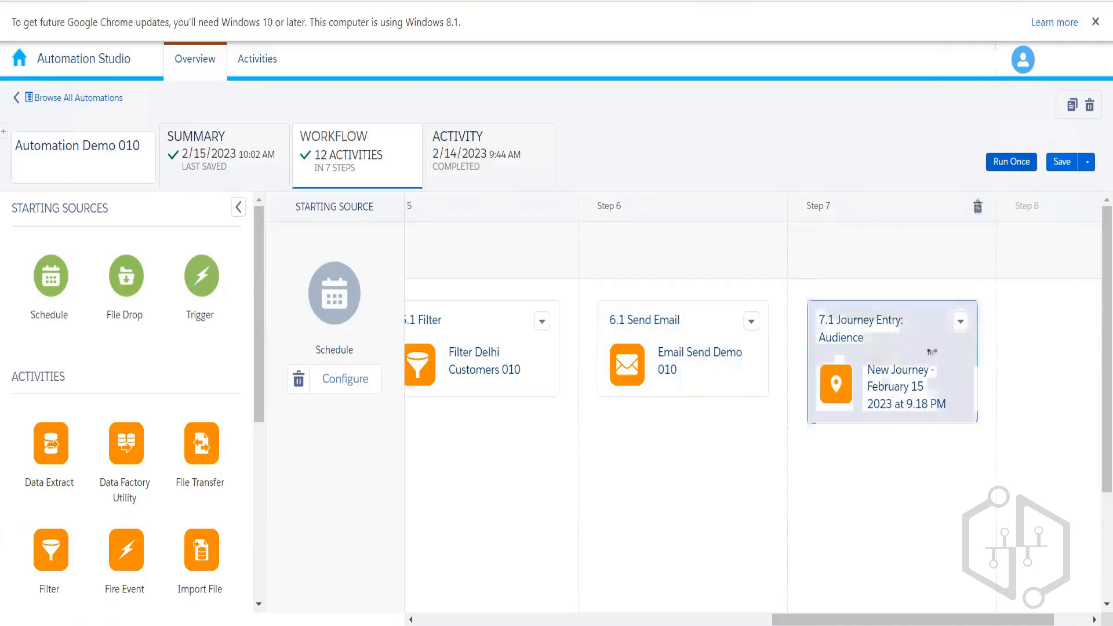
- Run only the 7.1 Journey Entry activity of Automation Demo 010 once, immediately
click(1010, 165)
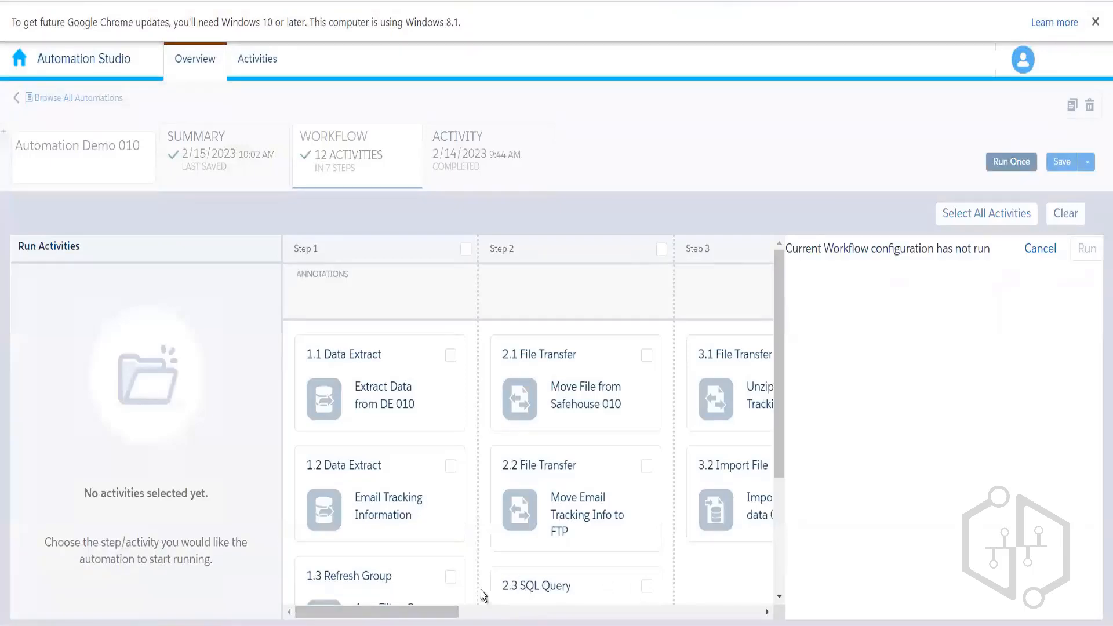
click(684, 613)
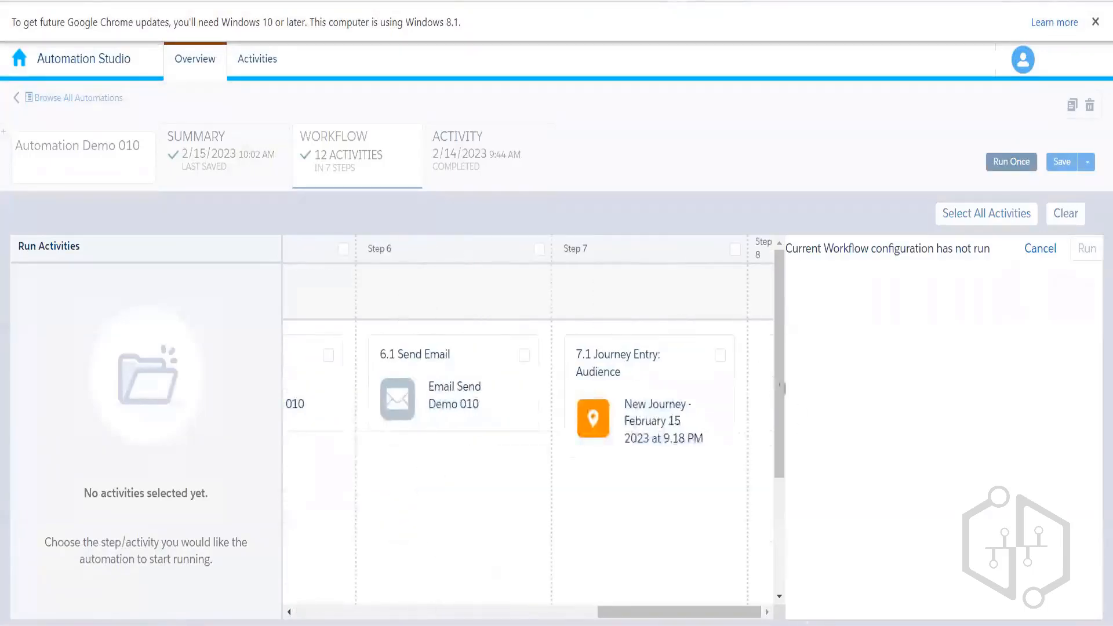
click(721, 357)
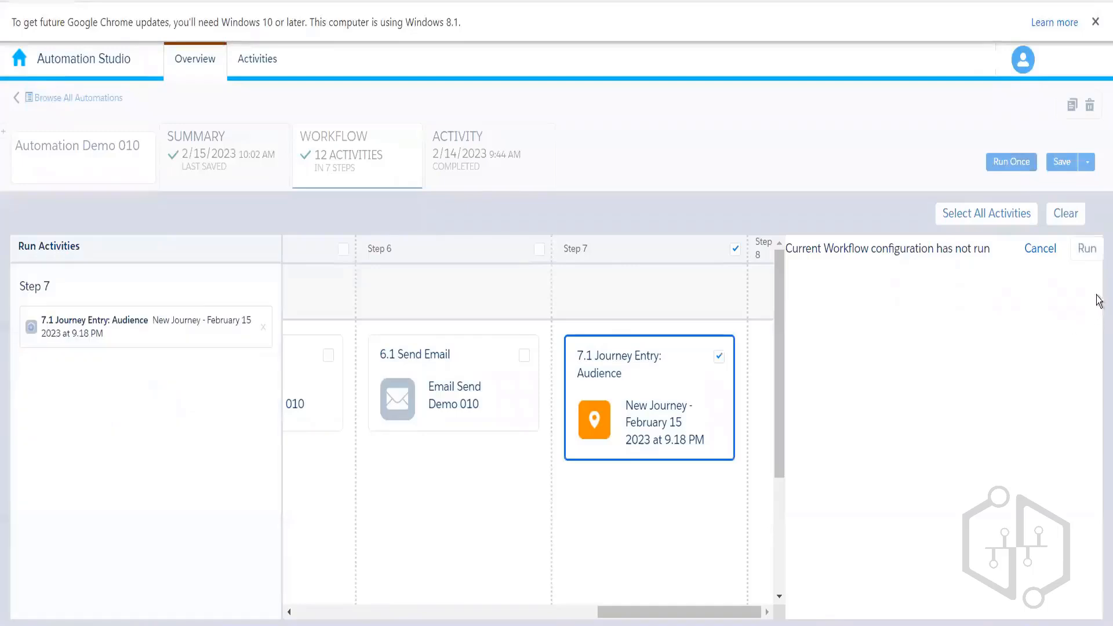
click(1096, 257)
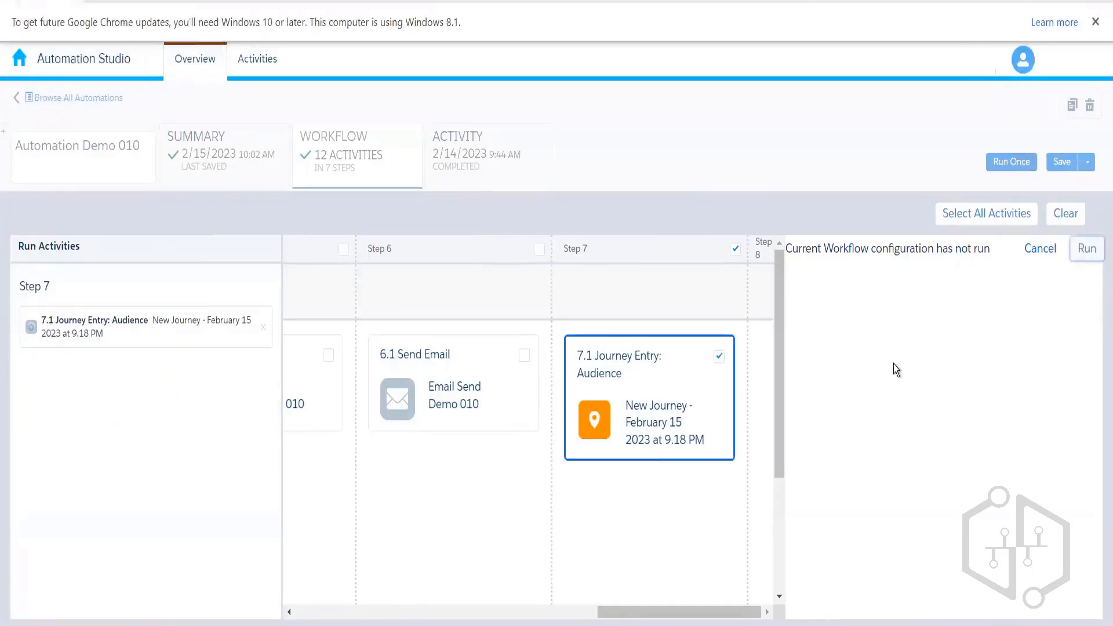
scroll(1086, 417, down, 2)
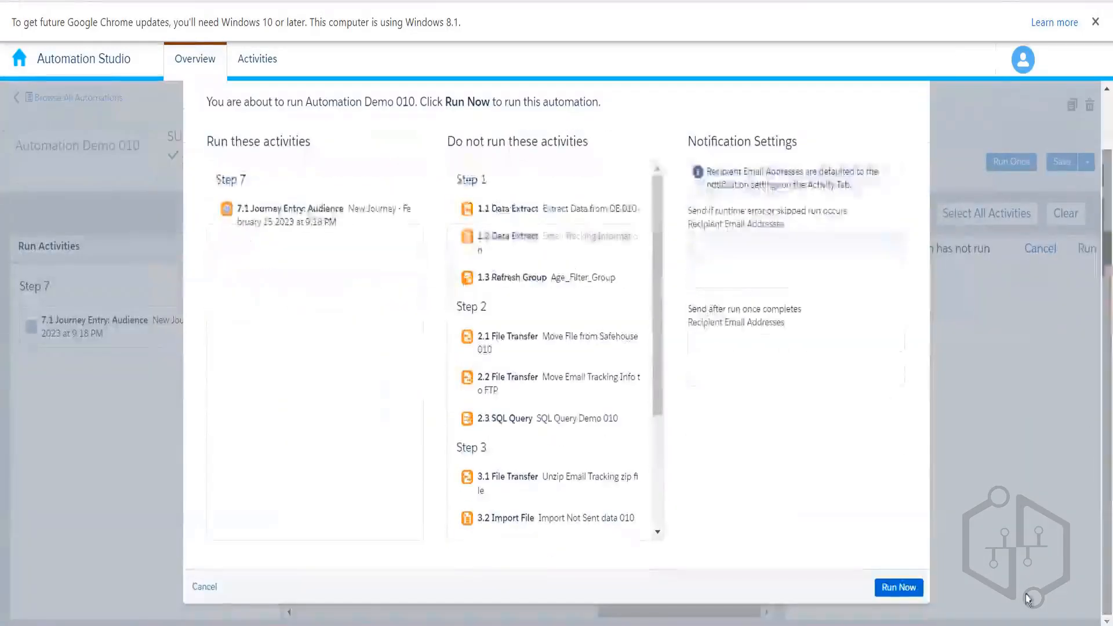
click(892, 588)
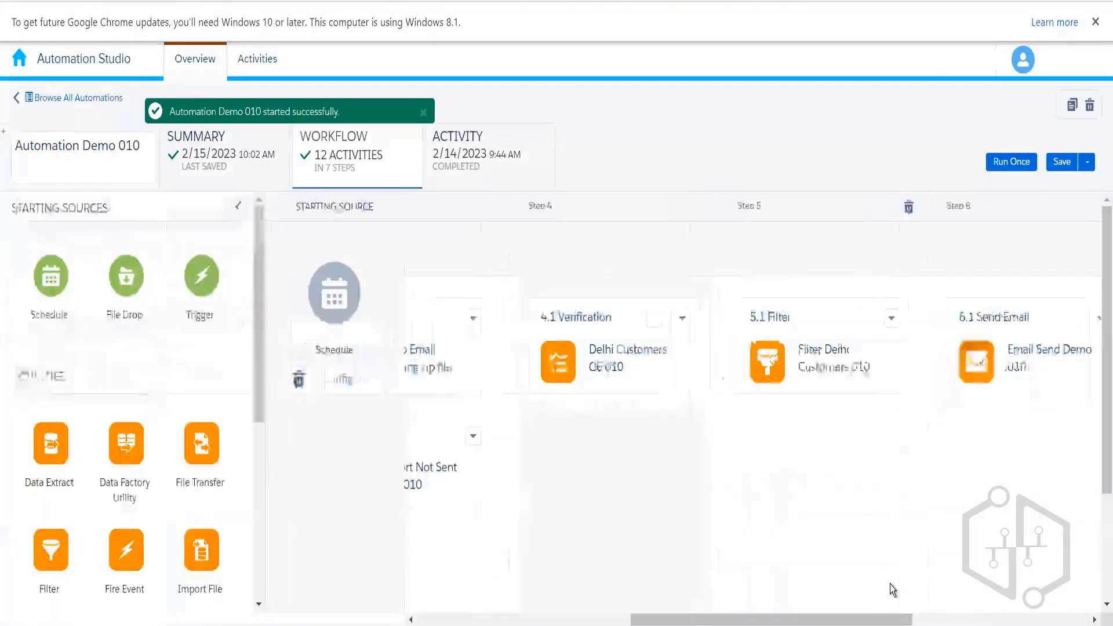
- Refresh the Activity tab's Run Log until the 10:05 AM run shows complete
click(467, 151)
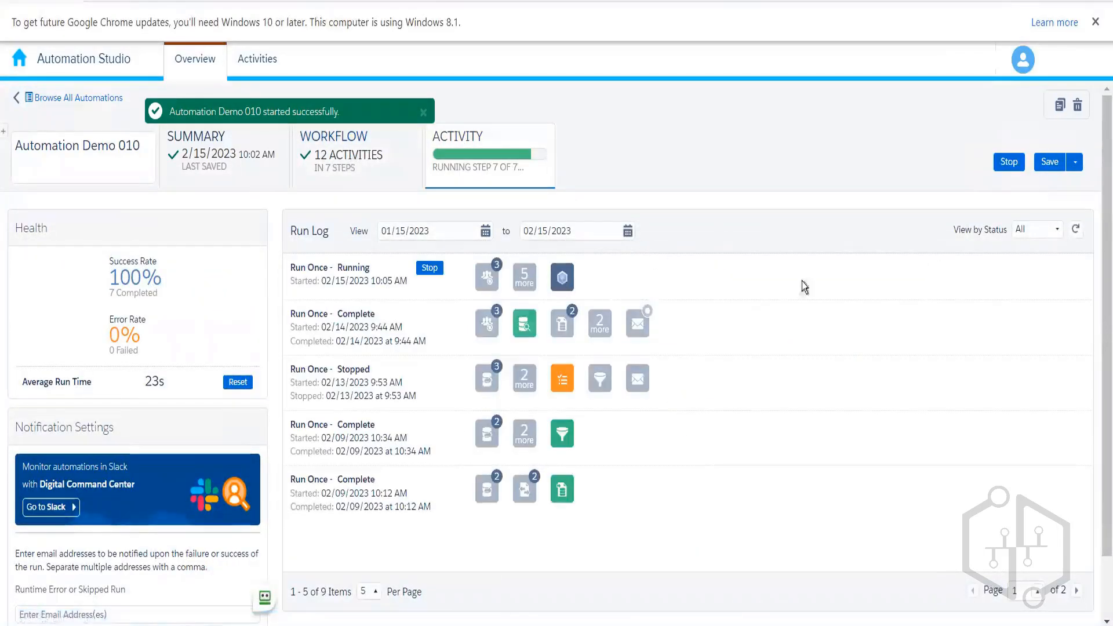
click(1075, 229)
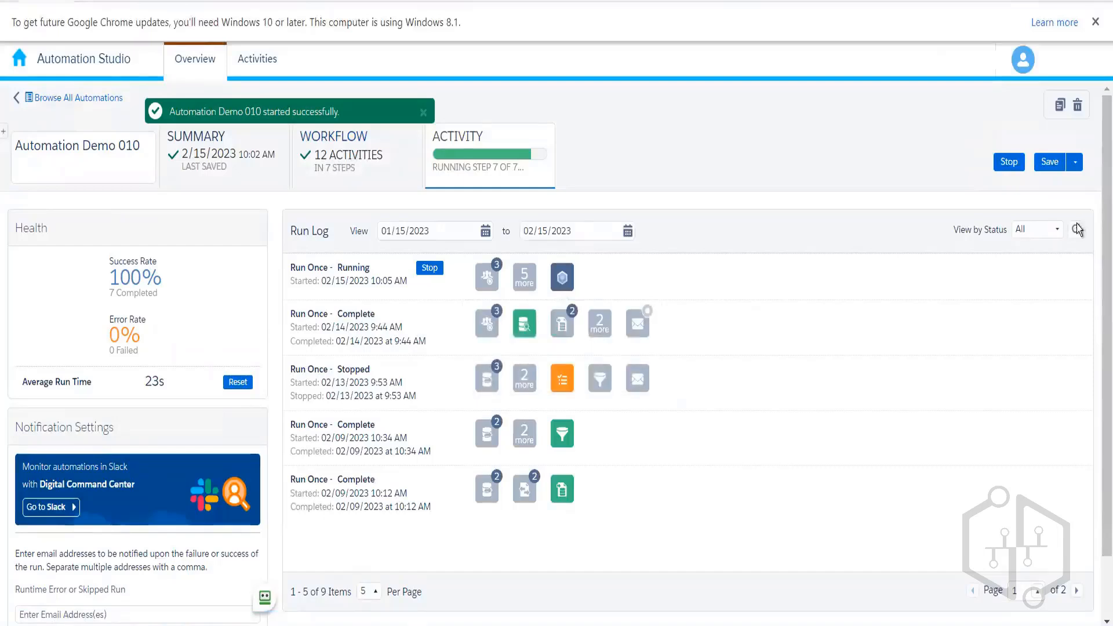
click(1076, 229)
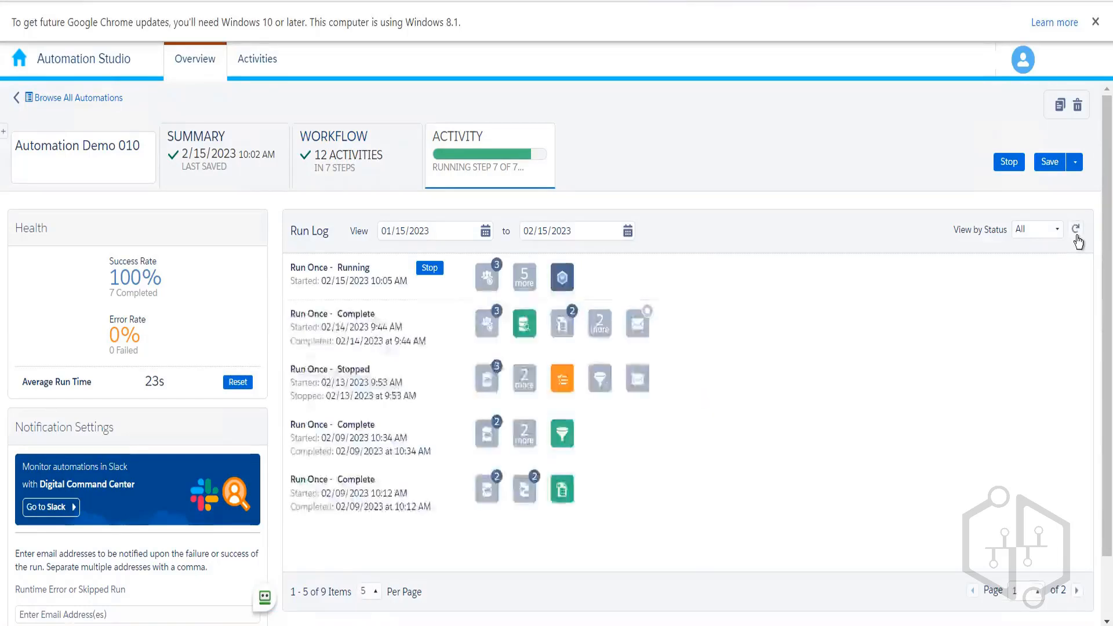
click(1077, 230)
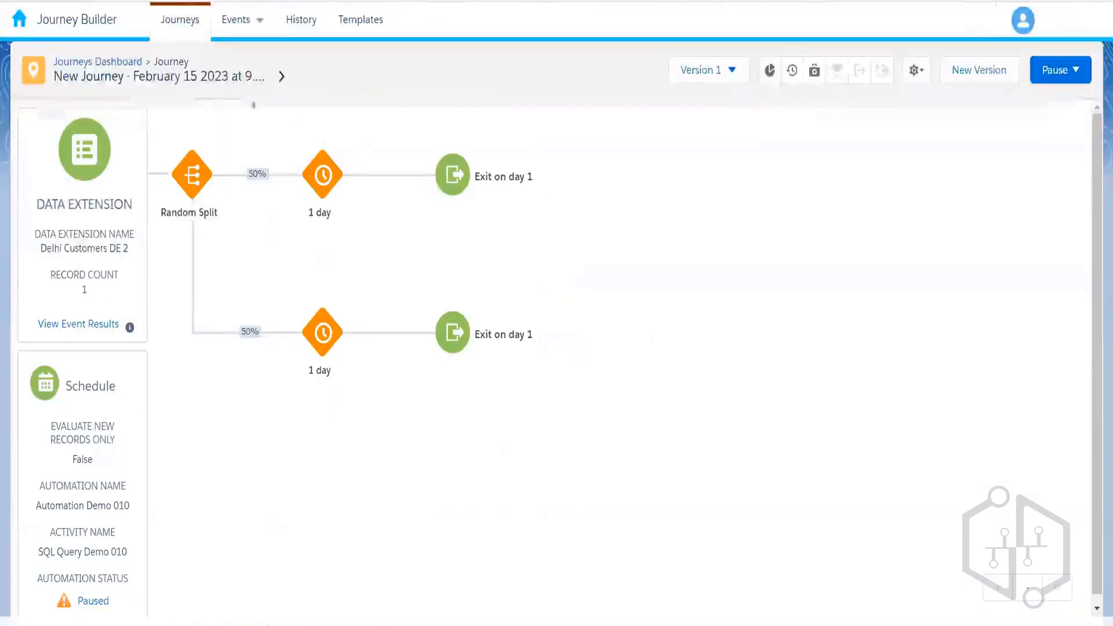
- Open the February 15 journey from the dashboard, view its event results, then reopen it
click(117, 61)
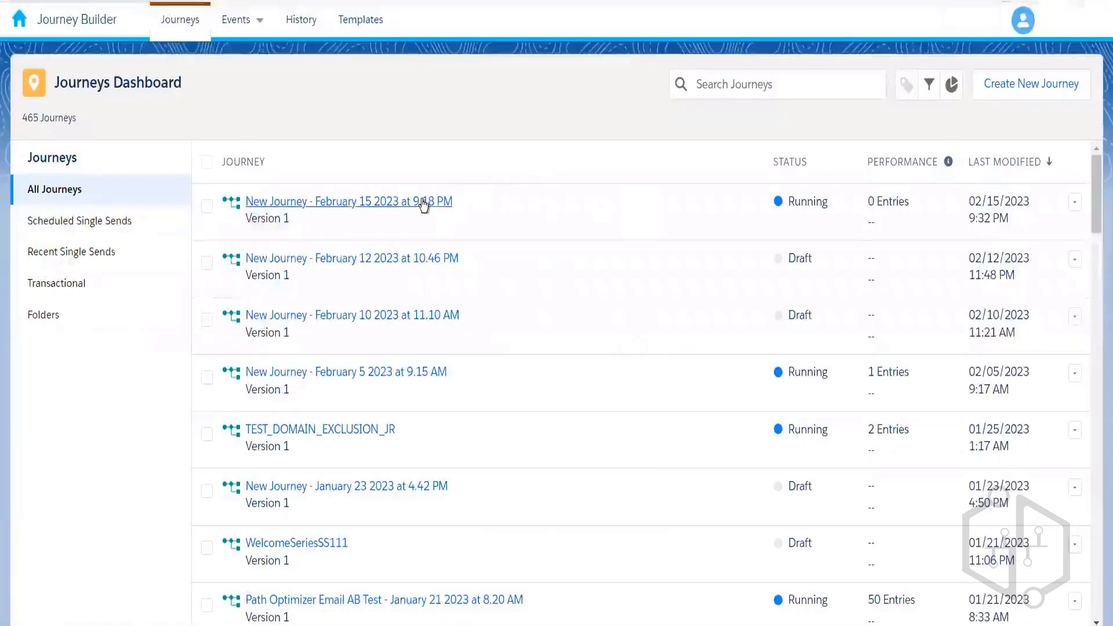
click(423, 202)
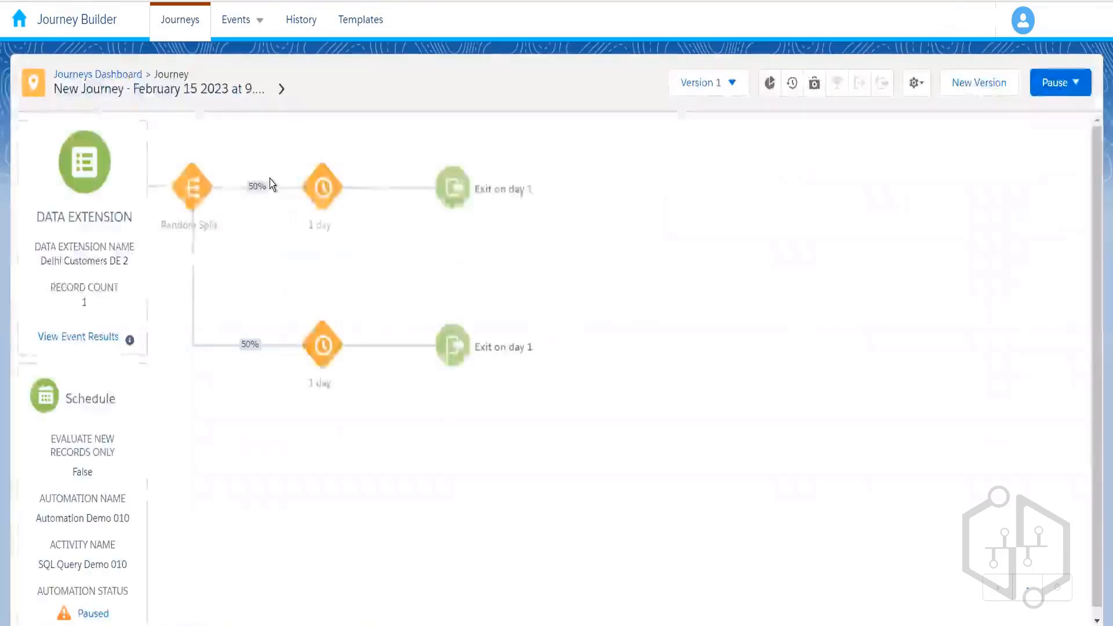
click(92, 340)
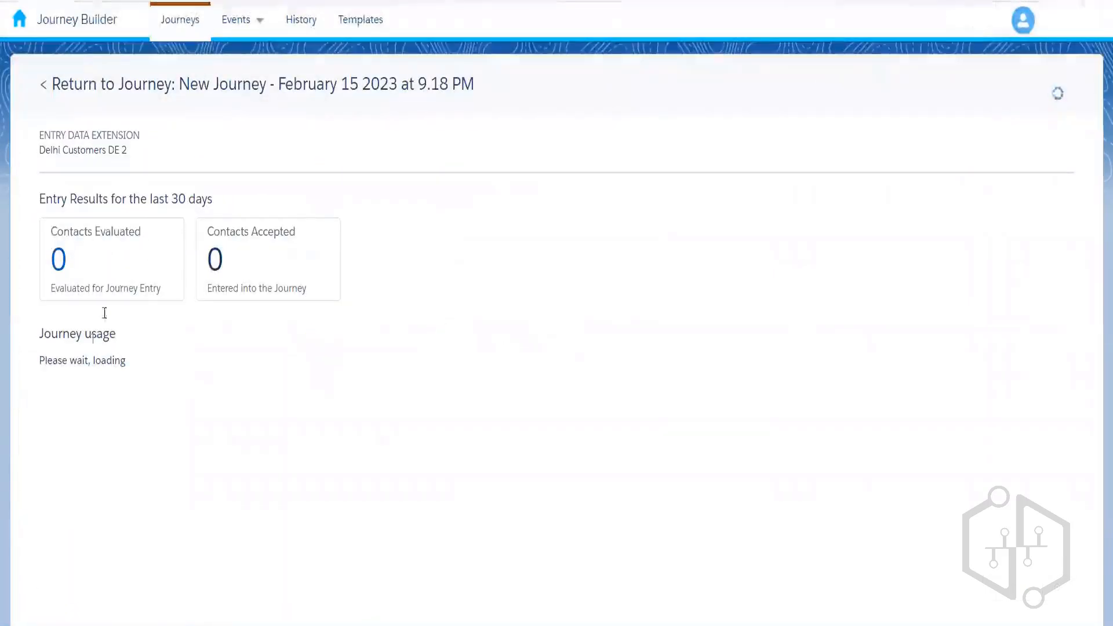
click(156, 90)
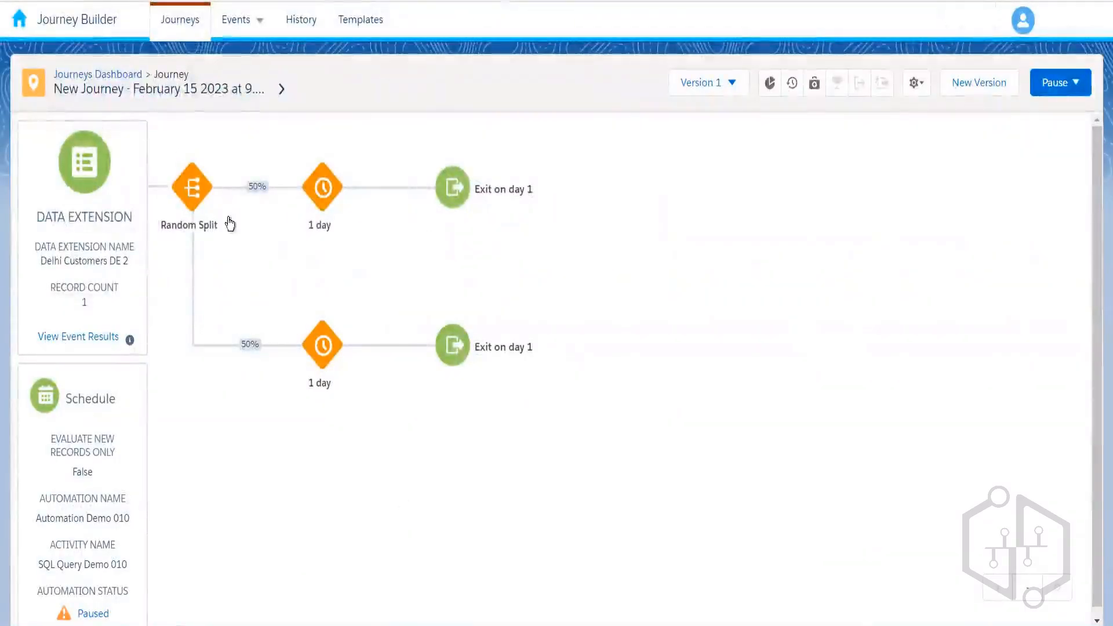
click(127, 79)
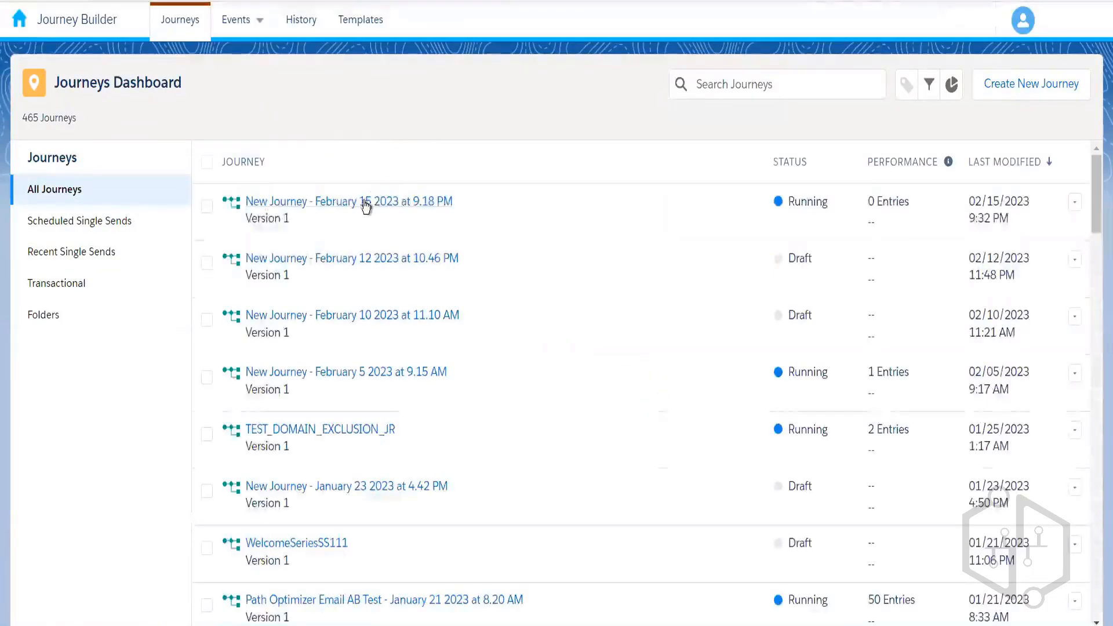
click(364, 203)
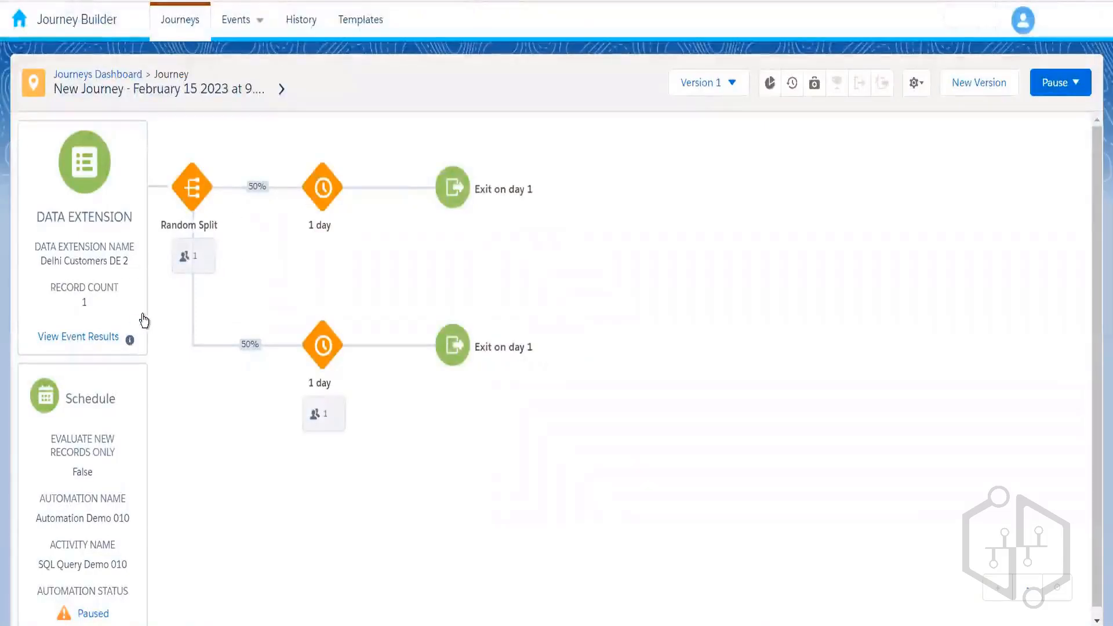
- Review the entry source, event results and Random Split summaries, then open the evaluated contact's Journey History
click(83, 346)
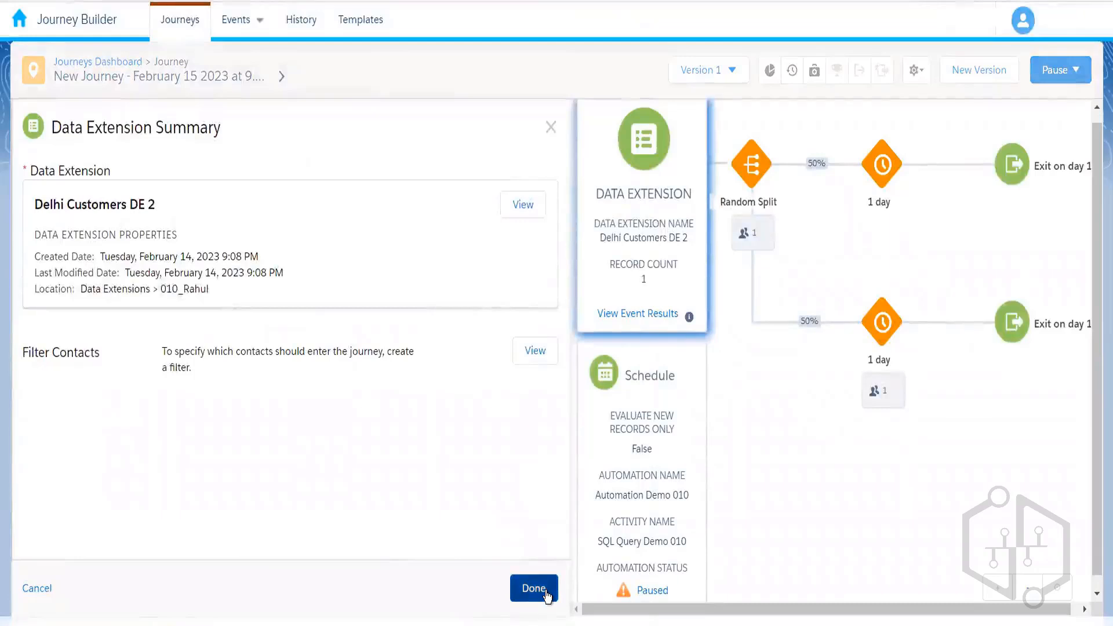
click(534, 589)
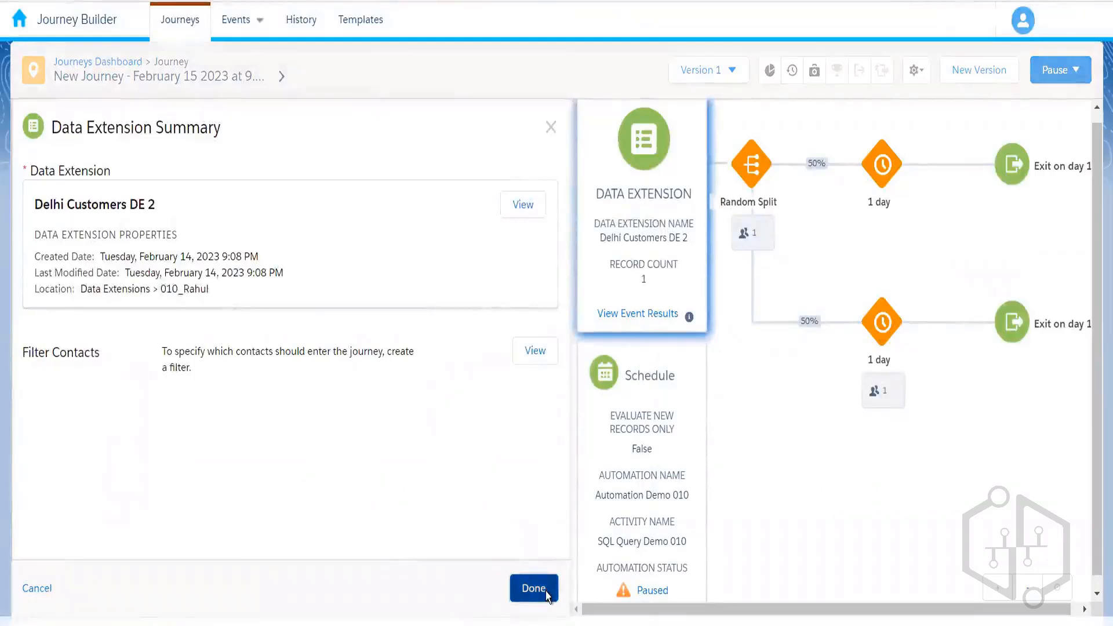
click(88, 321)
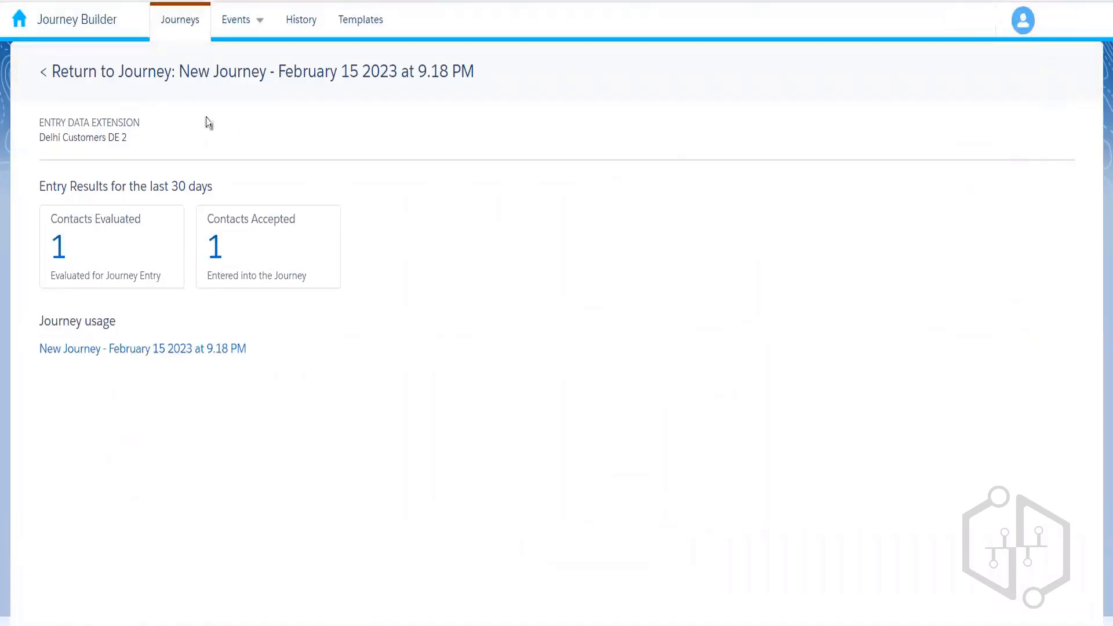
click(174, 80)
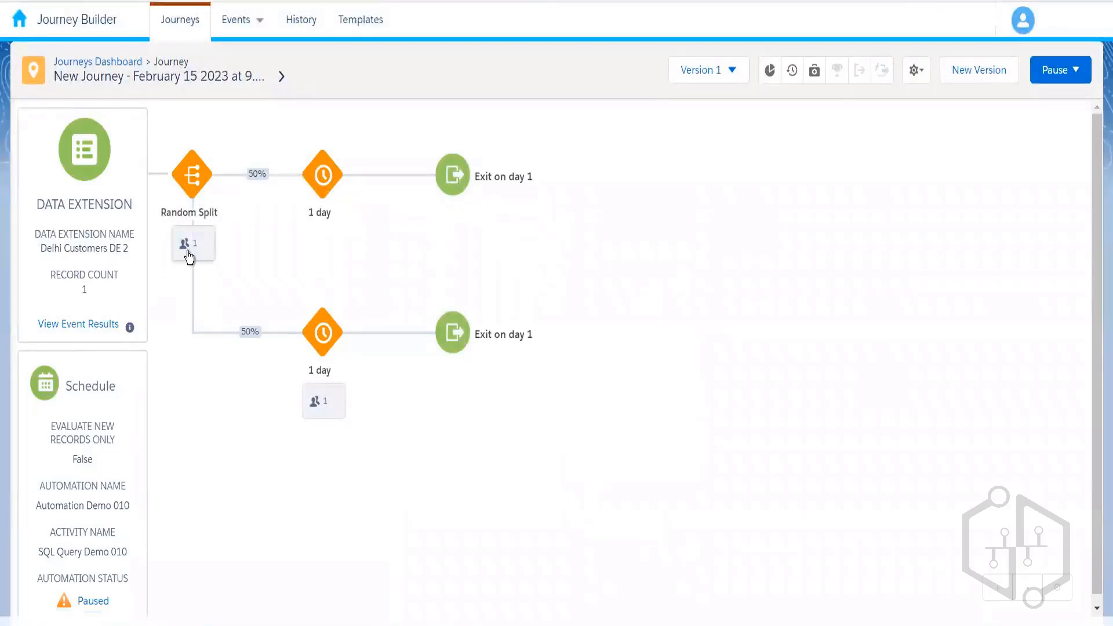
click(190, 247)
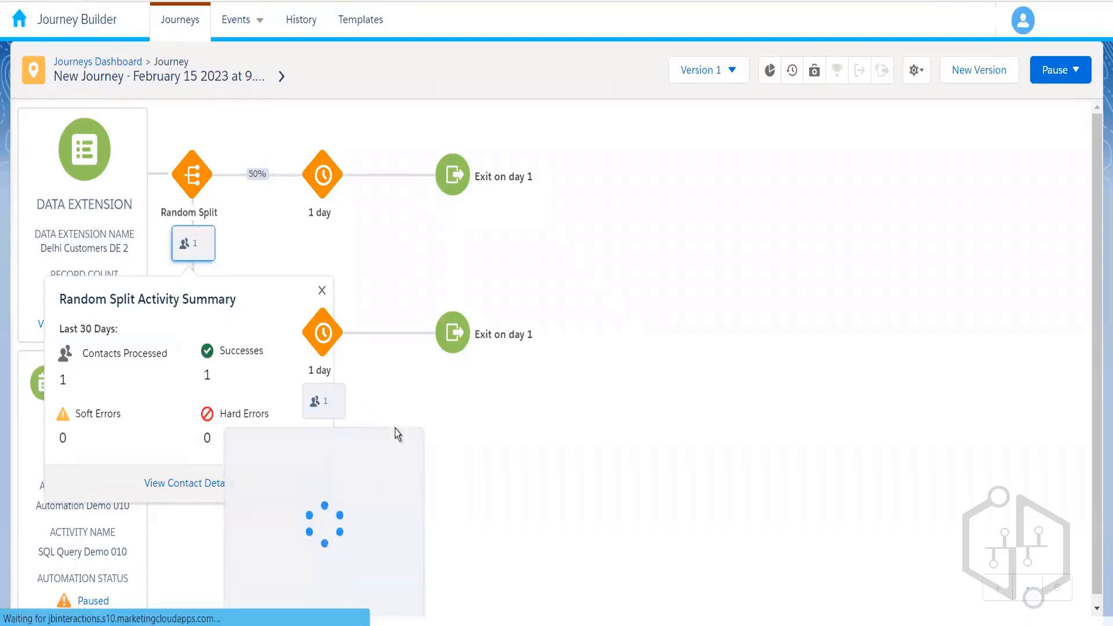
click(430, 434)
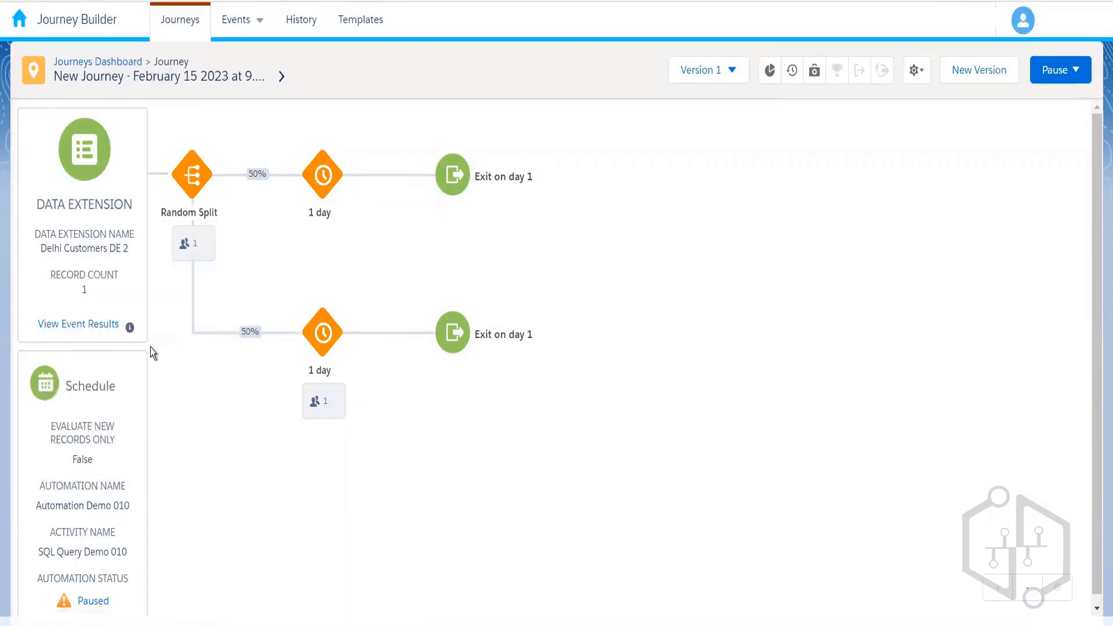
click(102, 326)
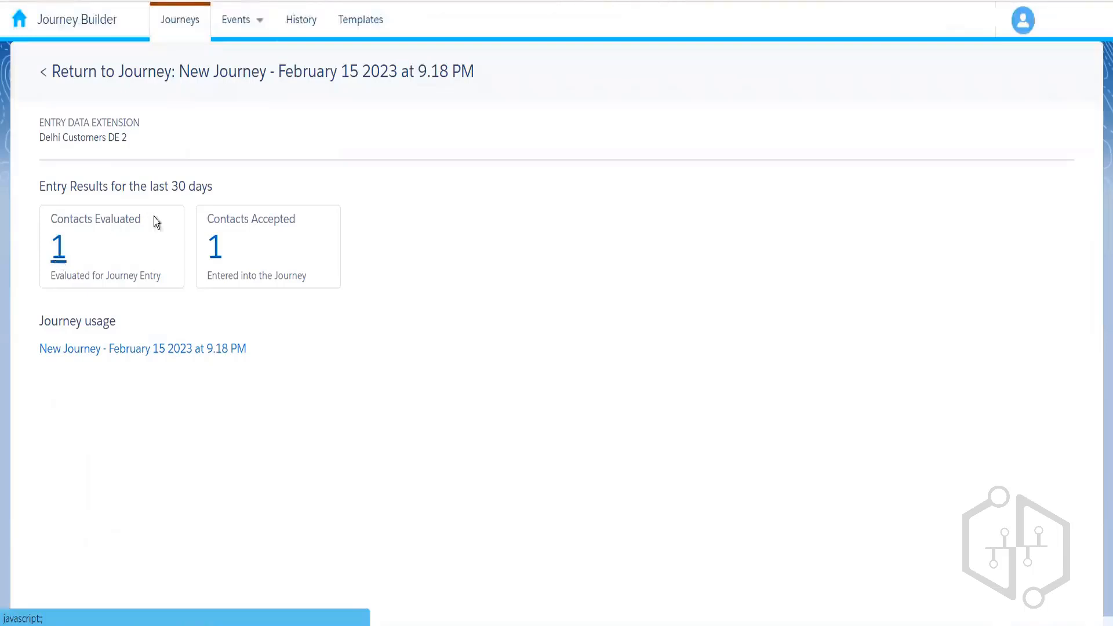
click(58, 258)
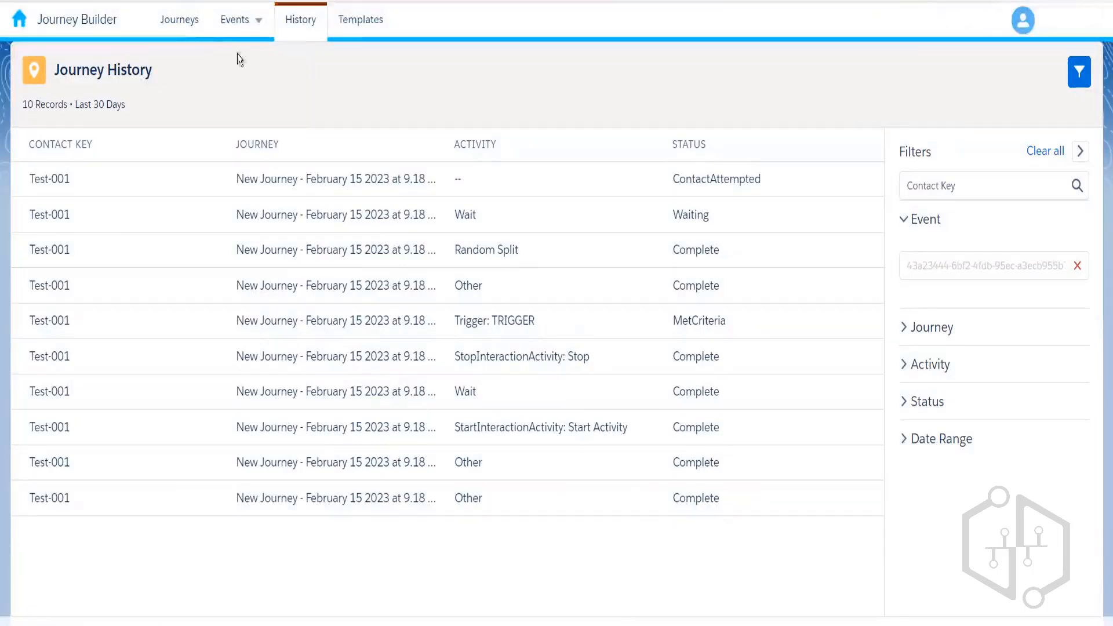
- Return to Journeys and reopen 'New Journey - February 15 2023 at 9.18 PM'
click(202, 28)
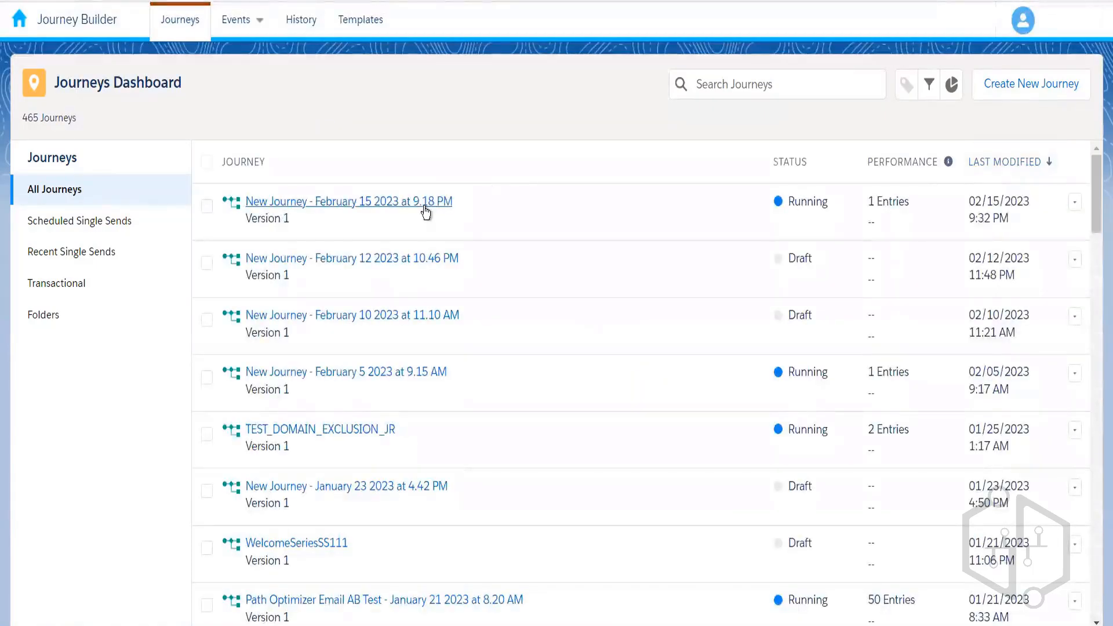
click(427, 212)
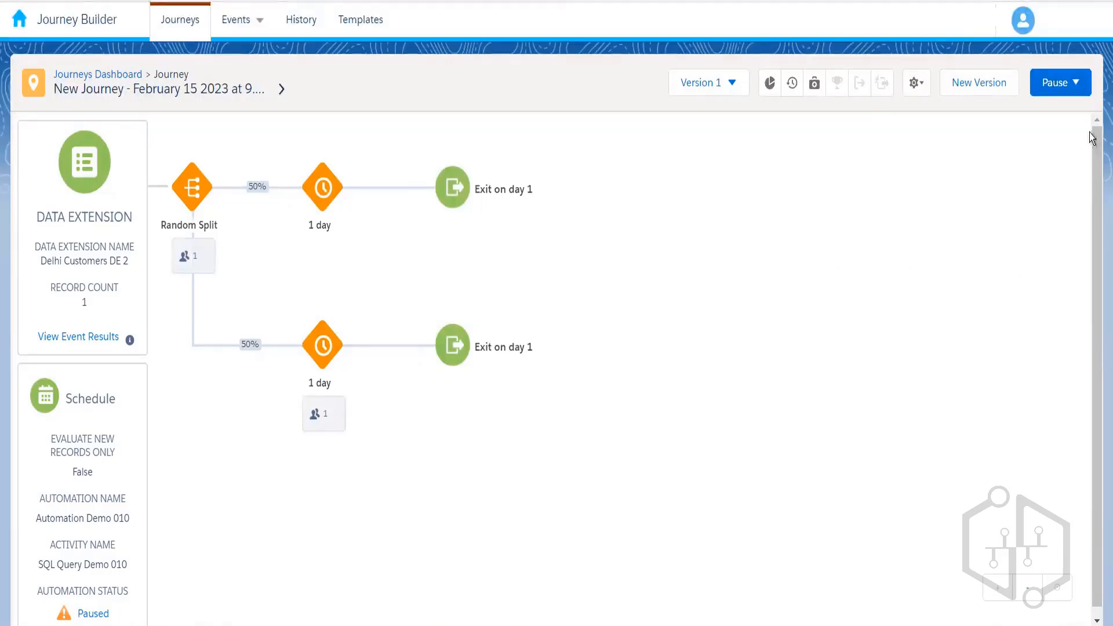
click(1064, 88)
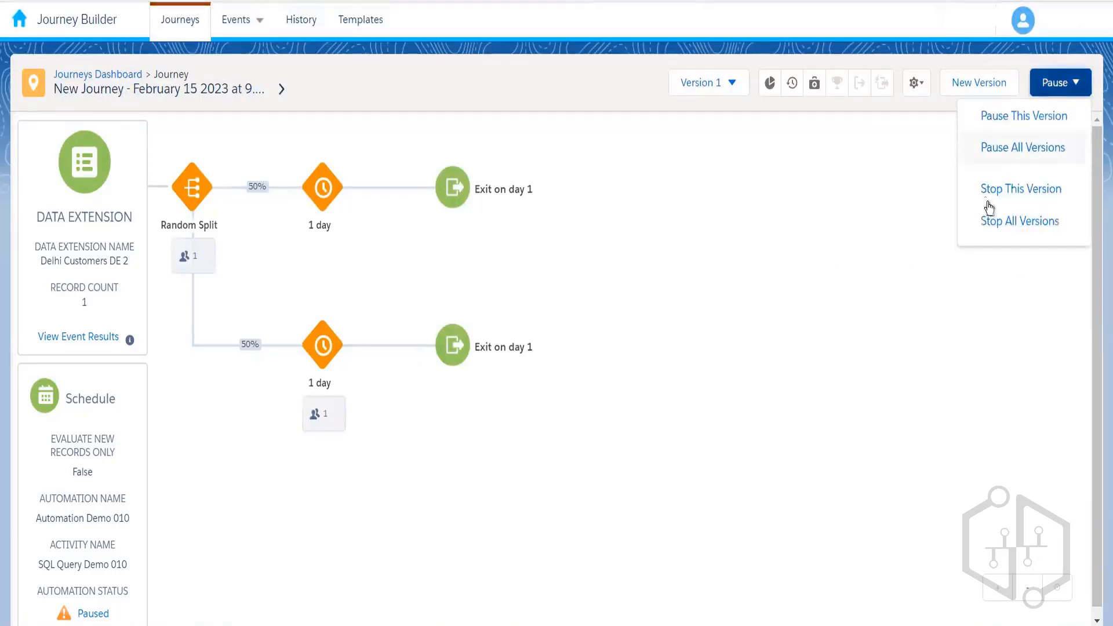
click(1006, 199)
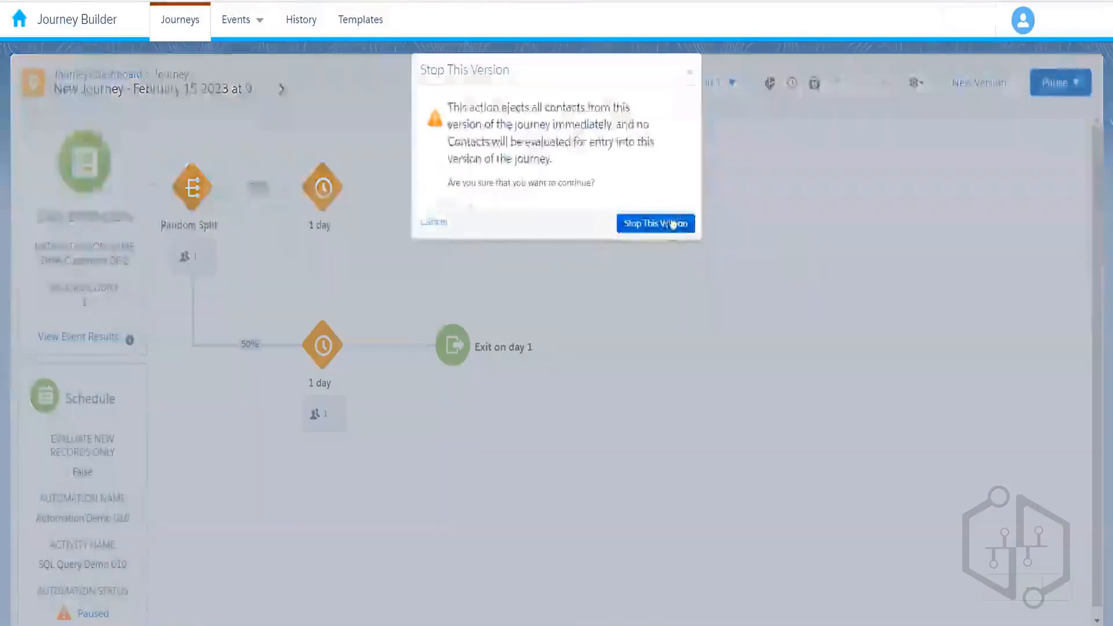
click(667, 225)
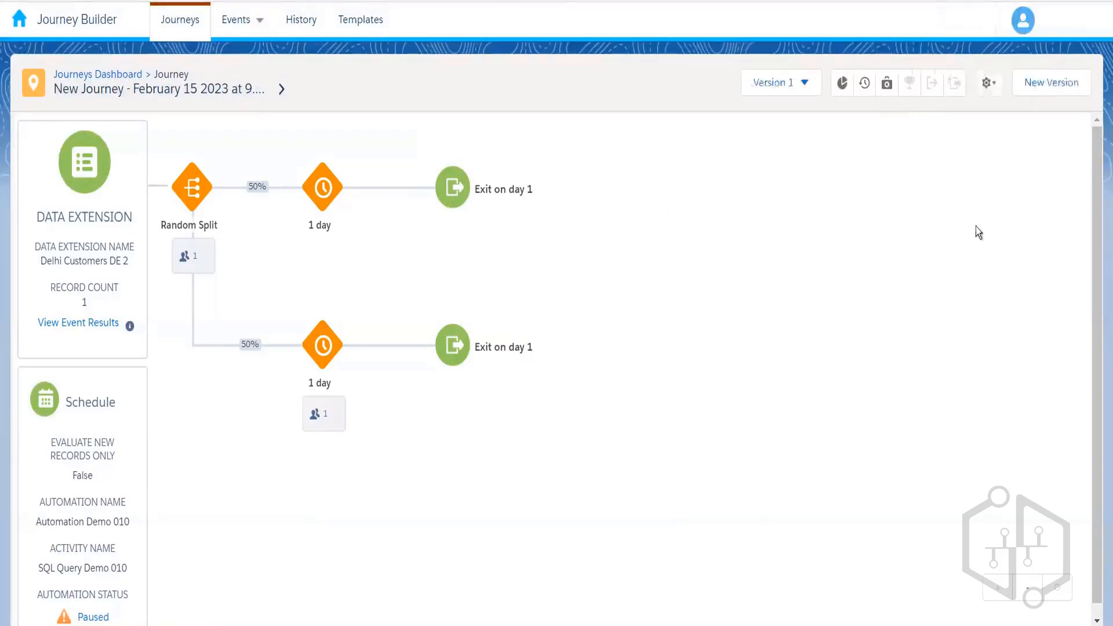
click(1052, 85)
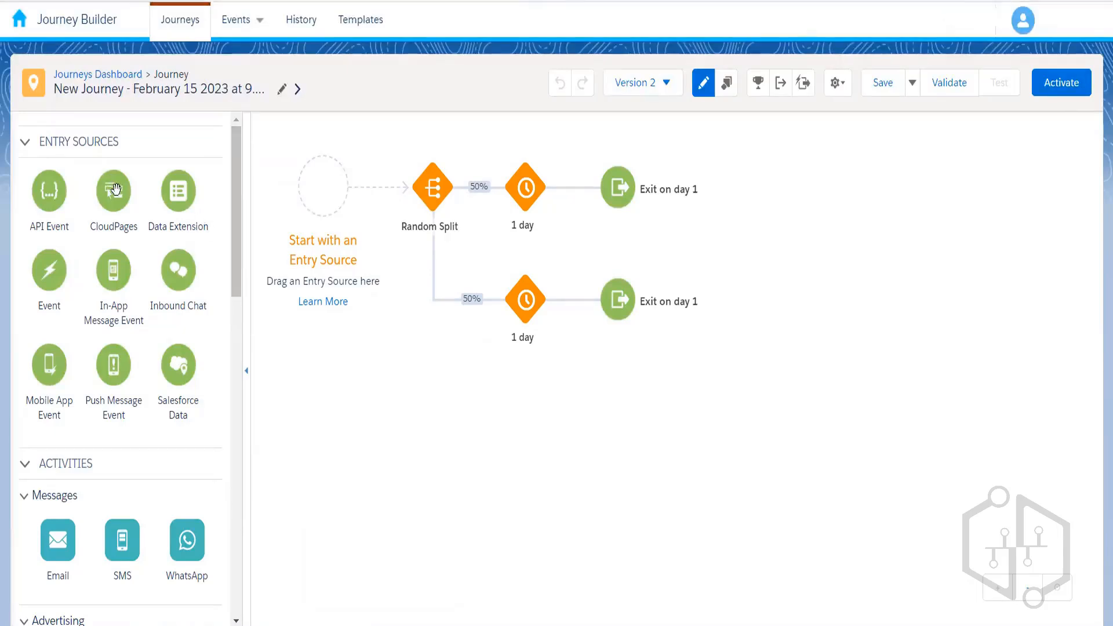
- Place a CloudPages entry source on the empty entry slot and open its Define Entry Source form picker
drag(116, 189, 325, 201)
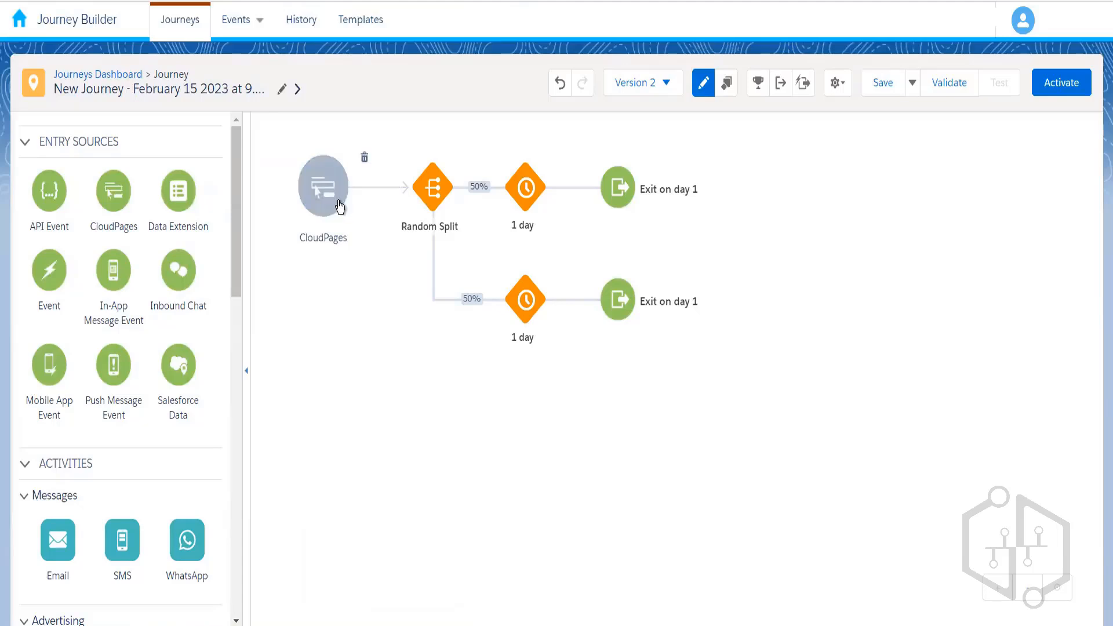
click(339, 204)
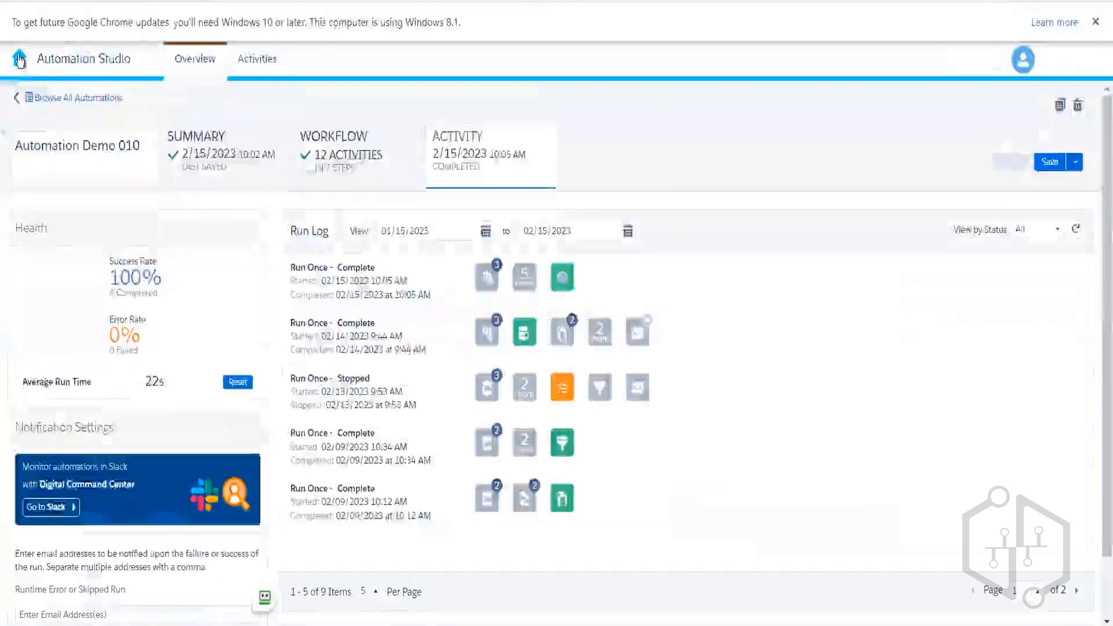
- Go to Web Studio > CloudPages and open Registration Form New in the SFMC Demo 010 collection
mouse_move(282, 187)
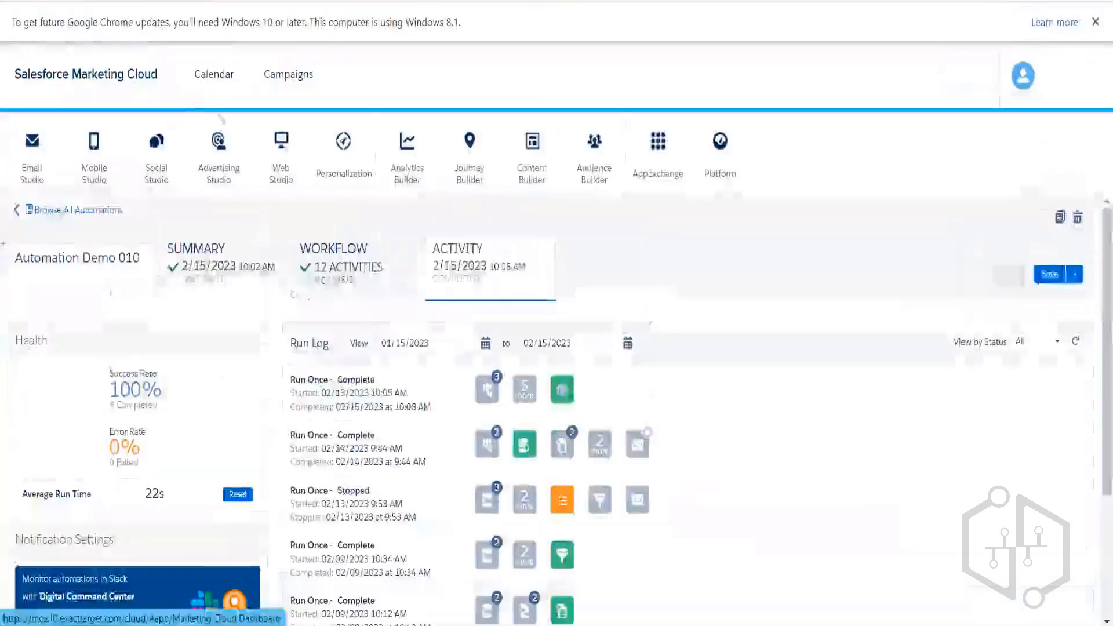
click(286, 215)
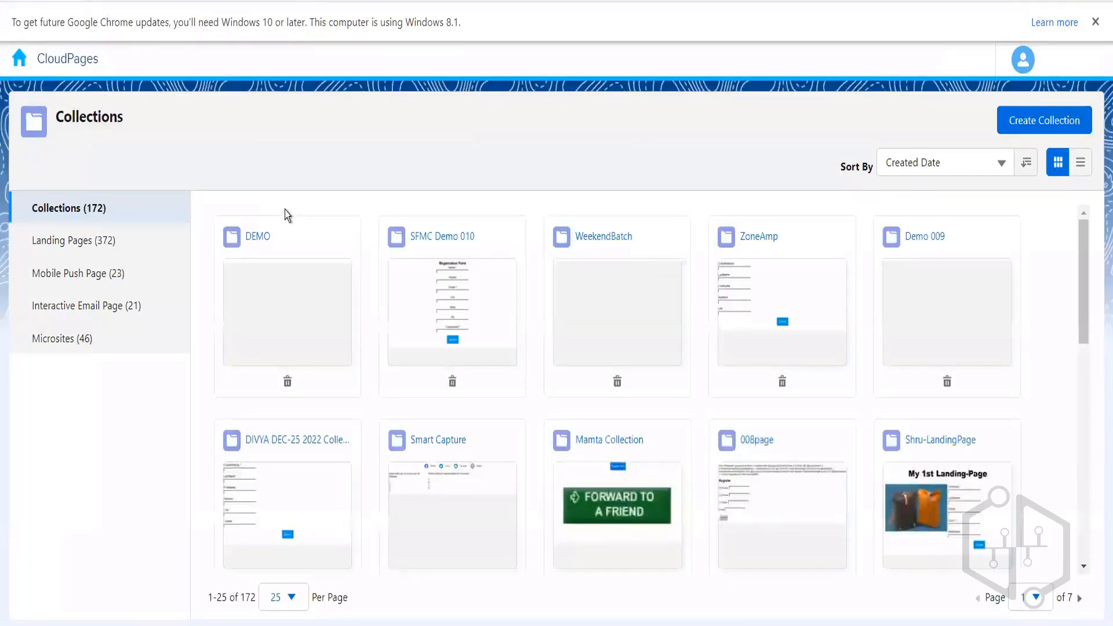
click(439, 261)
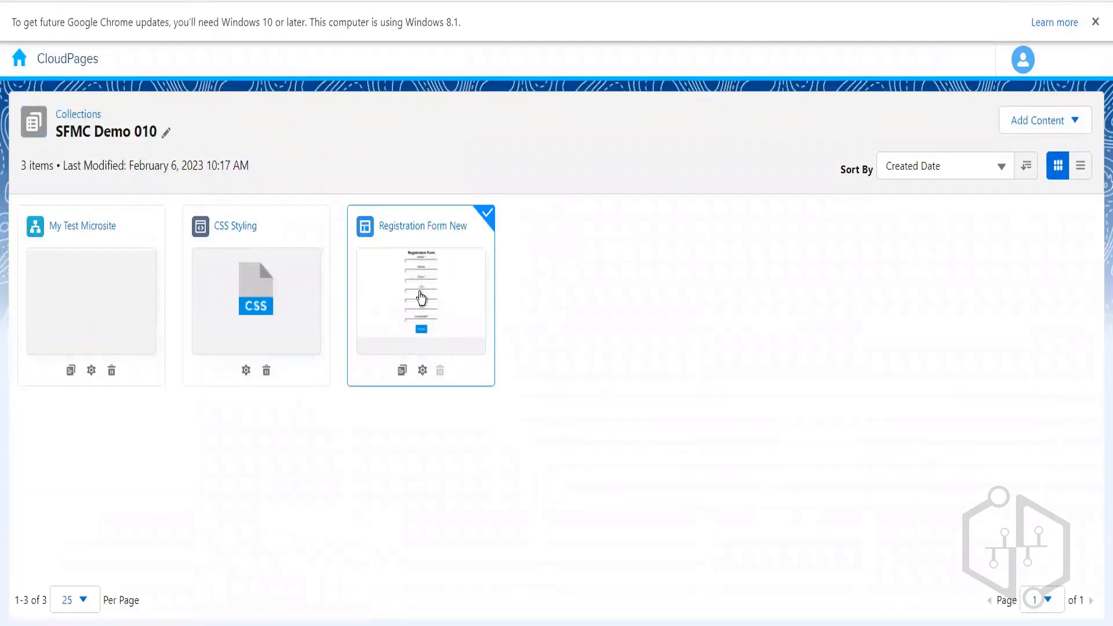
click(421, 298)
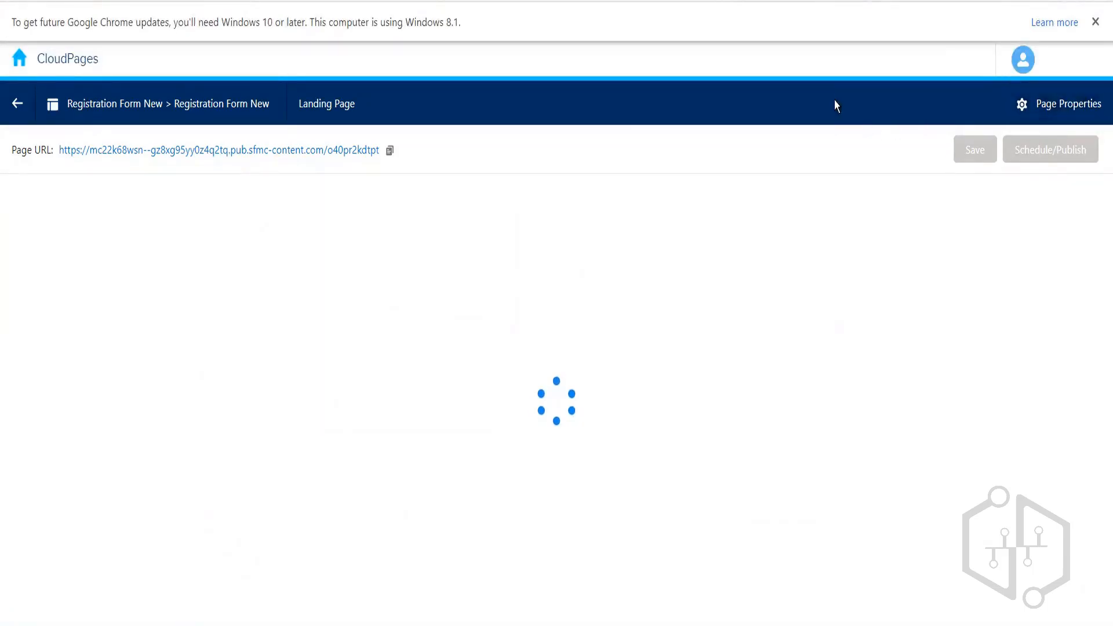
- Open the RegistrationForm Smart Capture block, which targets Customer Information DE 010, for editing
drag(835, 102, 23, 105)
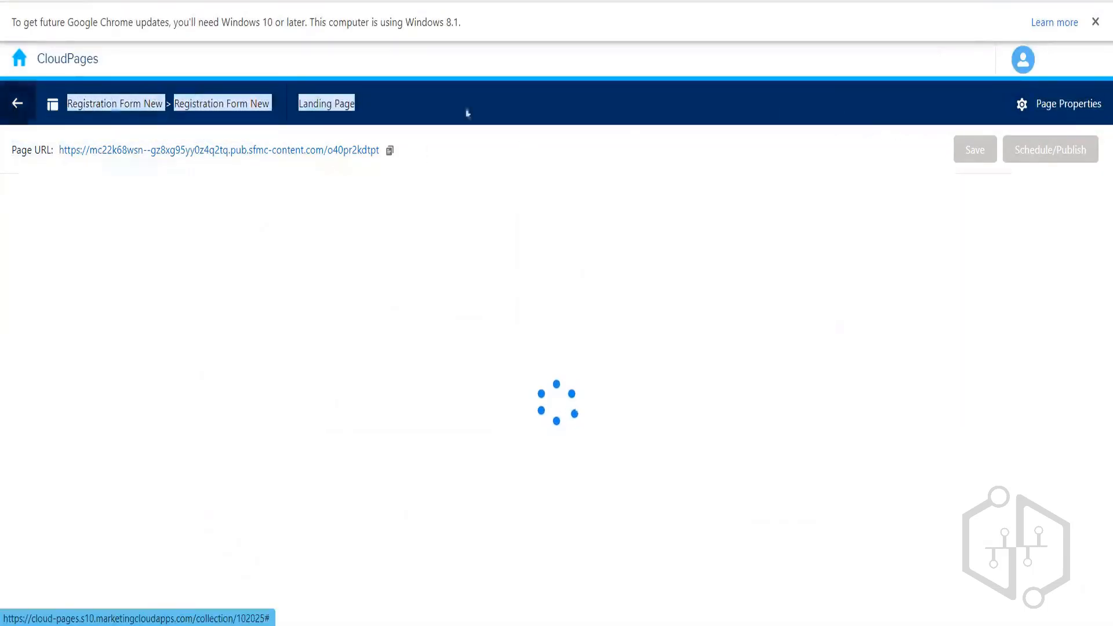
click(868, 138)
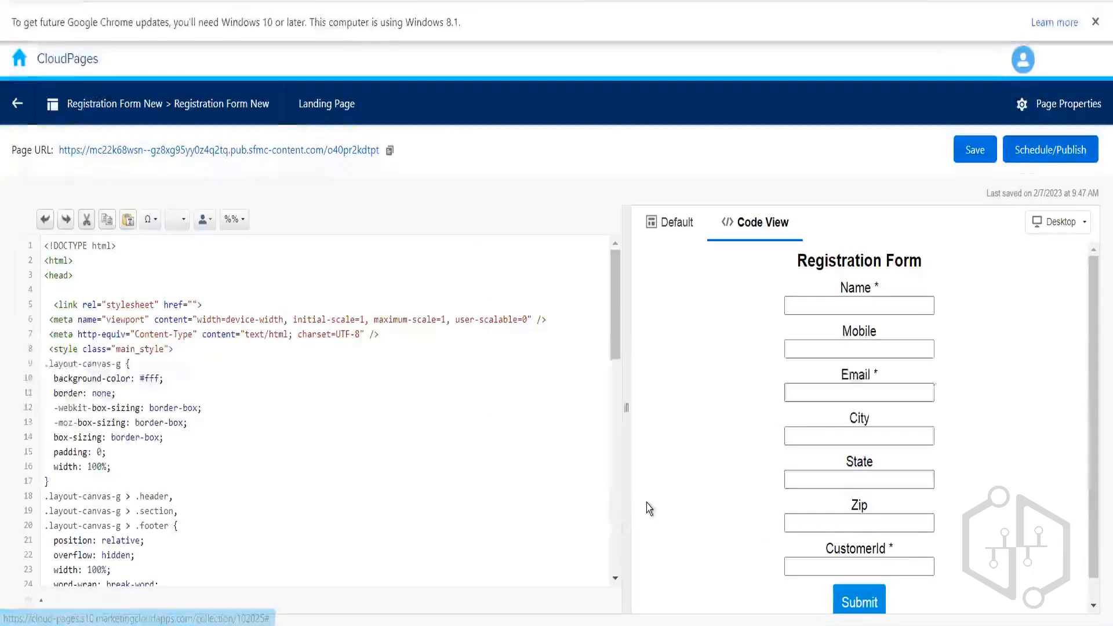
click(765, 455)
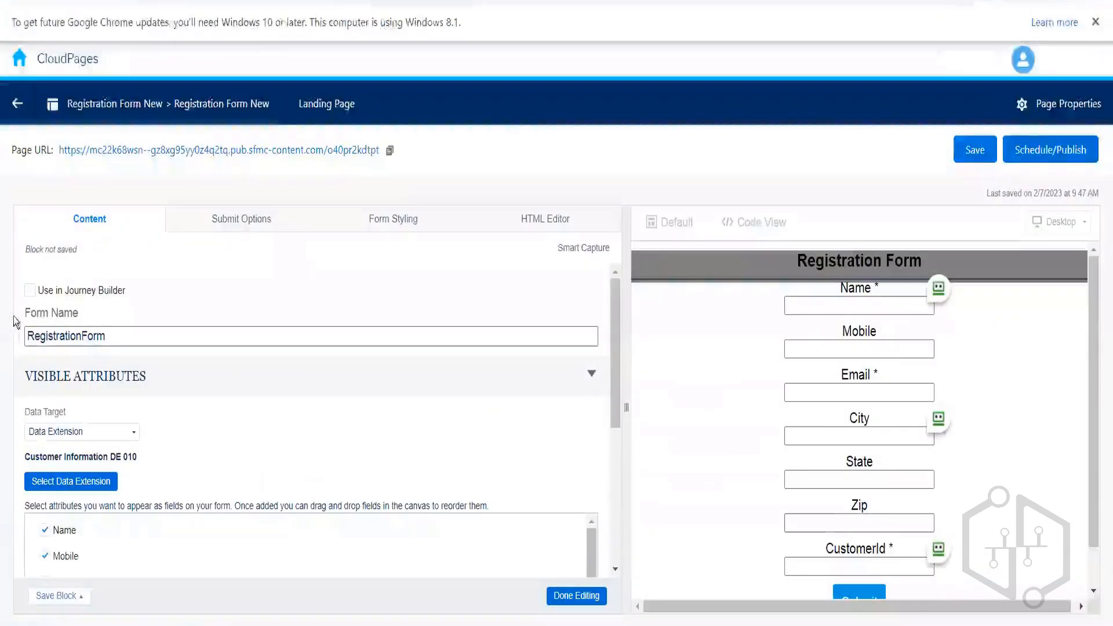
- Tick Use in Journey Builder on RegistrationForm, finish editing, and reopen it to verify the setting
click(30, 291)
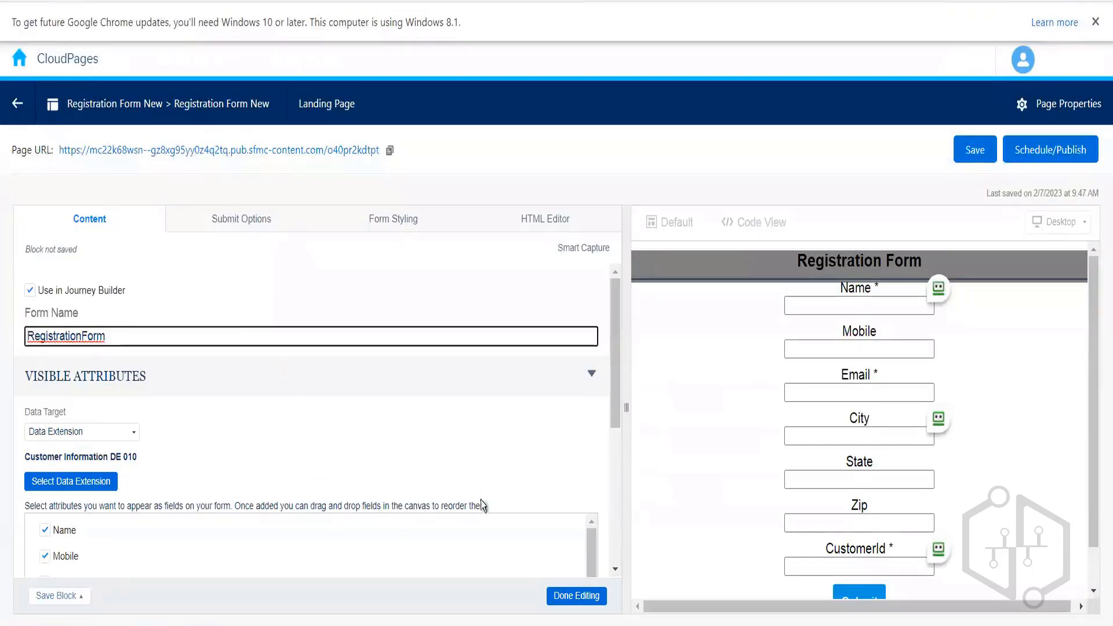
click(562, 596)
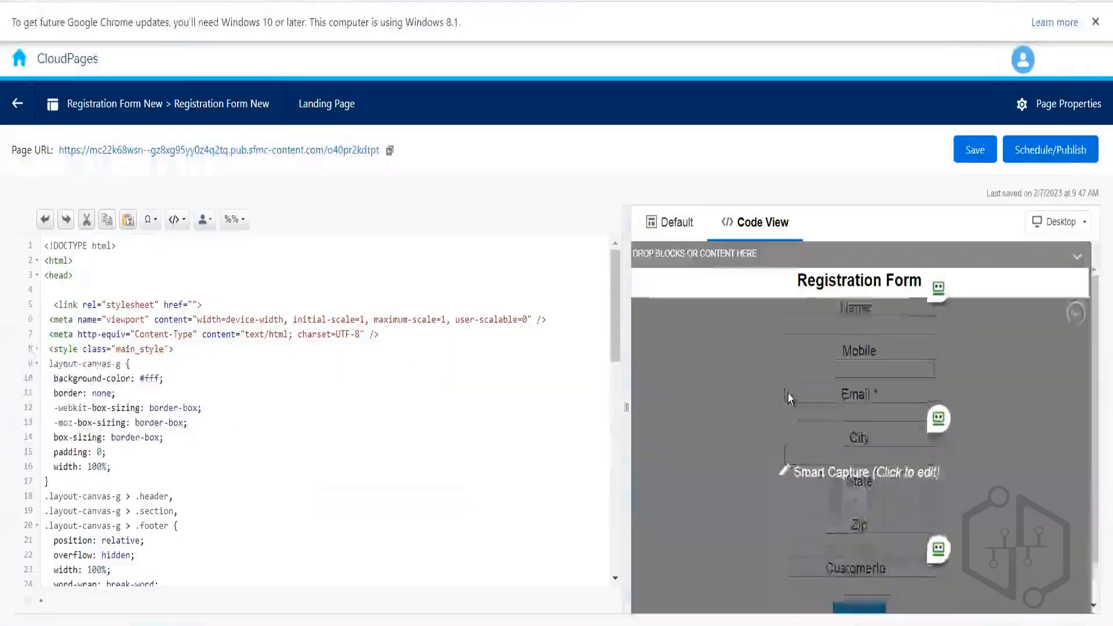
click(789, 396)
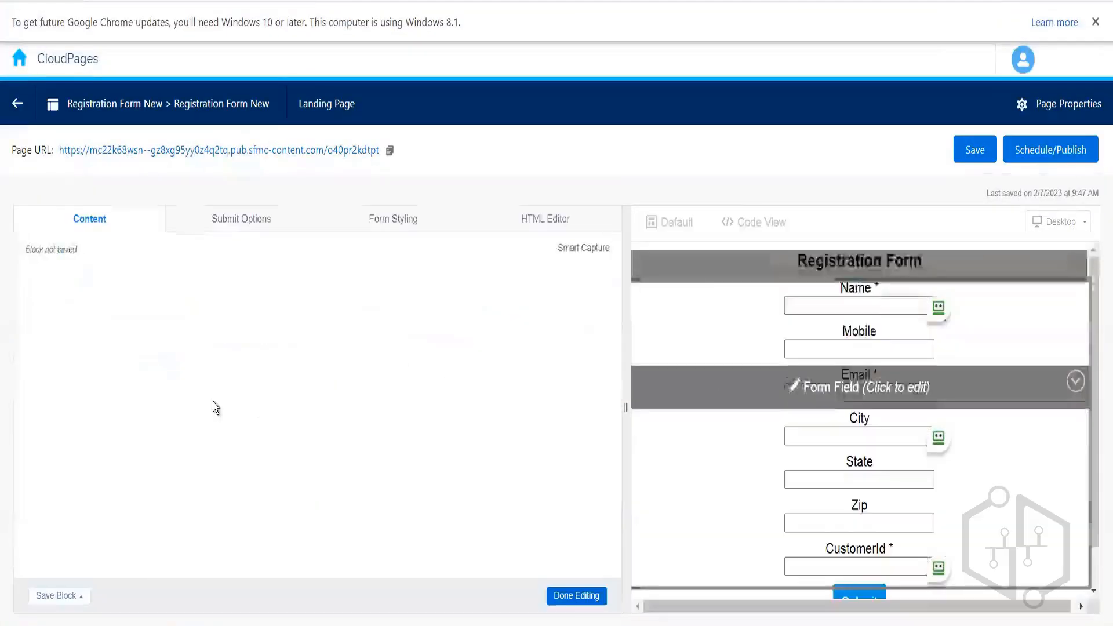
click(577, 595)
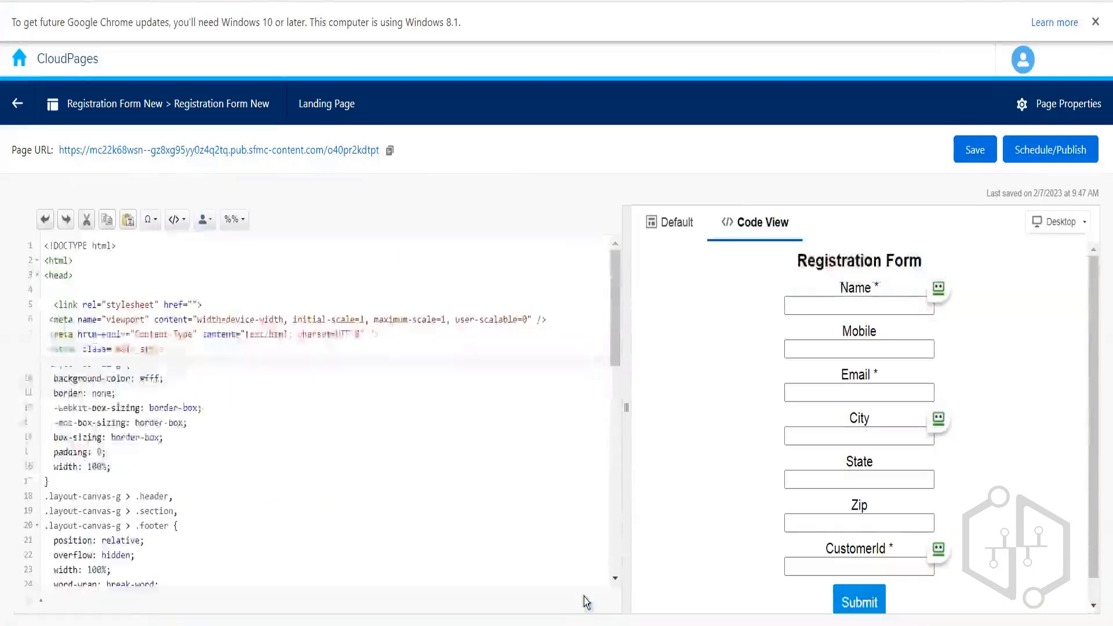
- Publish Registration Form New immediately from Schedule/Publish
click(1046, 155)
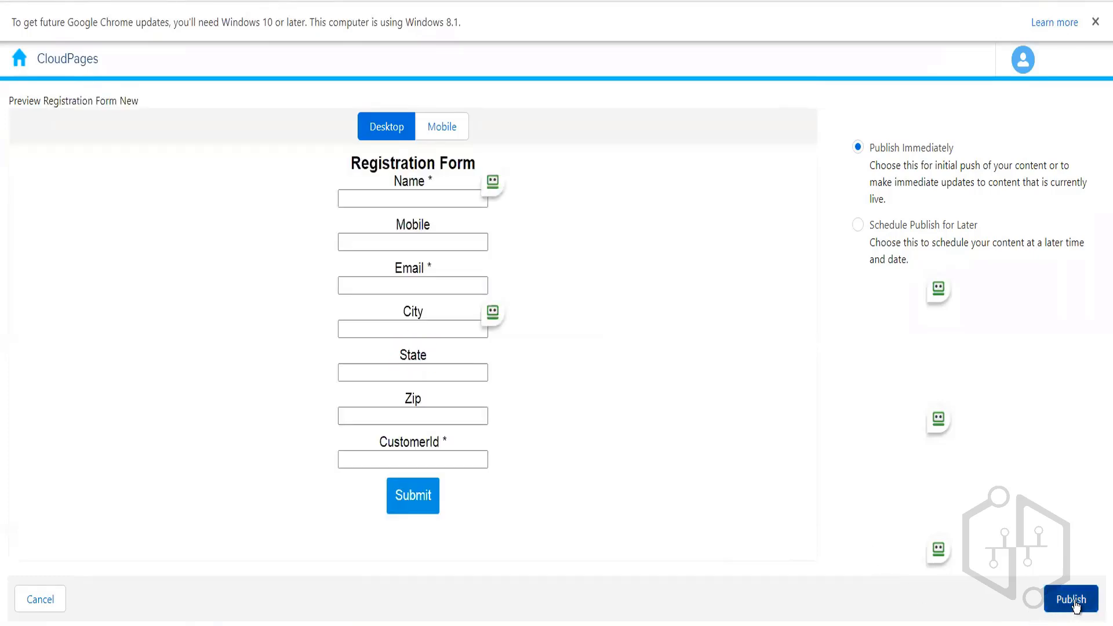
click(1073, 600)
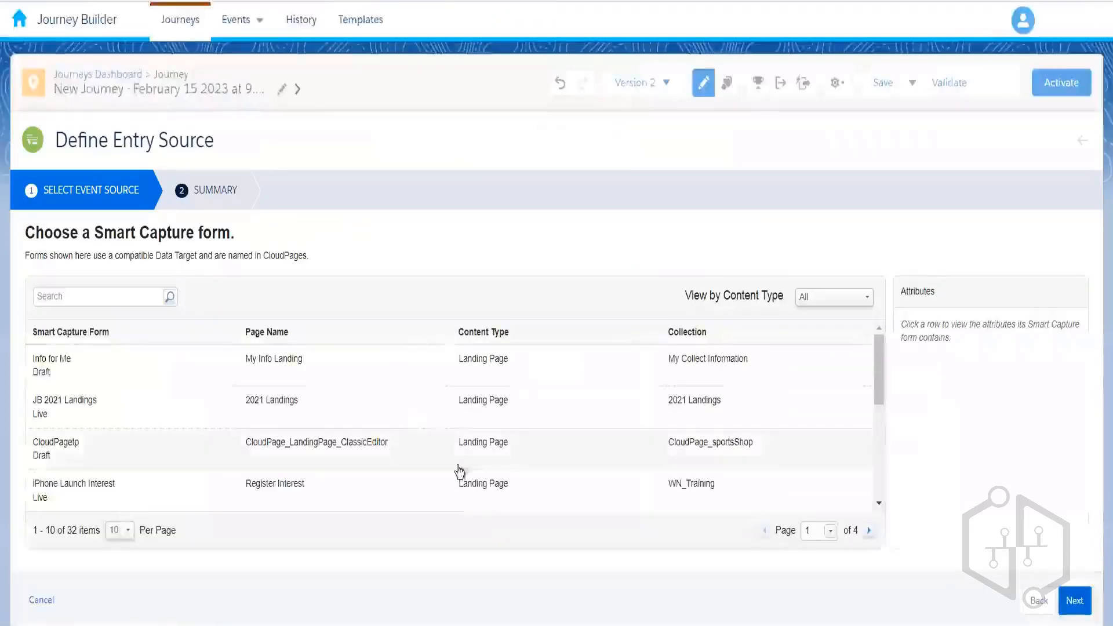
- Discard the entry source setup, reopen it, search 'registration', then clear the search to list 33 forms
click(38, 601)
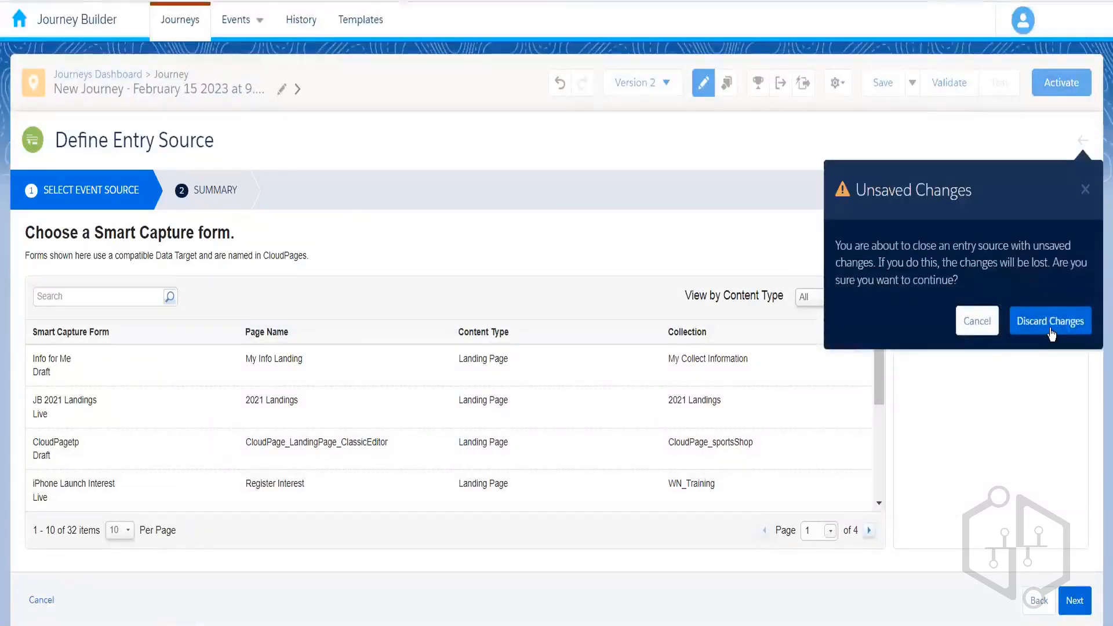
click(1021, 334)
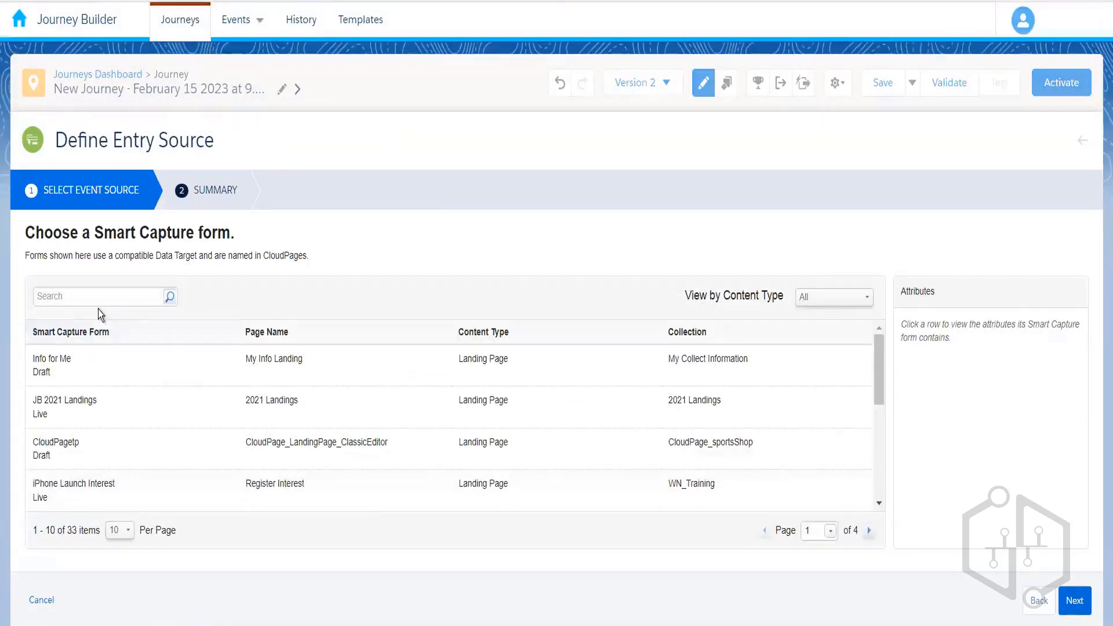
text(registration)
key(Return)
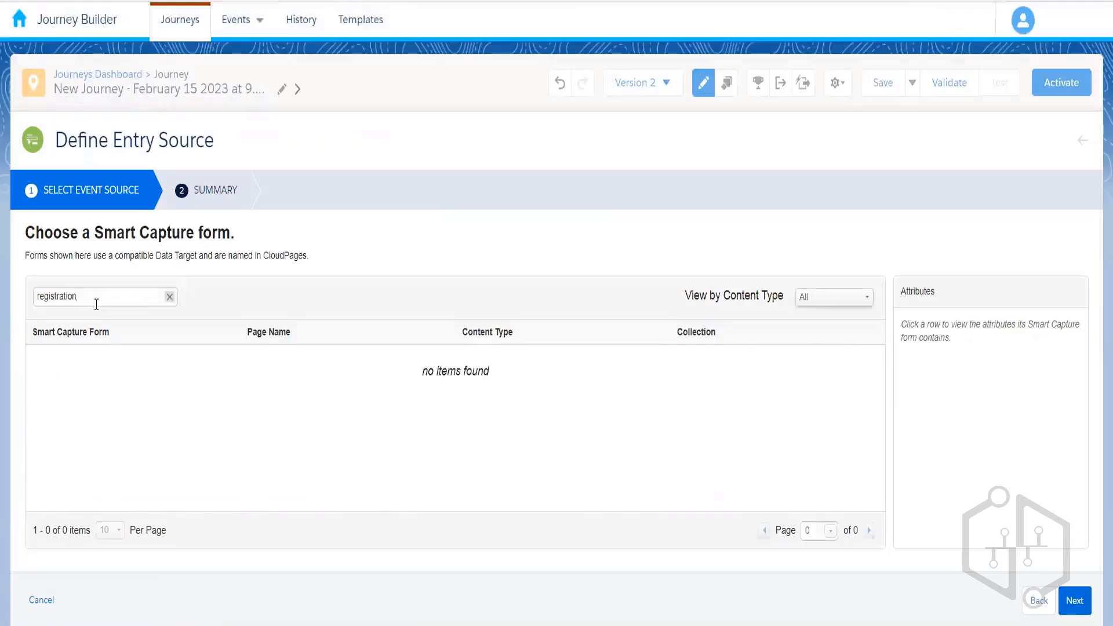
drag(96, 304, 11, 304)
key(BackSpace)
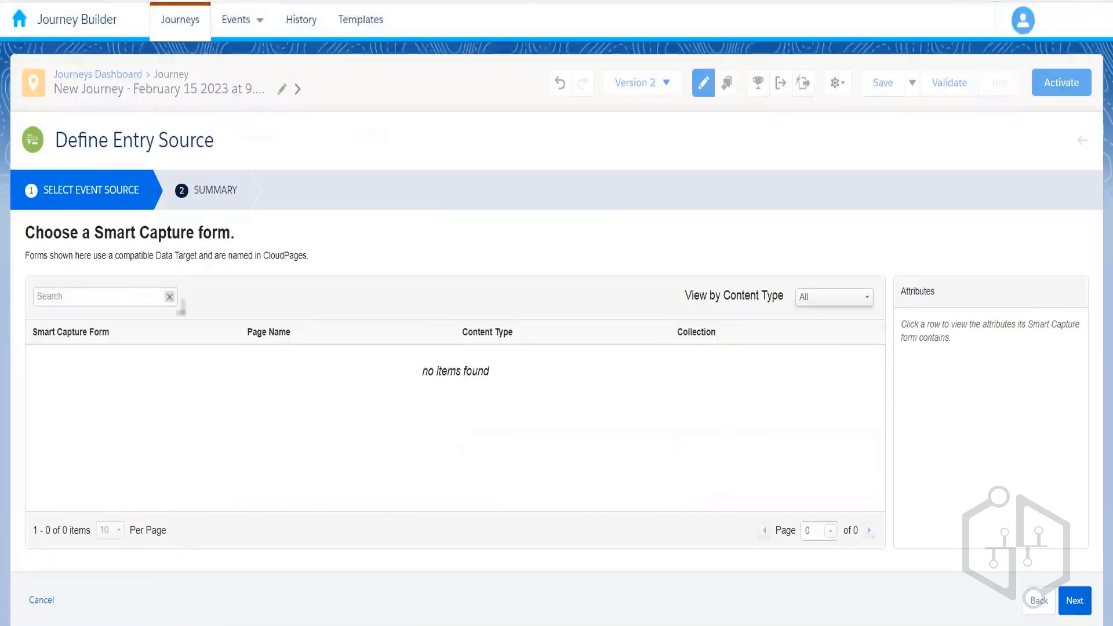
click(169, 296)
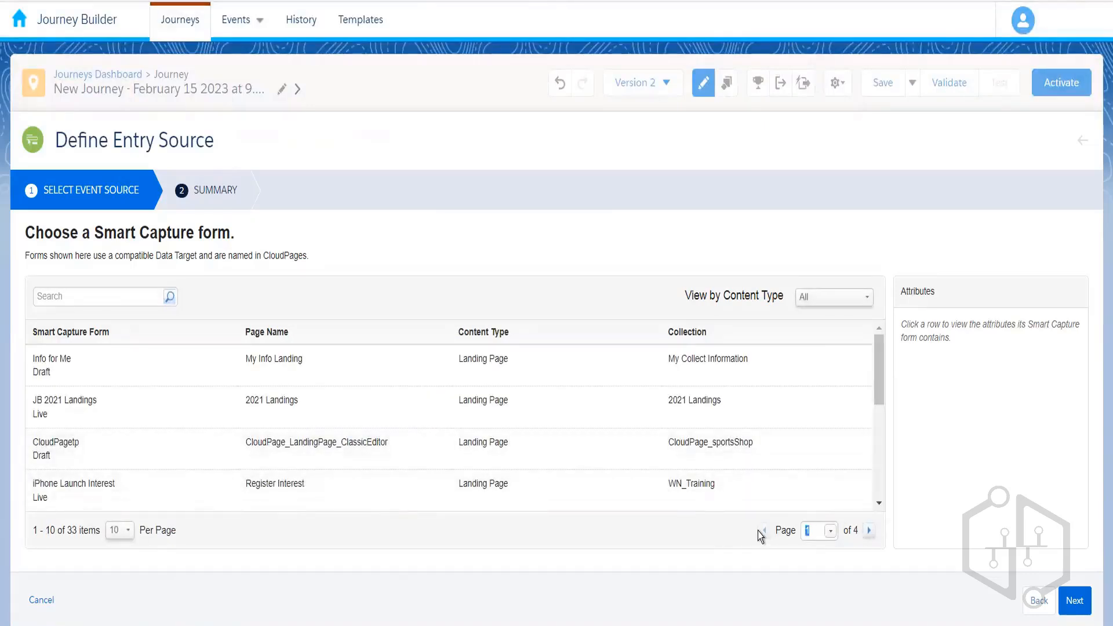
- On page 4 of the form list, pick the RegistrationForm Smart Capture form and finish the entry source setup
text(4)
key(Return)
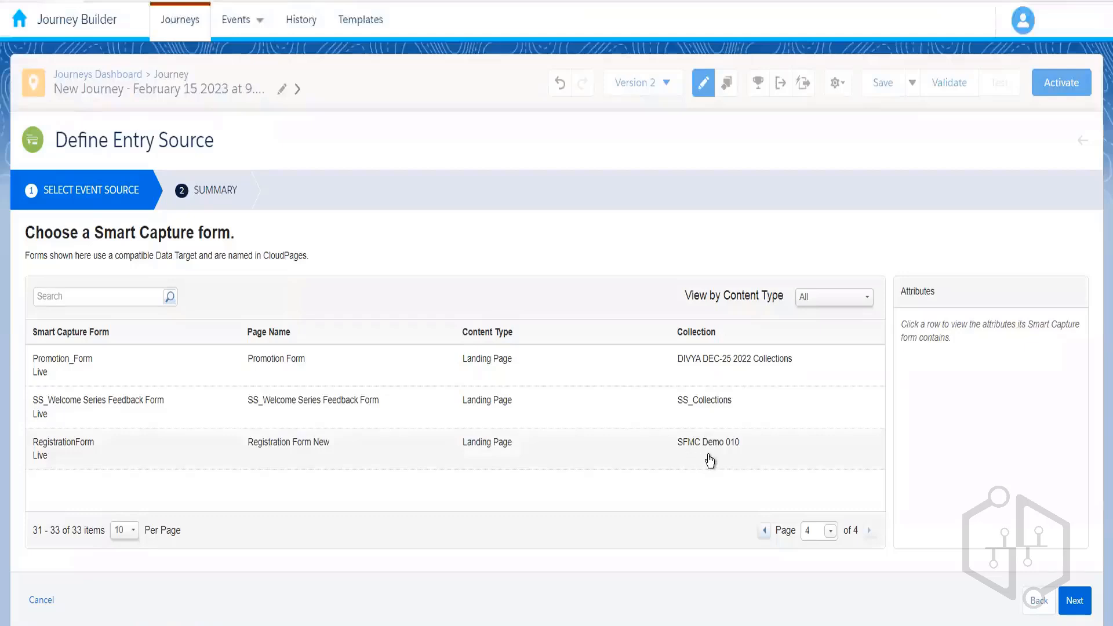
click(175, 464)
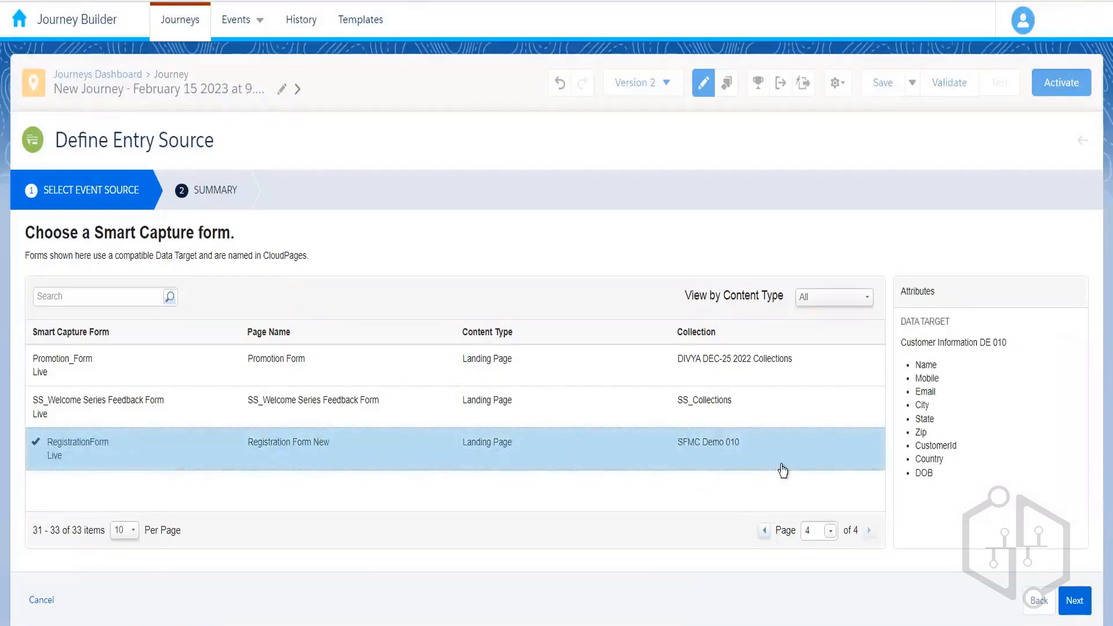
click(1082, 614)
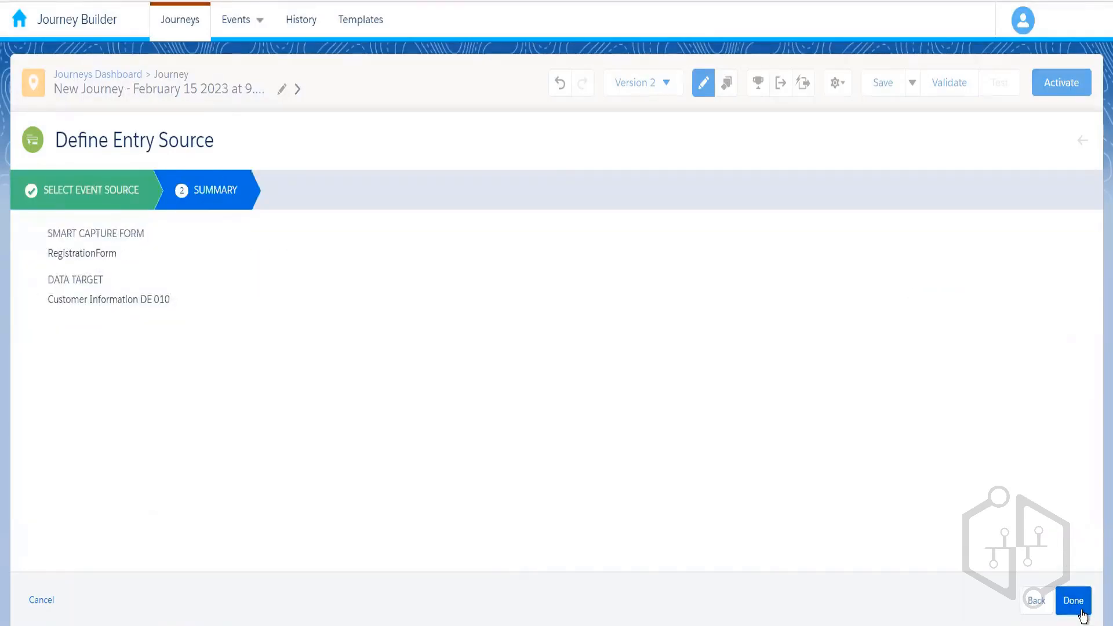
click(1074, 601)
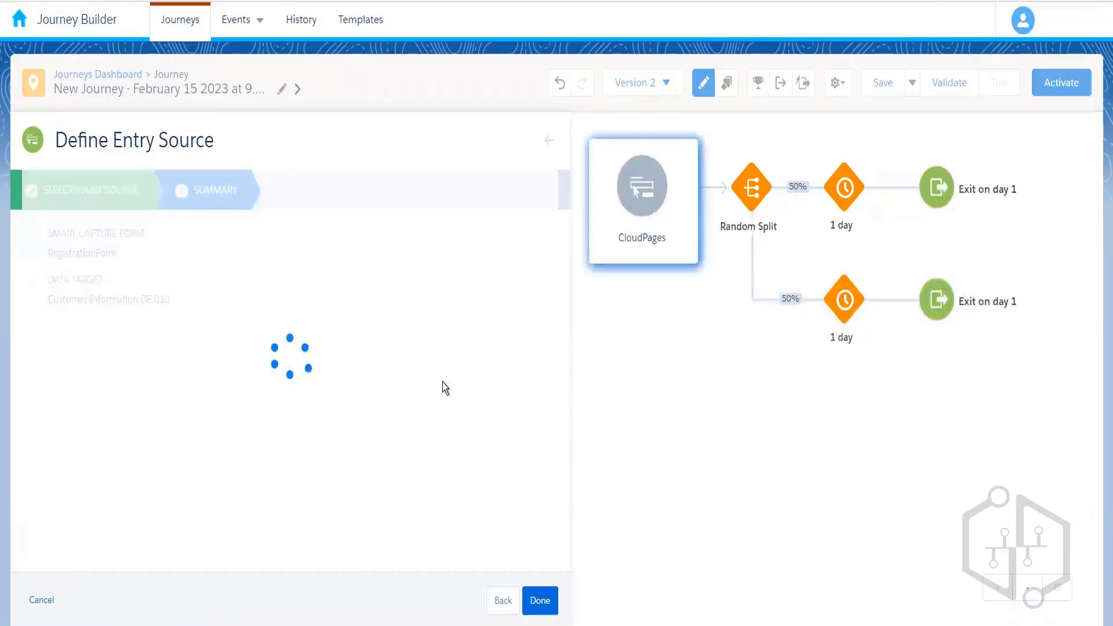
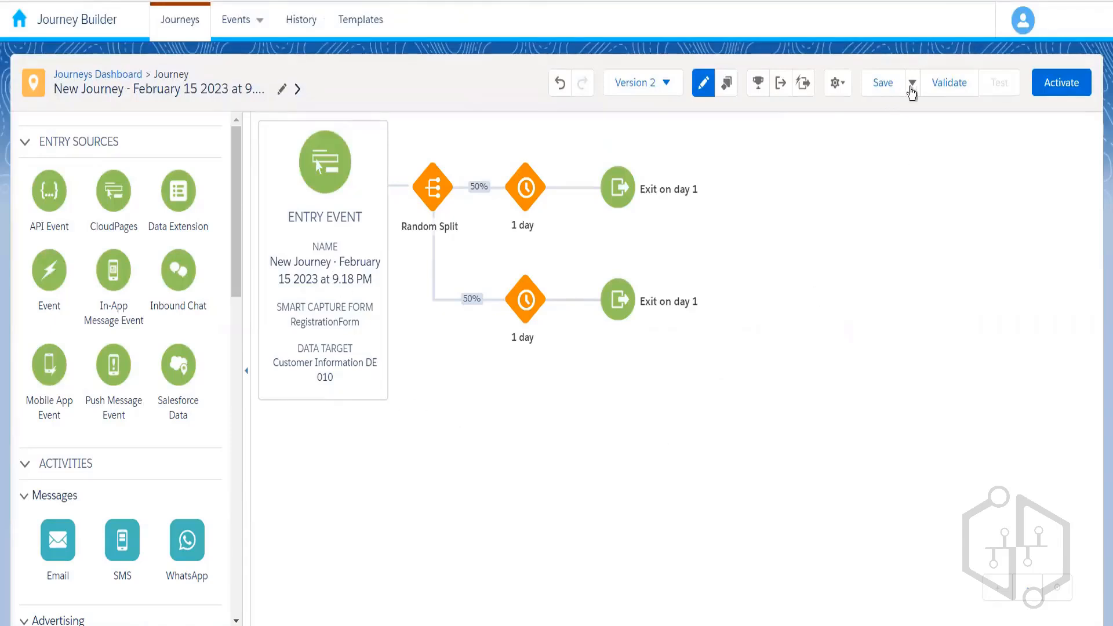
- Save the February 15 2023 journey version 2 and activate it, confirming in the Activate Journey dialog
click(879, 87)
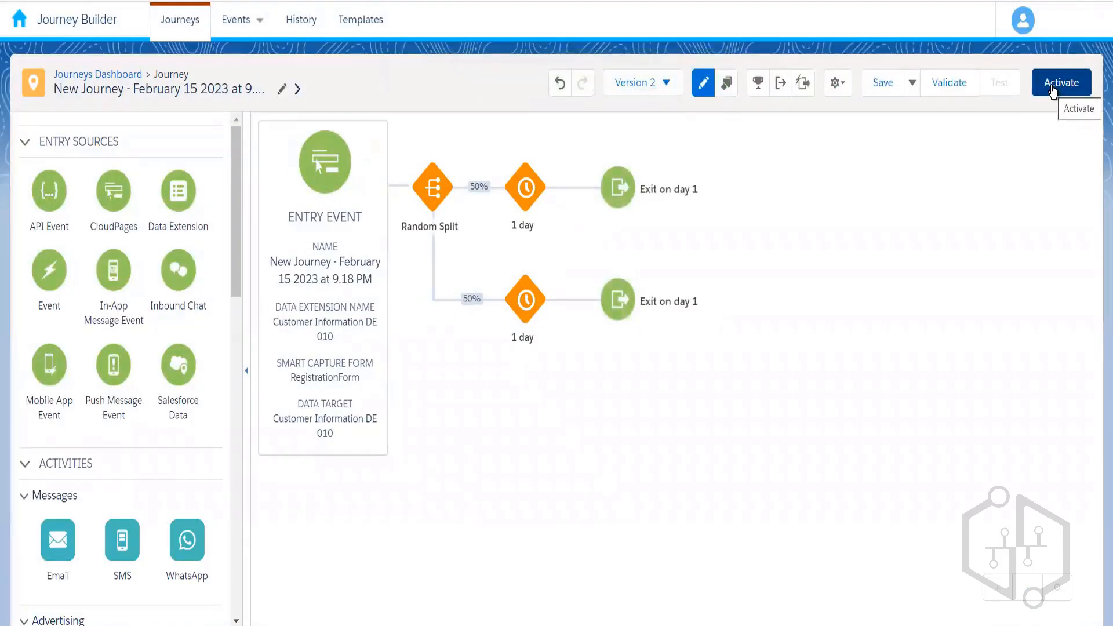
click(1052, 87)
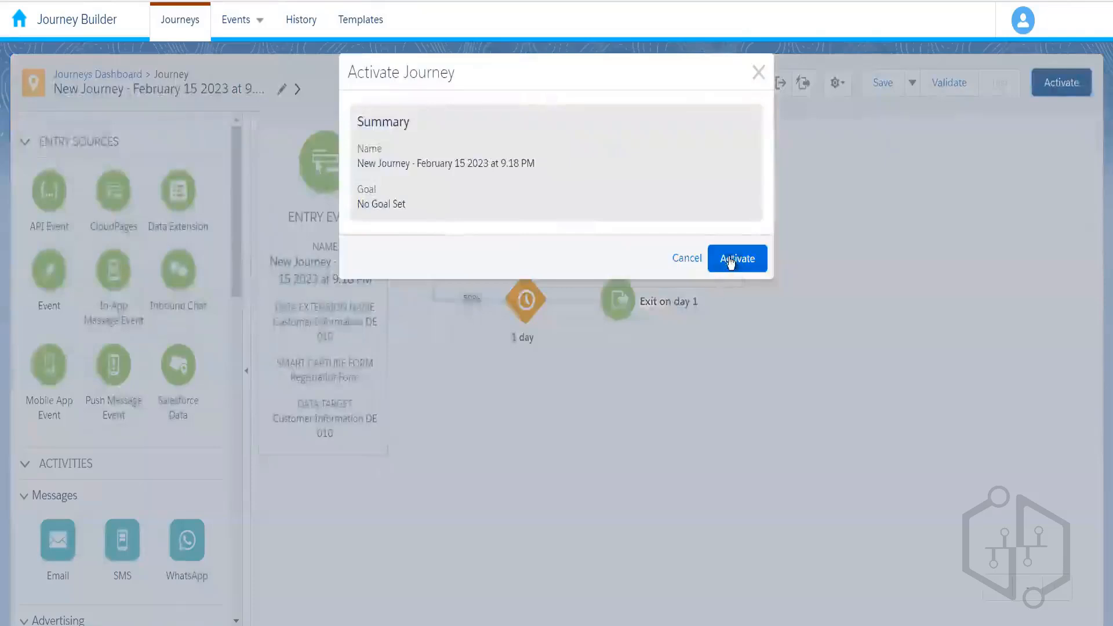
click(732, 262)
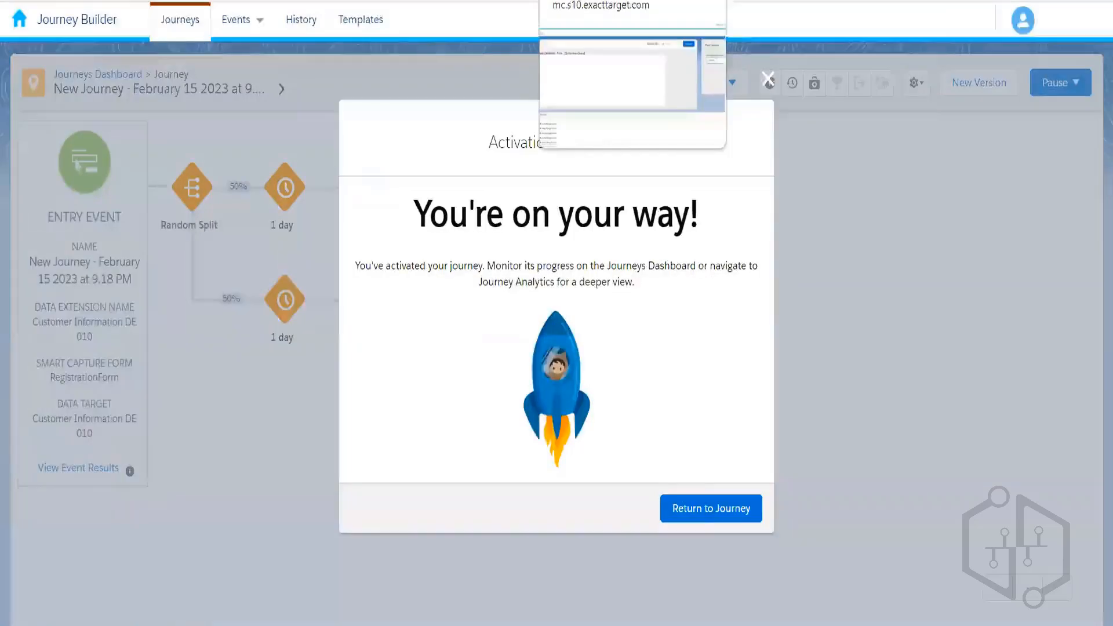
- Return to the journey, then enter 'Journey Builder Demo' as the registration form's Name
click(711, 509)
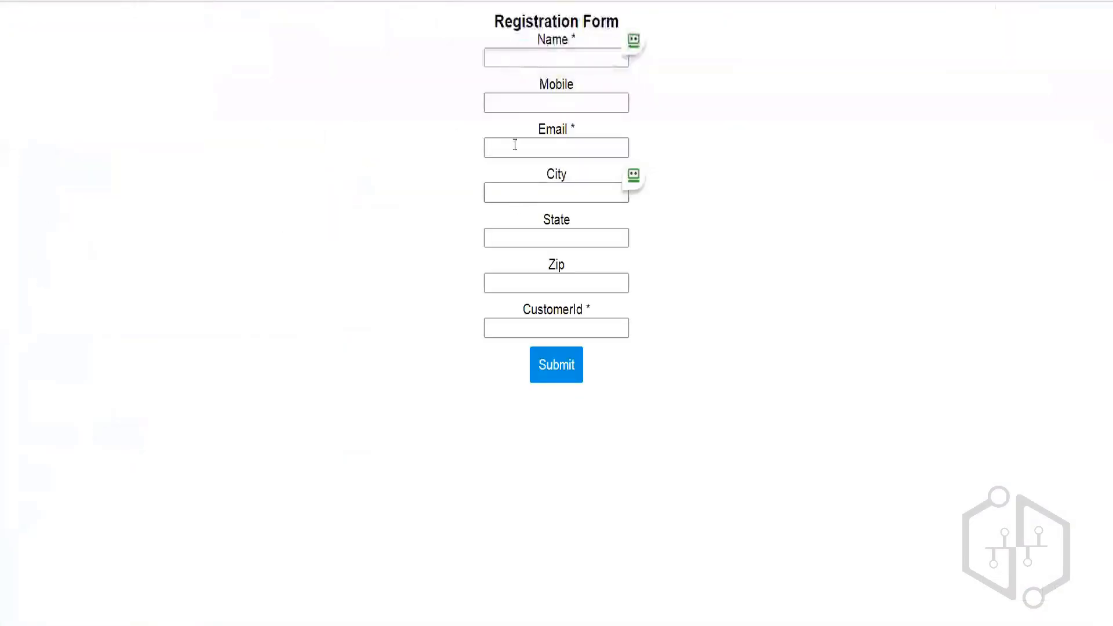
click(522, 63)
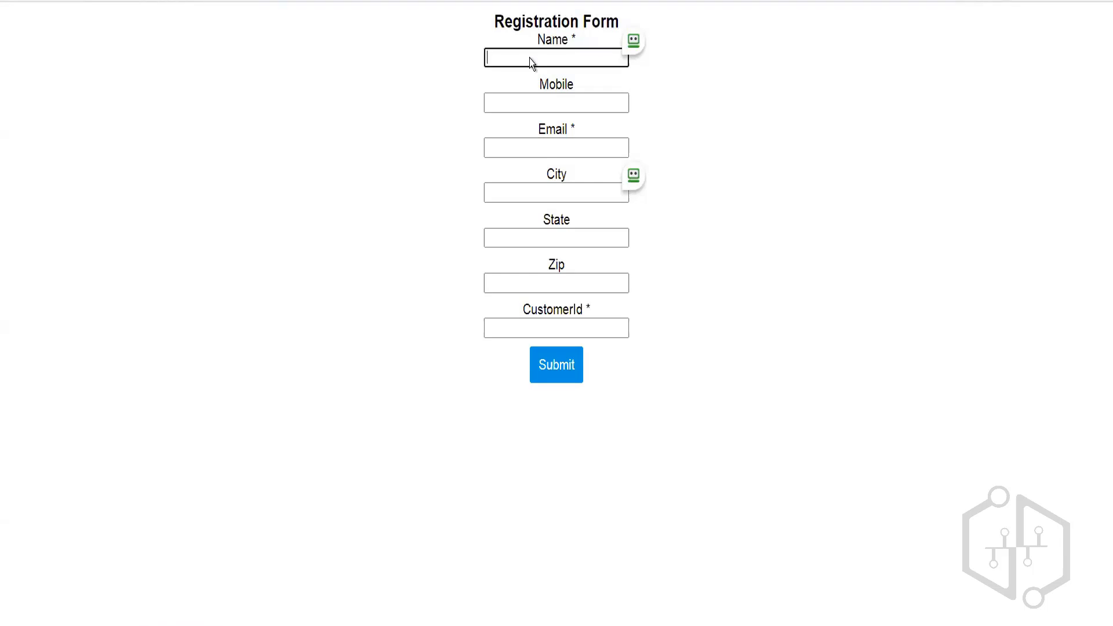
click(528, 100)
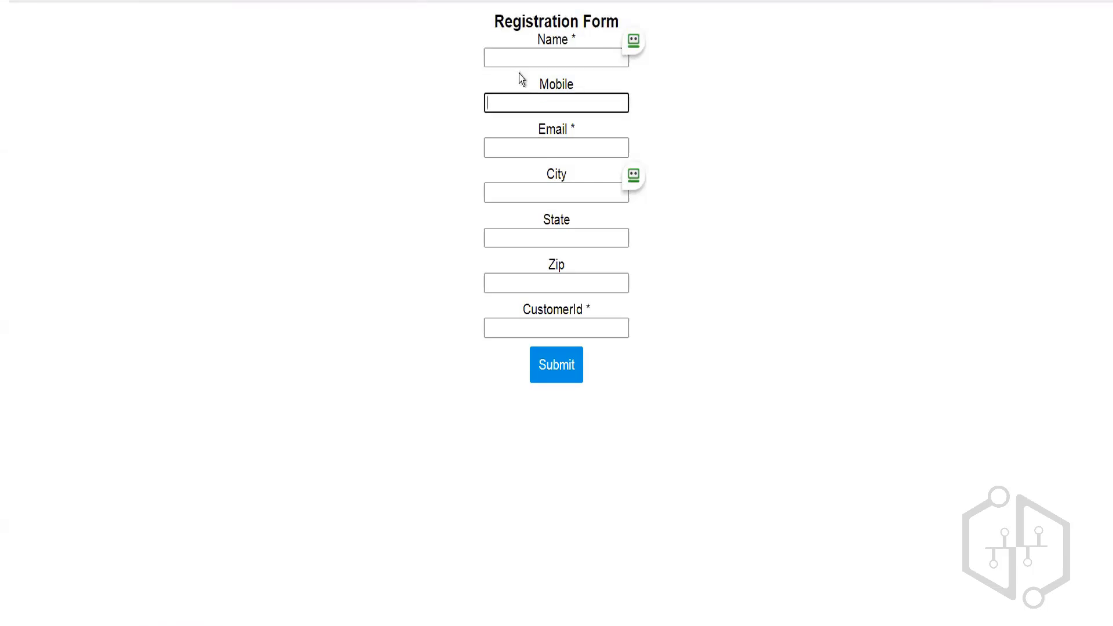
click(516, 55)
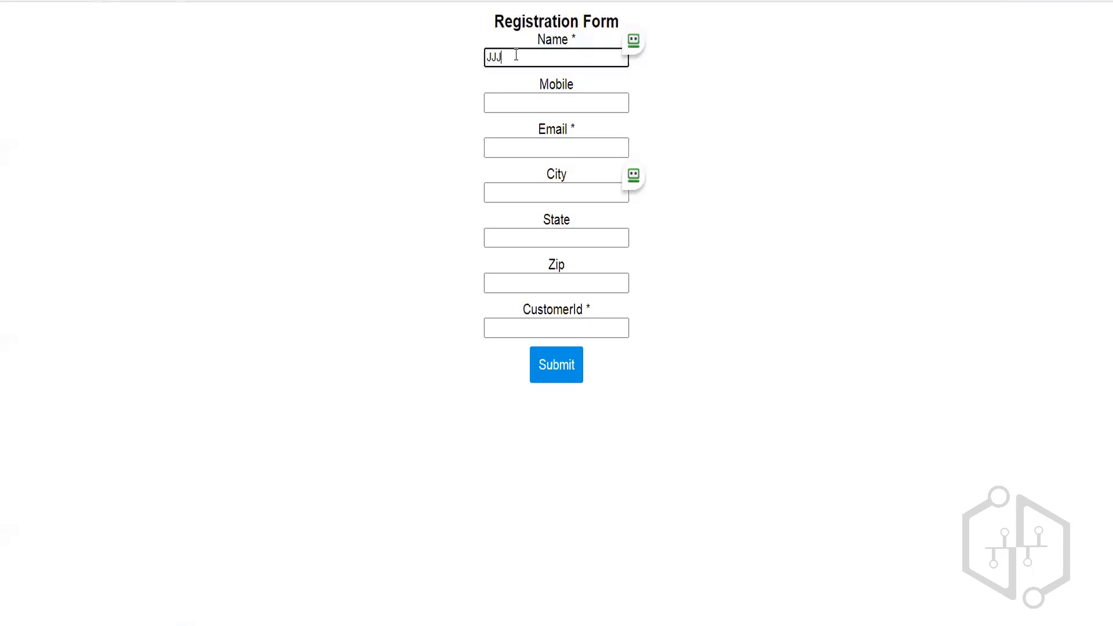
key(BackSpace)
key(BackSpace)
text(ourney Builder Demo)
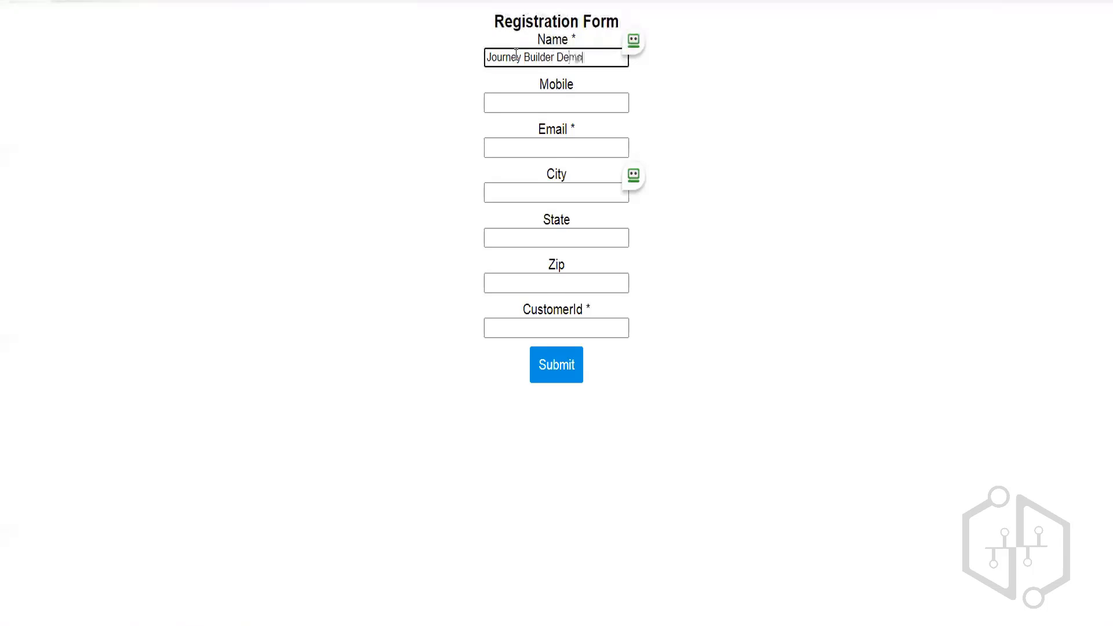
- Fill in the form's mobile number, test e-mail address and customer ID fields
click(540, 104)
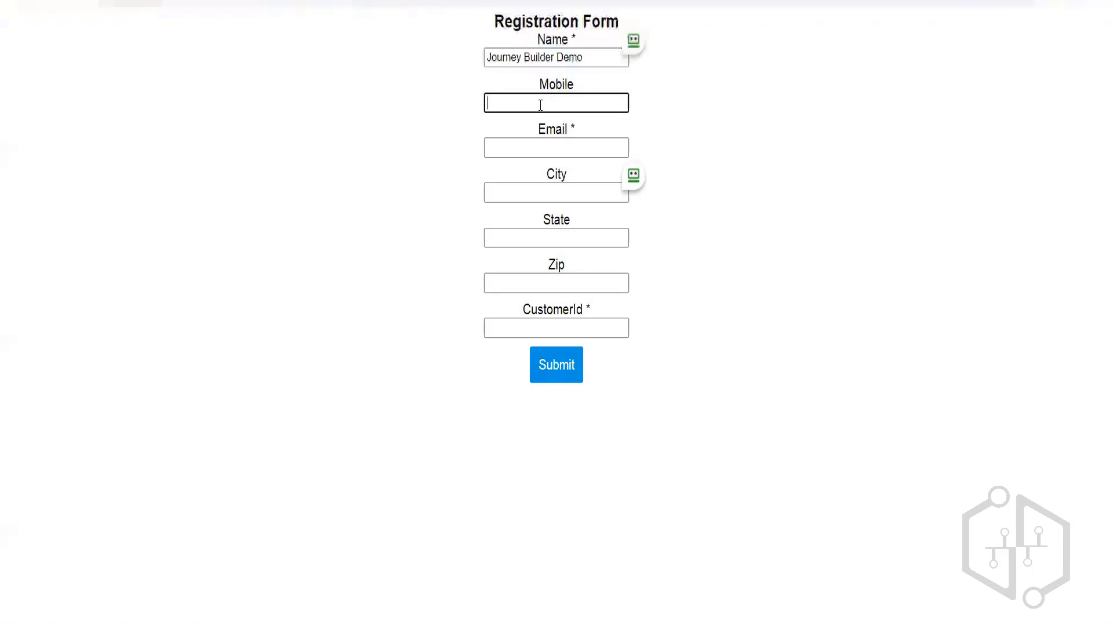
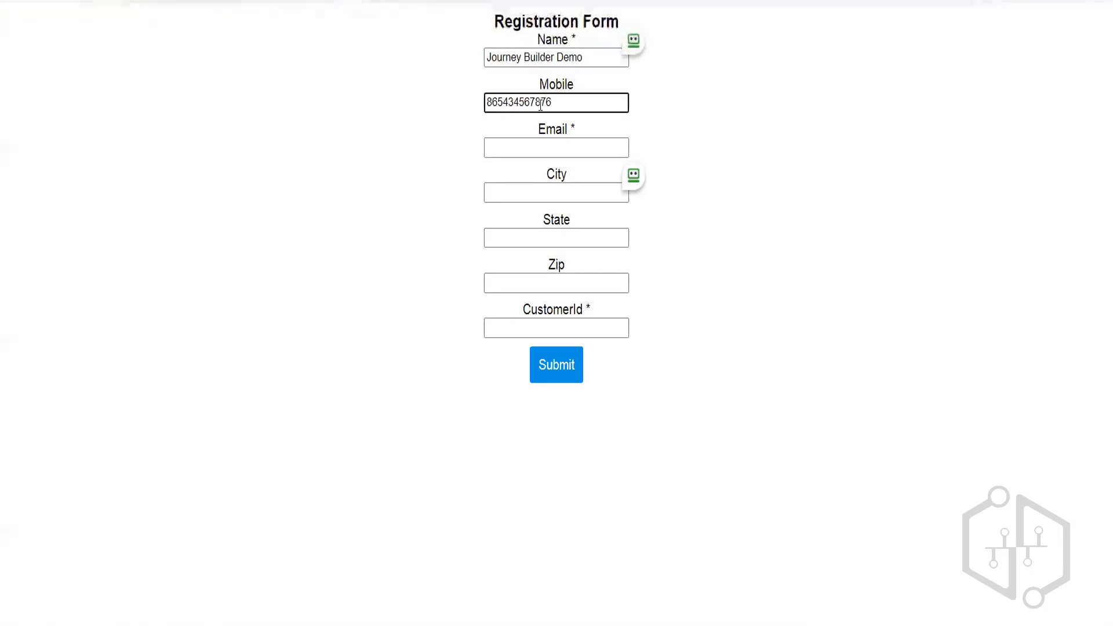
key(Tab)
text(t)
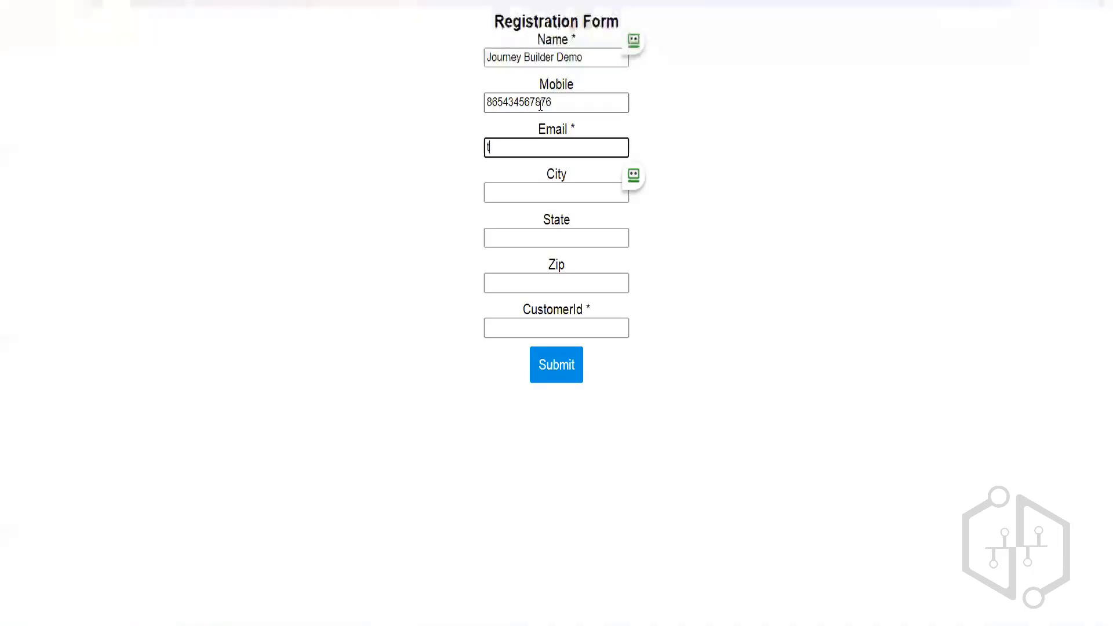
text(est2)
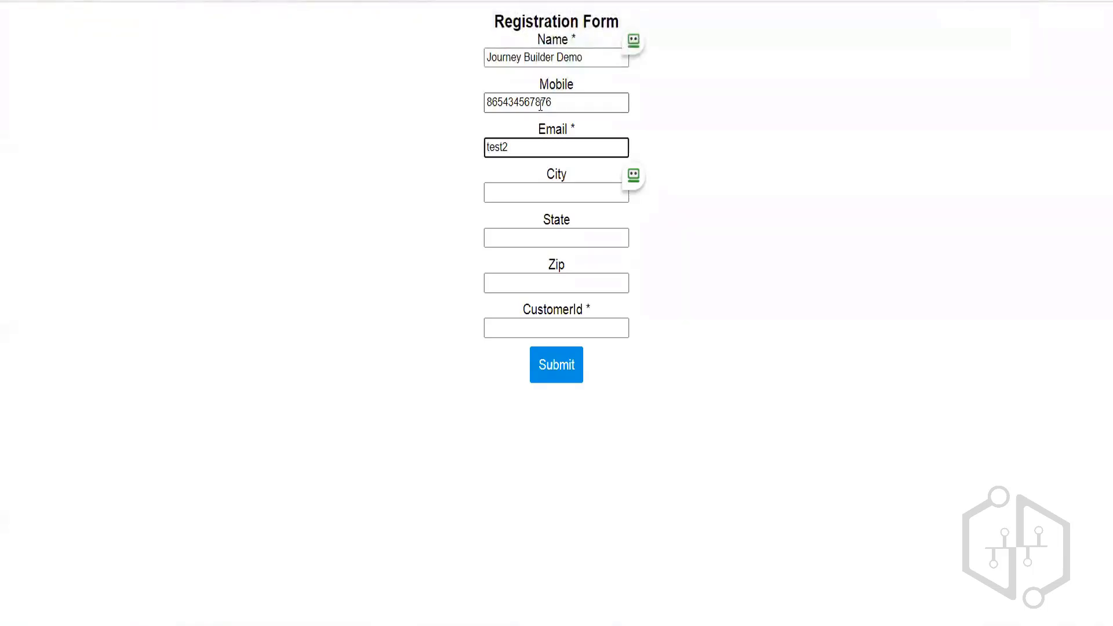
text(@exam)
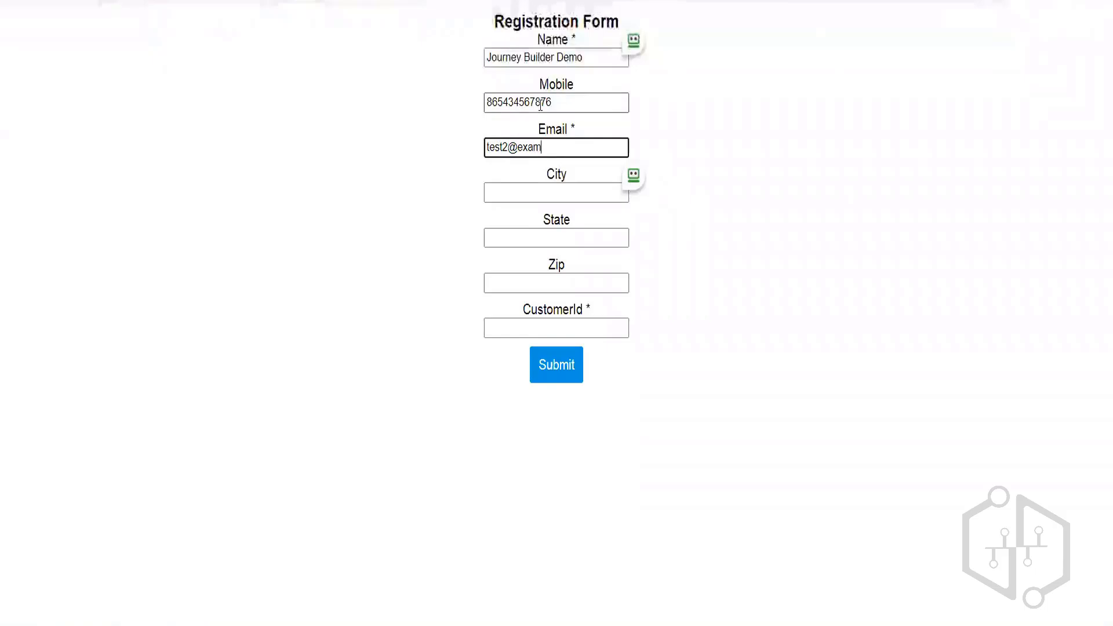
text(ple.com)
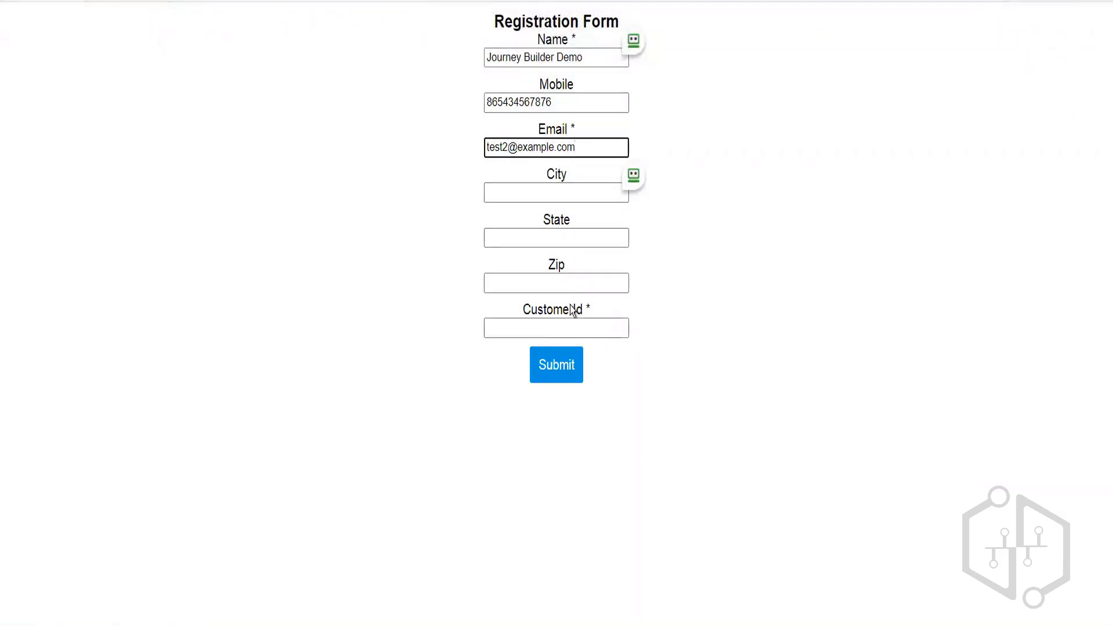
click(564, 327)
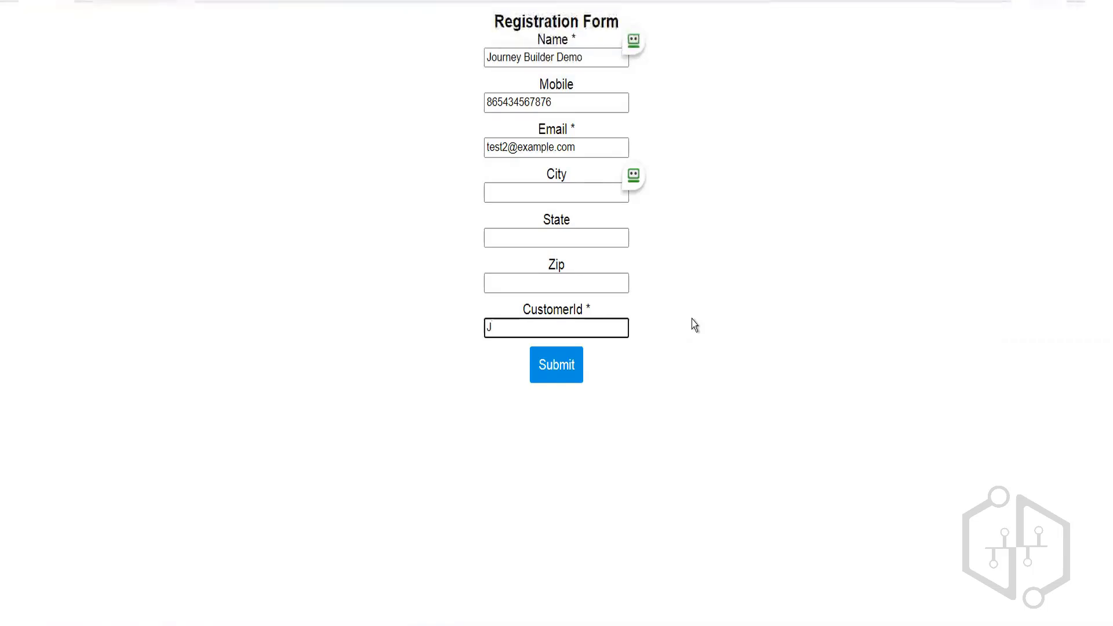
text(-002)
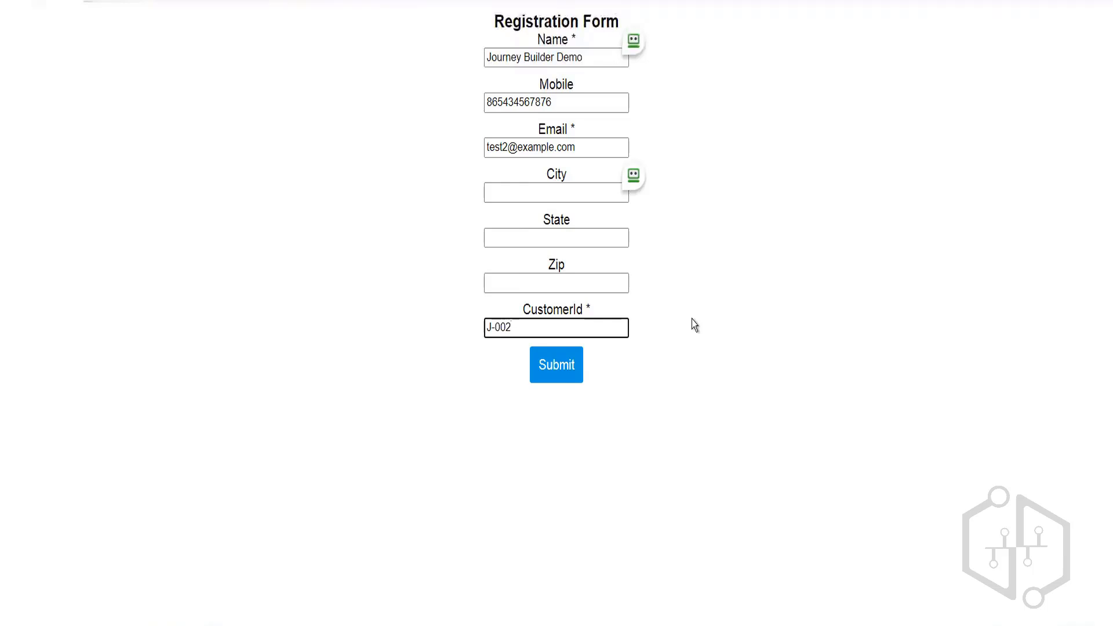
click(596, 442)
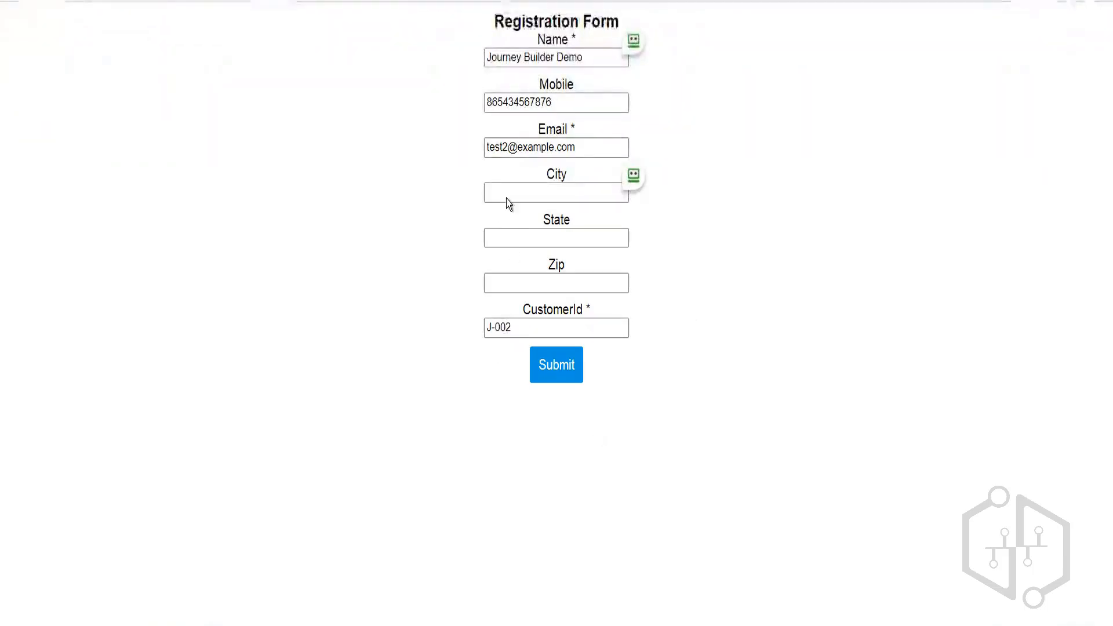
- Submit the registration form and check the journey's entry results twice, still 0 contacts evaluated and accepted
click(560, 372)
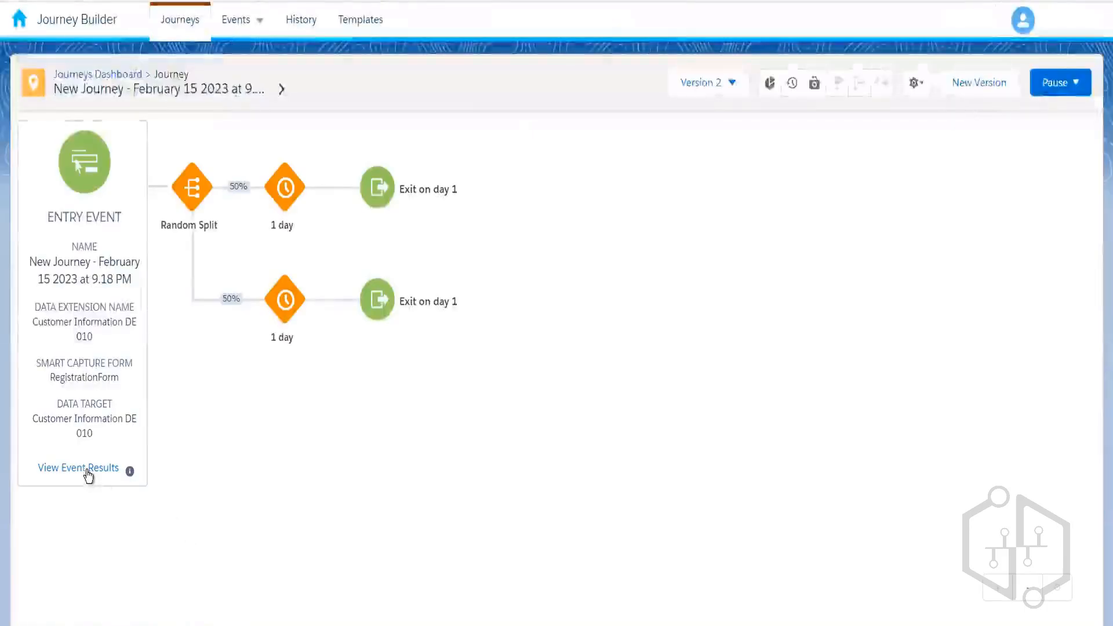
click(88, 471)
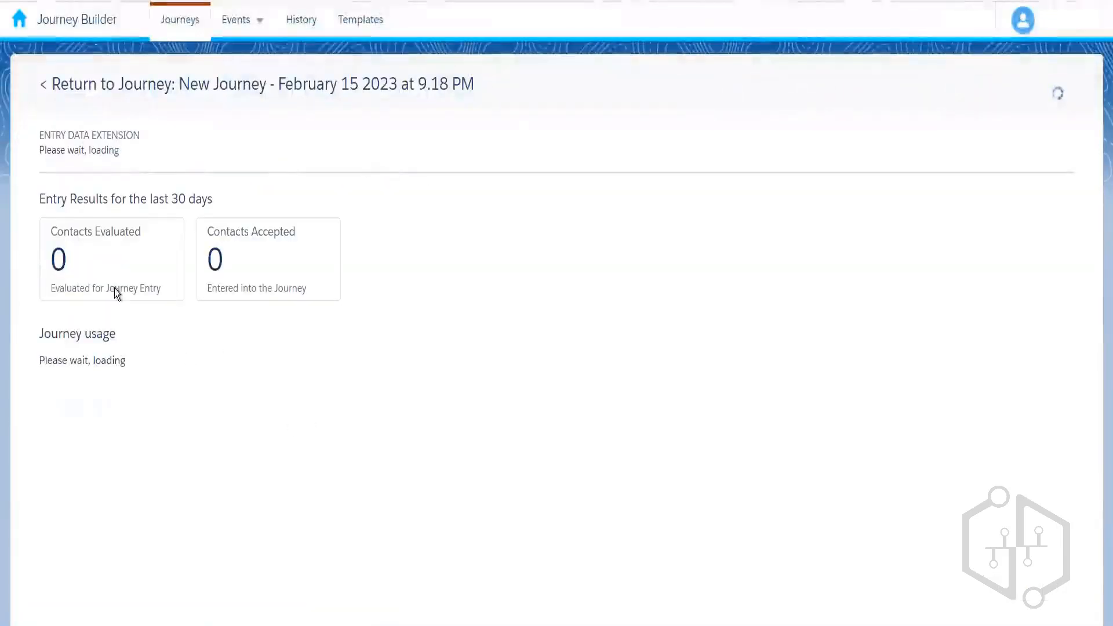
click(186, 83)
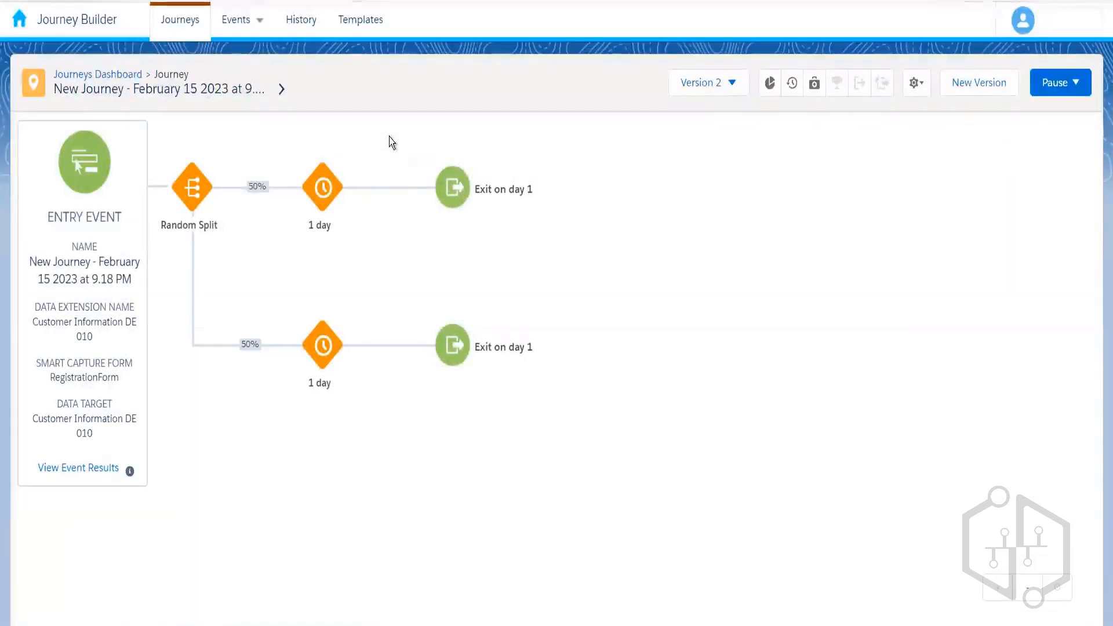
click(92, 468)
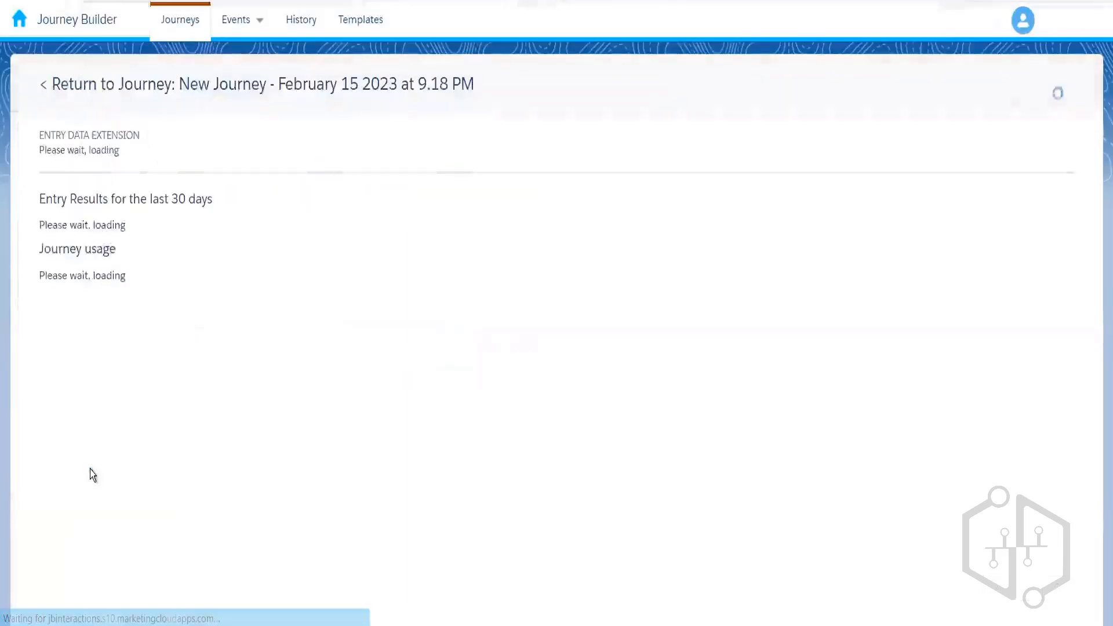
click(162, 88)
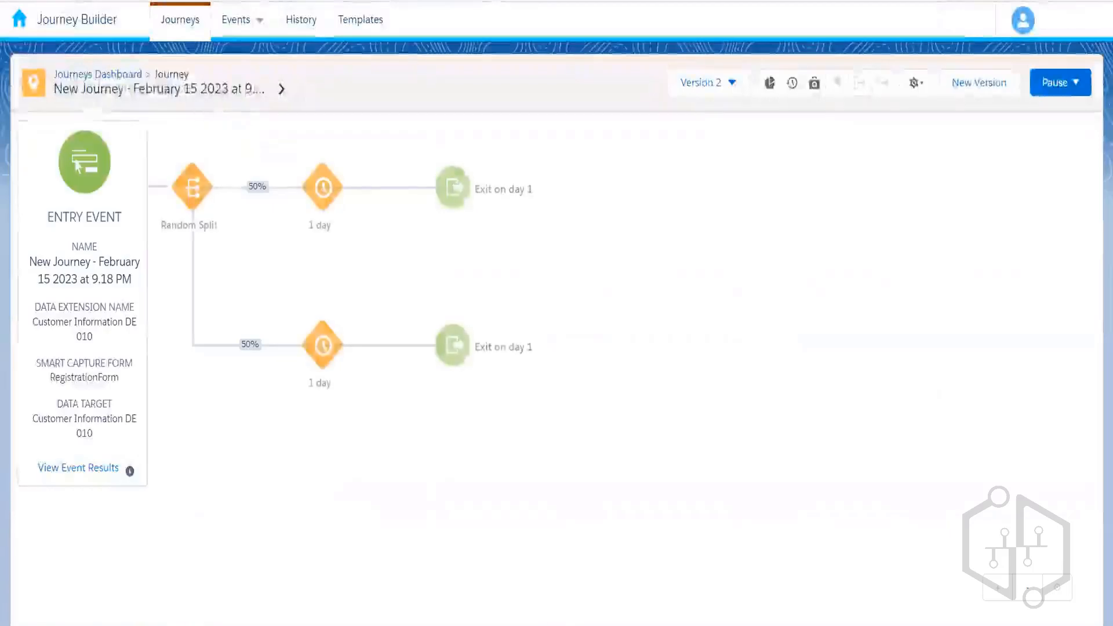
- Reopen the February 15 journey from the Journeys Dashboard and view its entry results
click(129, 76)
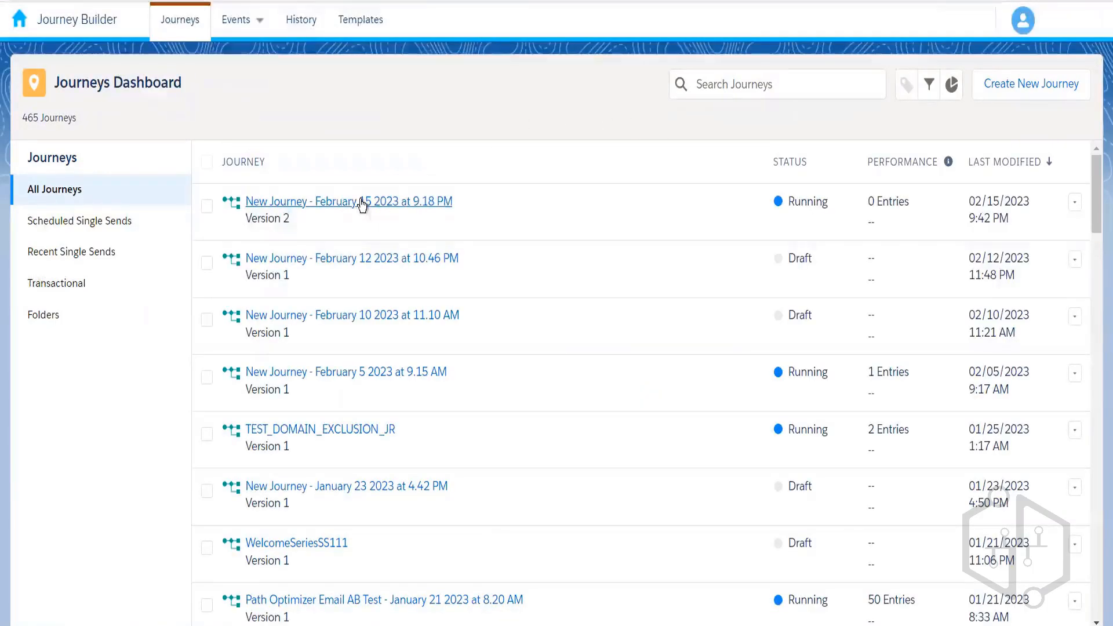
click(362, 203)
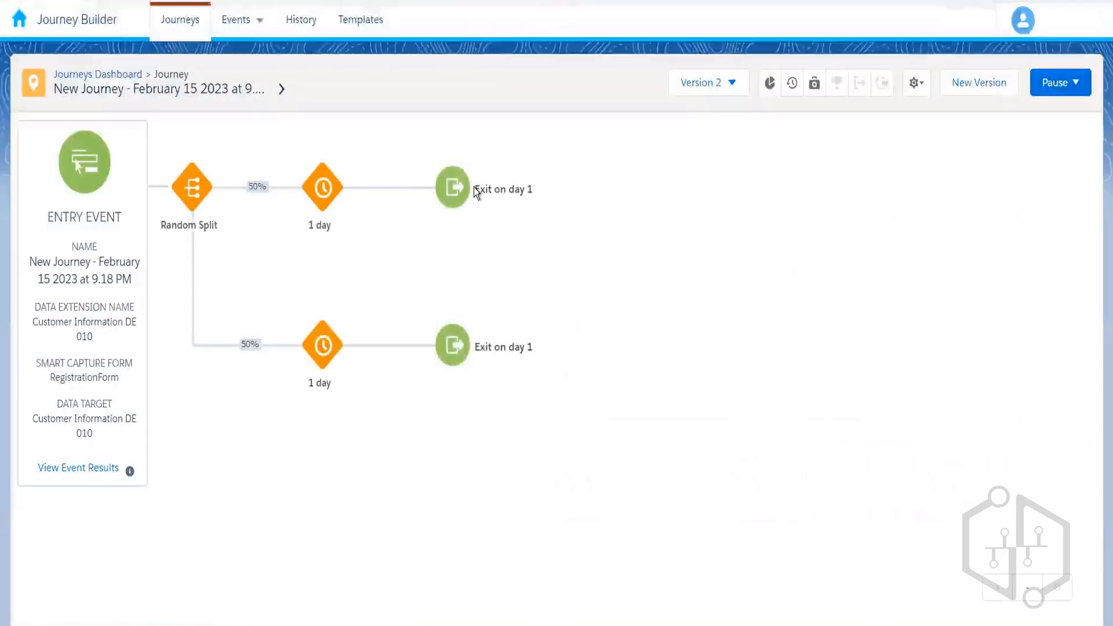
click(89, 471)
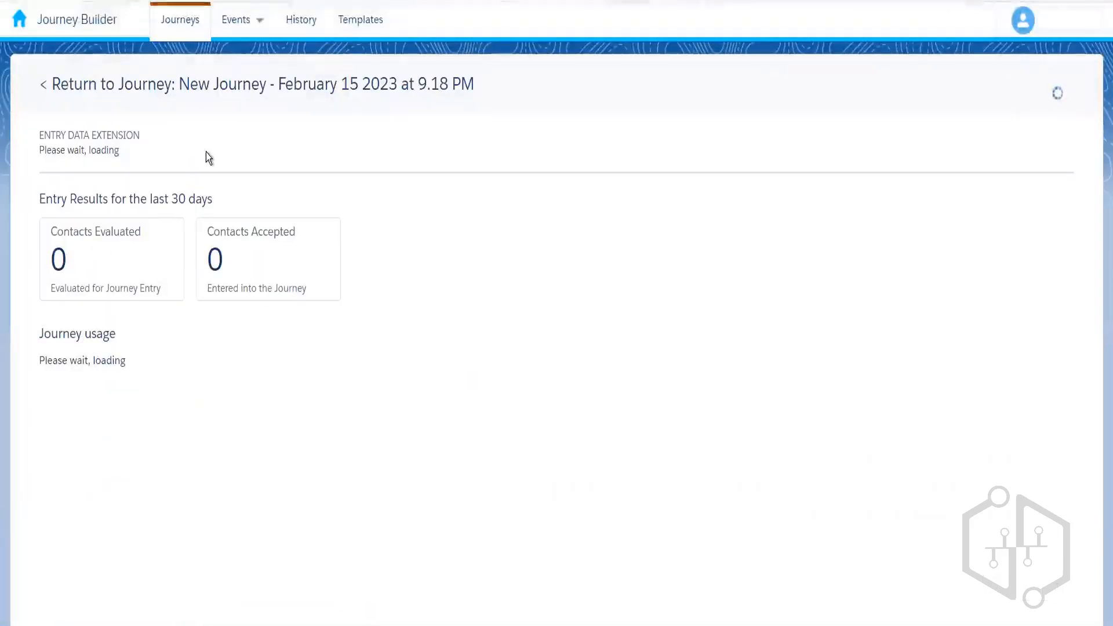
click(189, 86)
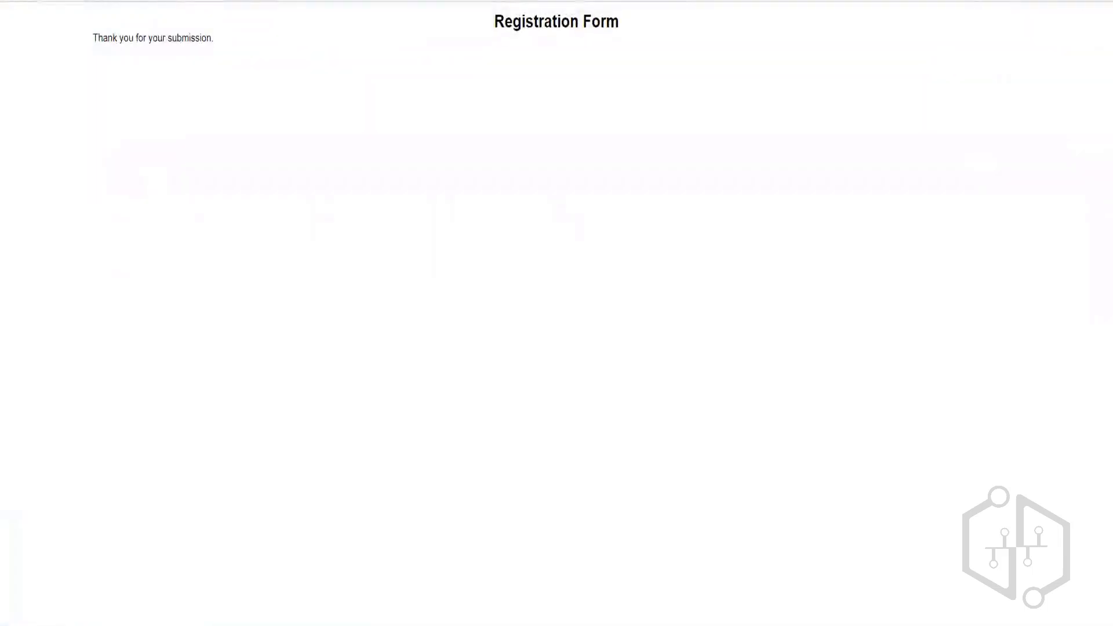
- Reload the form page's tab, then recheck the entry results, still 0 contacts
right_click(26, 1)
click(92, 67)
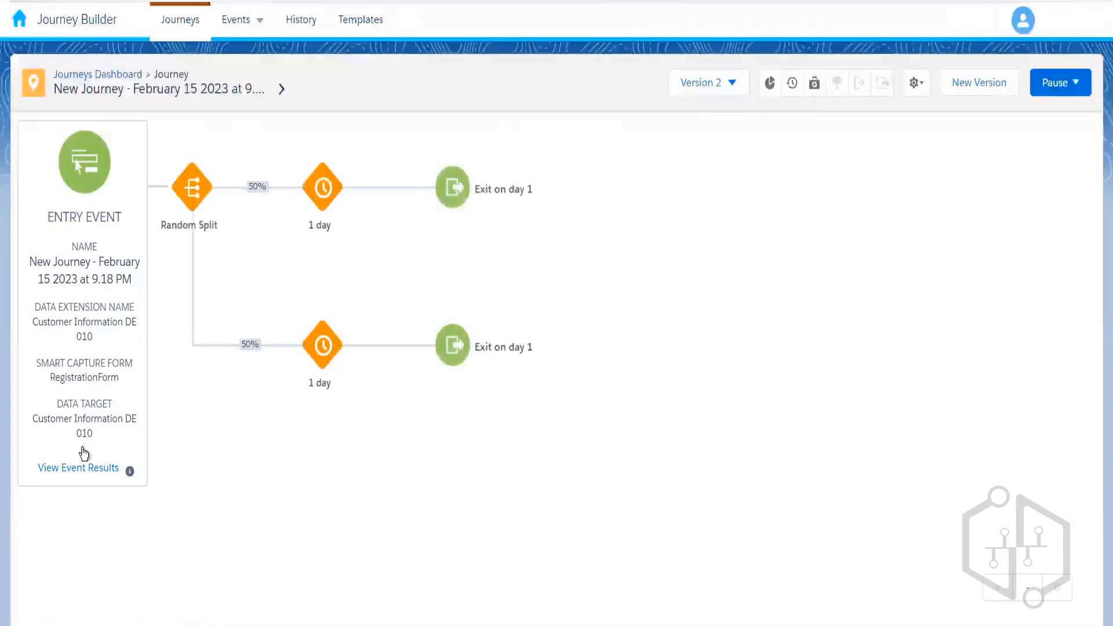
click(85, 468)
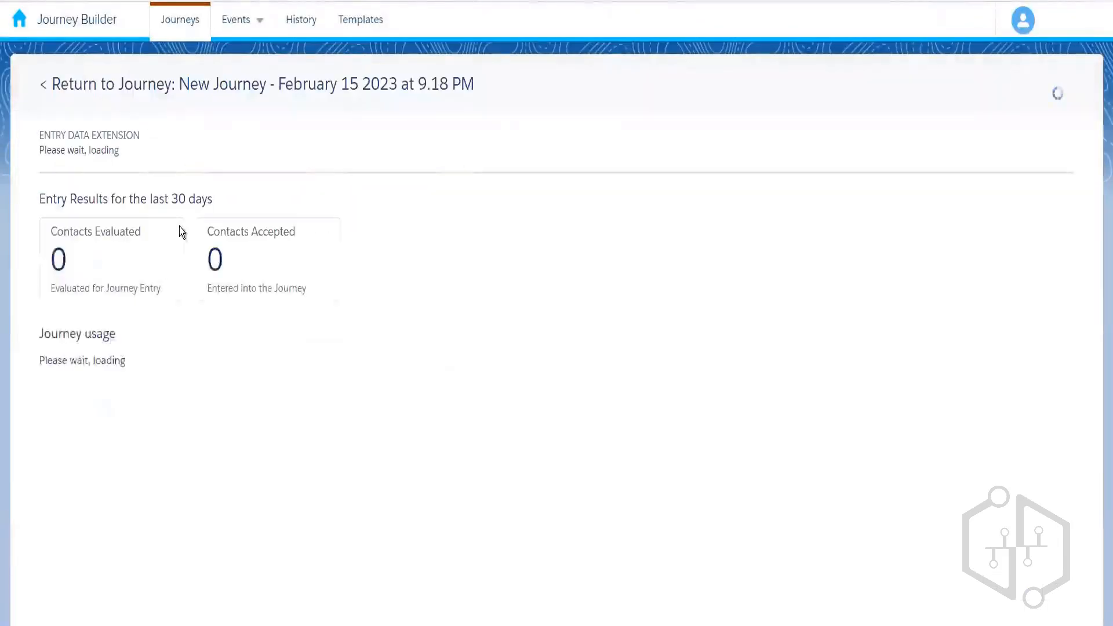
click(170, 82)
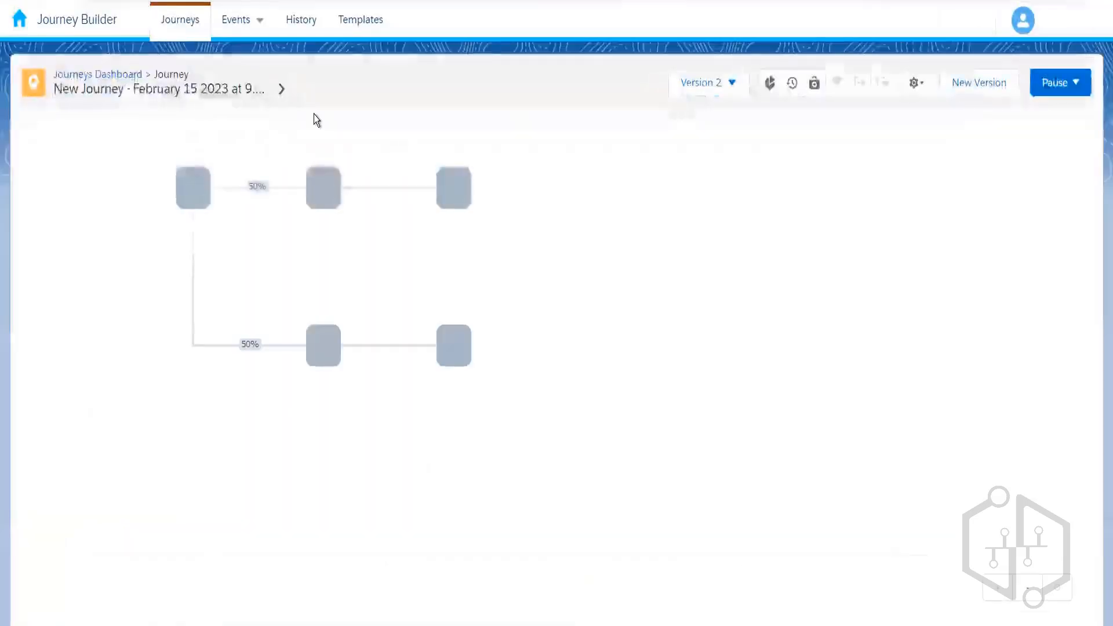
- Switch to Email Studio and reopen the New Journey - February 15 2023 at 9.18 PM
click(105, 74)
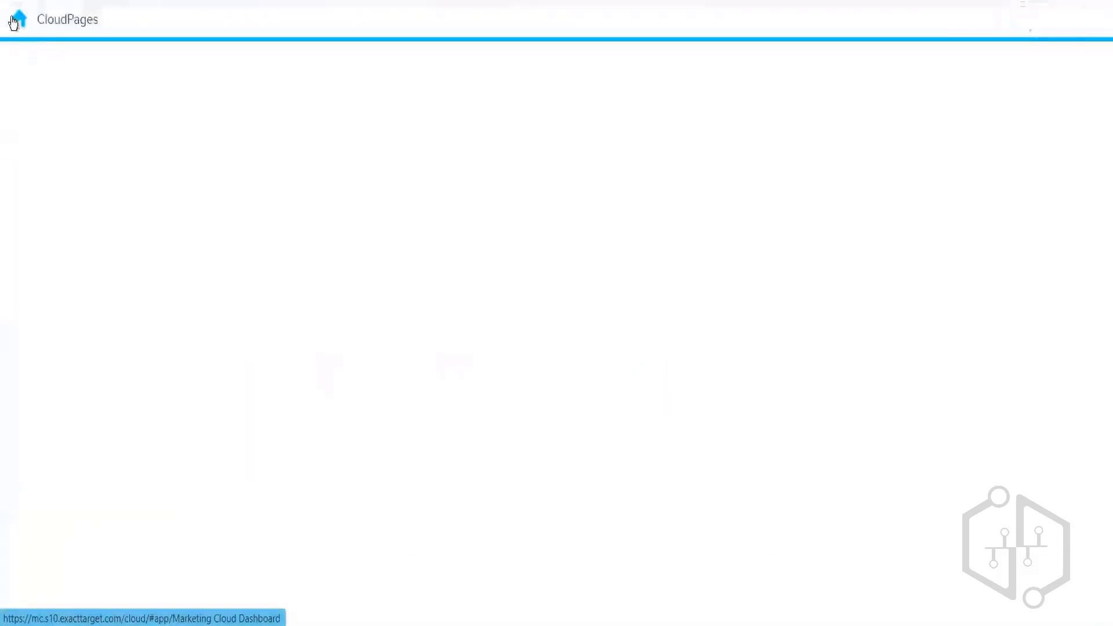
mouse_move(19, 19)
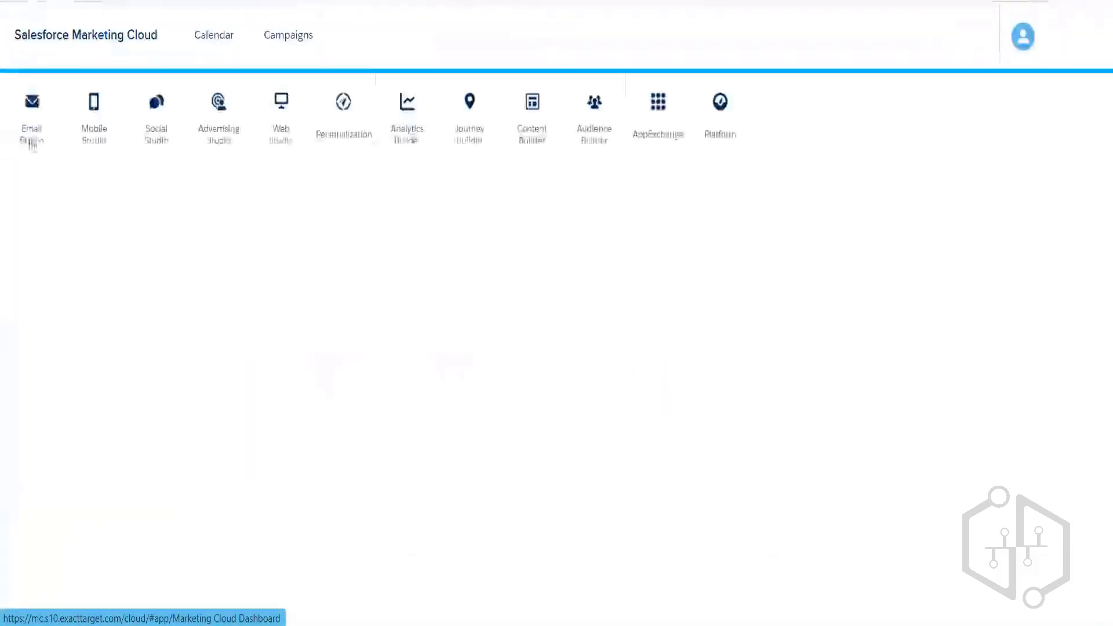
mouse_move(32, 140)
click(40, 176)
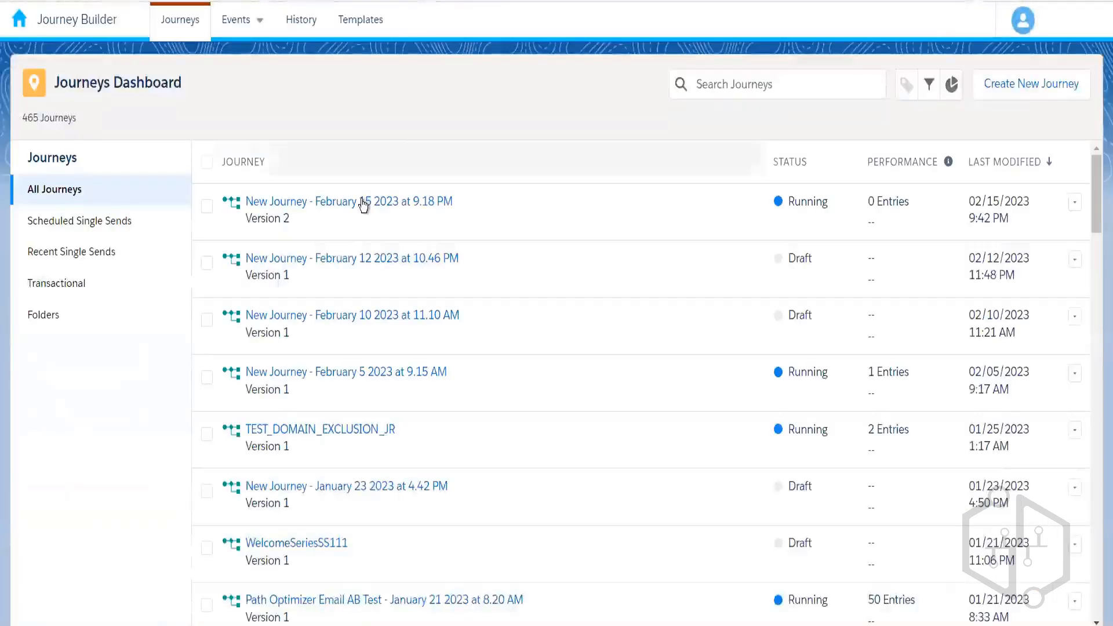
click(363, 203)
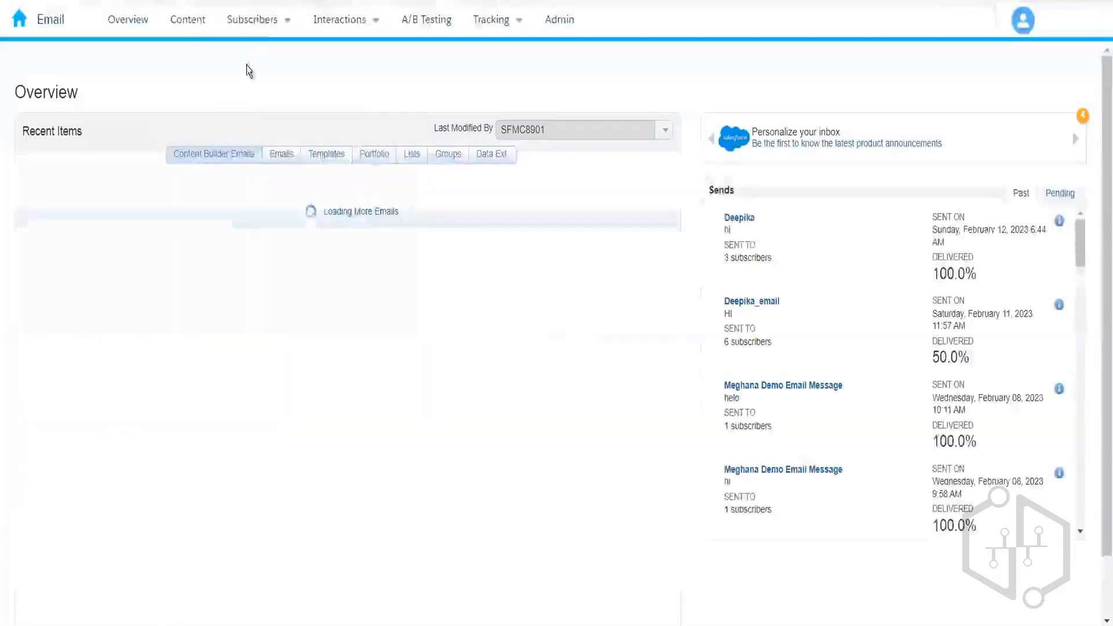
- Open Customer Information DE 010 in the 010_Rahul folder and show its records
mouse_move(252, 19)
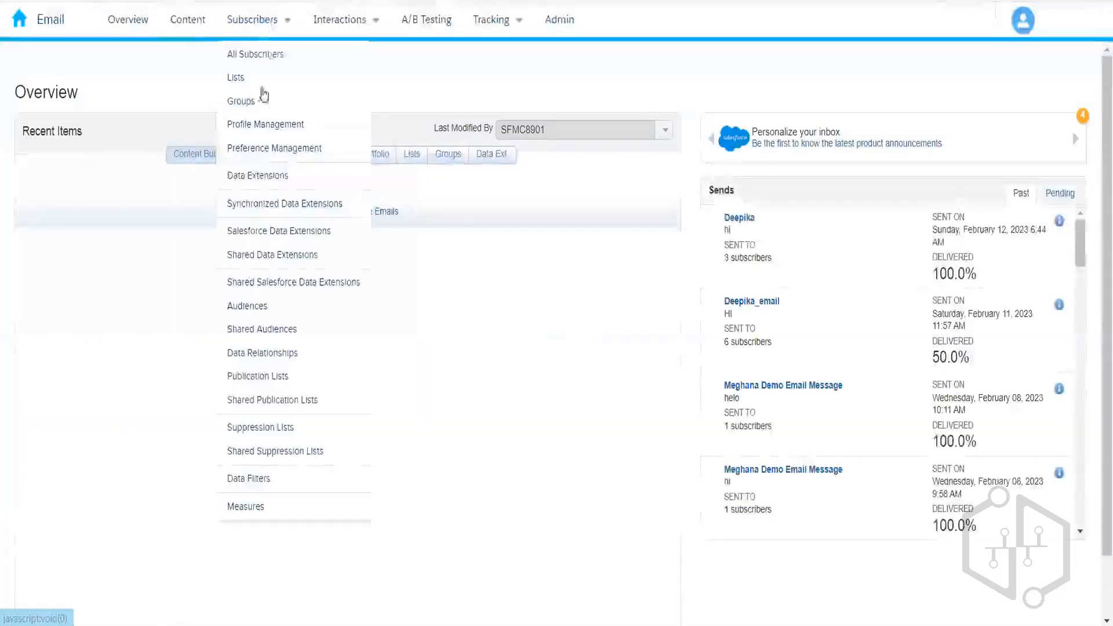
click(259, 177)
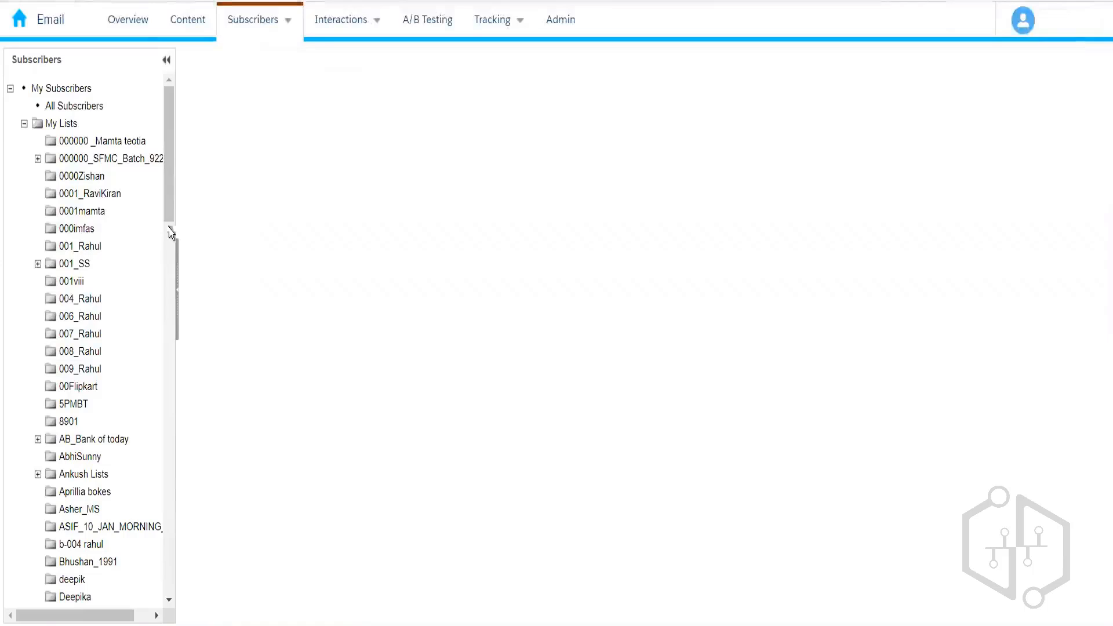
drag(168, 210, 168, 267)
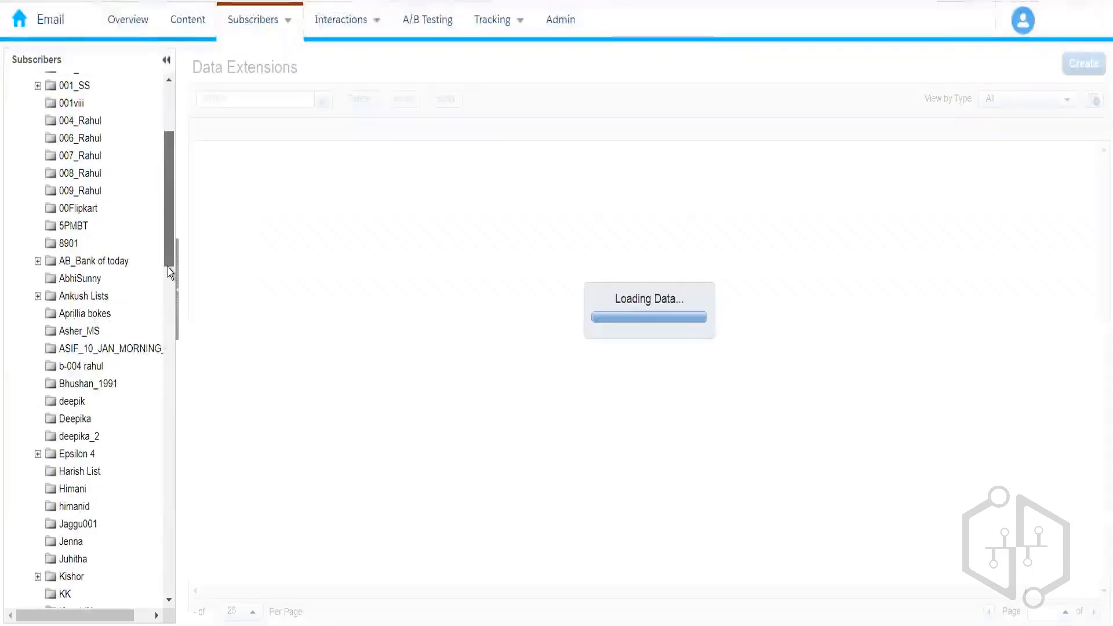
scroll(169, 266, down, 1)
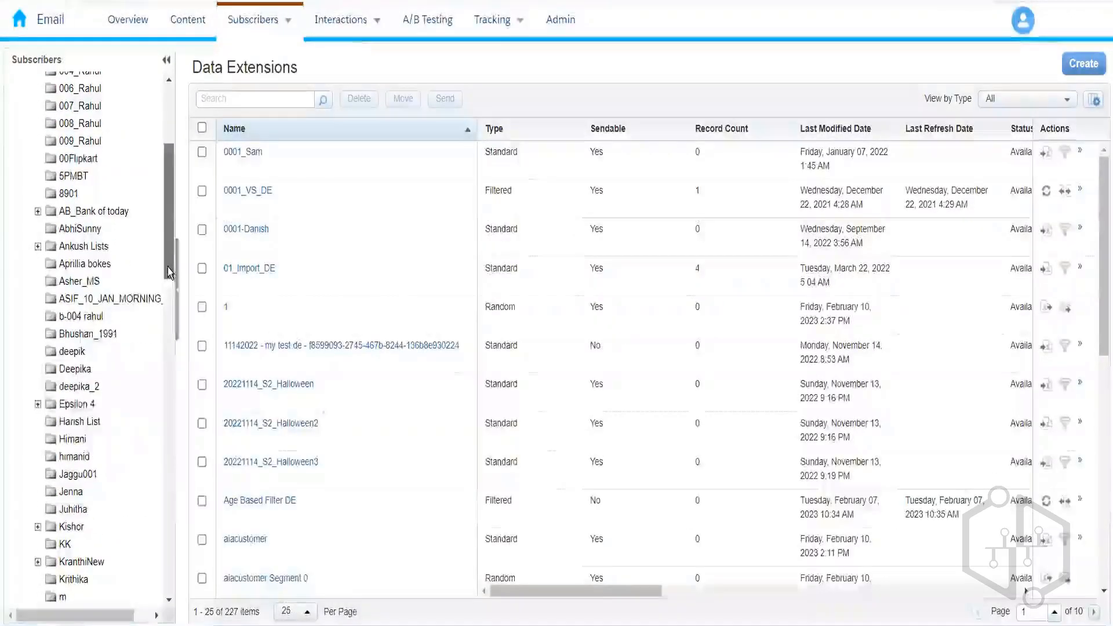
drag(169, 264, 171, 604)
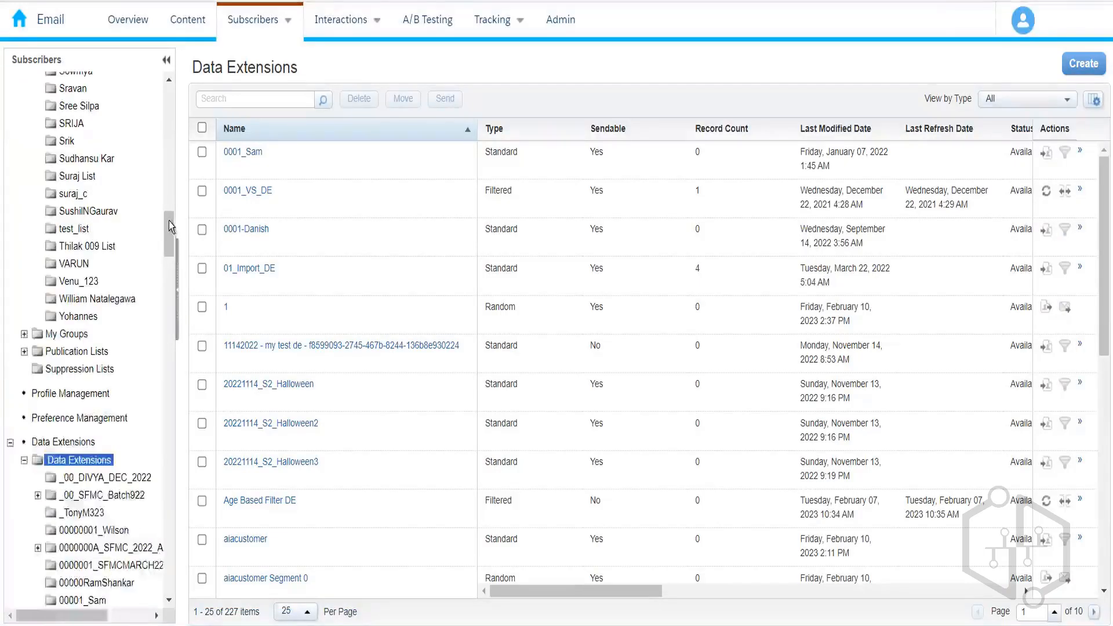
drag(169, 221, 172, 277)
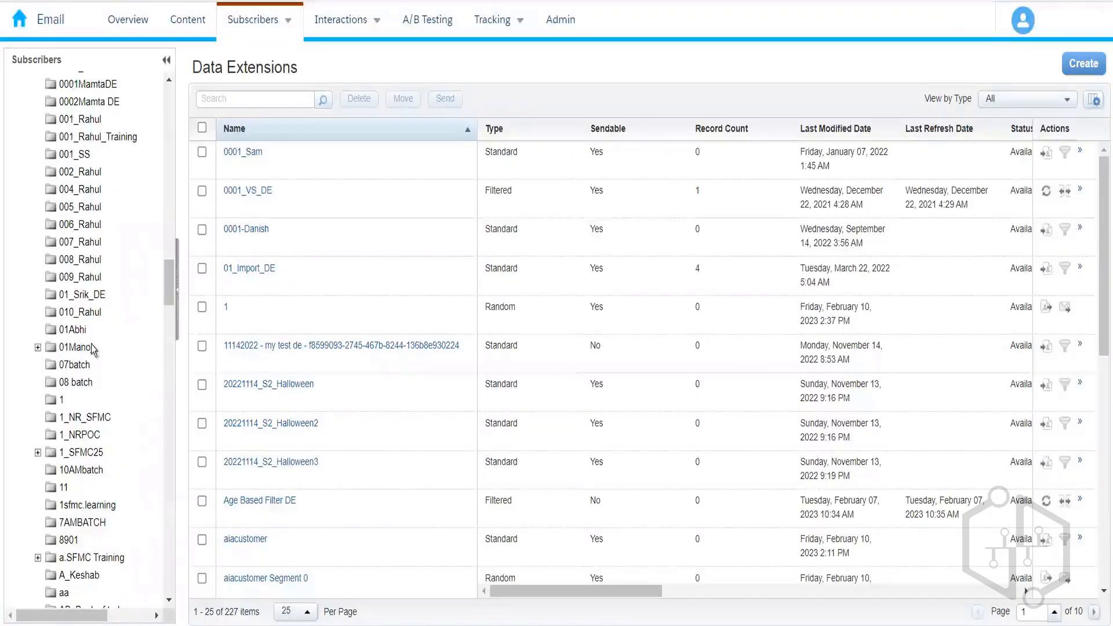
click(90, 314)
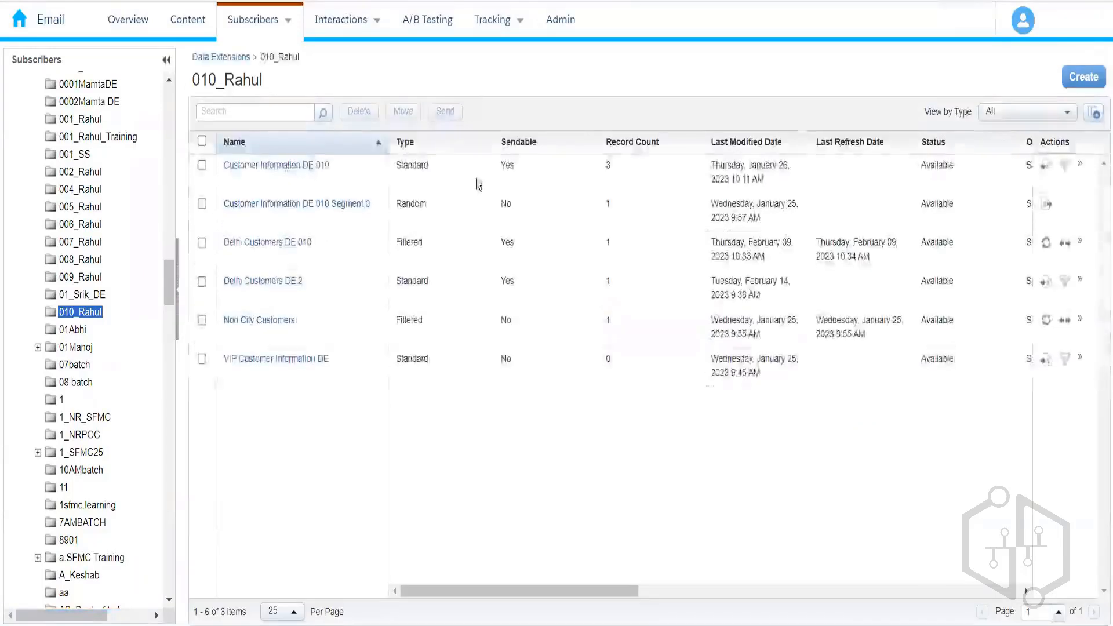
click(313, 169)
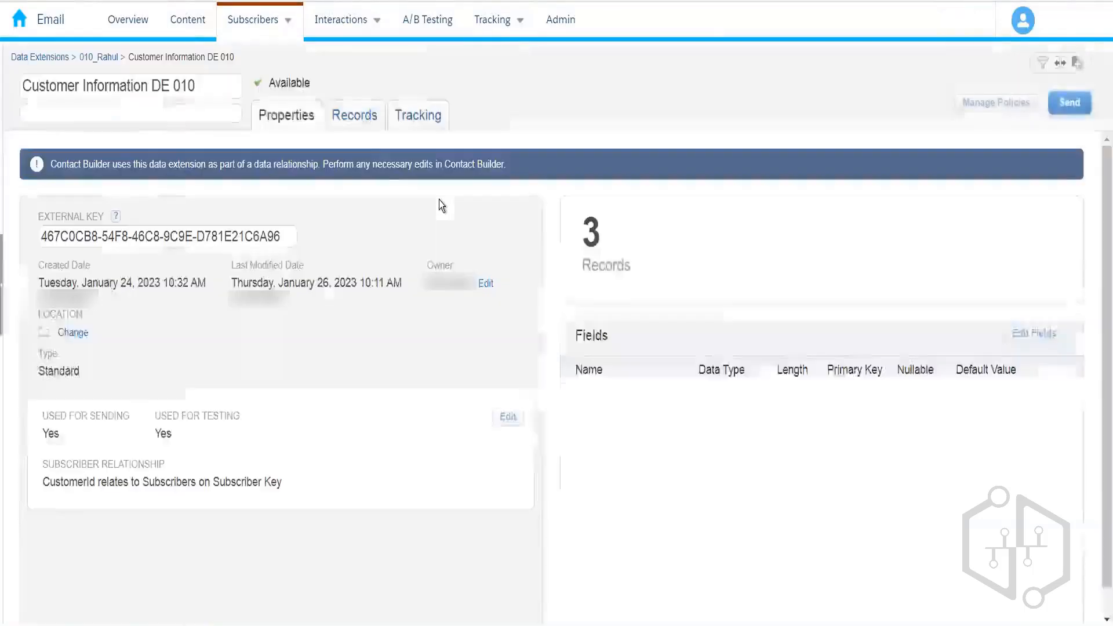
click(365, 116)
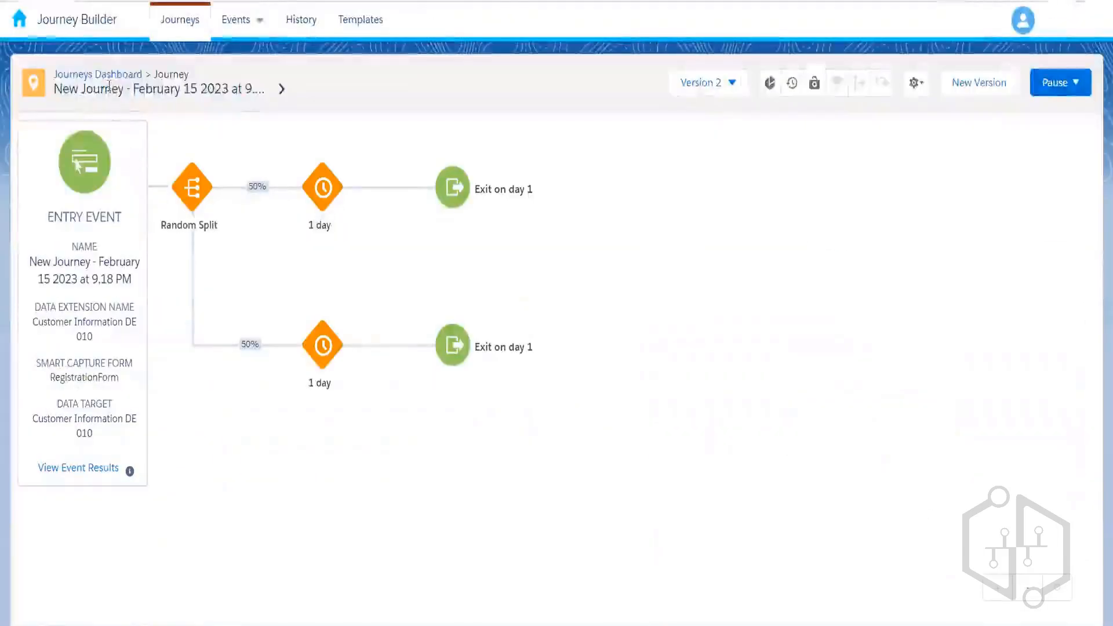
- From the Journeys Dashboard, where the journey shows Running with 0 entries, reopen the February 15 journey
click(109, 81)
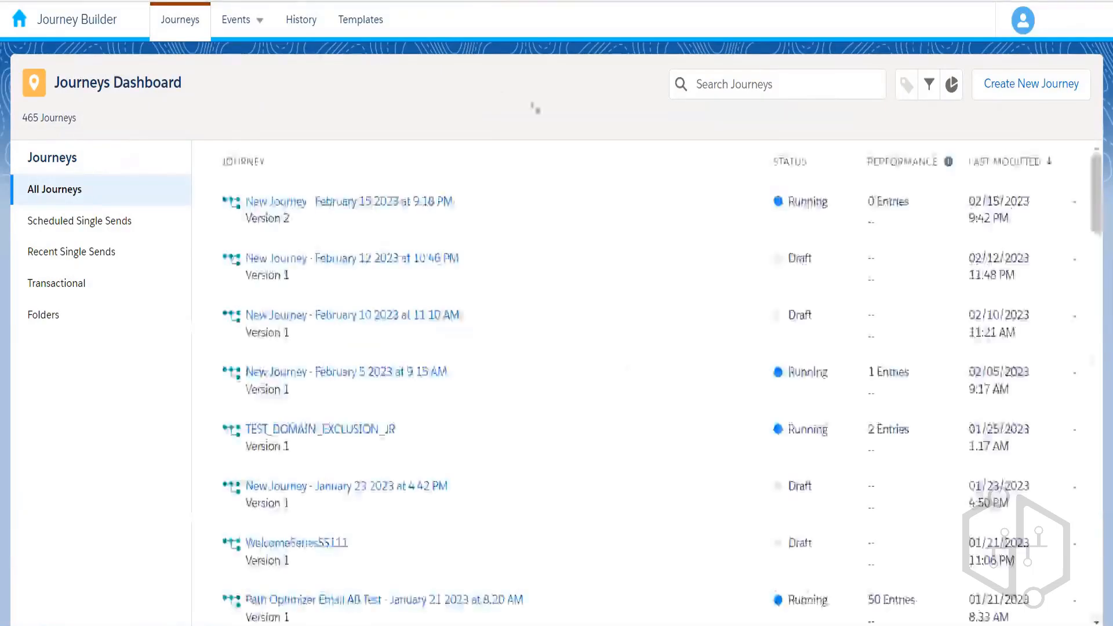
click(418, 204)
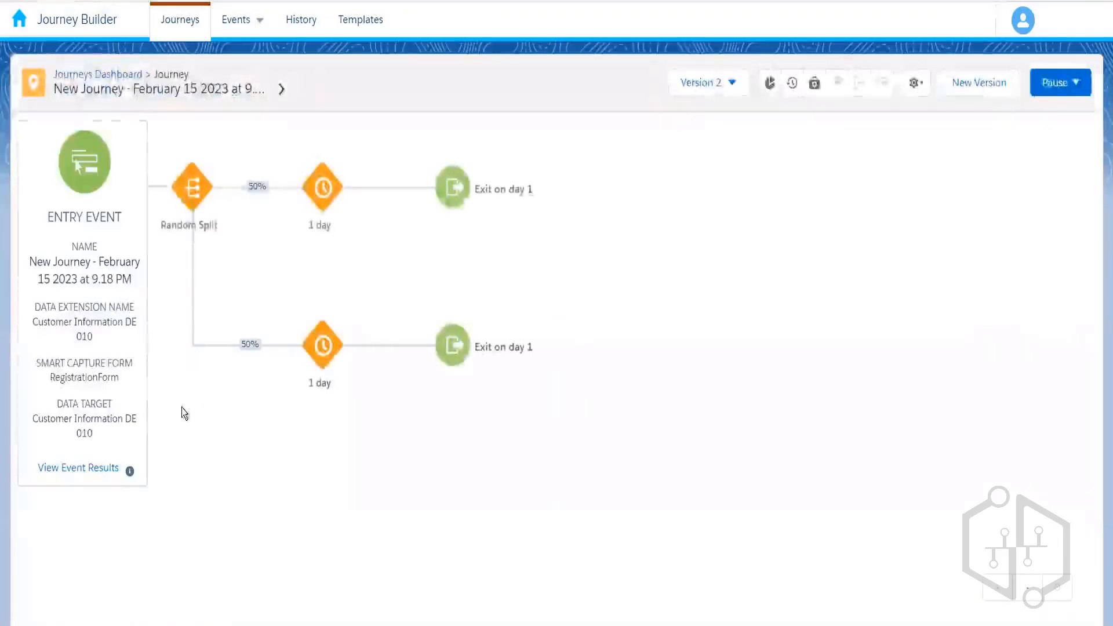
- Recheck the journey's entry results, still 0 contacts, and return to the canvas
click(97, 468)
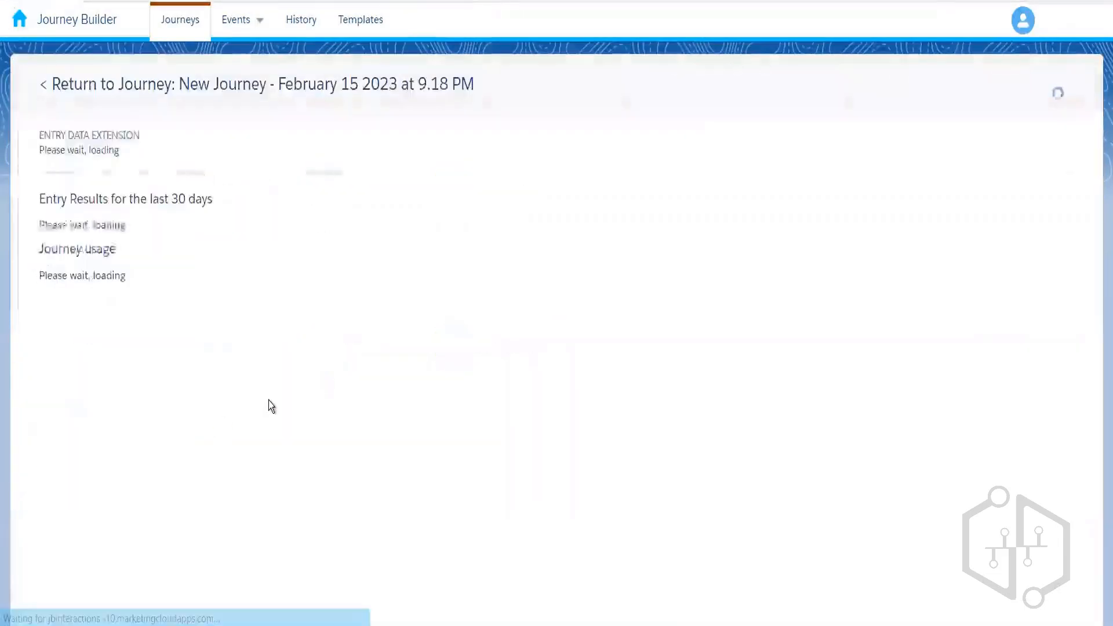
drag(55, 254, 256, 270)
click(230, 345)
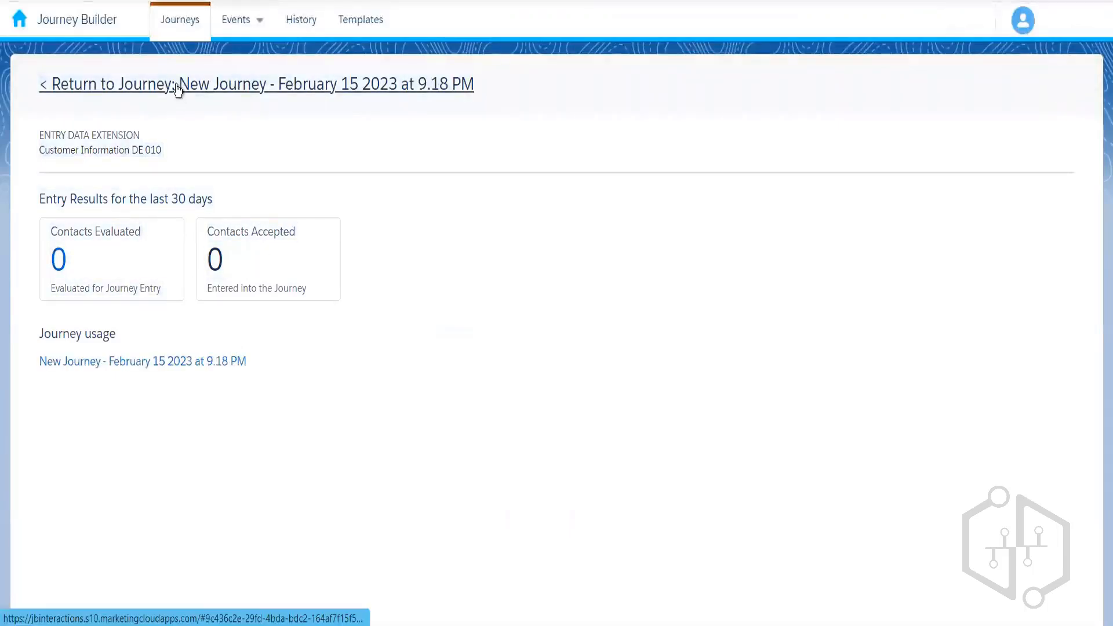
click(177, 93)
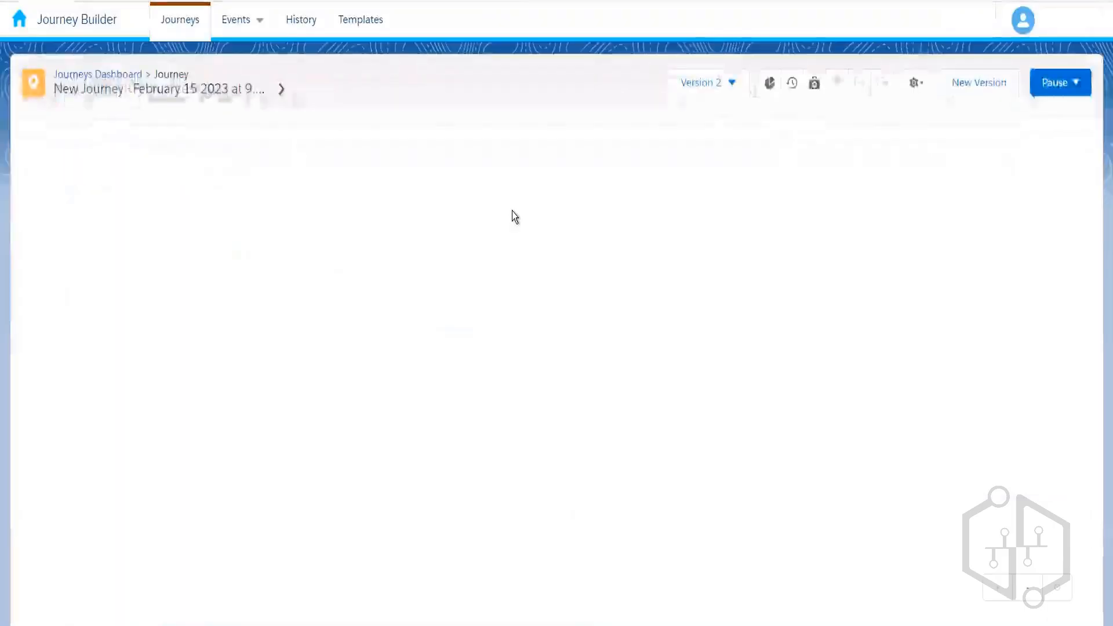
- Confirm in the Version list that Version 2 is running, then go to the Journeys Dashboard
click(718, 94)
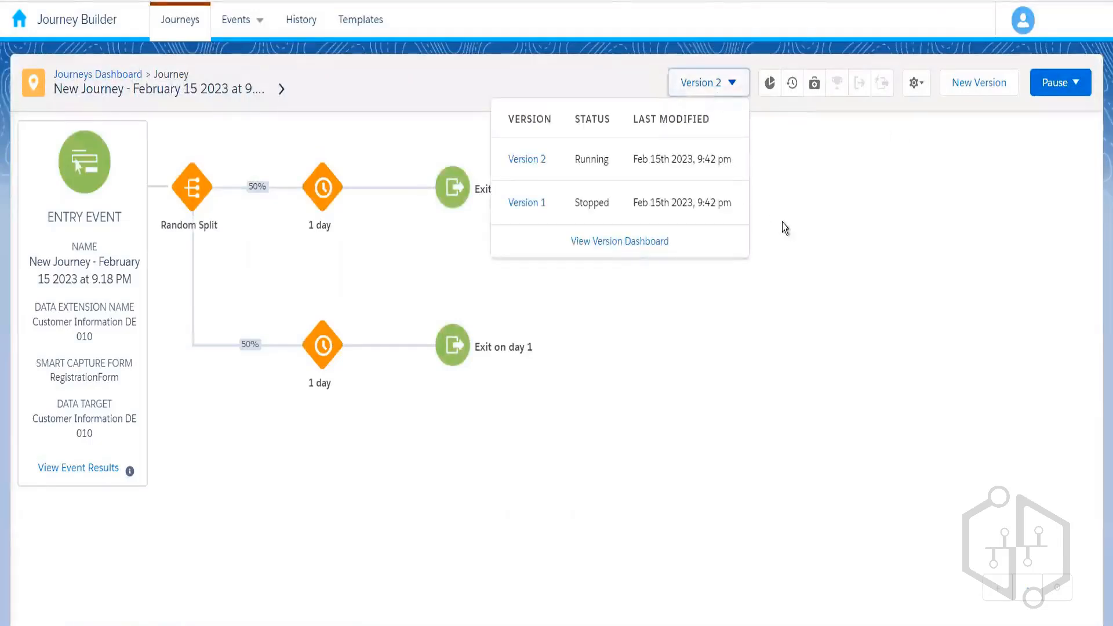
click(563, 307)
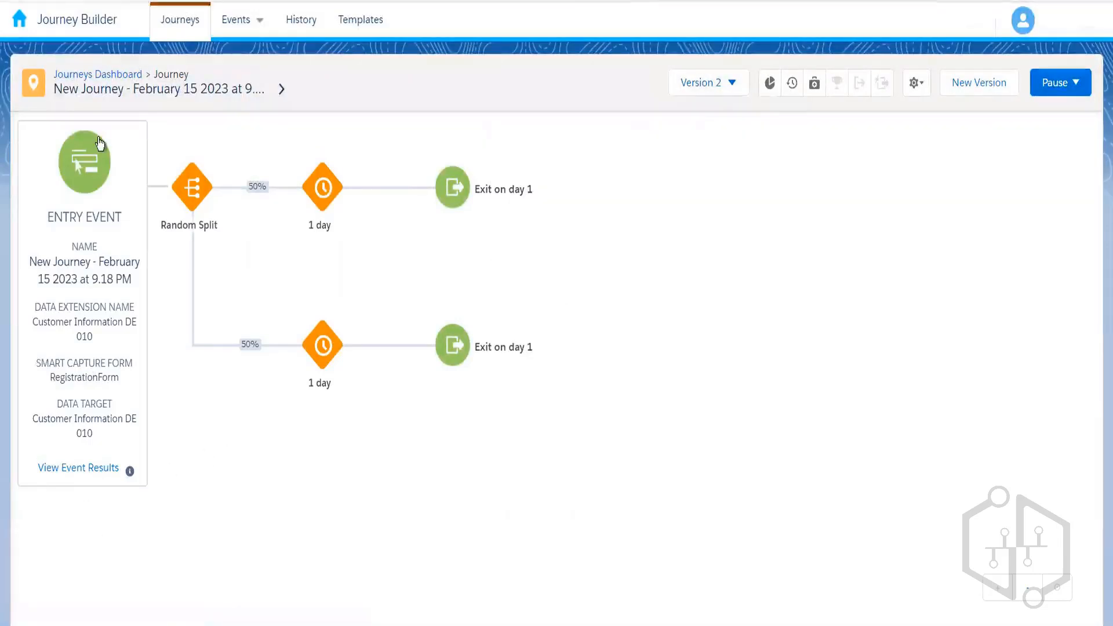
click(95, 75)
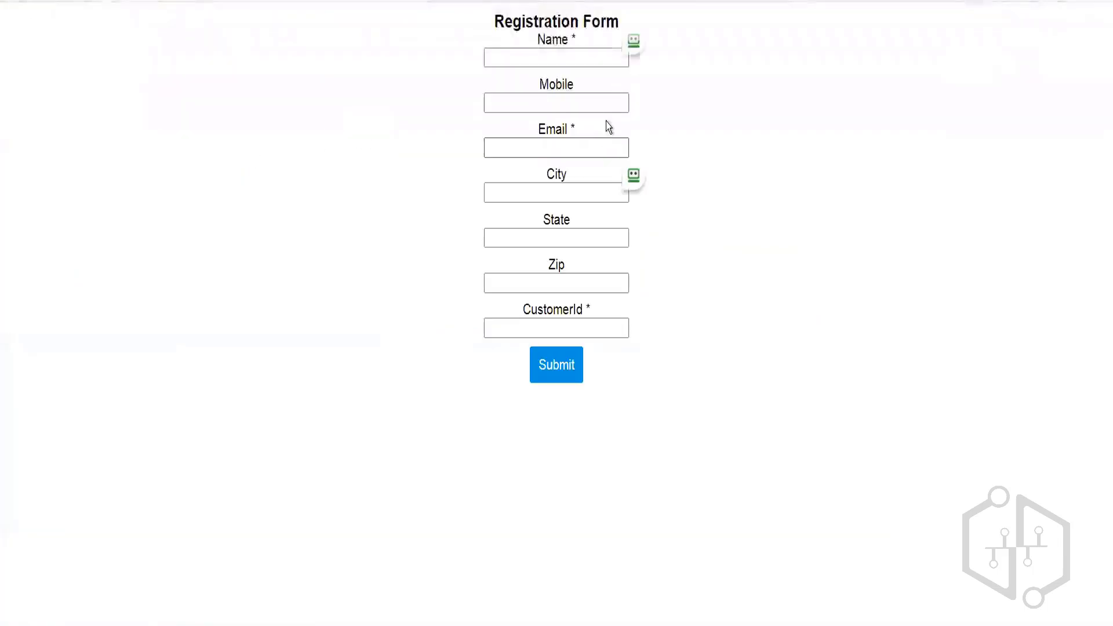
- Submit the registration form for a third test contact with a name, new test e-mail and customer ID
click(547, 59)
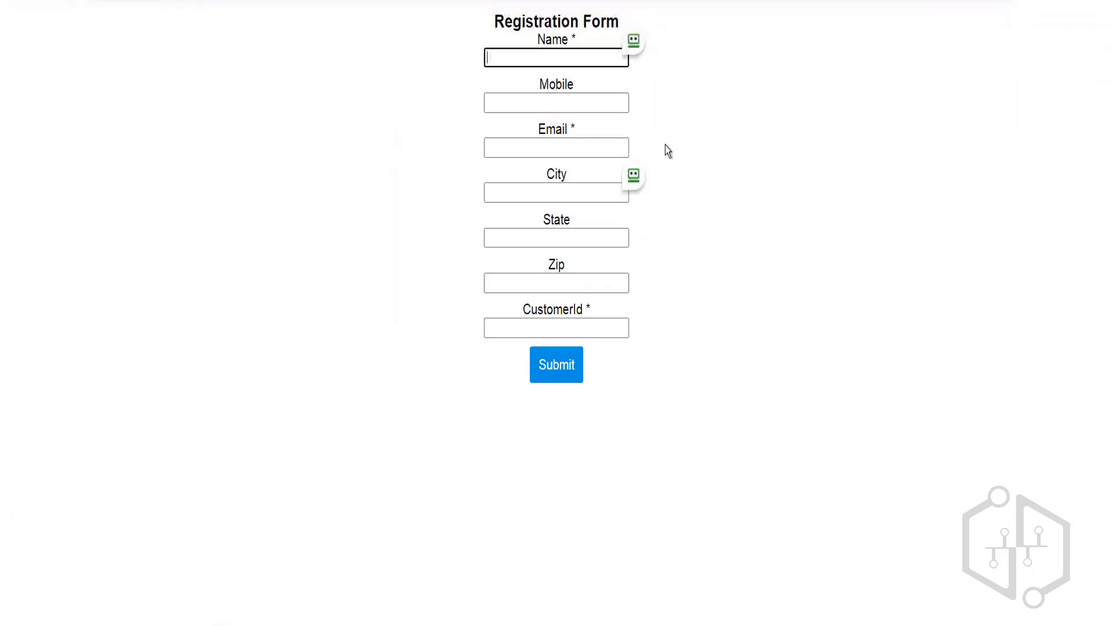
text(Test-003)
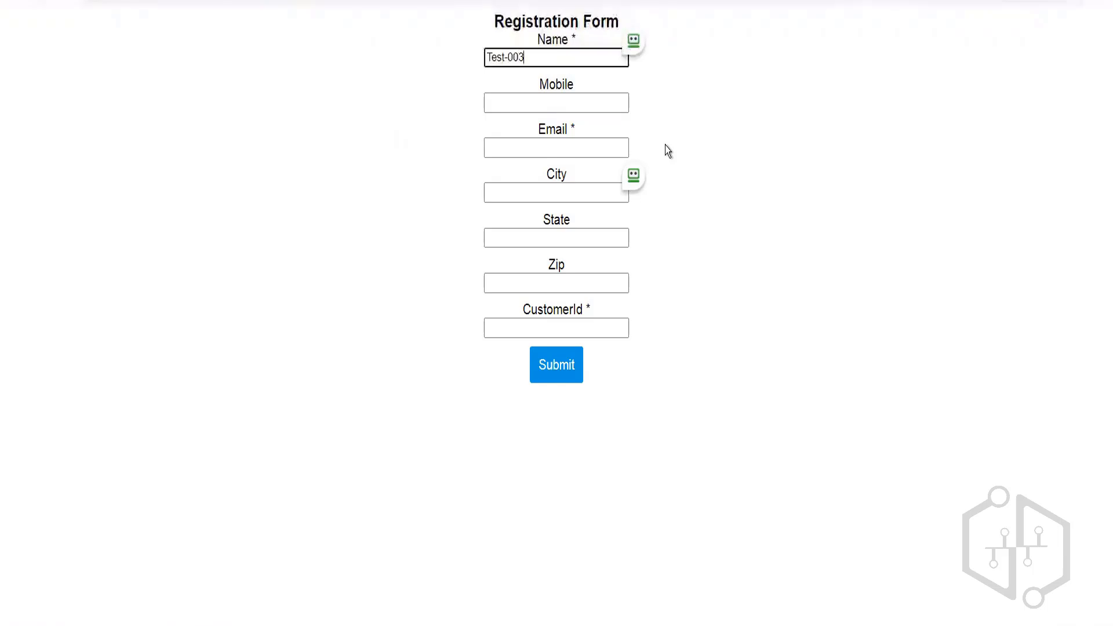
key(Tab)
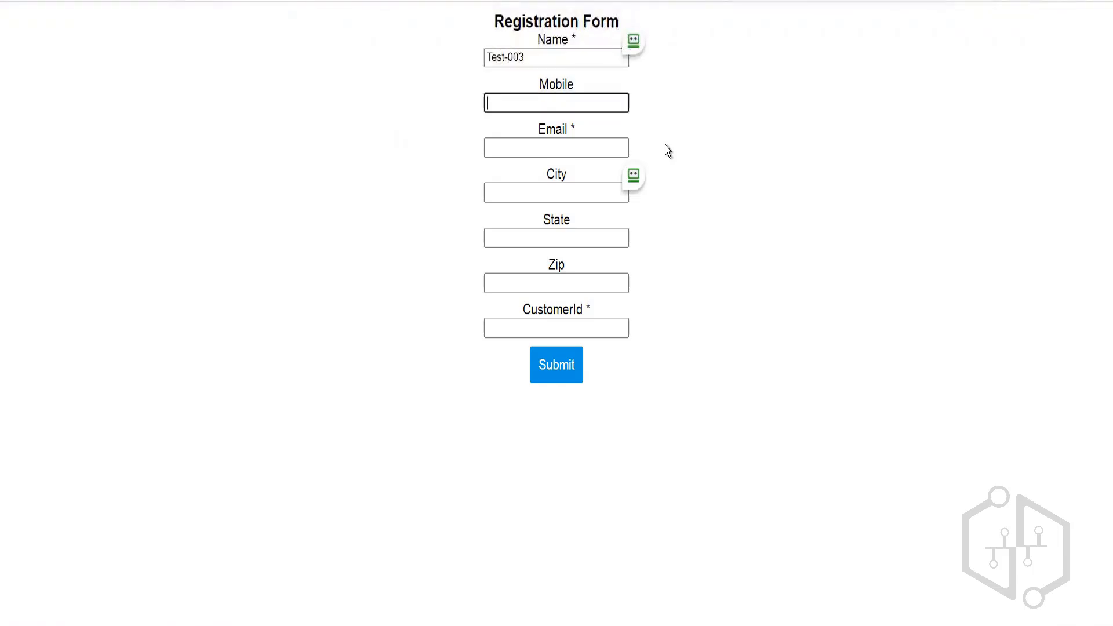
key(Tab)
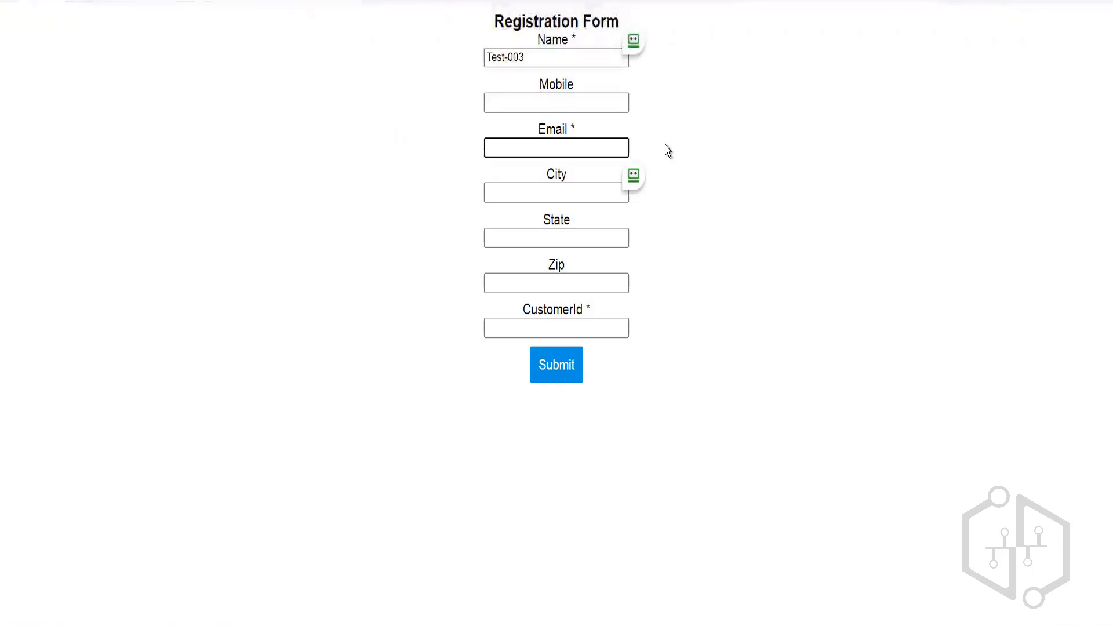
text(test2)
key(BackSpace)
text(3)
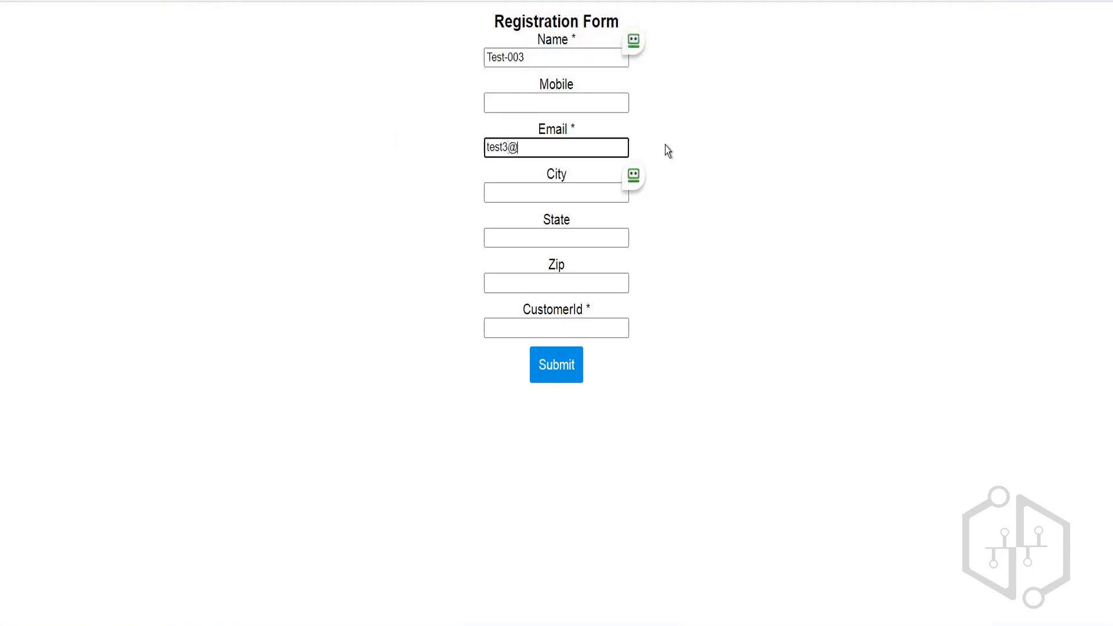
text(@example.com)
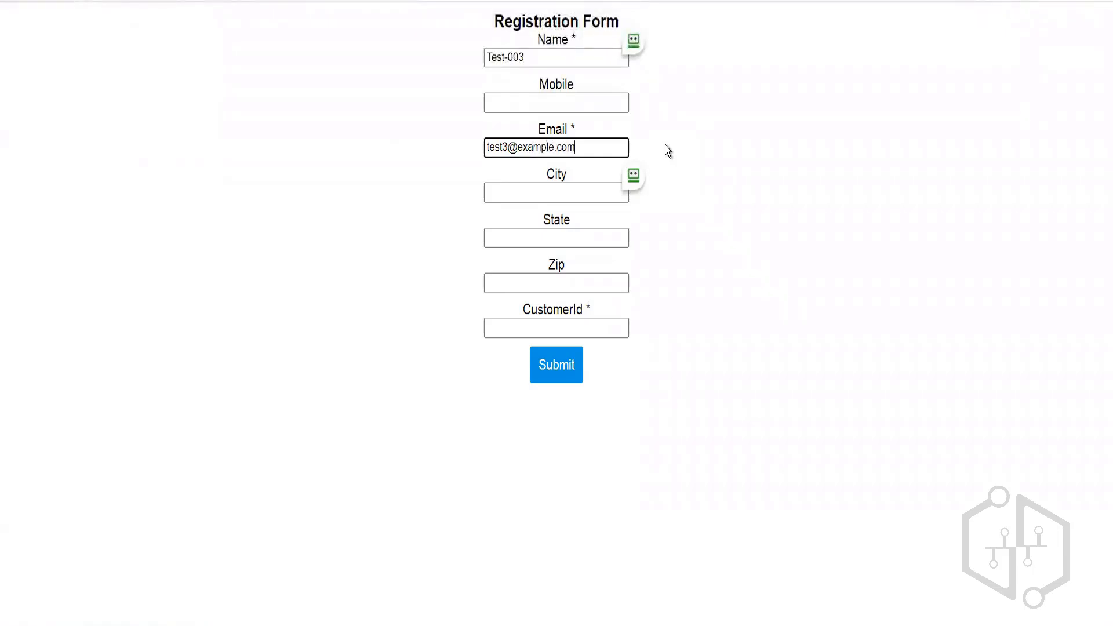
click(557, 323)
text(Test)
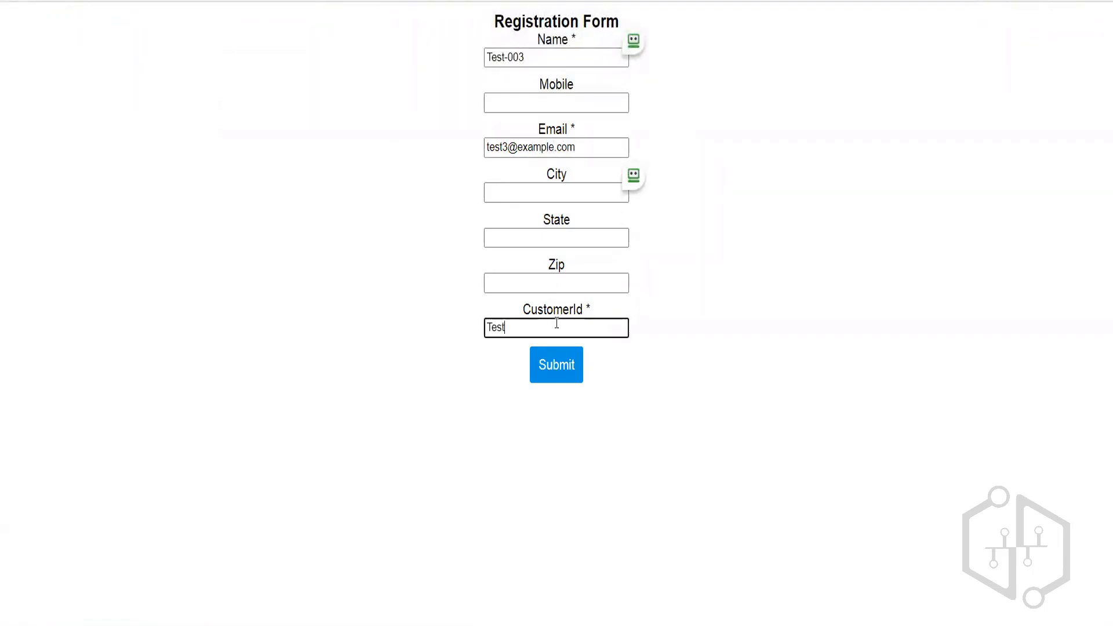
text(-003)
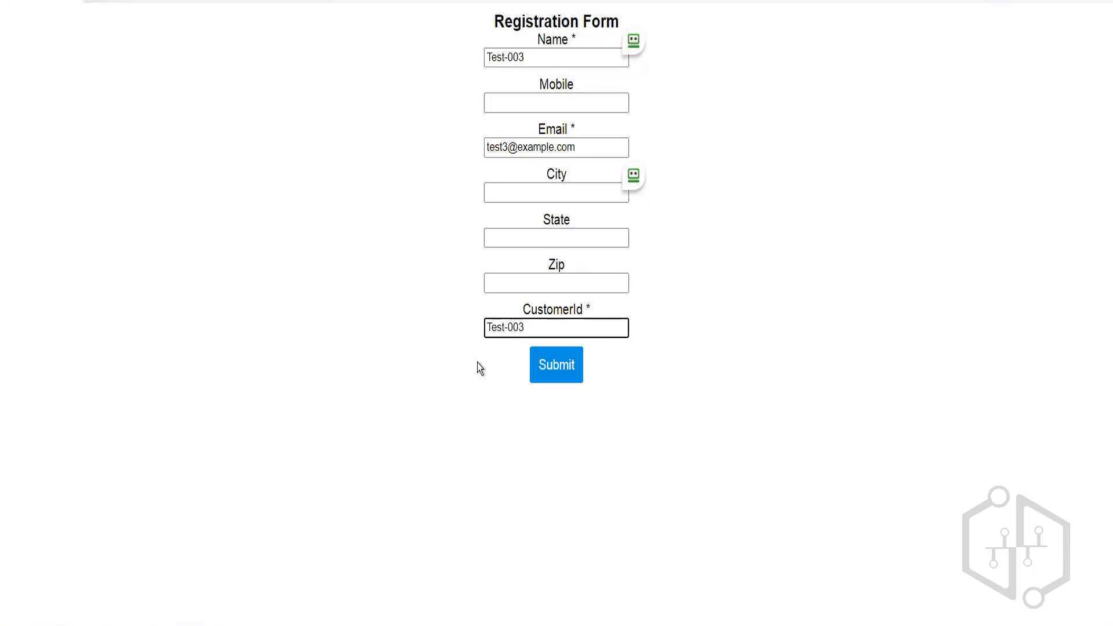
click(480, 368)
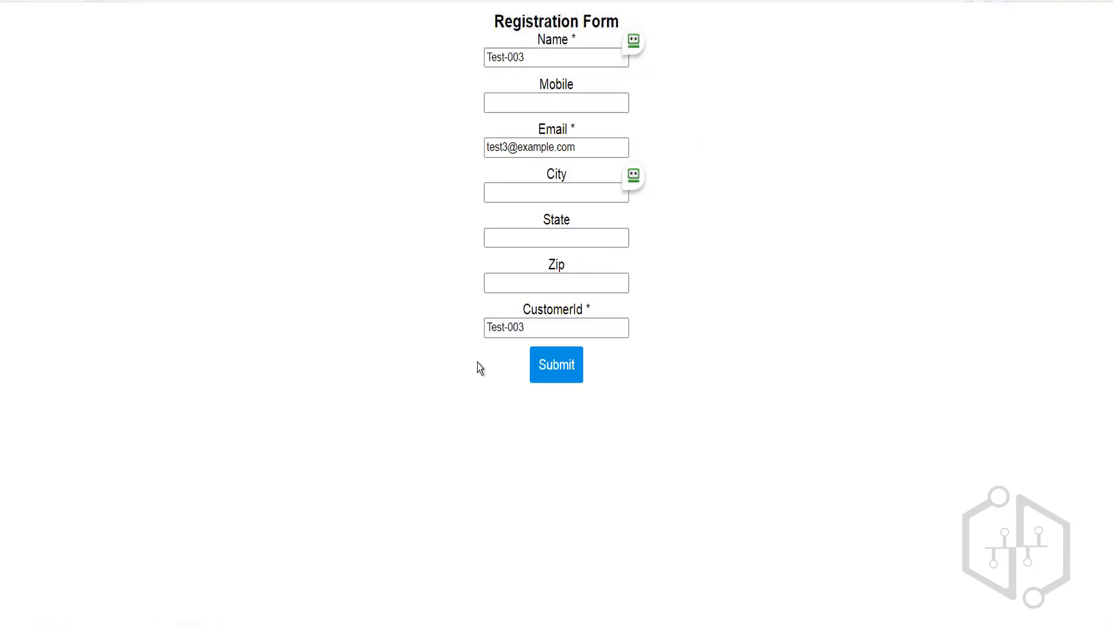
click(558, 368)
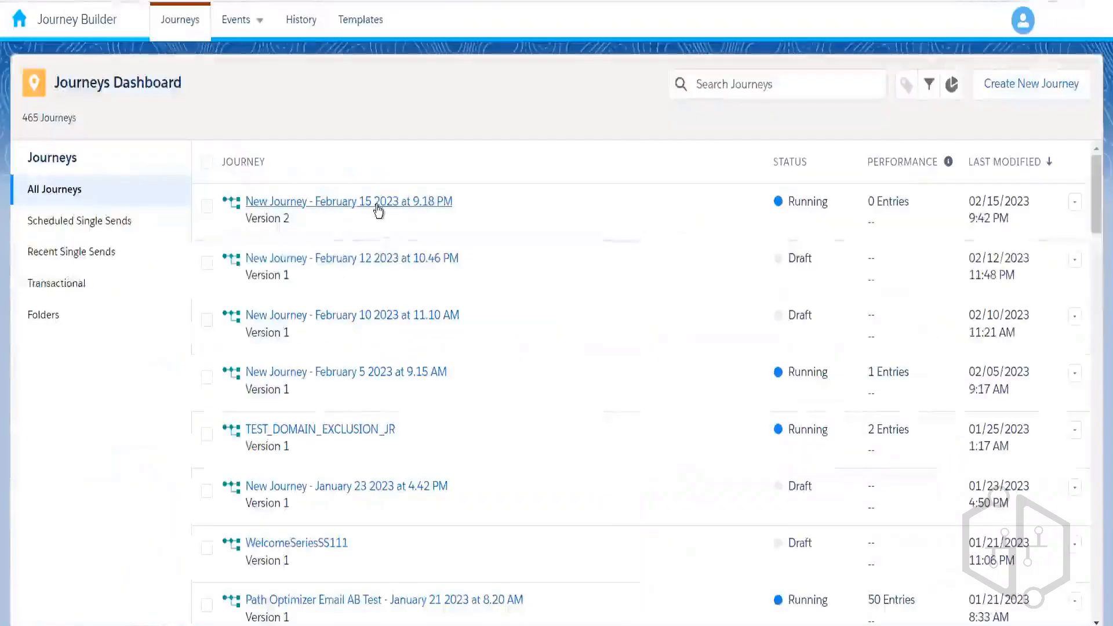
- Open the February 15 journey and check its entry results twice, until 1 contact is accepted
click(379, 203)
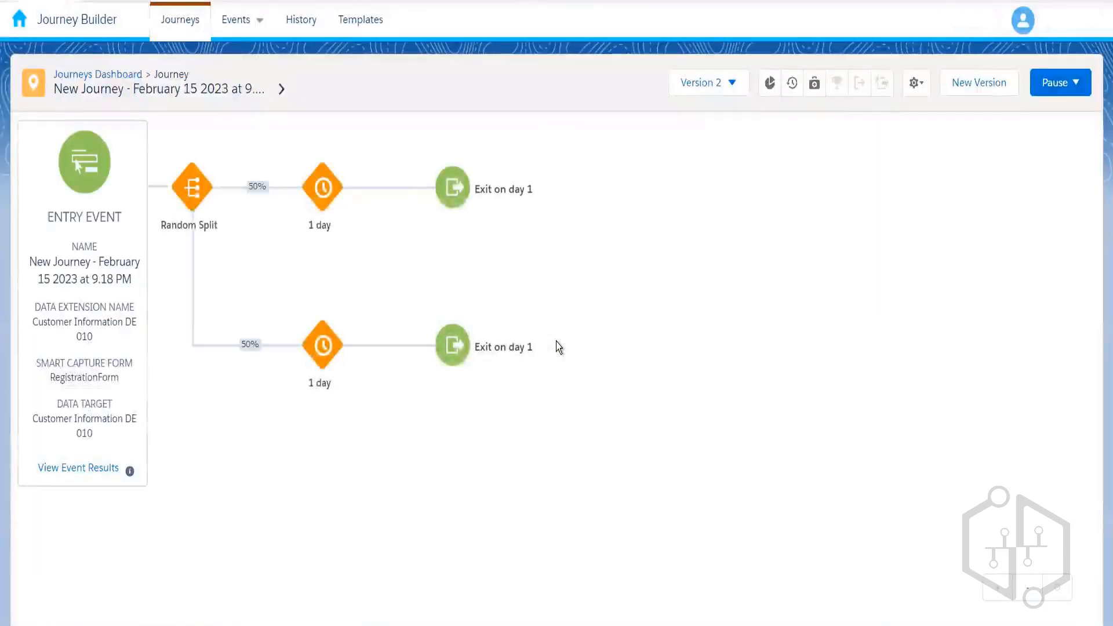
click(82, 467)
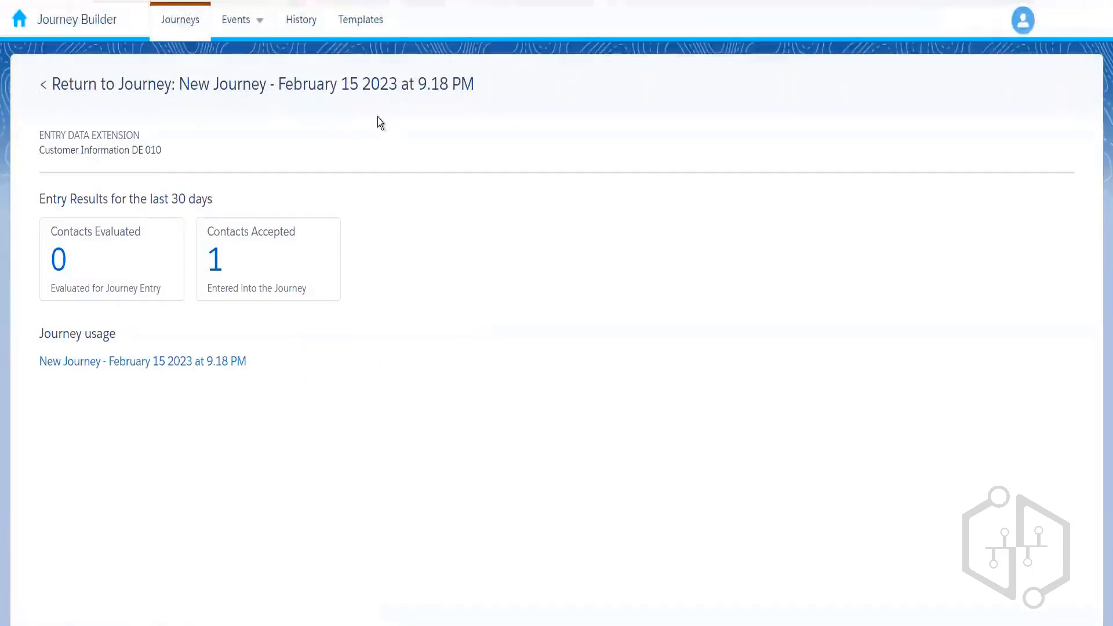
click(222, 94)
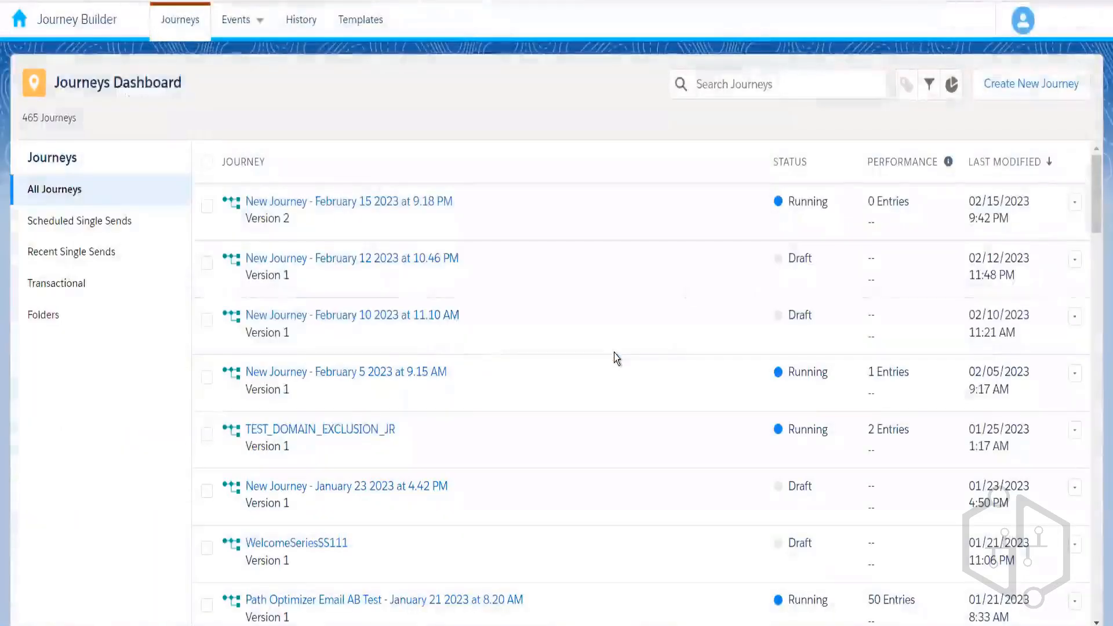
click(359, 204)
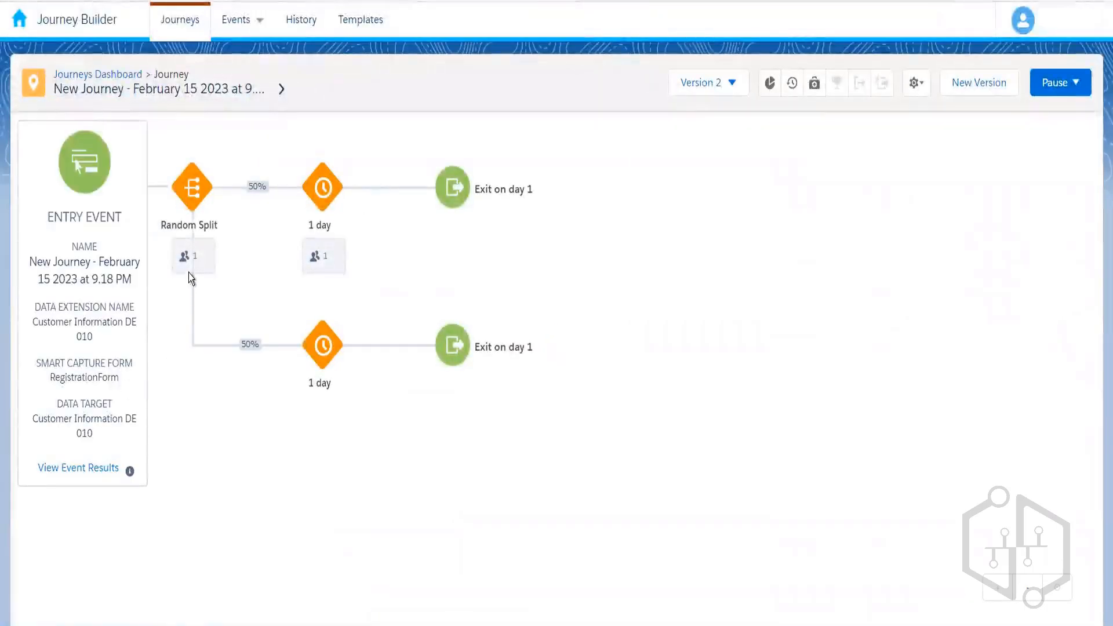
click(98, 472)
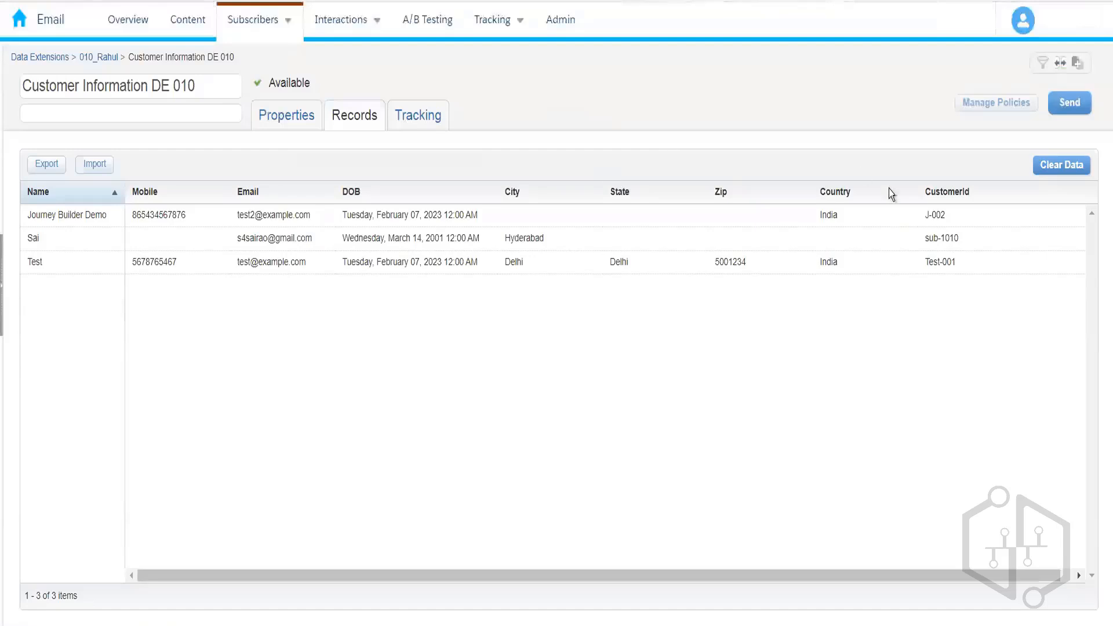
- Inspect the Customer Information DE 010 rows, examining the first record's customer ID
drag(955, 225, 905, 226)
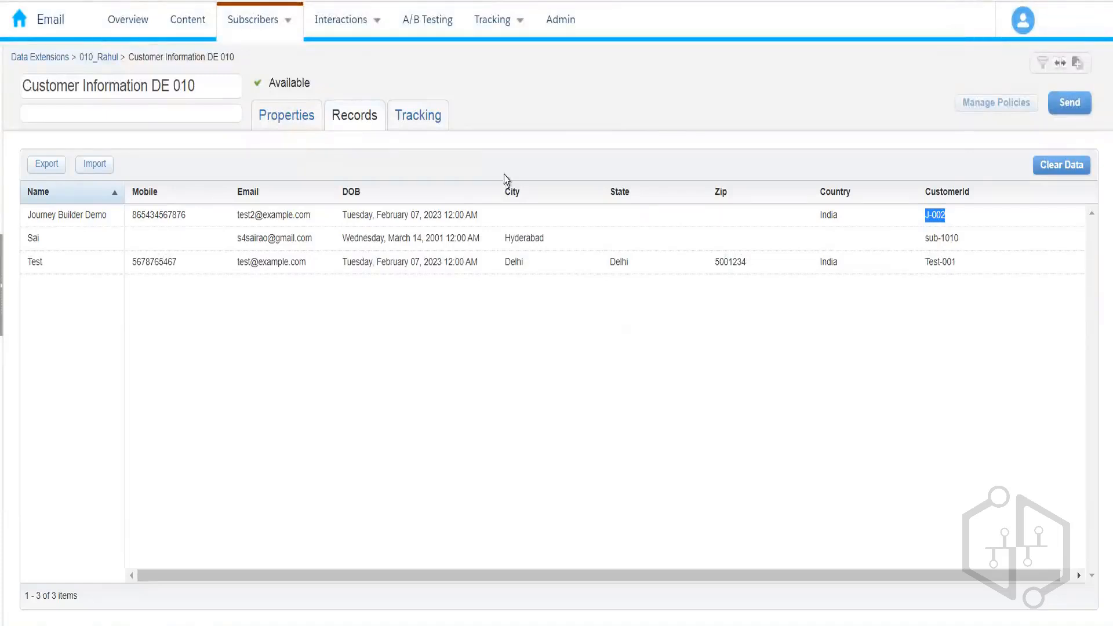
click(518, 84)
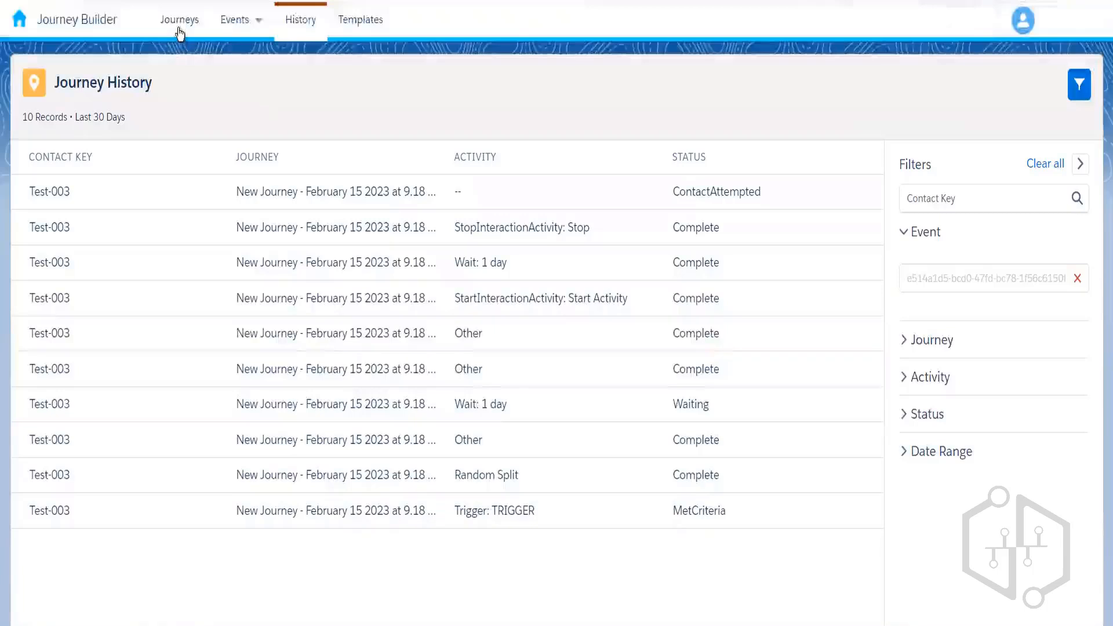
- Reopen the February 15 2023 journey and check its entry results show 1 contact evaluated and accepted
click(179, 27)
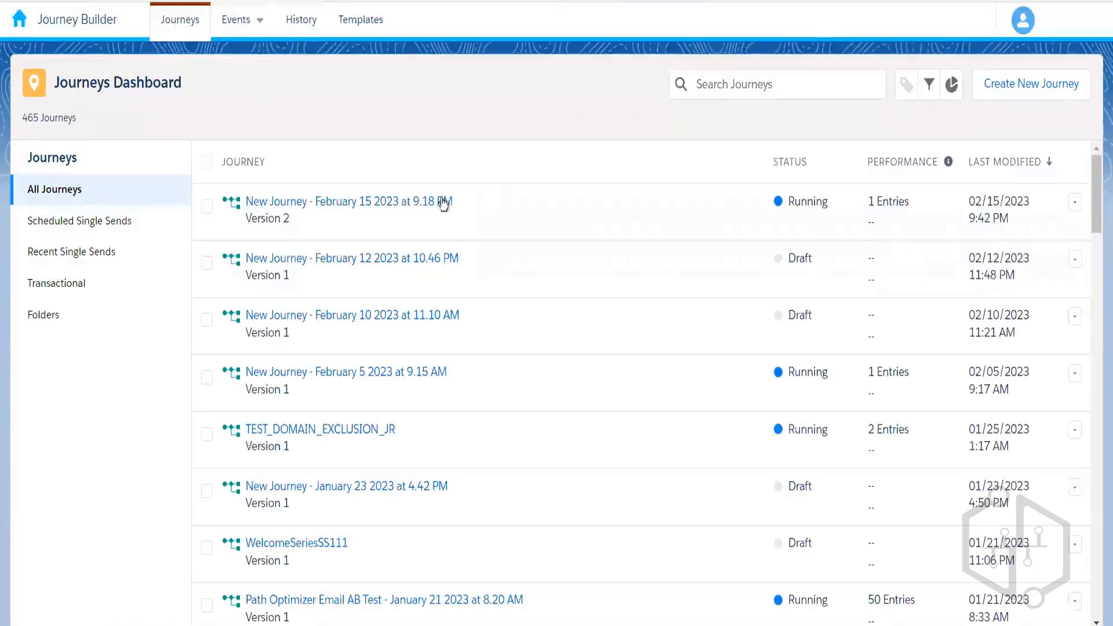
click(399, 203)
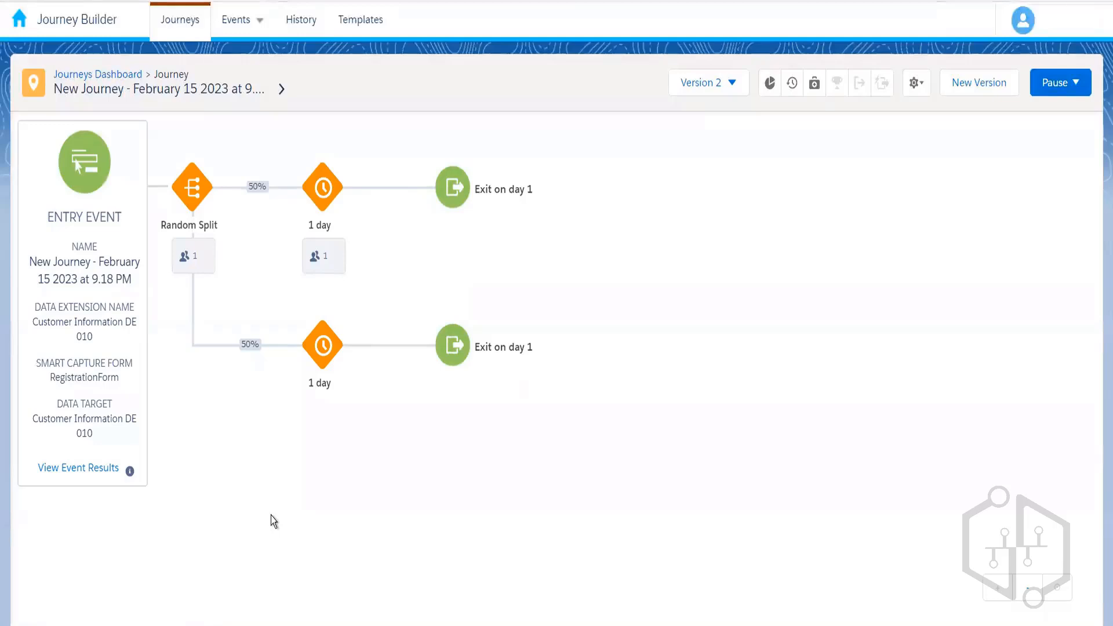
click(83, 470)
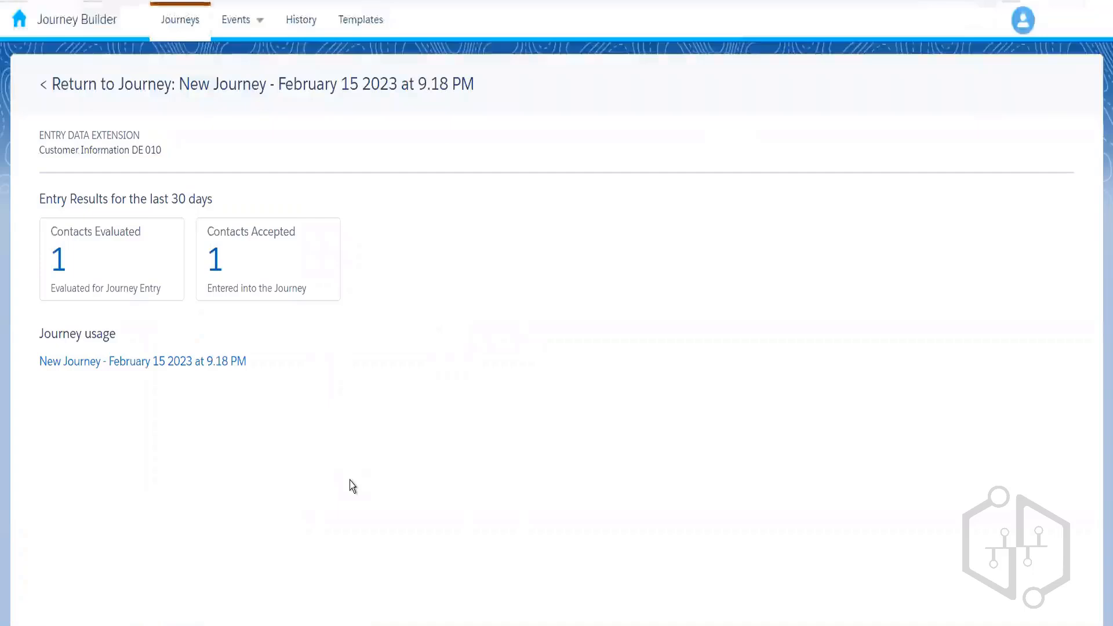
click(254, 89)
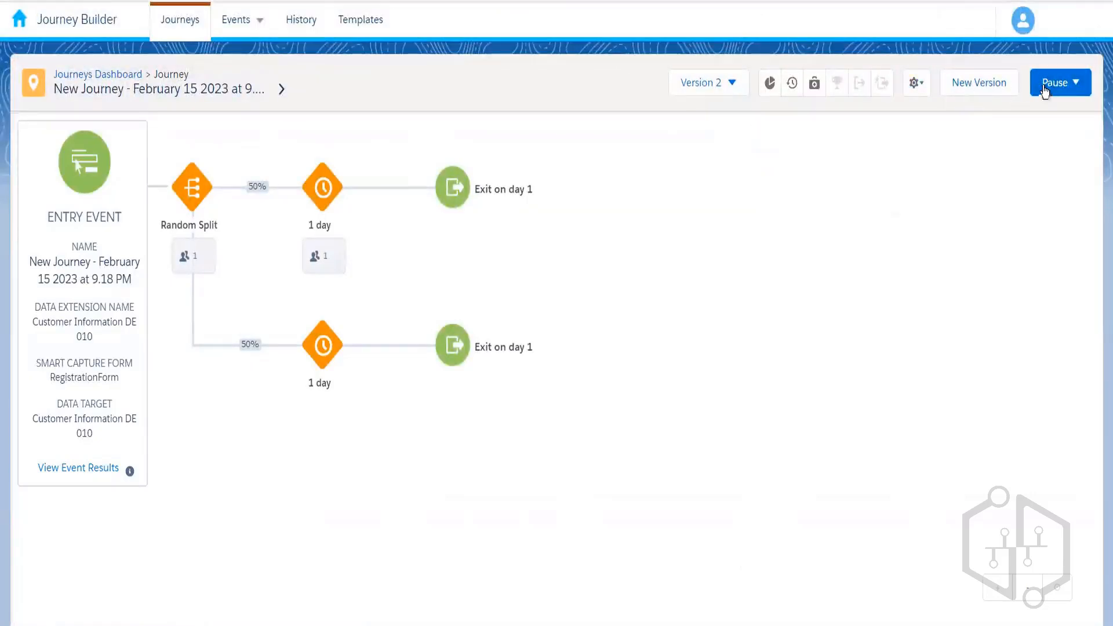
- Stop journey version 2 and create a new editable Version 3 draft
click(1067, 93)
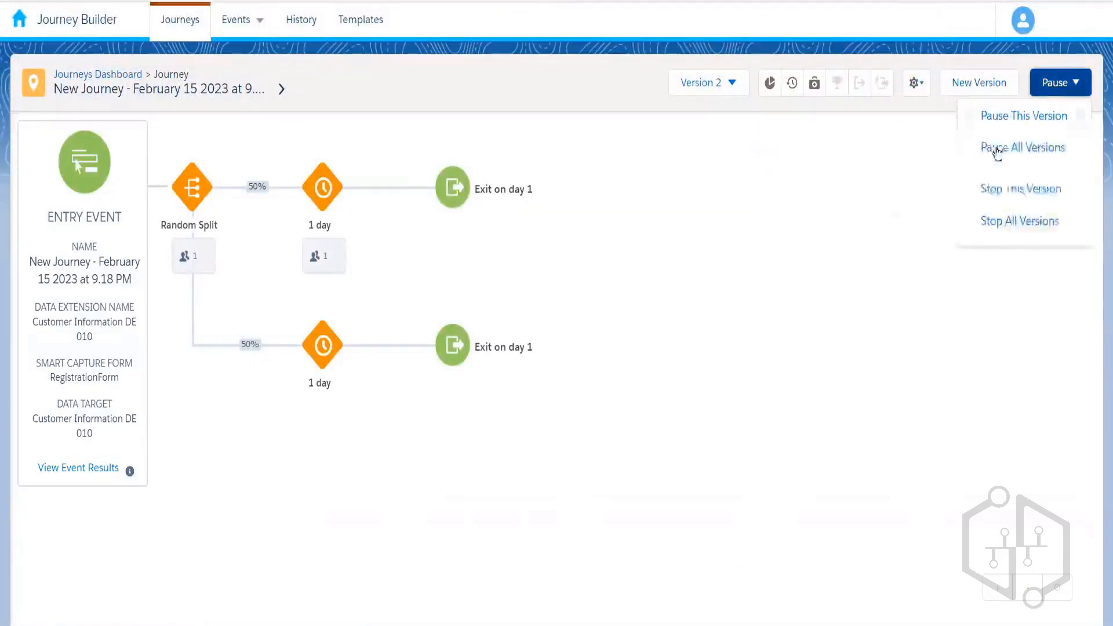
click(1021, 188)
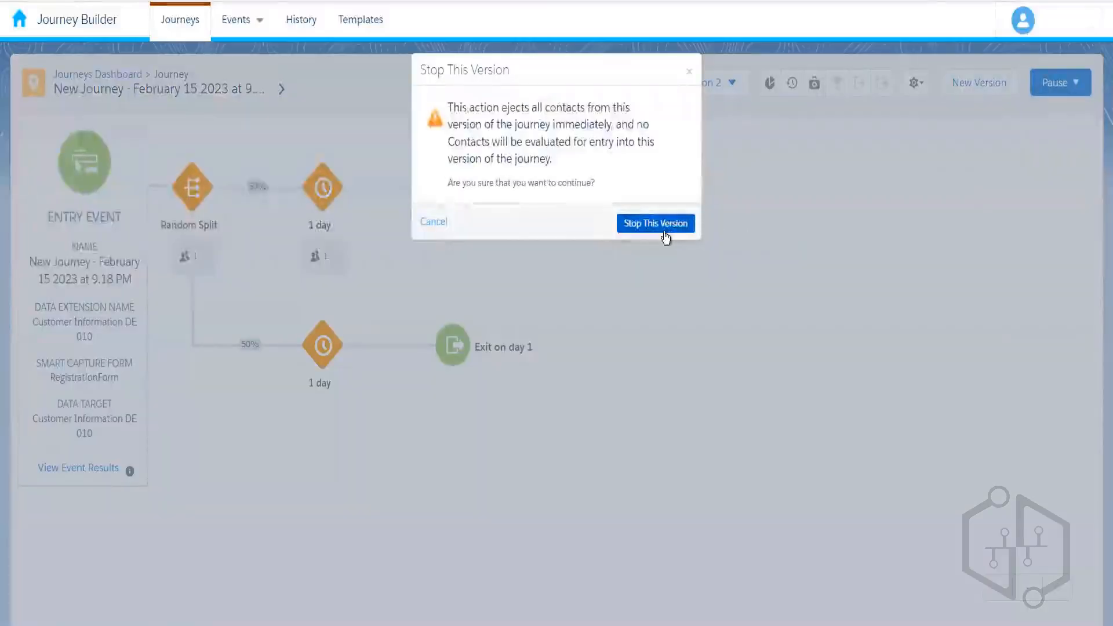
click(664, 224)
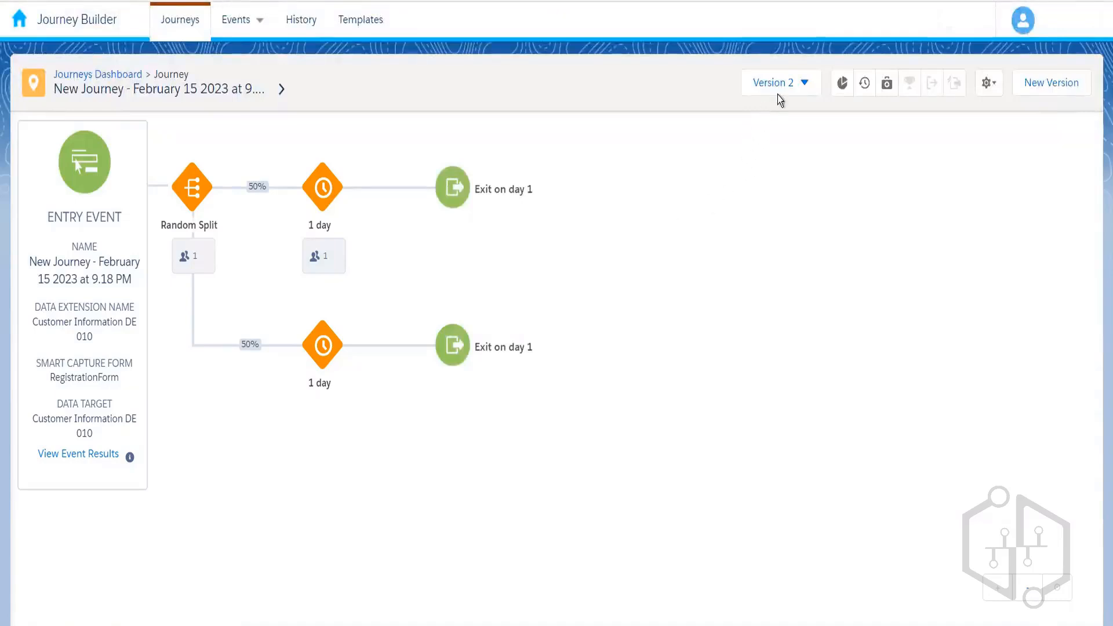
click(1050, 91)
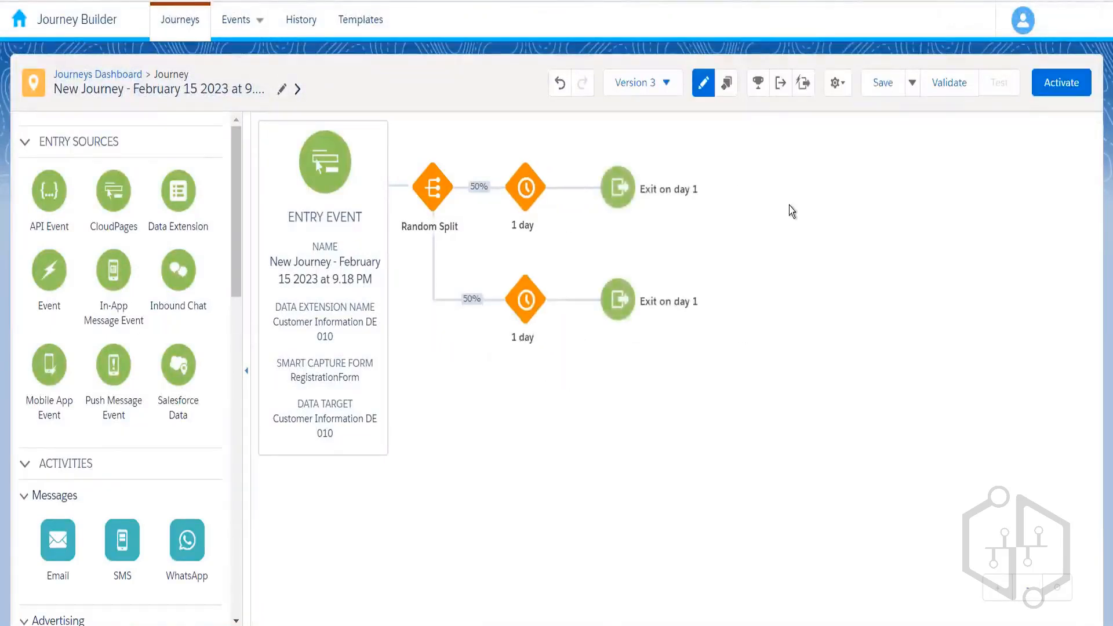
- Delete the current entry source and put an Event entry source at the journey's start
mouse_move(378, 306)
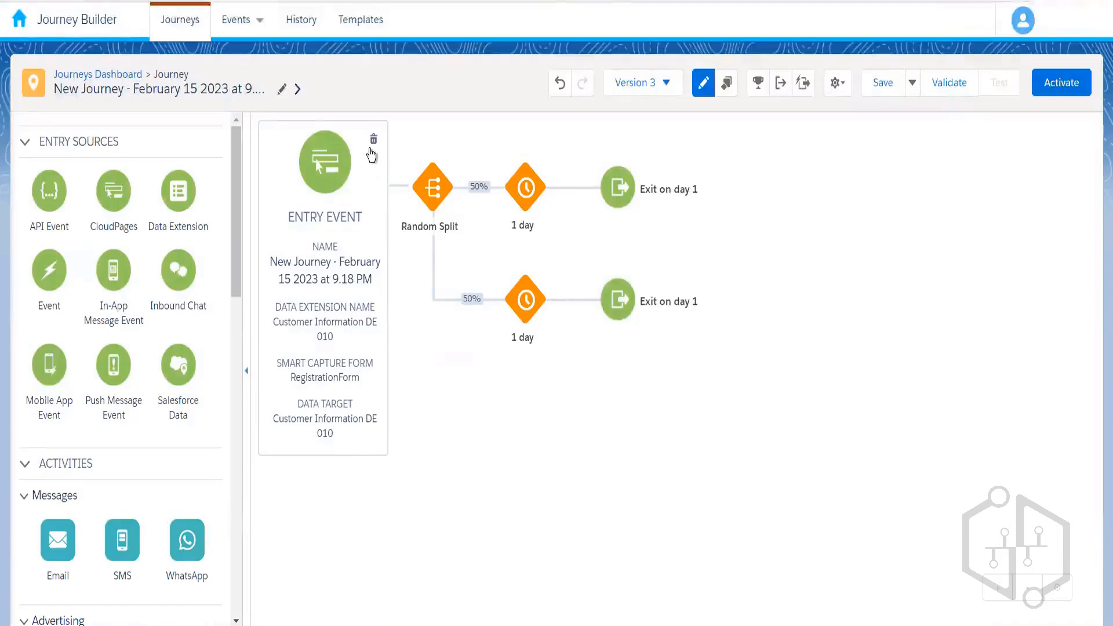
click(373, 139)
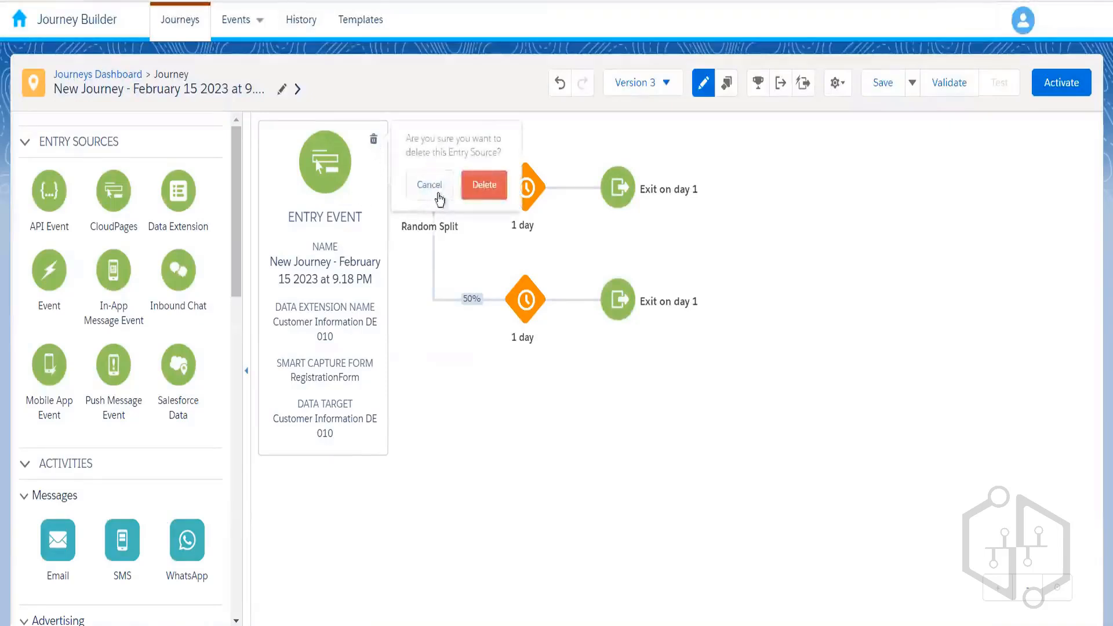
click(483, 194)
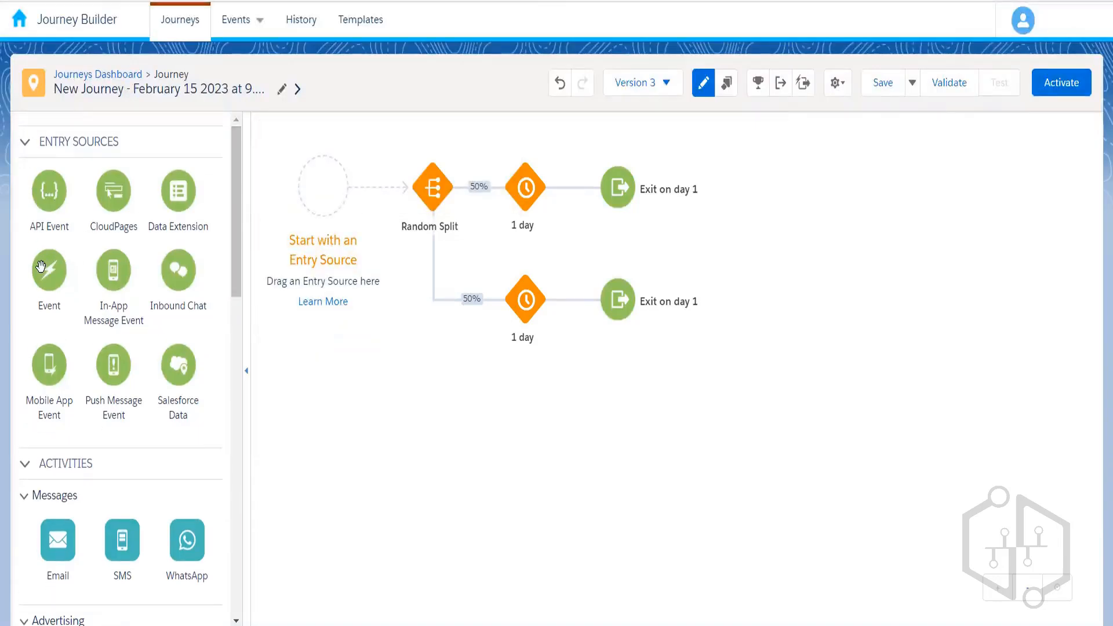
drag(41, 266, 319, 189)
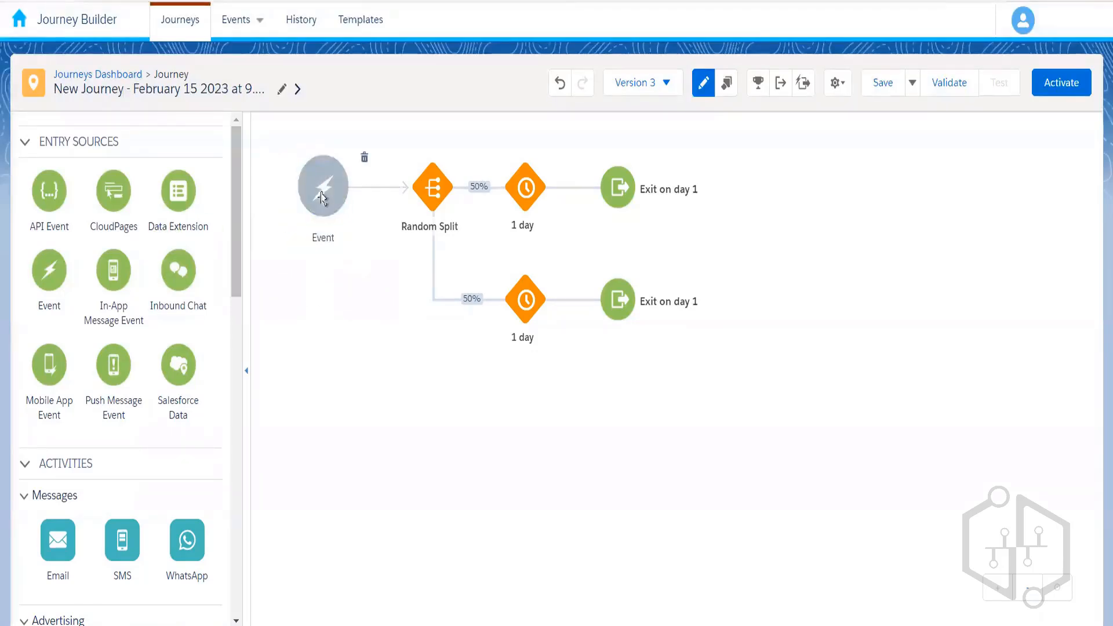
click(320, 190)
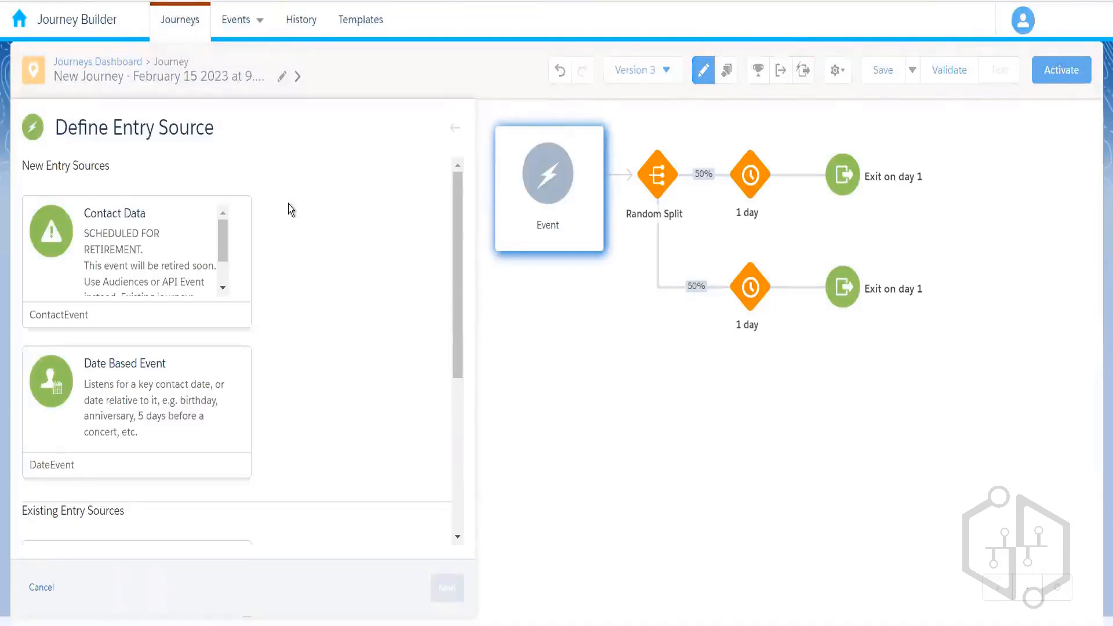
- Choose Contact Data as the entry source and advance to the Select DE step
drag(221, 249, 205, 219)
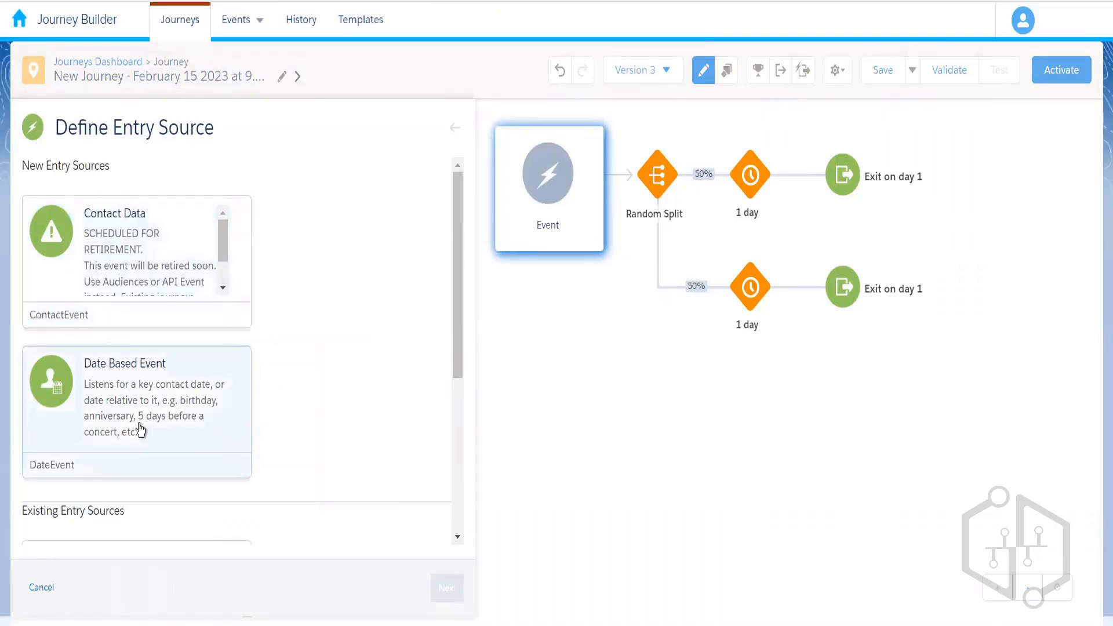
click(180, 256)
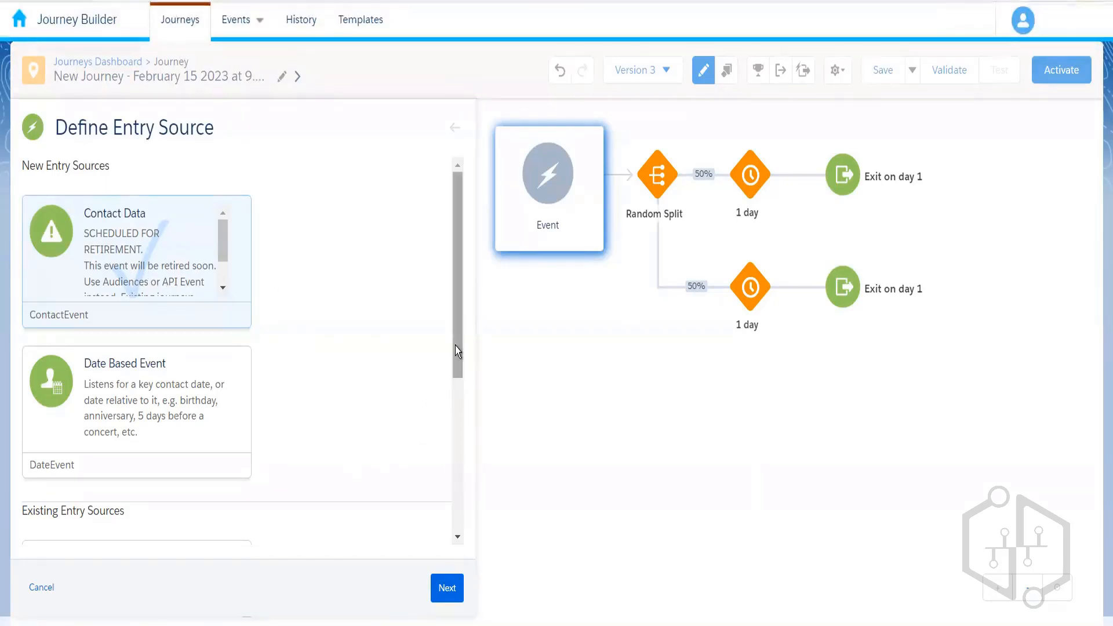
drag(454, 346, 457, 258)
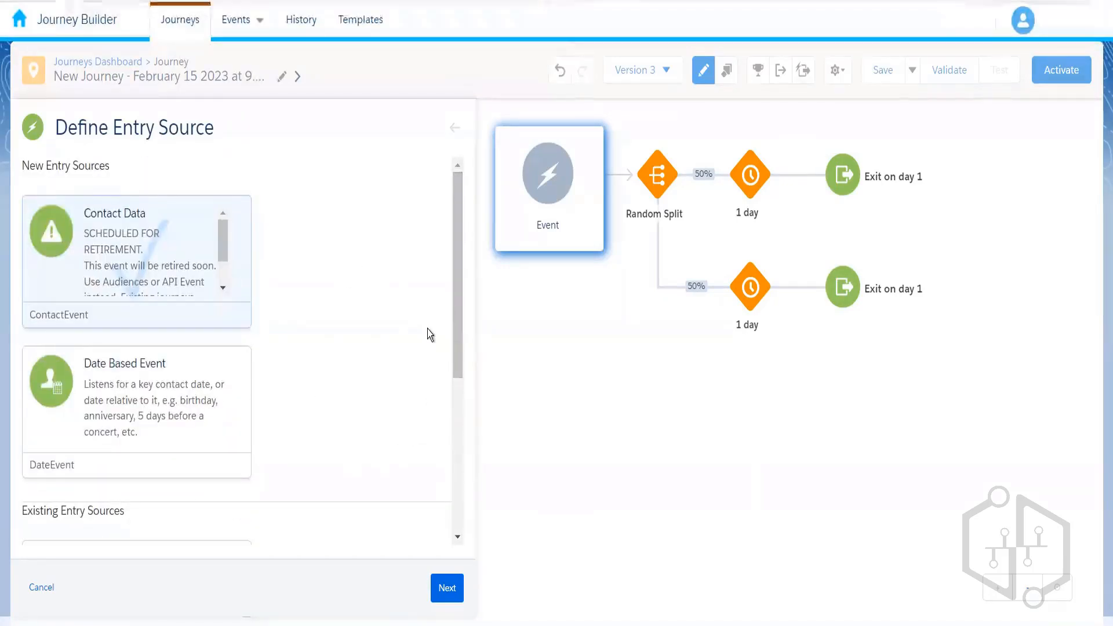
click(458, 594)
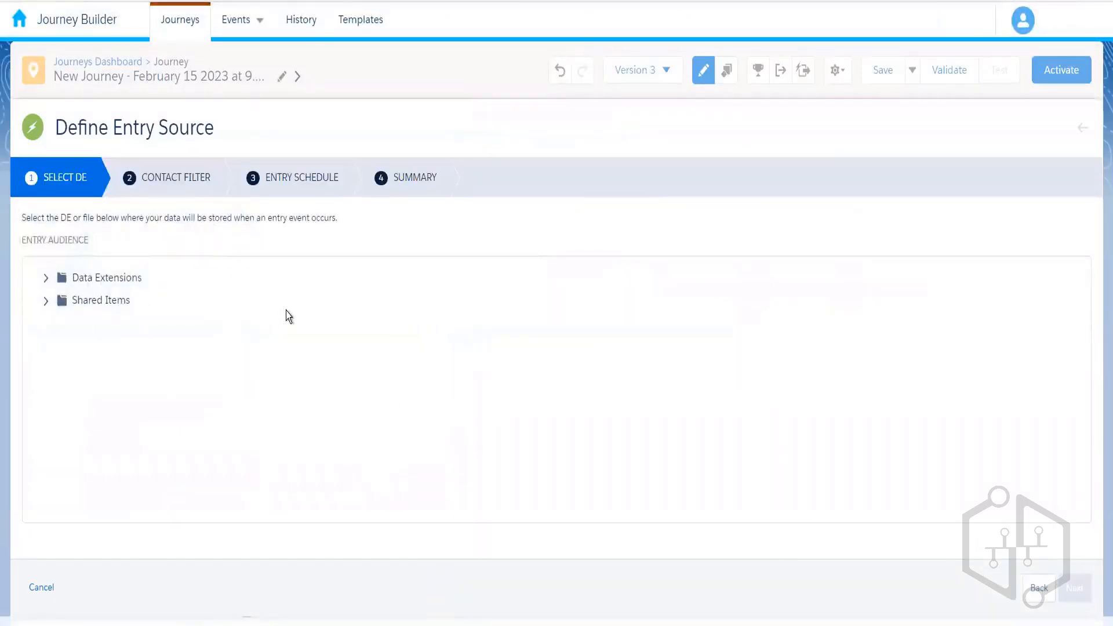
- Select Customer Information DE 010 from the Data Extensions > 010_Rahul folder
click(47, 281)
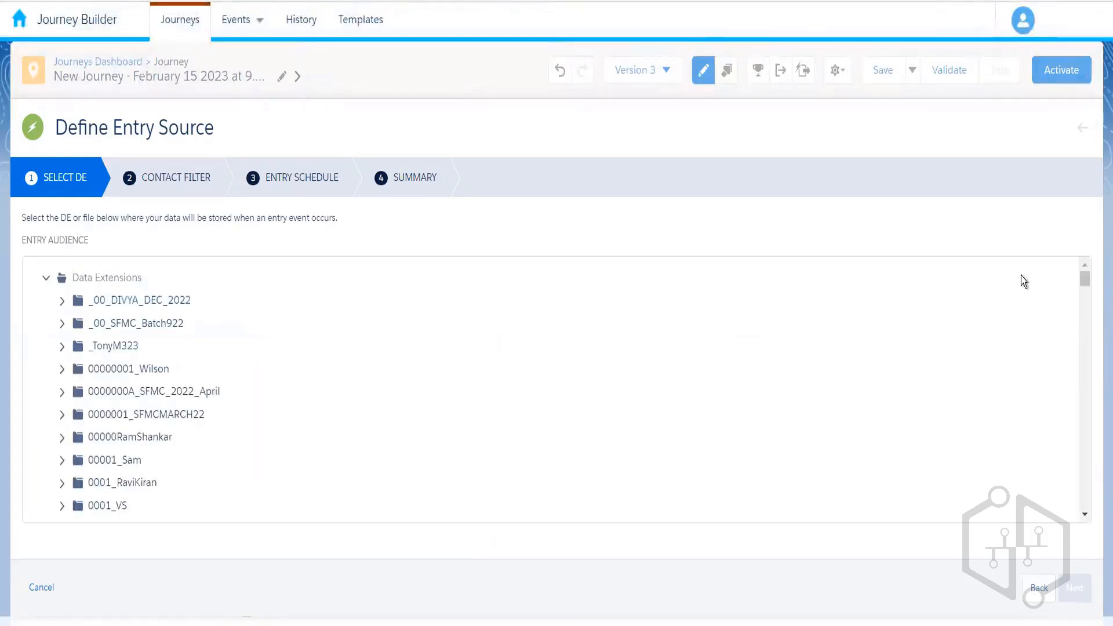
click(1085, 515)
click(1085, 515)
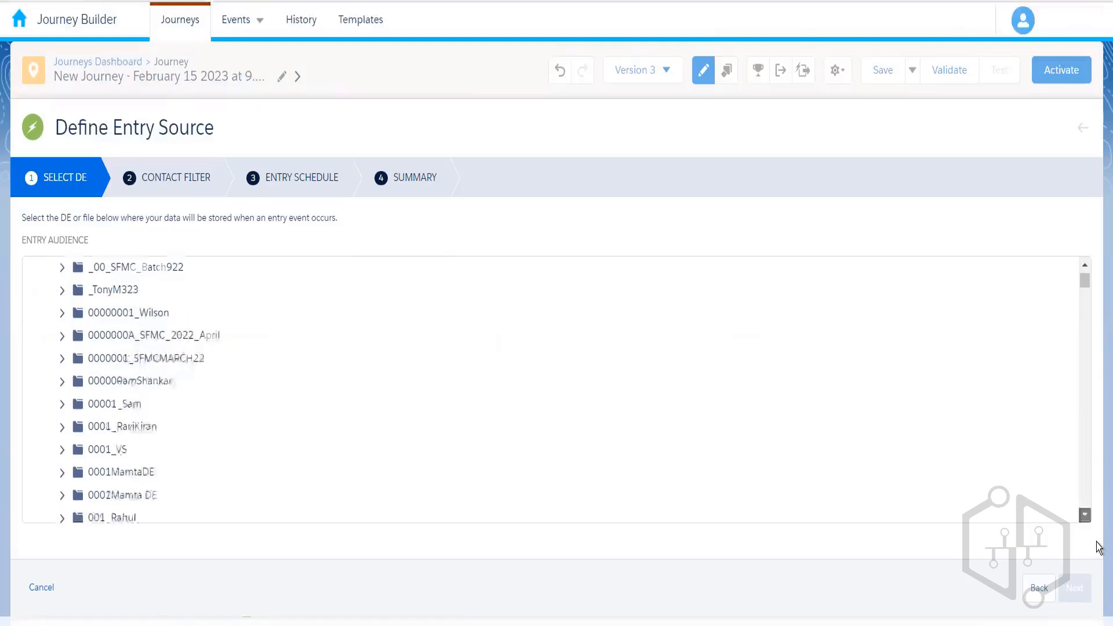
click(1085, 515)
click(1085, 515)
click(1085, 515)
click(1085, 515)
click(1085, 515)
click(1085, 515)
click(1085, 515)
click(1085, 515)
click(1085, 515)
click(1085, 515)
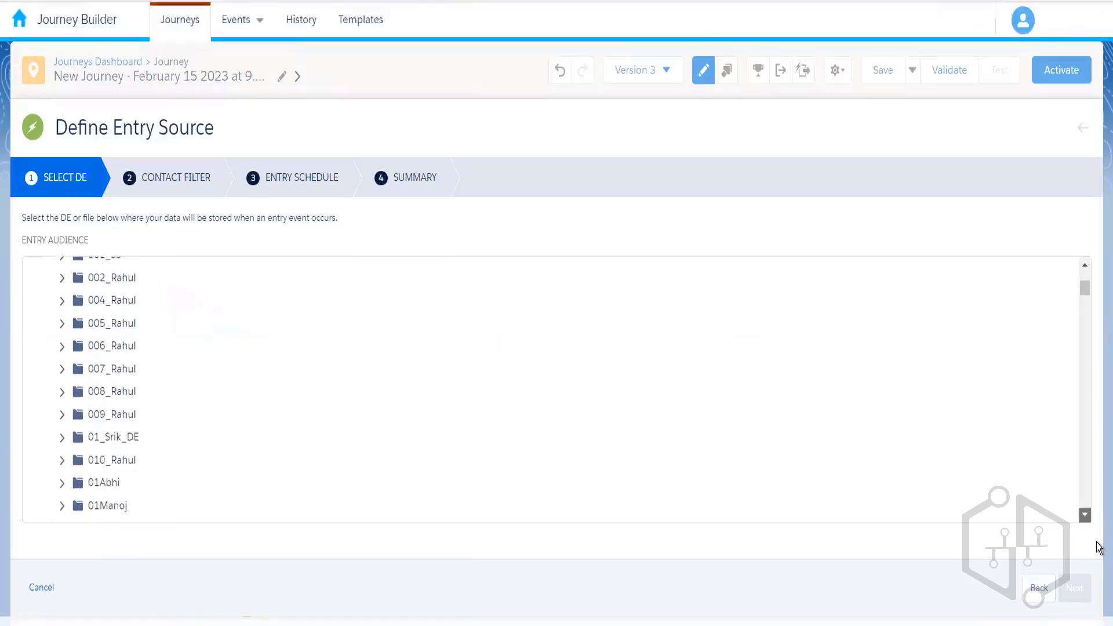
click(1085, 515)
click(1085, 515)
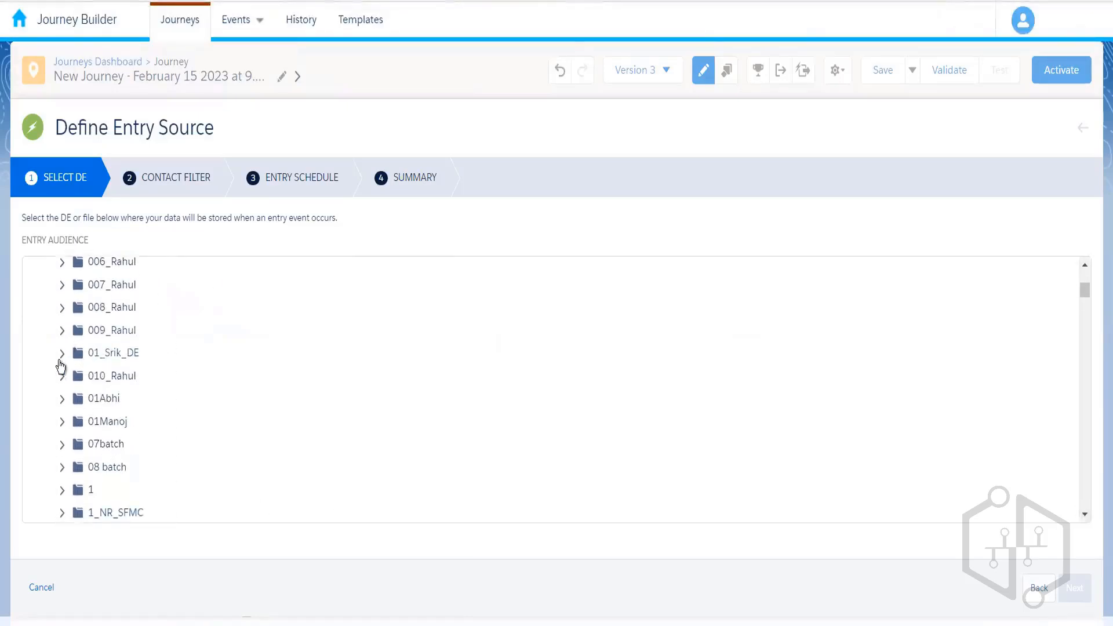
click(62, 377)
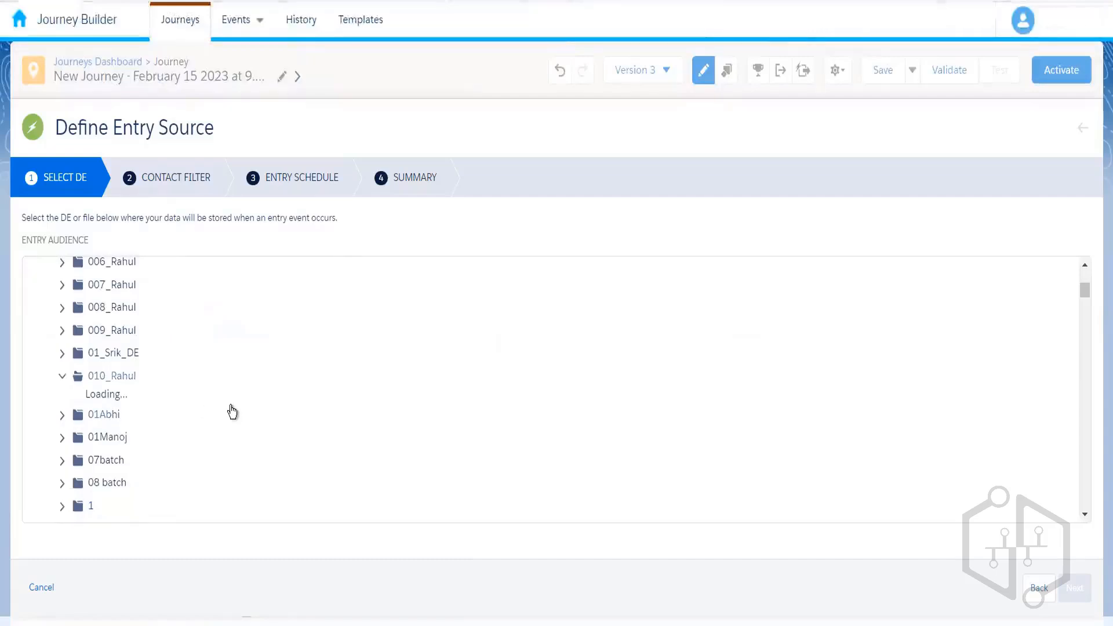
click(167, 403)
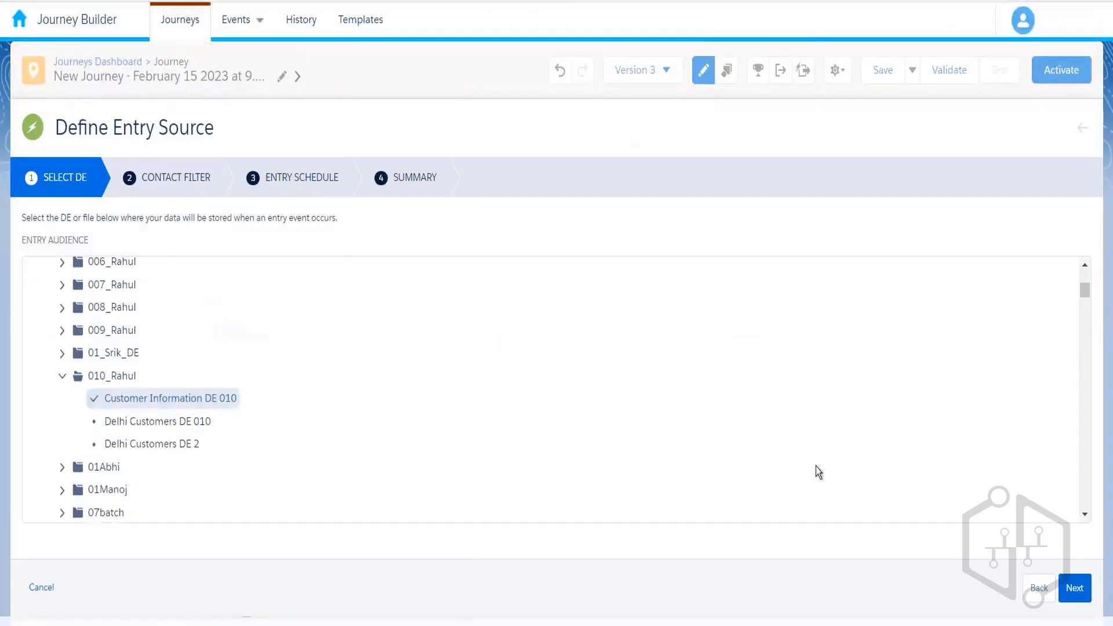
- Skip the contact filter, leave entry schedule as Not applicable, and finish the entry source setup
click(1073, 589)
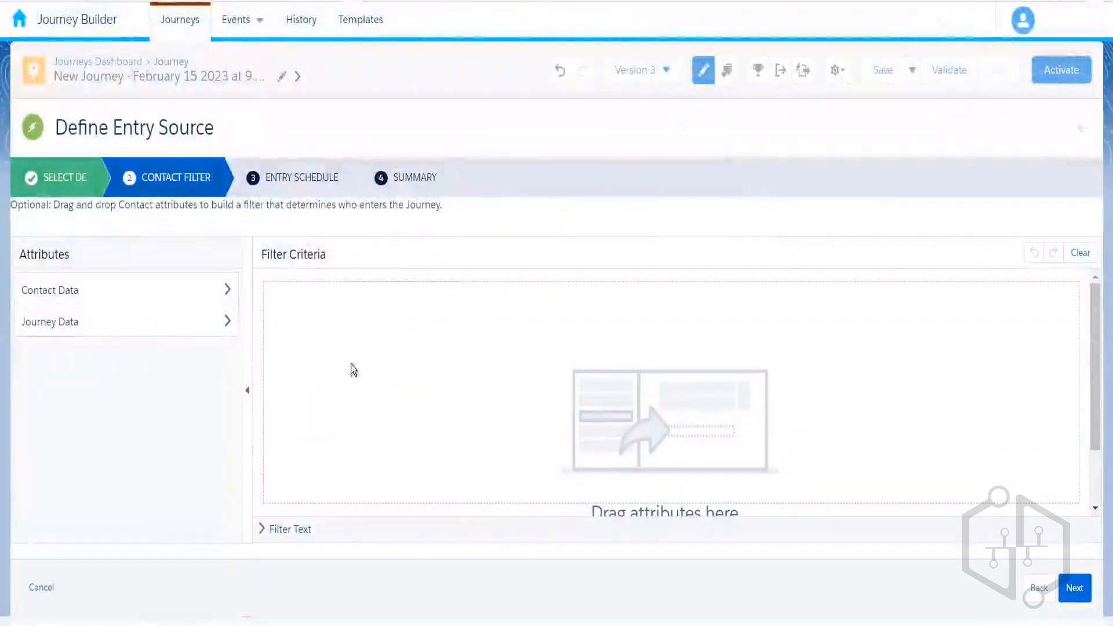
click(1081, 592)
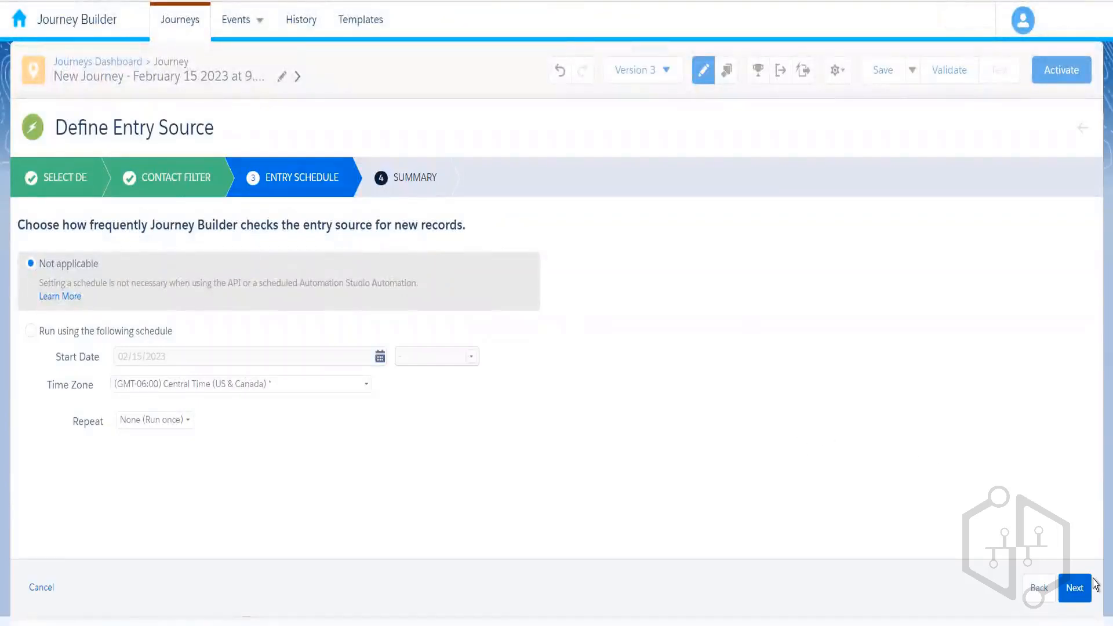
click(1076, 589)
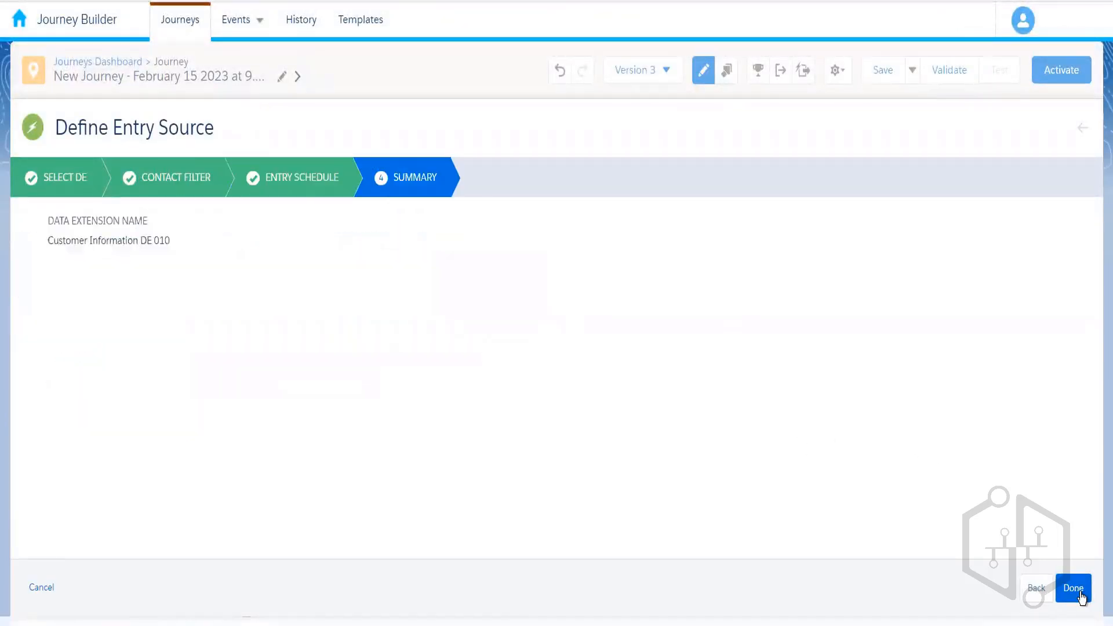
click(1074, 589)
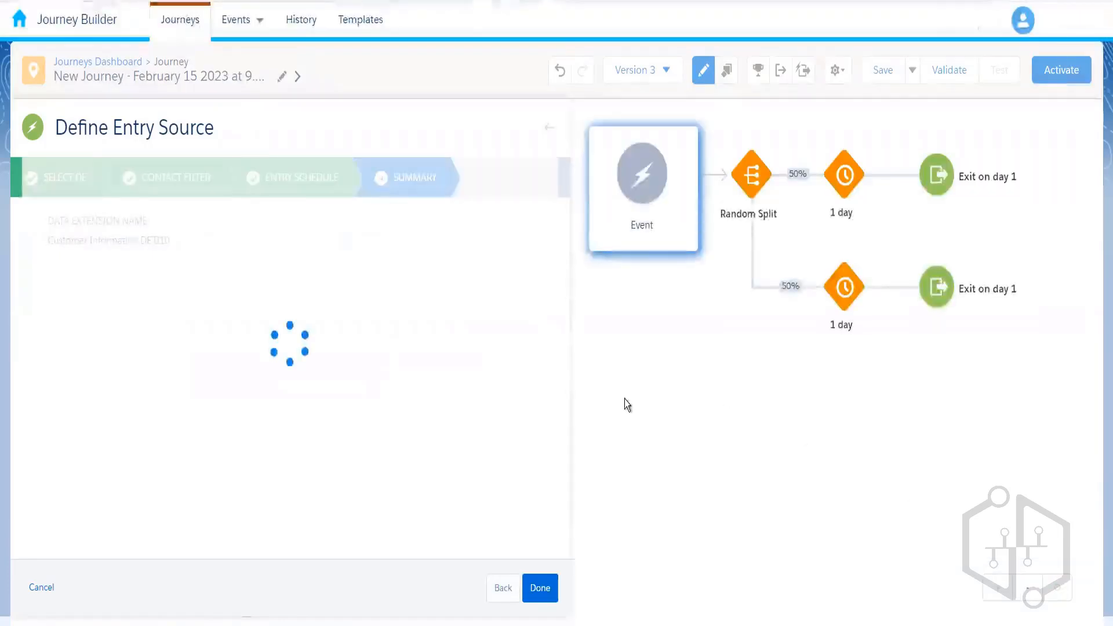
click(554, 589)
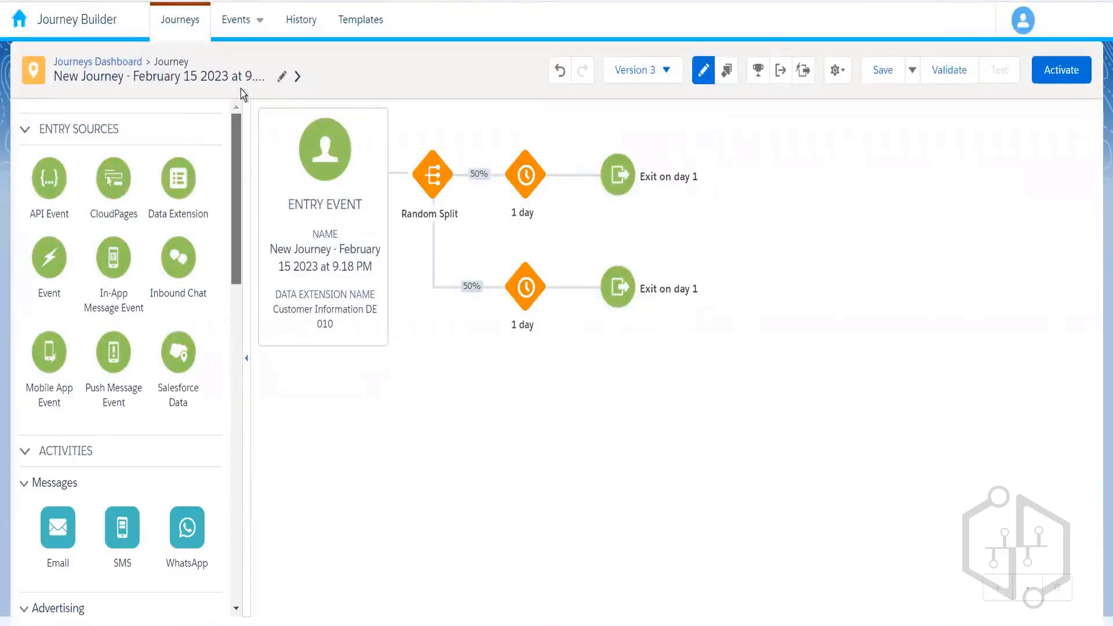
- Activate Version 3 of the February 15 journey and return to its canvas
click(1057, 72)
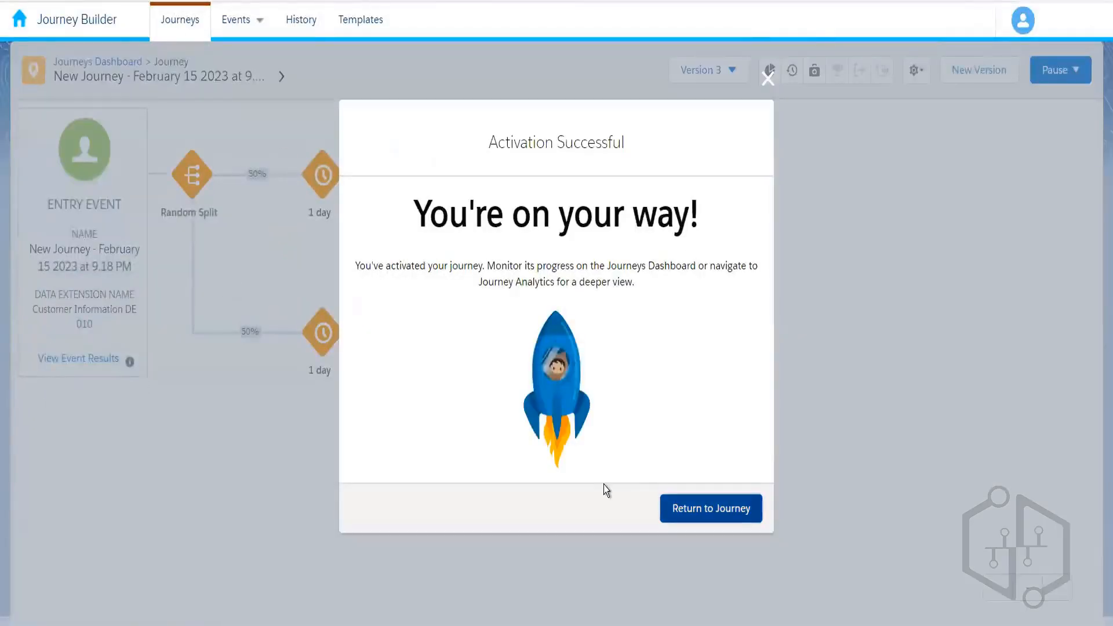
click(745, 508)
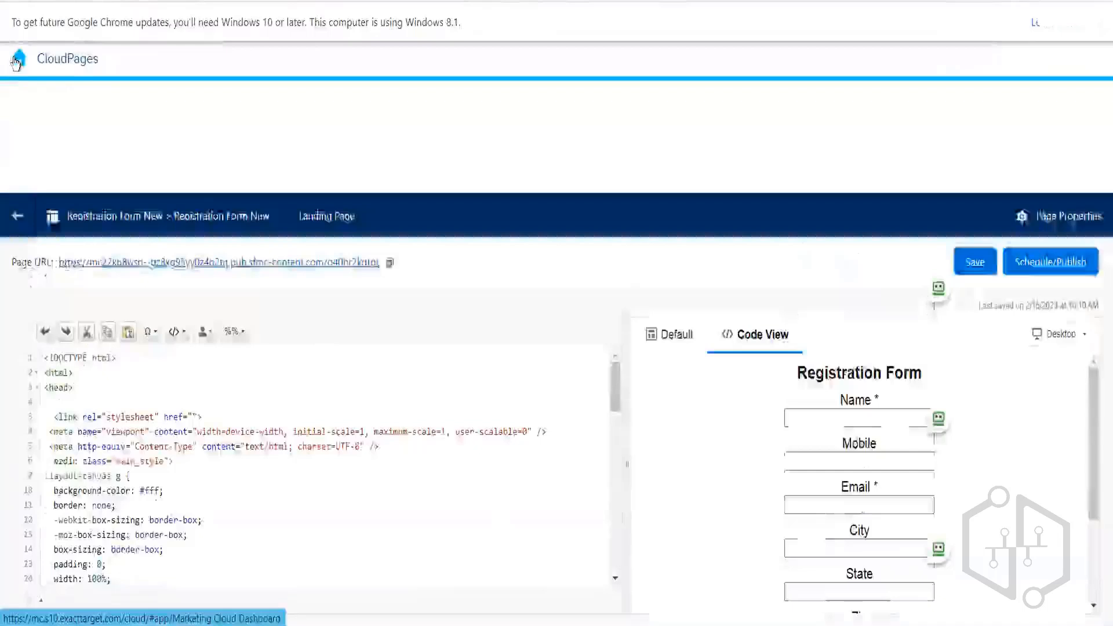
- Open Automation Demo 010's workflow in Automation Studio and drag a Fire Event into Step 3
mouse_move(492, 171)
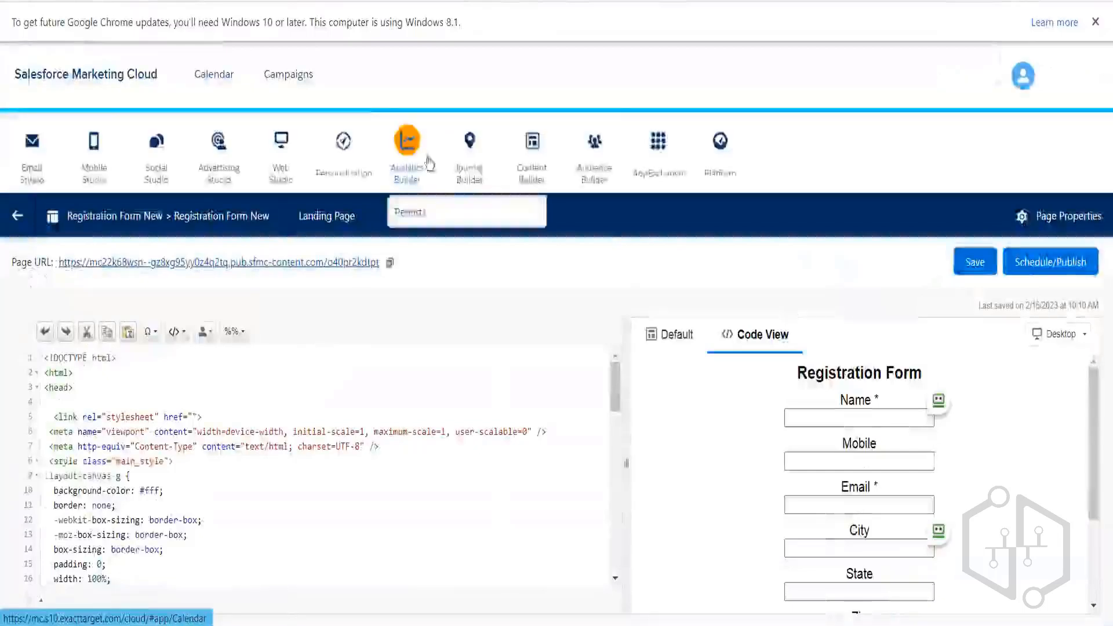
click(492, 214)
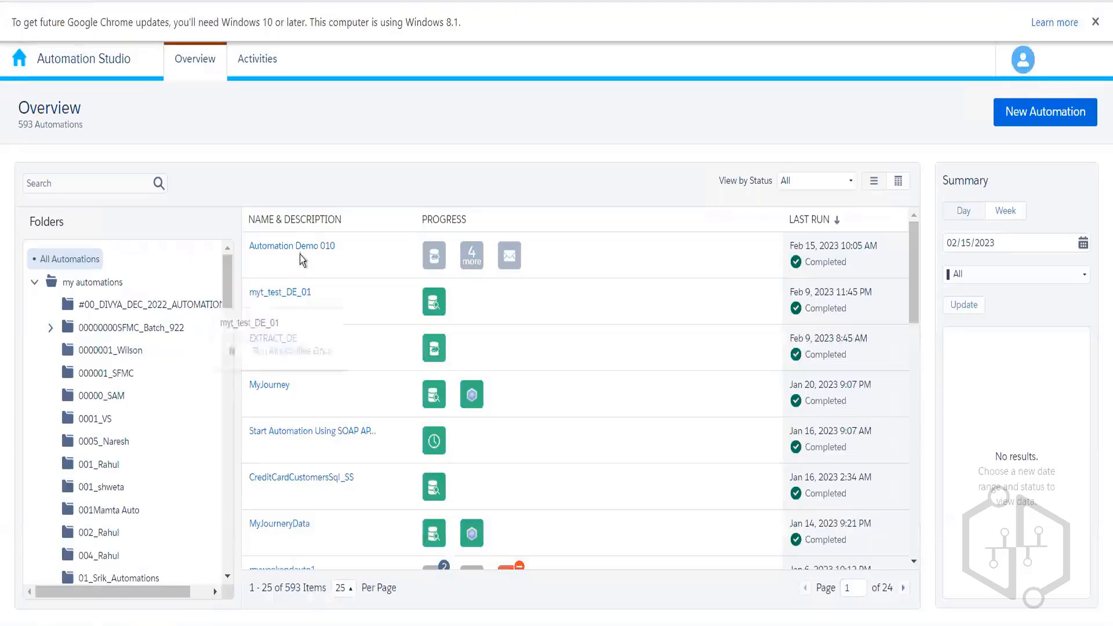
click(303, 248)
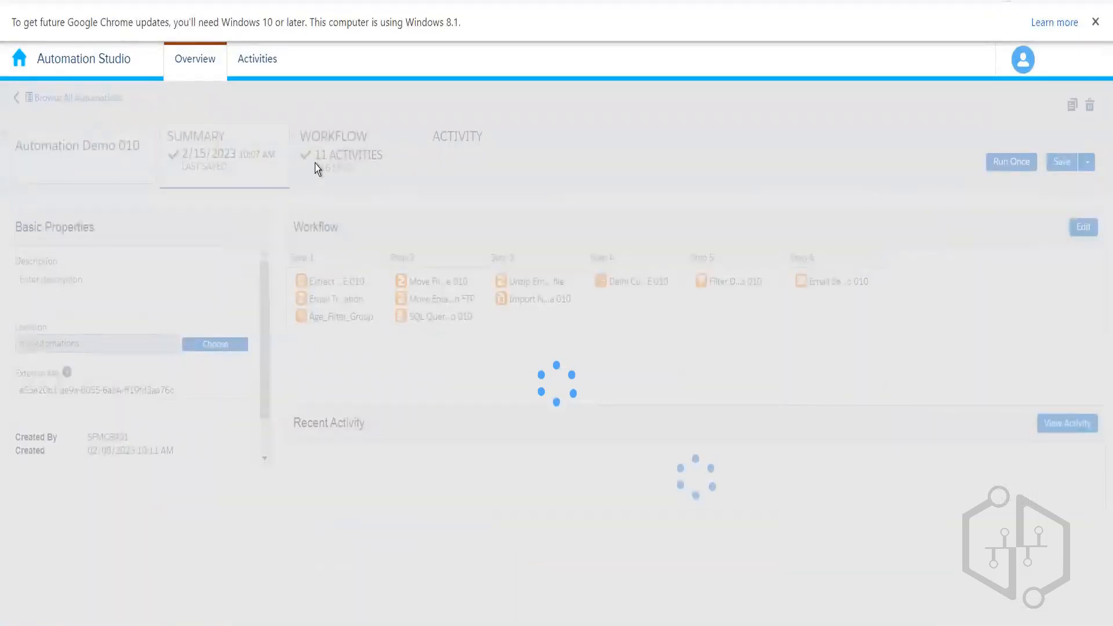
click(343, 162)
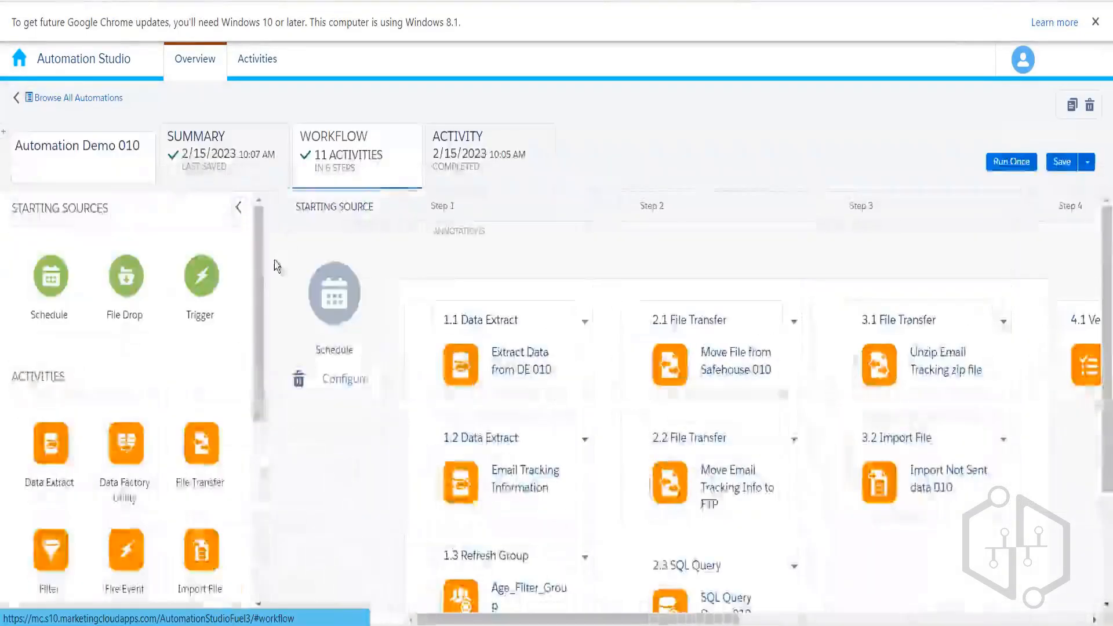
scroll(257, 330, down, 3)
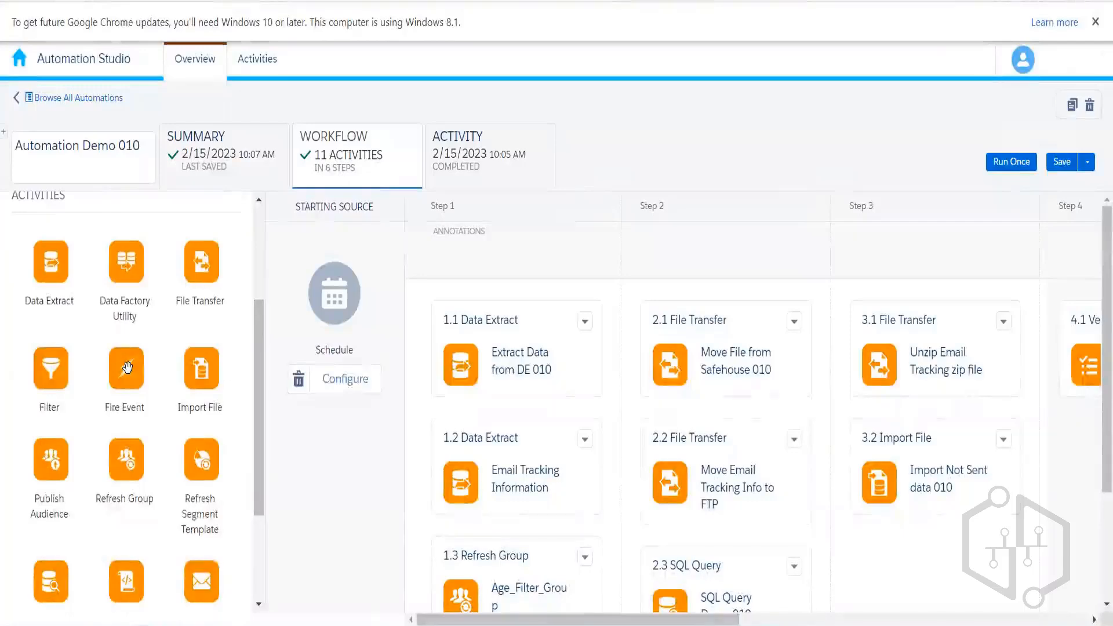
drag(840, 374, 979, 485)
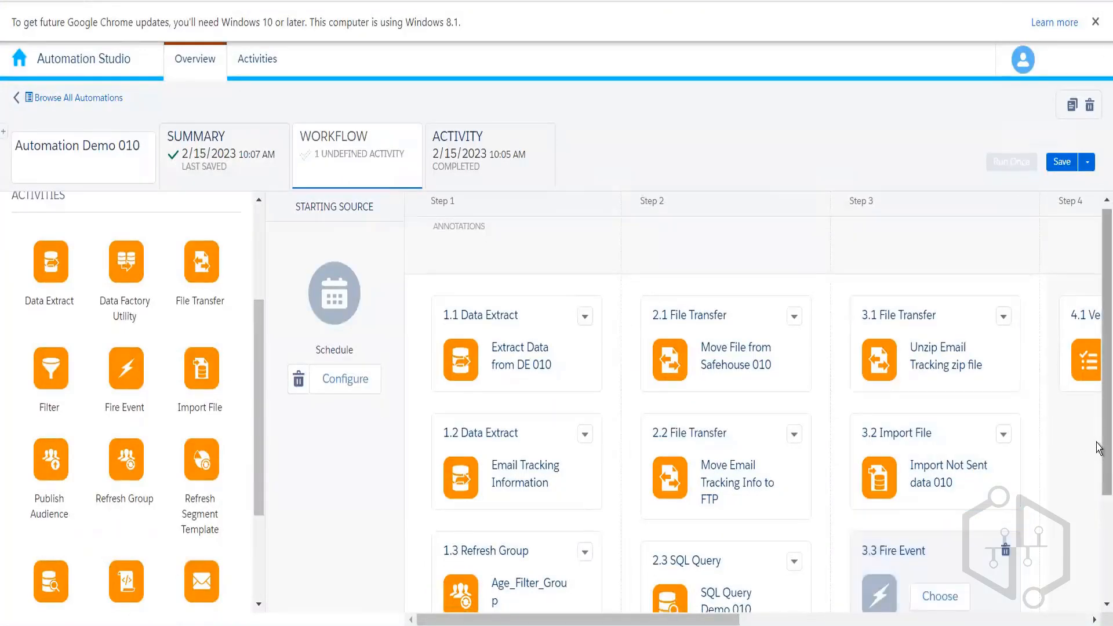
- Point the 3.3 Fire Event at Customer Information DE 010 in 010_Rahul and save the automation
scroll(910, 493, down, 3)
click(930, 458)
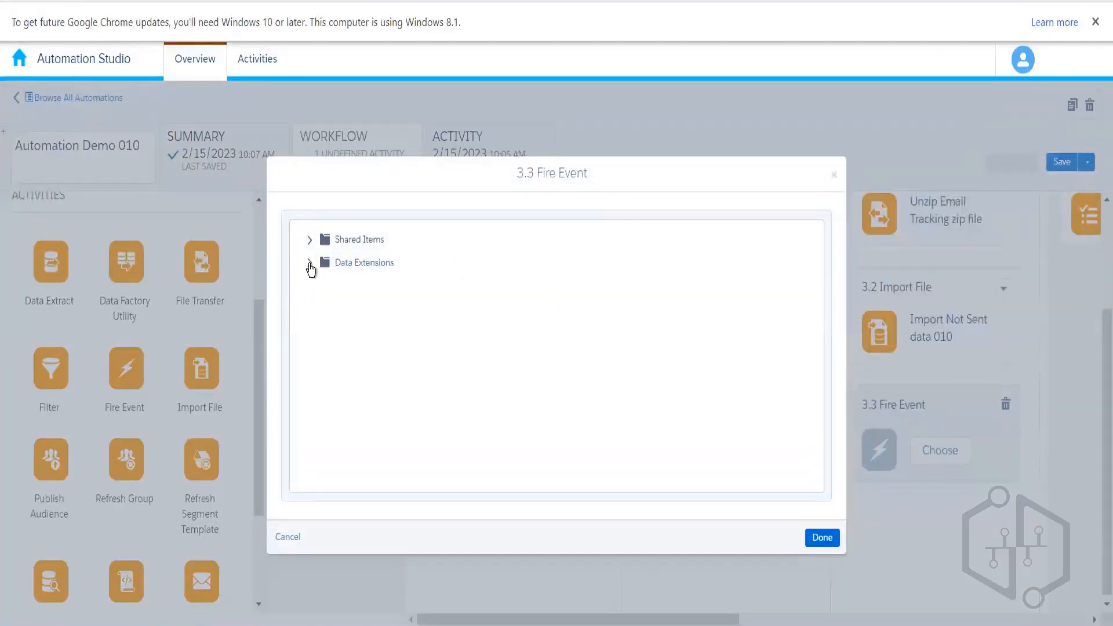
click(310, 264)
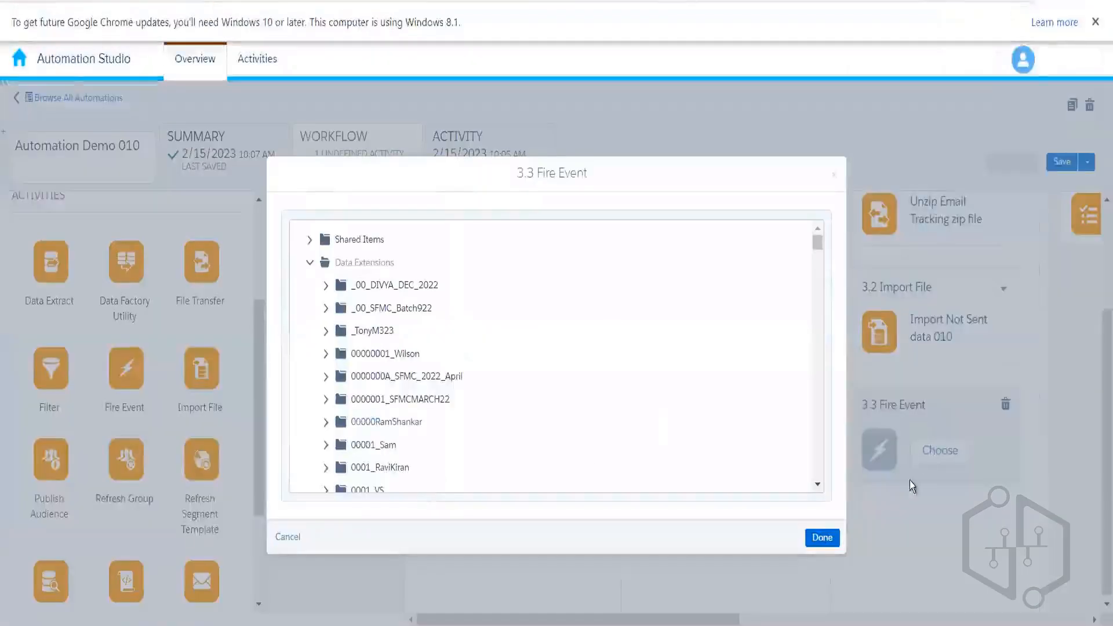
drag(818, 485, 818, 485)
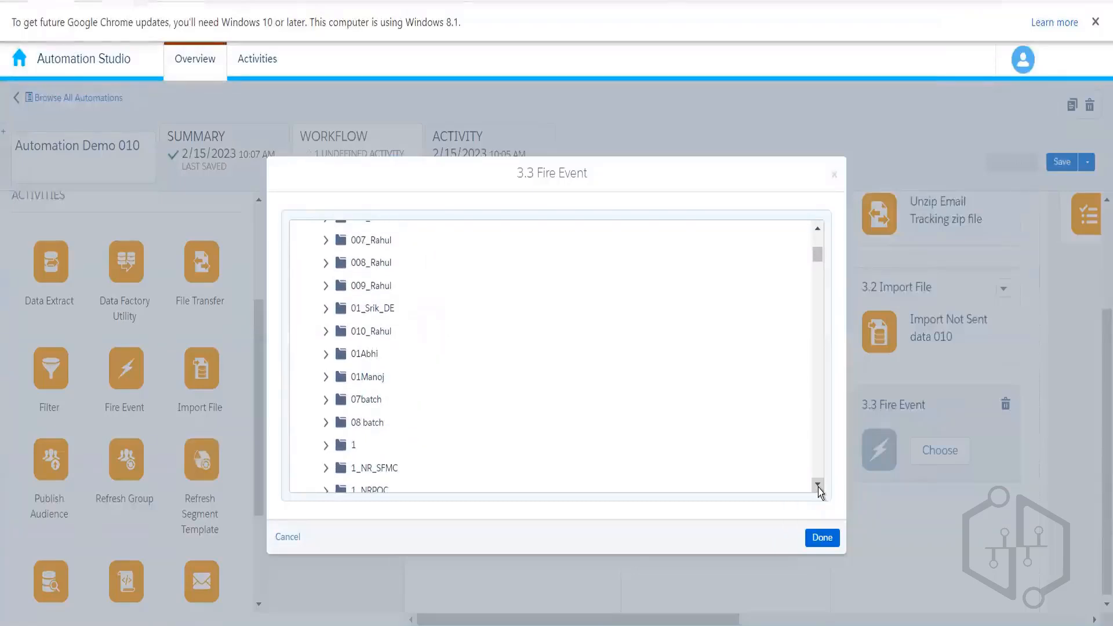
click(327, 332)
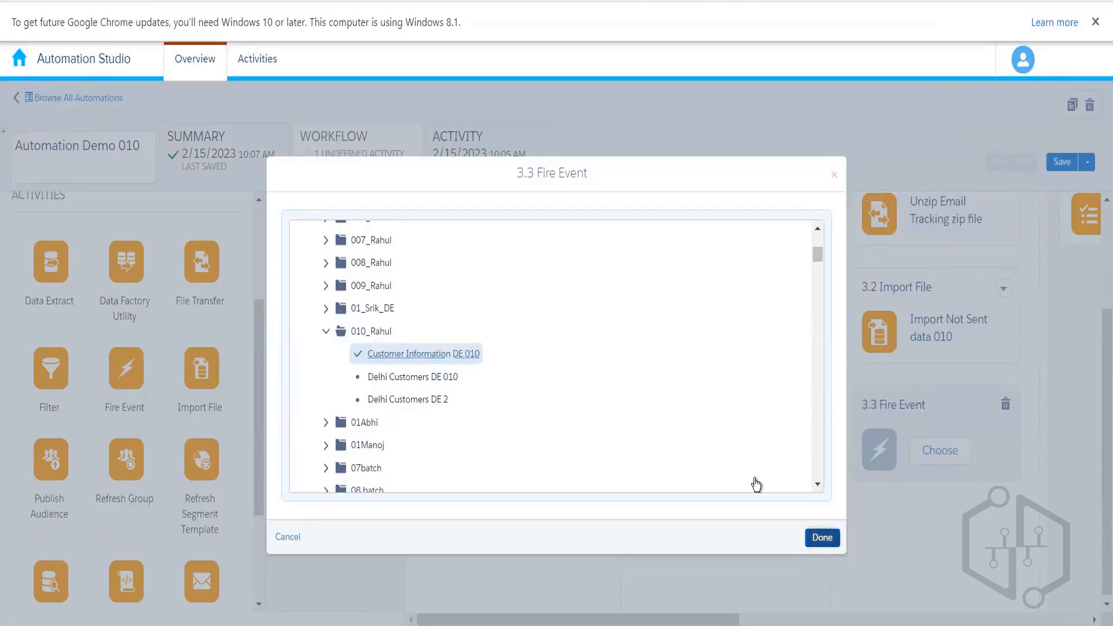
click(823, 537)
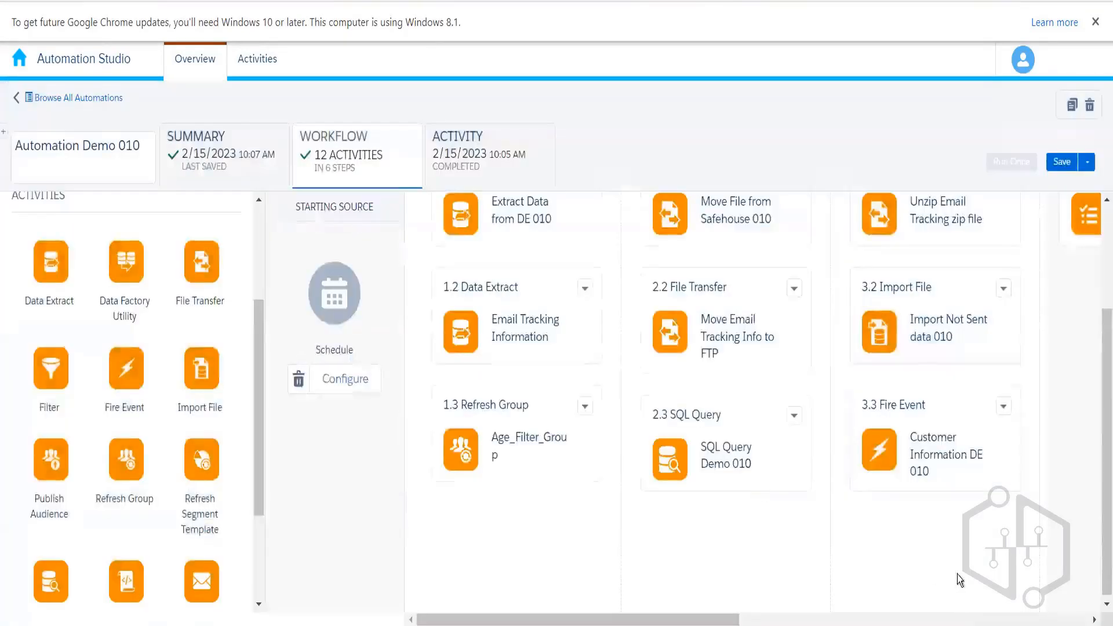
click(1062, 160)
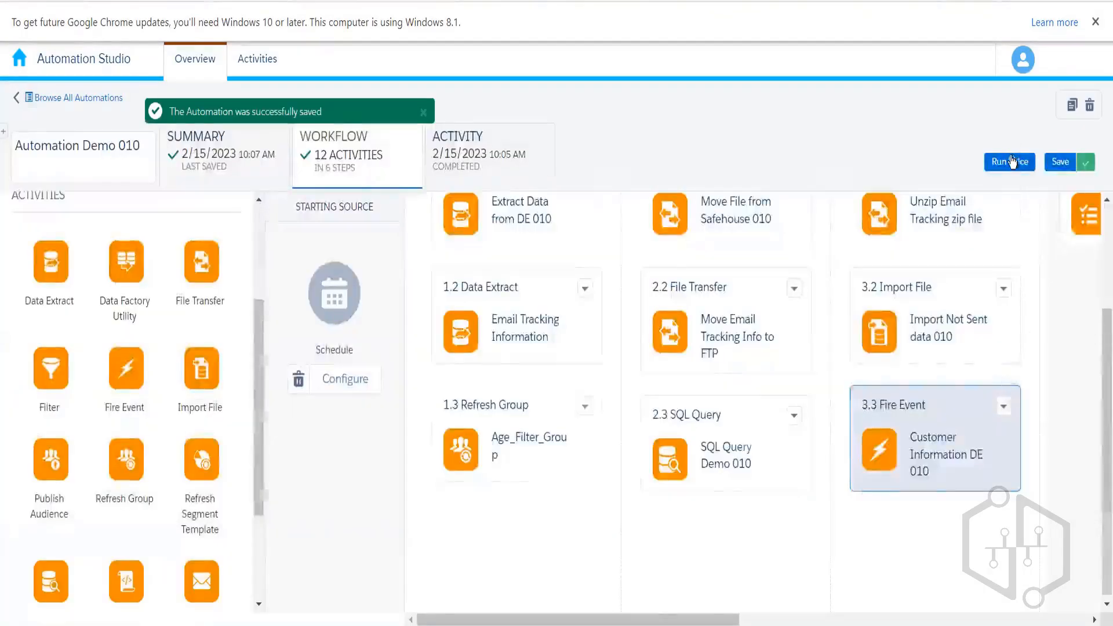
- Run only the 3.3 Fire Event activity once with Run Now
click(1010, 162)
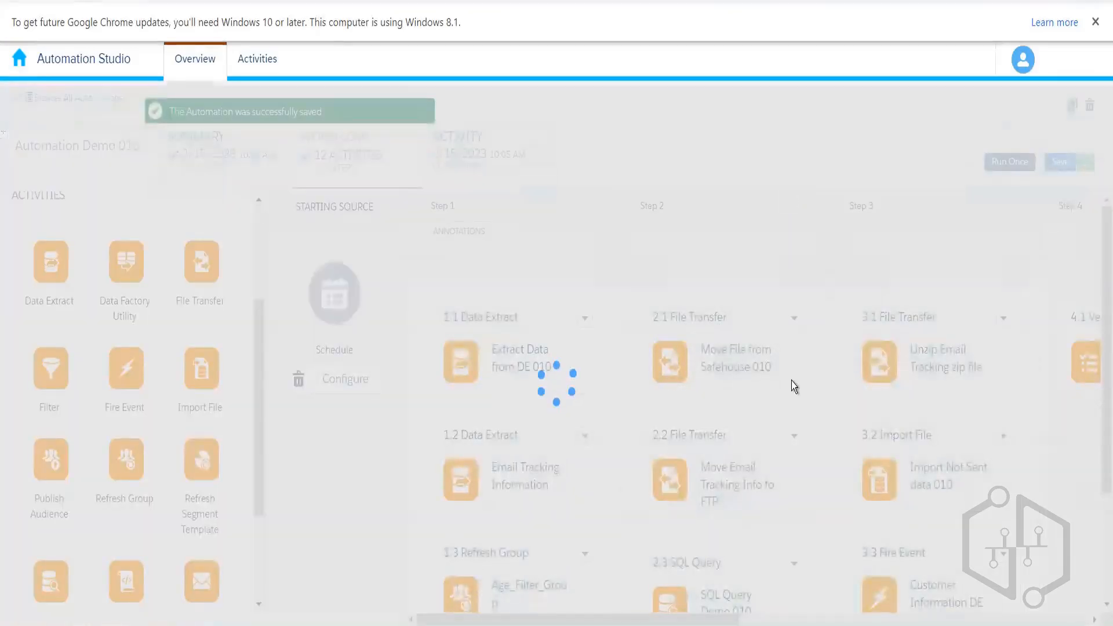
scroll(781, 435, down, 3)
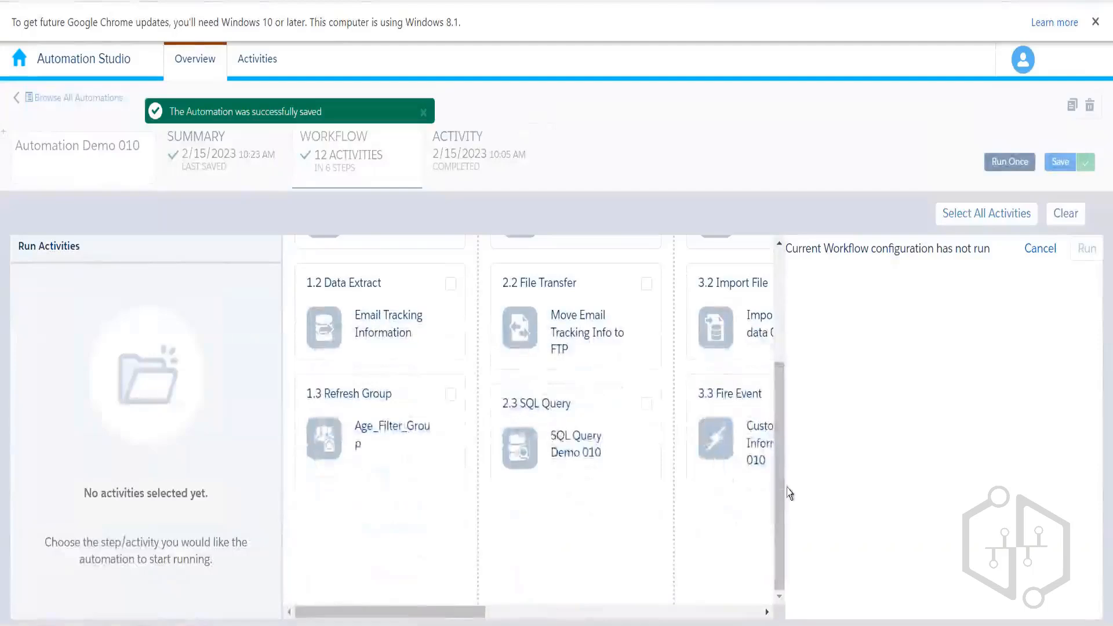
drag(450, 614, 571, 616)
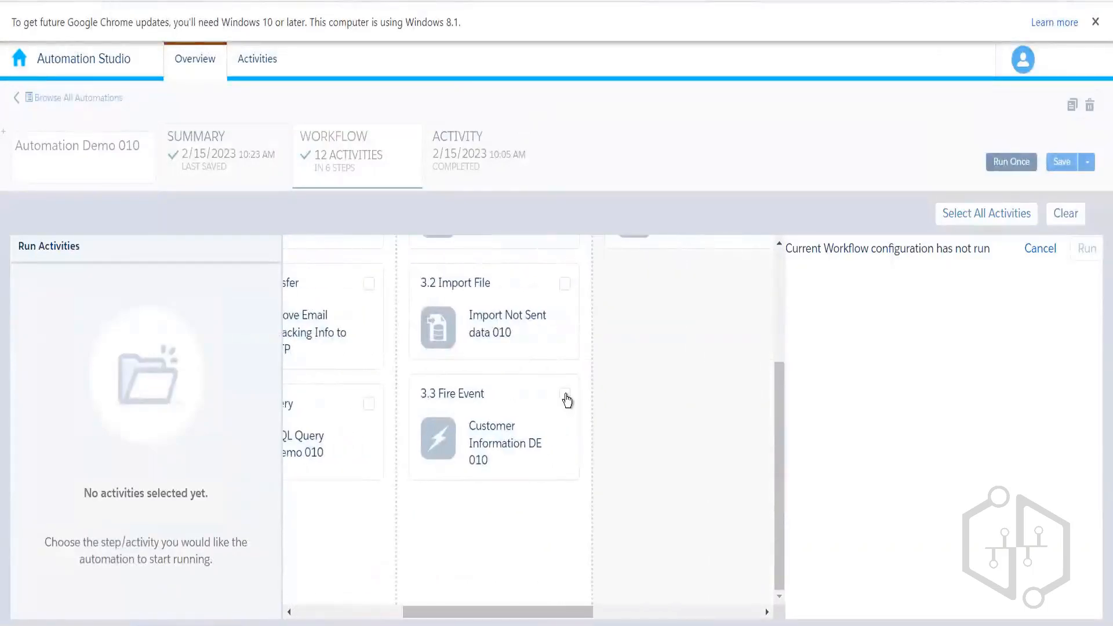
click(565, 399)
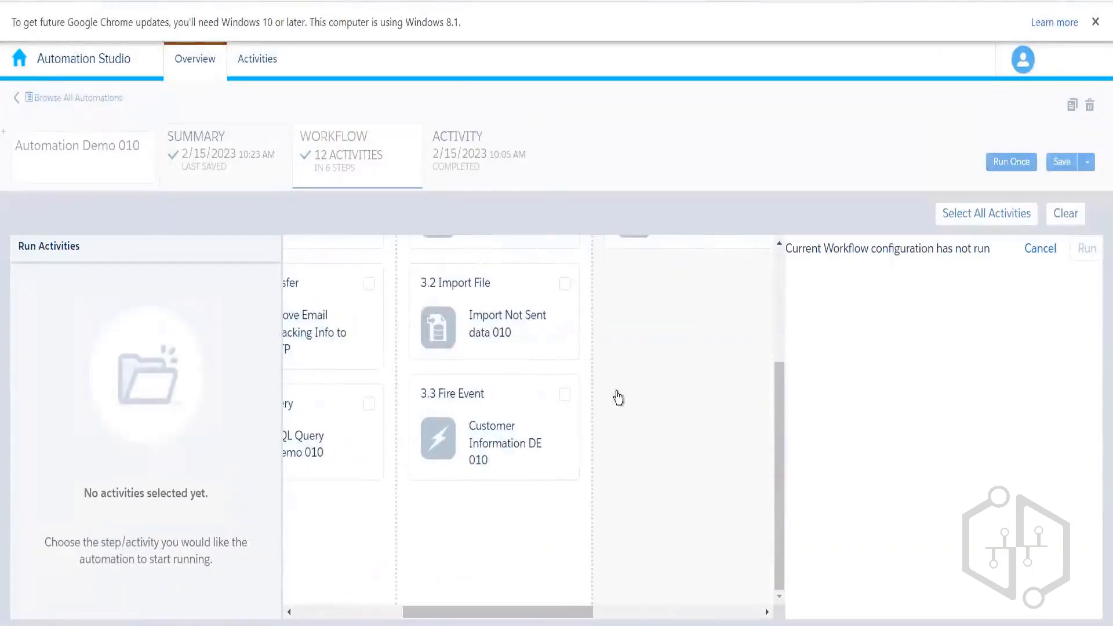
click(1087, 249)
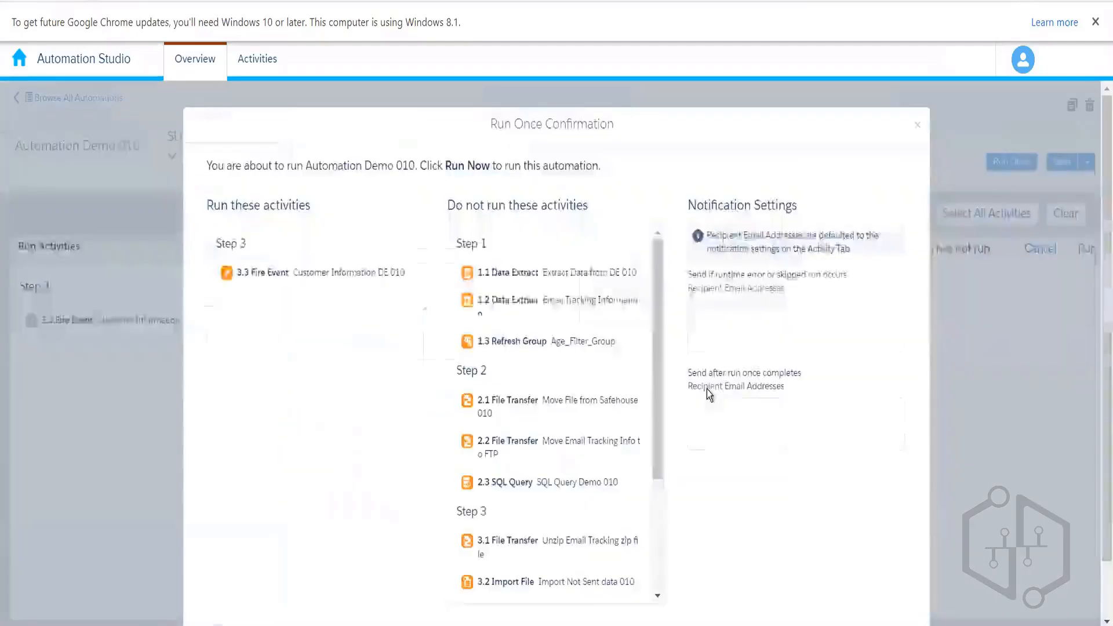
drag(1107, 413, 1106, 580)
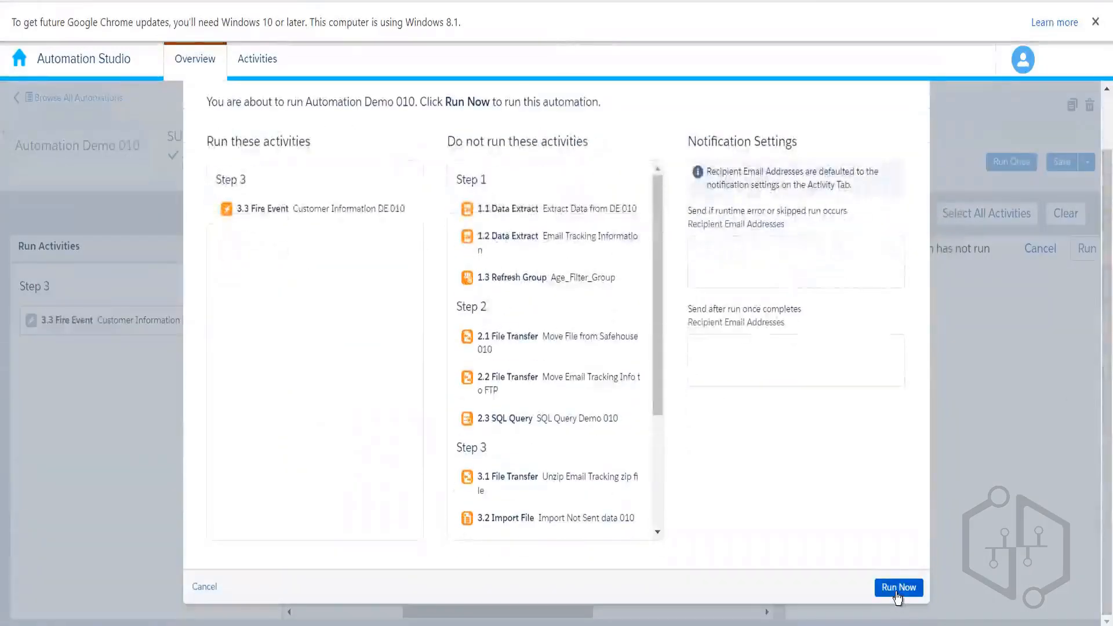
click(897, 589)
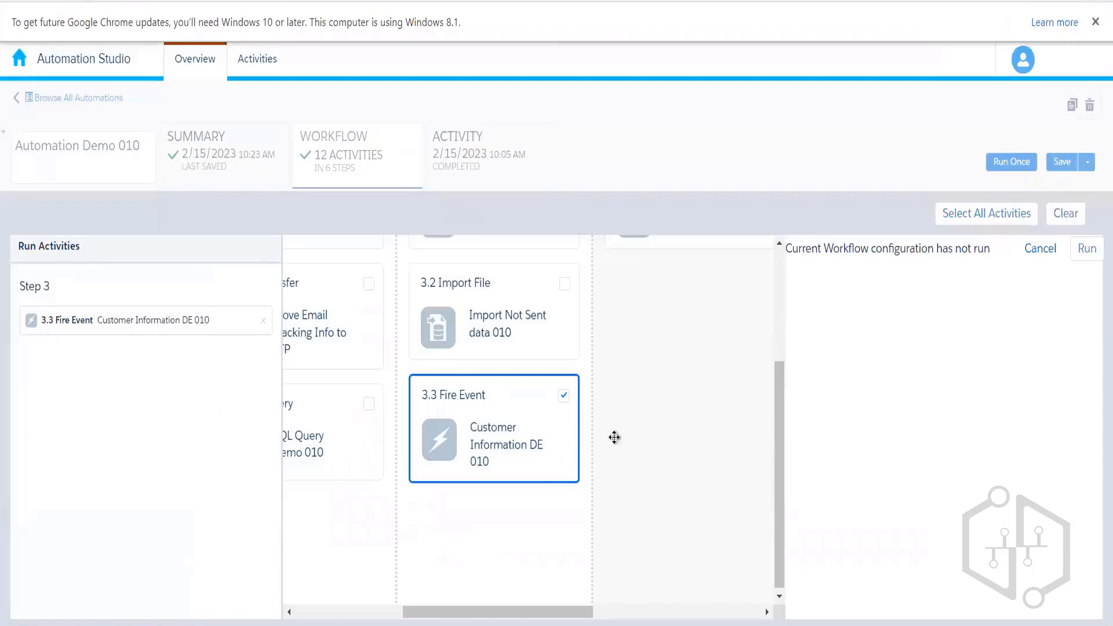
- Refresh the Activity tab's run log to show the run completed at 10:24 AM
click(518, 167)
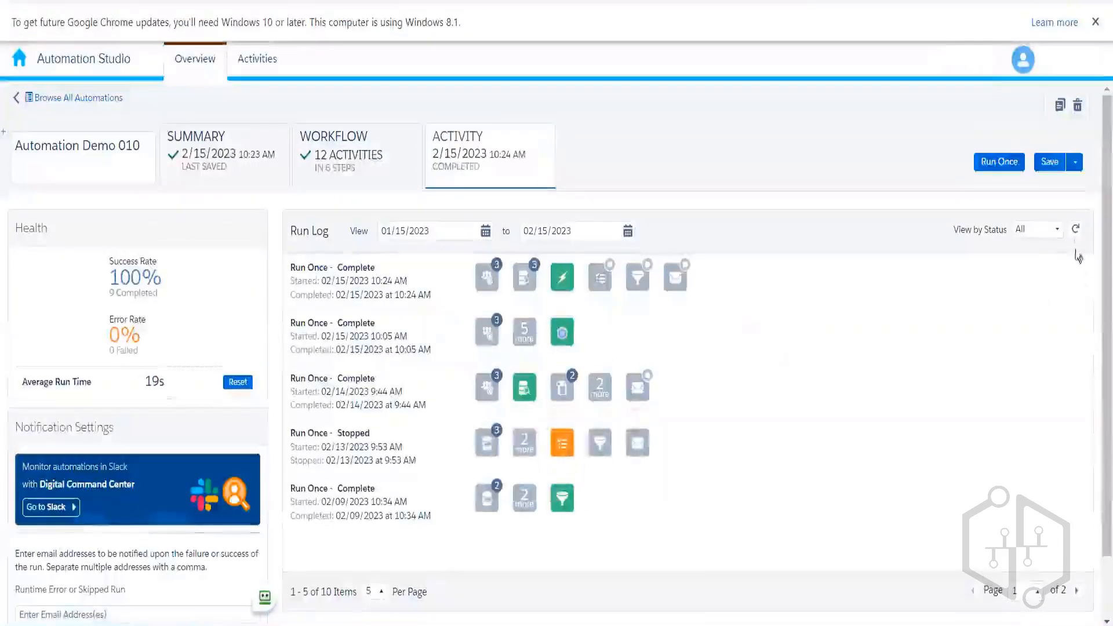
click(1076, 229)
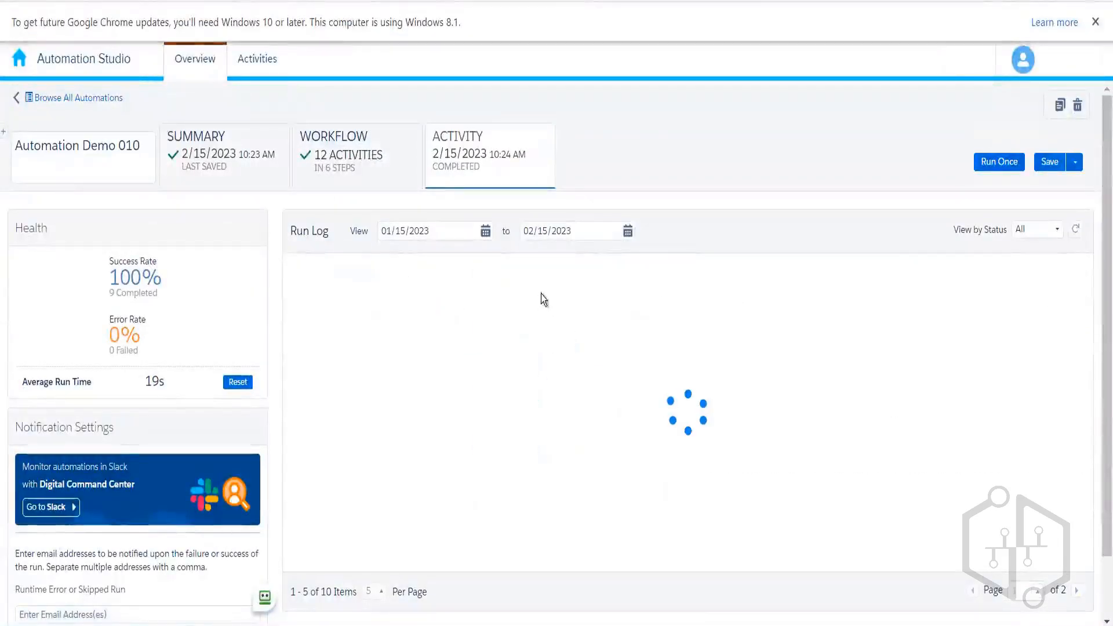
mouse_move(561, 279)
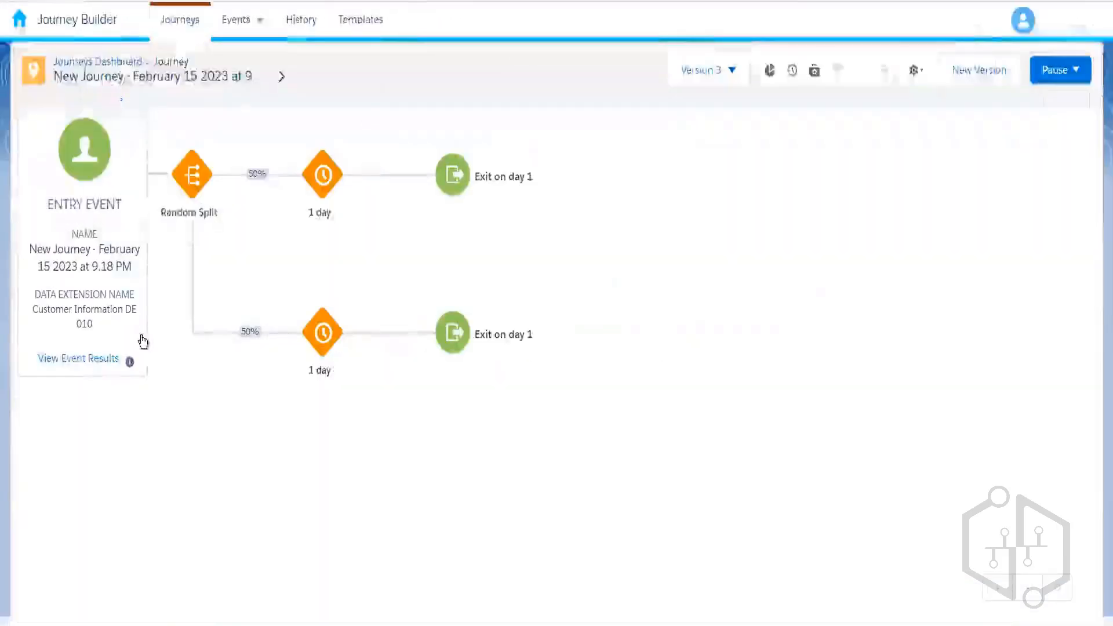
- Reopen the February 15 journey and recheck entry results until 4 contacts show evaluated and accepted
click(94, 62)
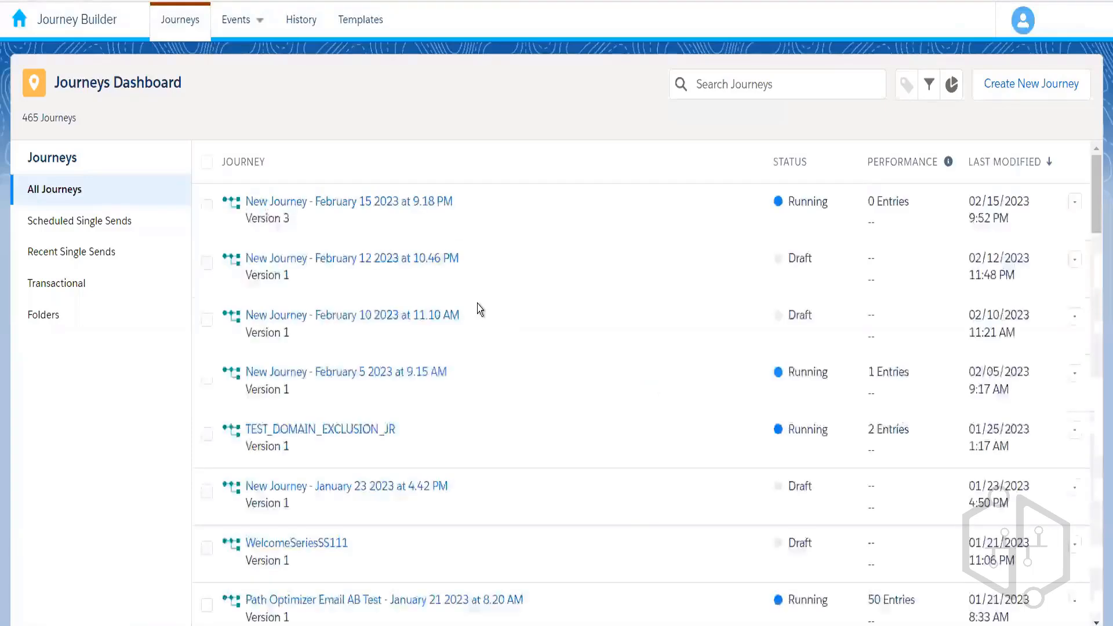
click(406, 205)
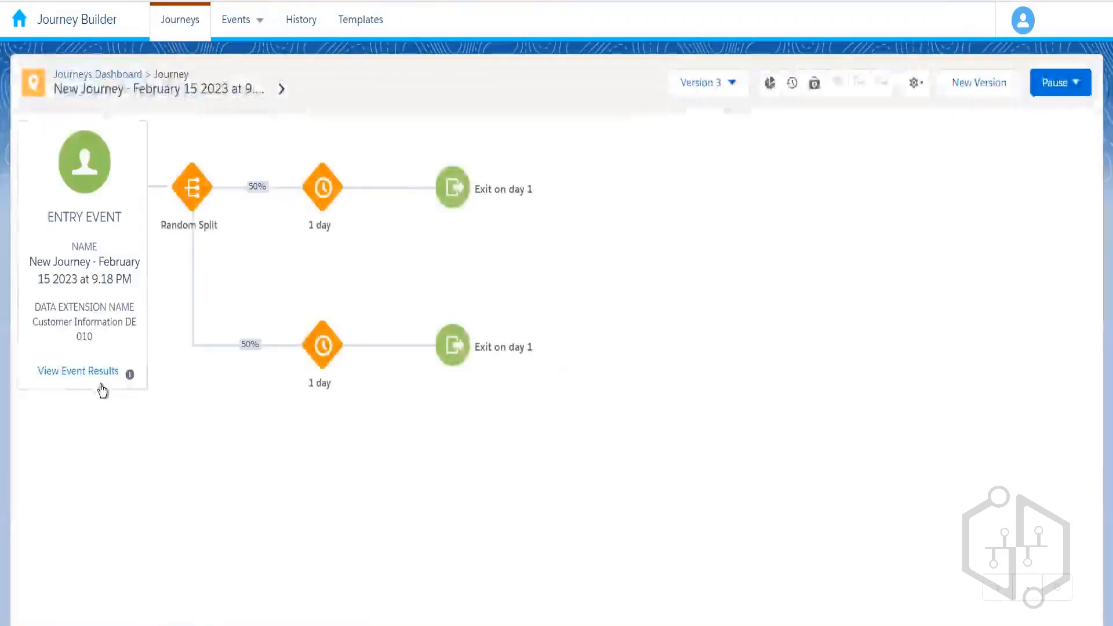
click(100, 378)
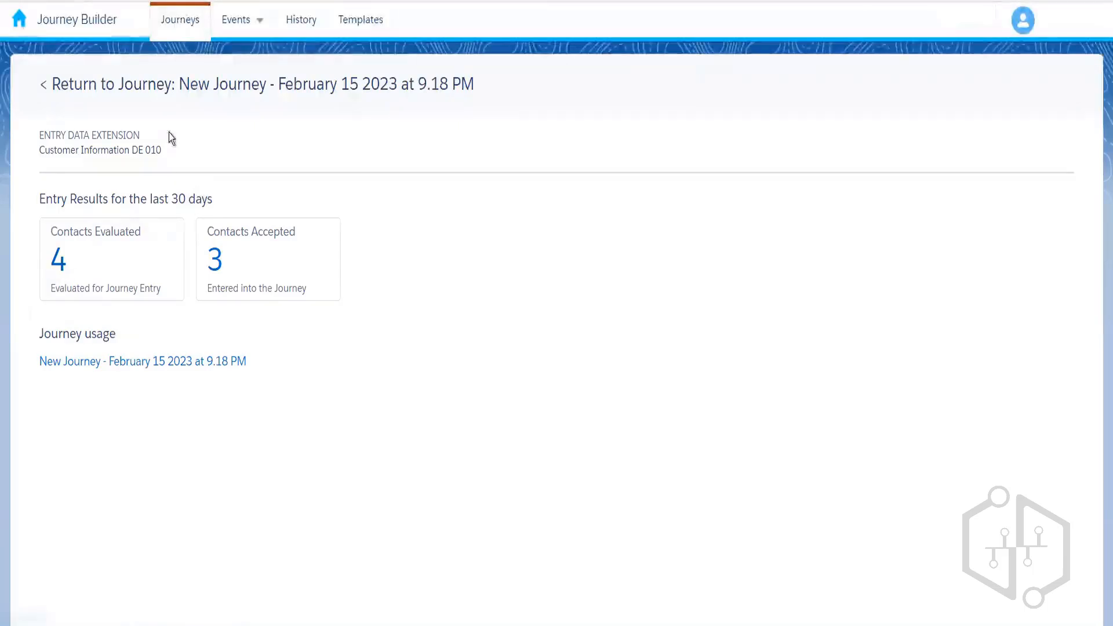
click(172, 98)
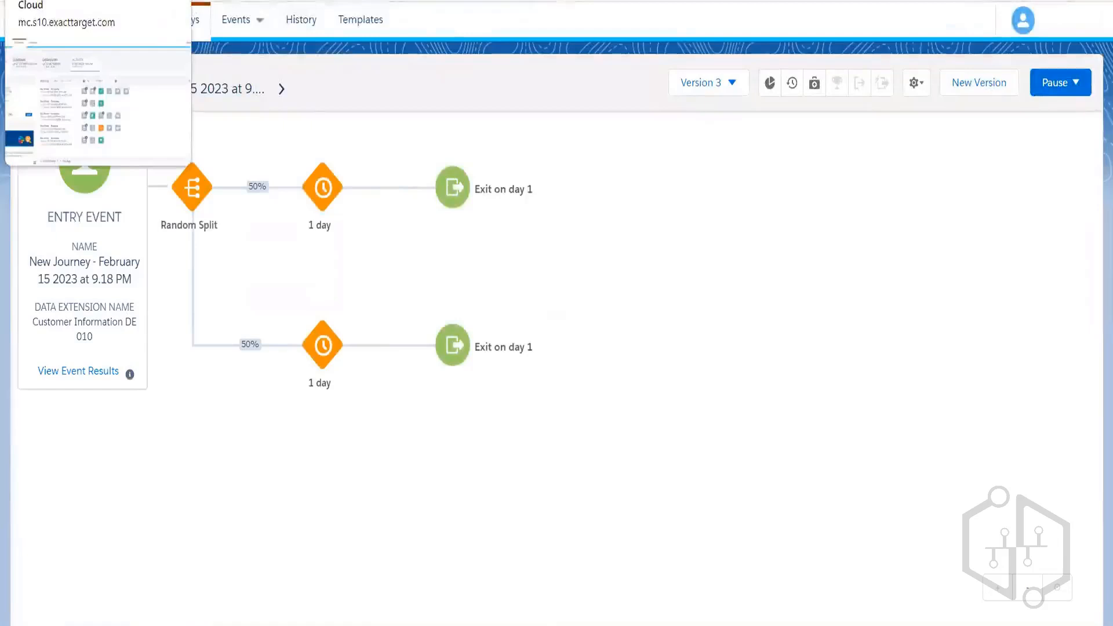
click(100, 374)
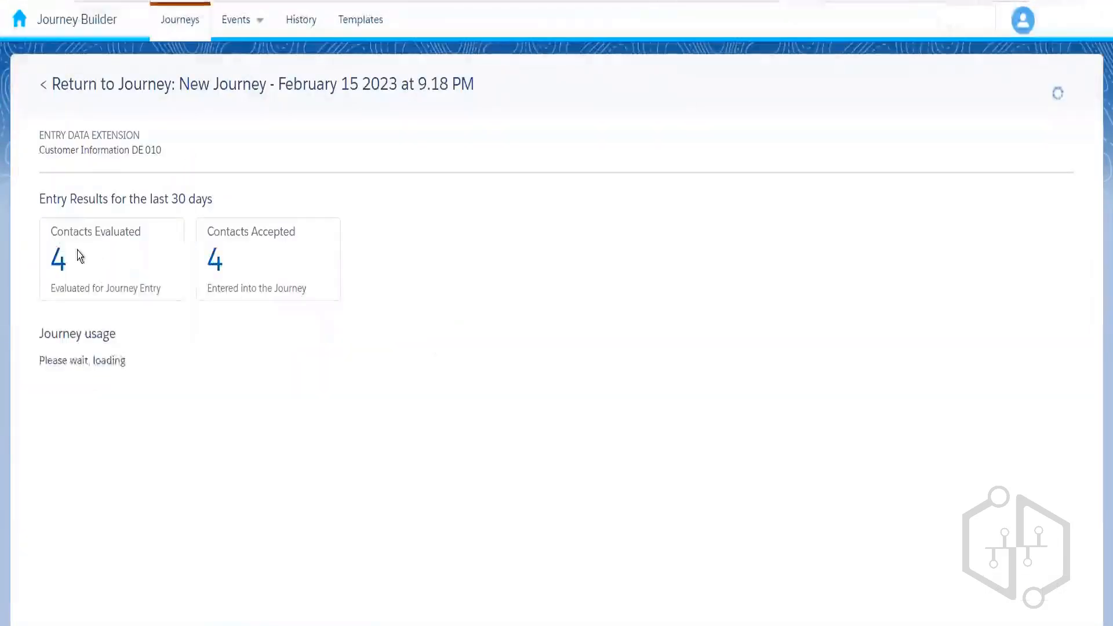
click(130, 85)
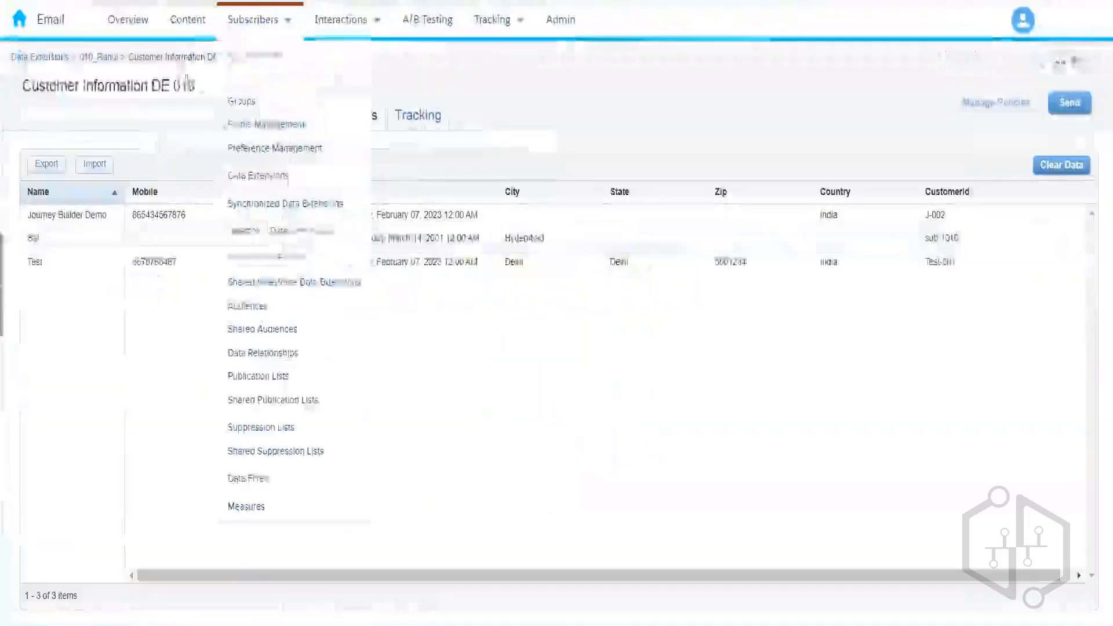
- Go to the folder holding Customer Information DE 010 via its breadcrumb link
click(104, 59)
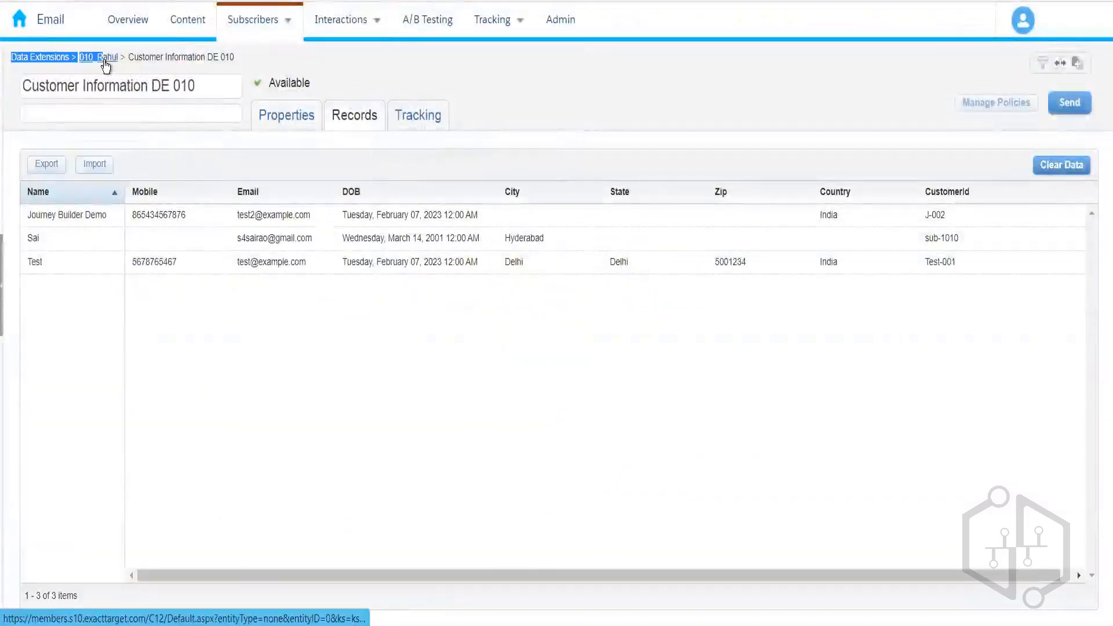
click(104, 59)
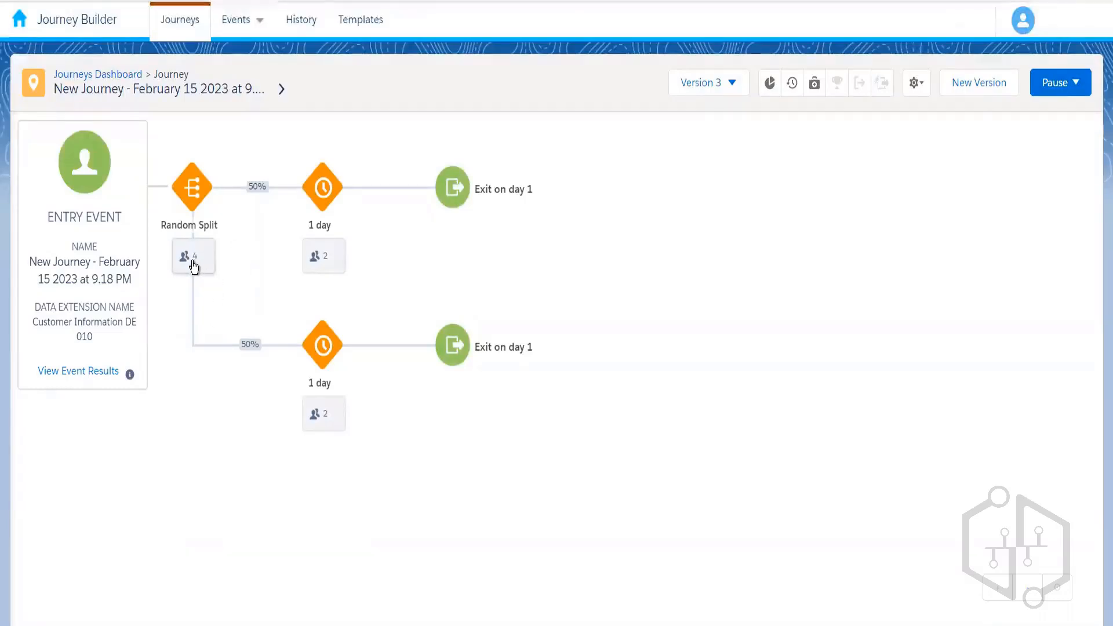
- Check the Random Split's 4-contact summary, then stop only Version 3 of the February 15 journey
click(194, 266)
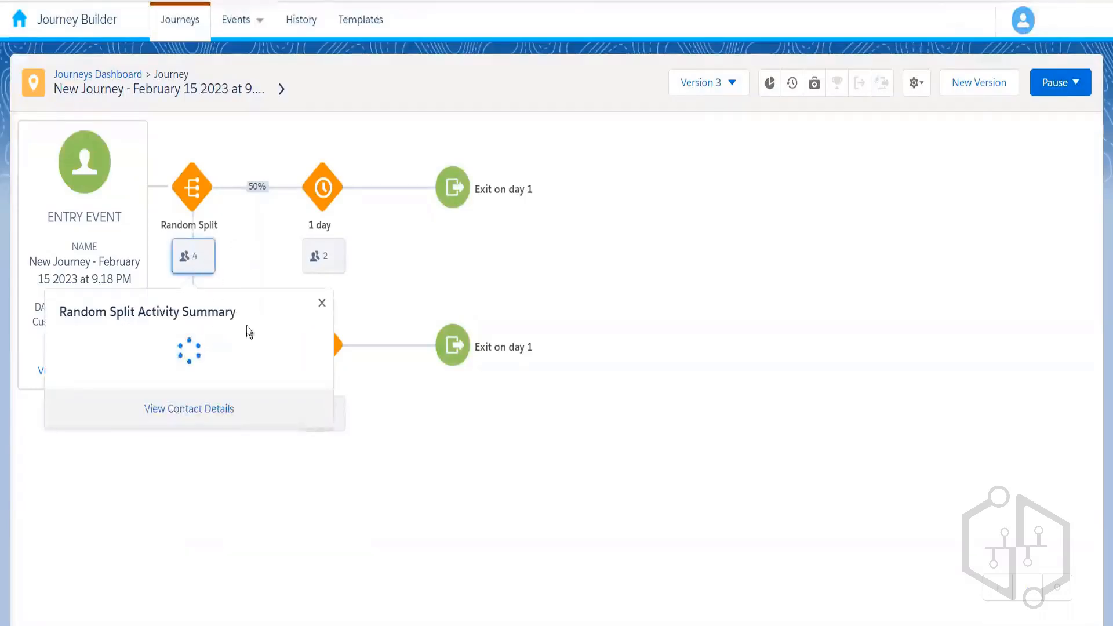
click(323, 306)
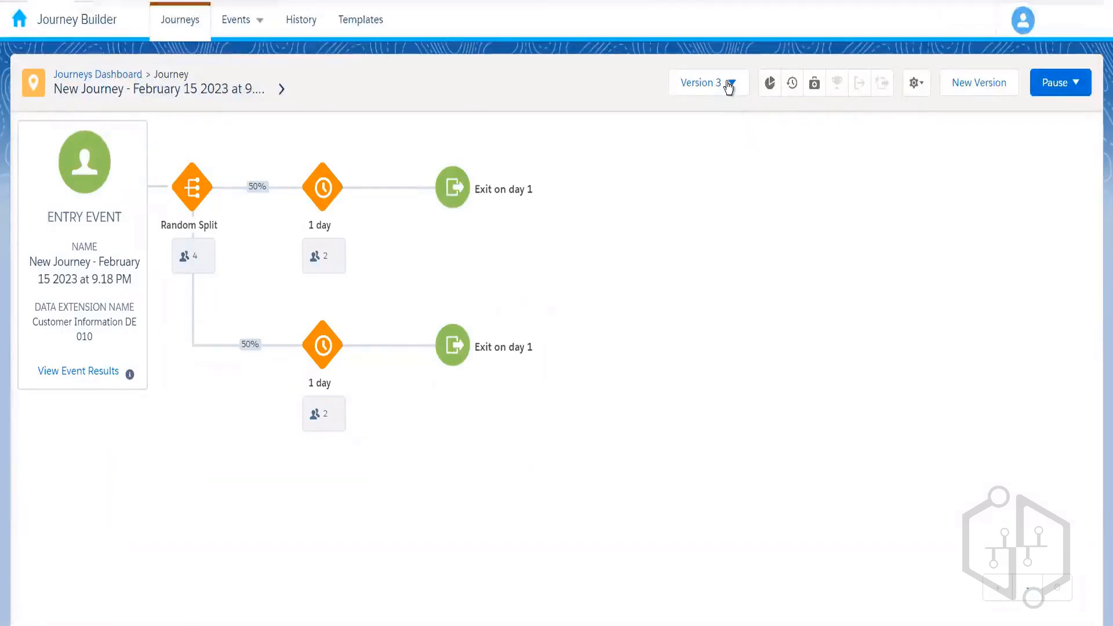
click(1057, 90)
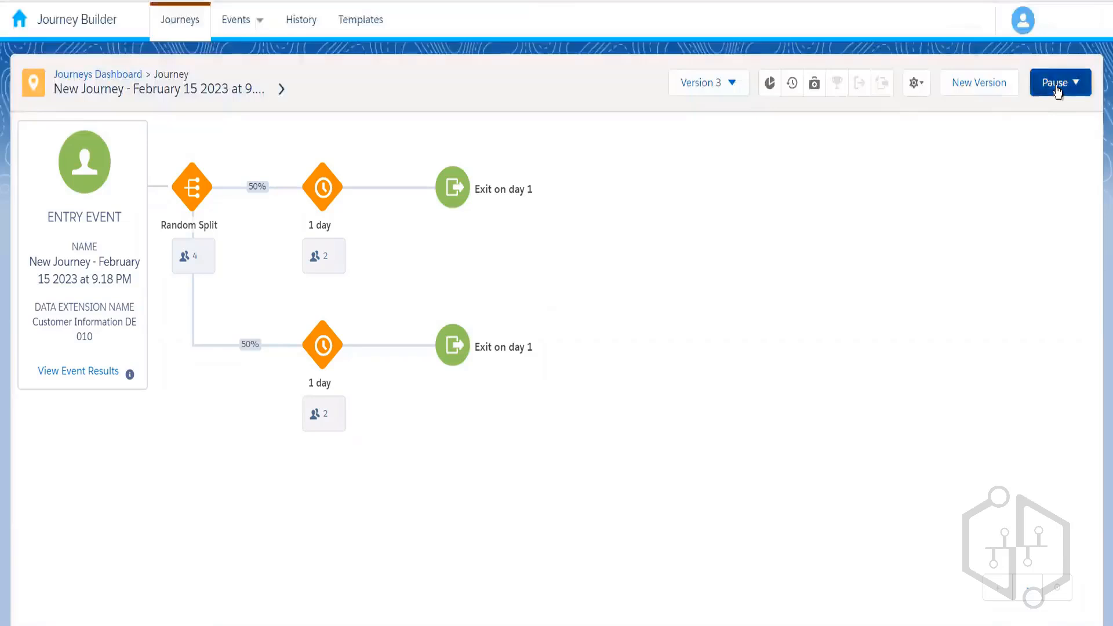
click(1030, 191)
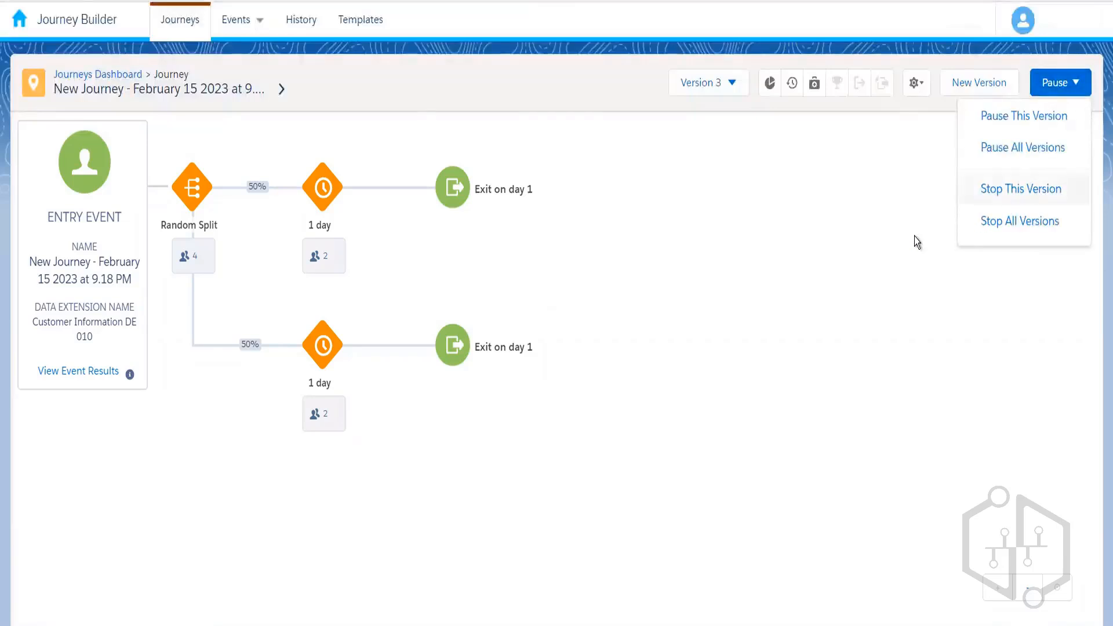
click(649, 225)
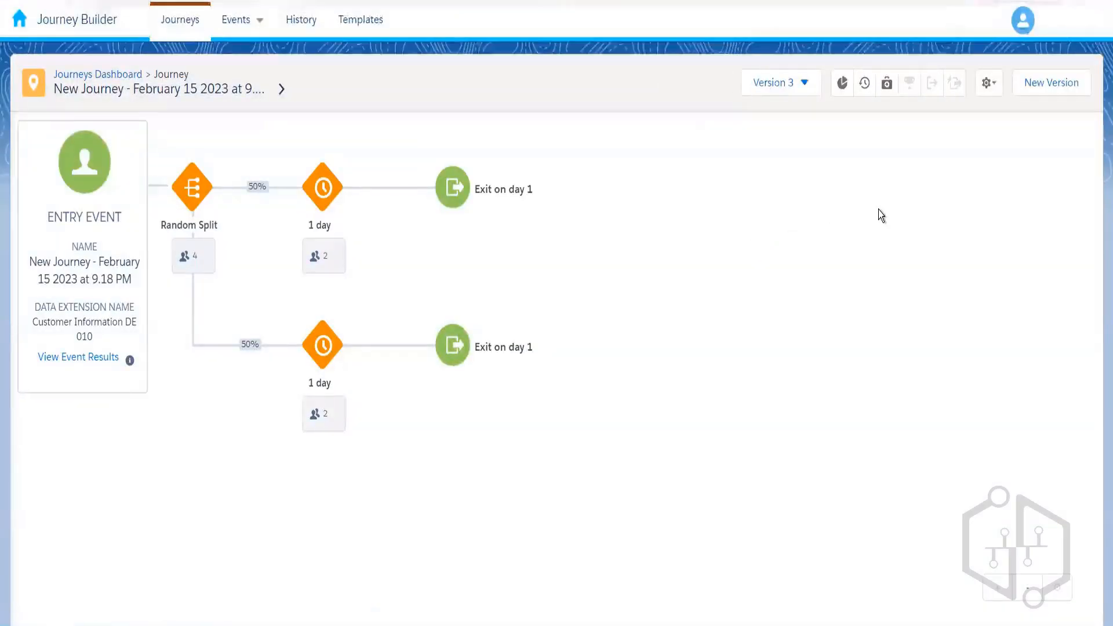
- In a new Version 4, replace the data extension entry with an Event entry using Date Based Event
click(1033, 83)
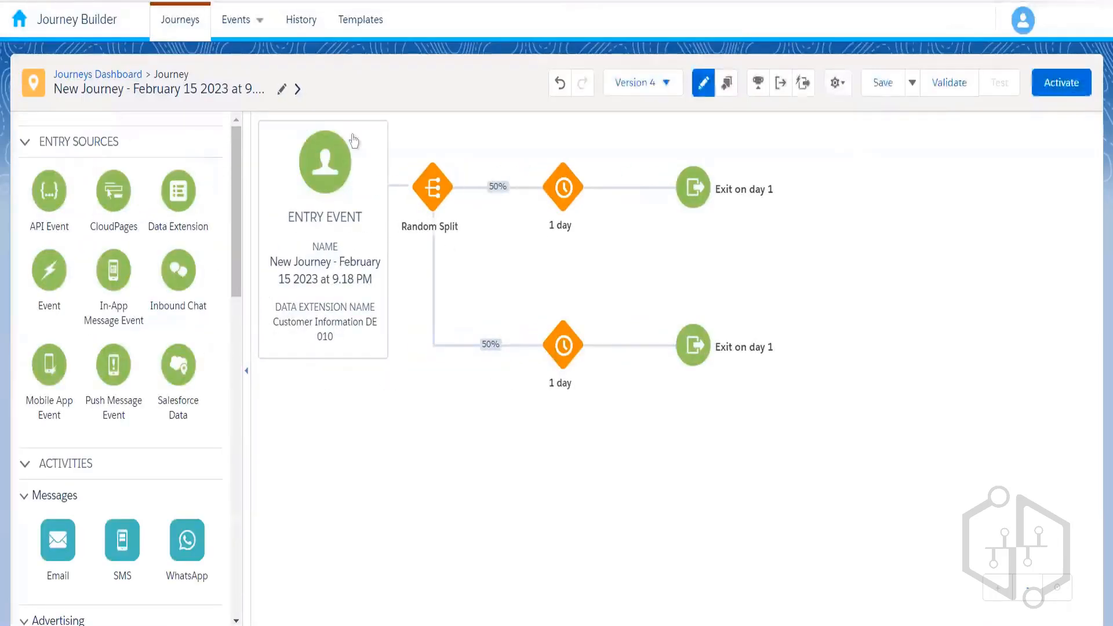
click(374, 145)
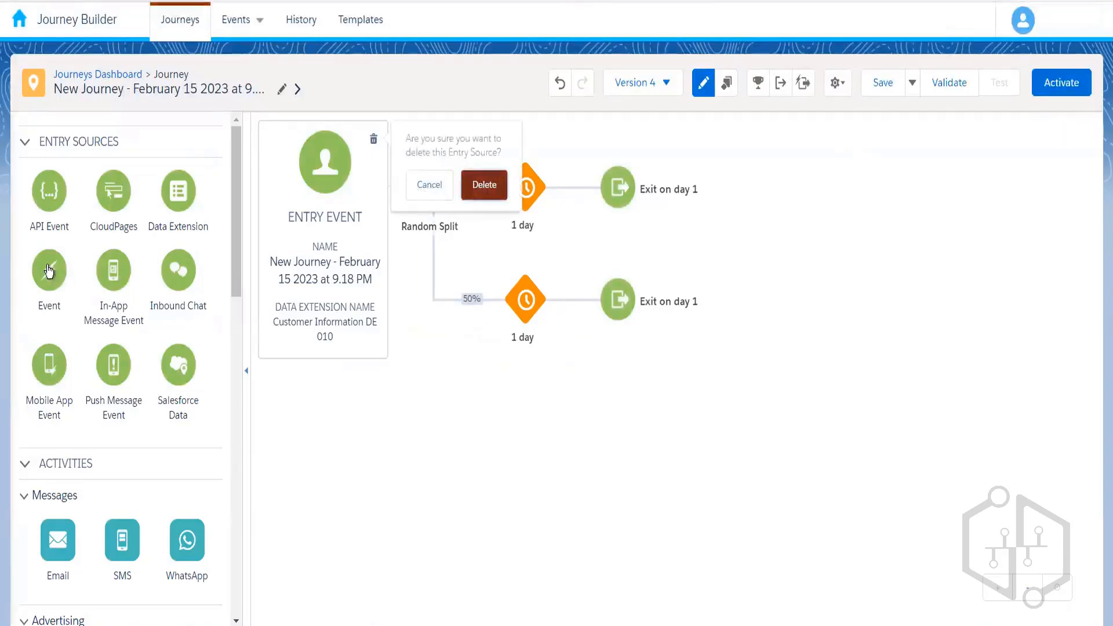
drag(47, 265, 329, 193)
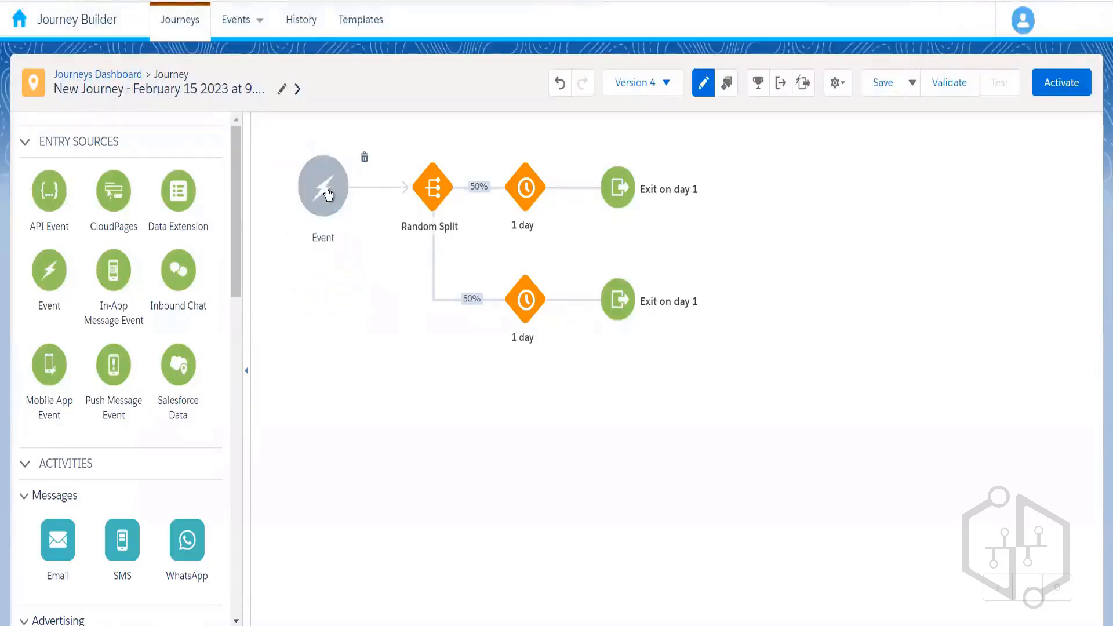
click(325, 188)
click(155, 446)
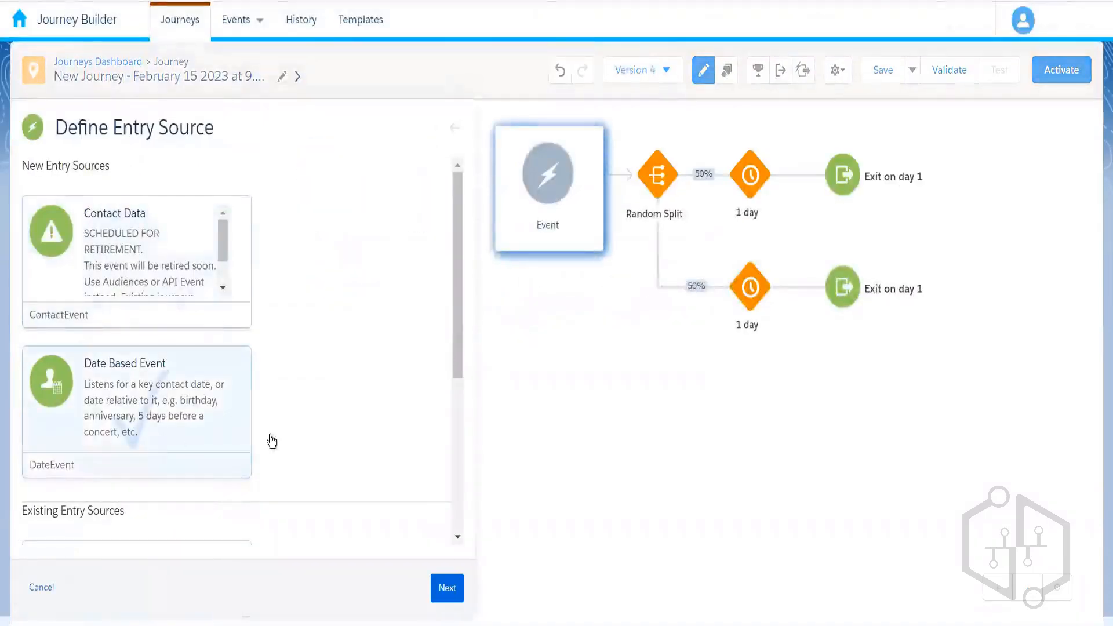